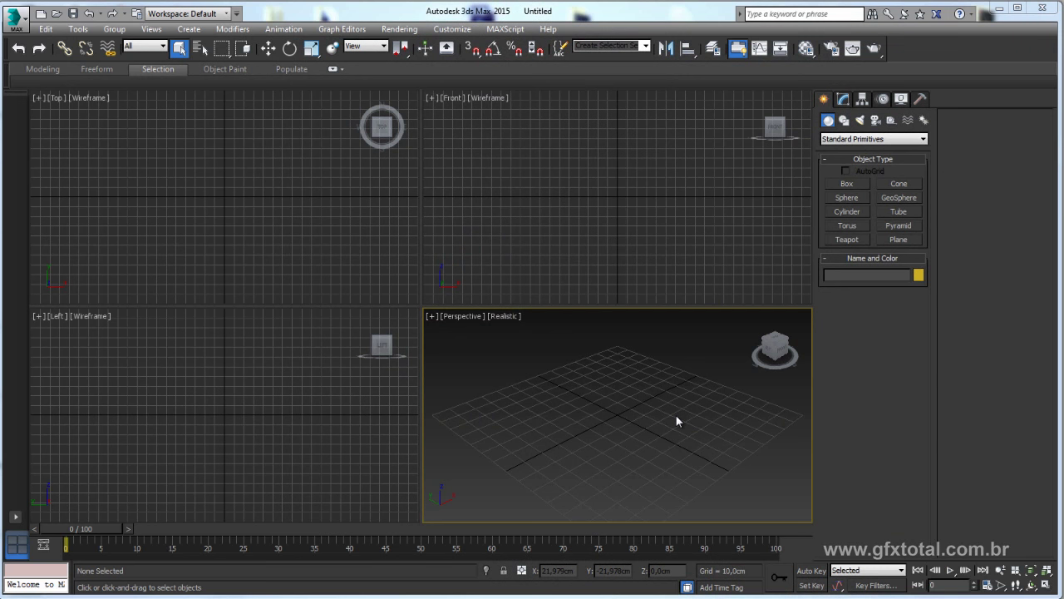
- Draw a 4×4-segment plane in Perspective and widen it to about 69.5 × 70.4 cm
click(901, 239)
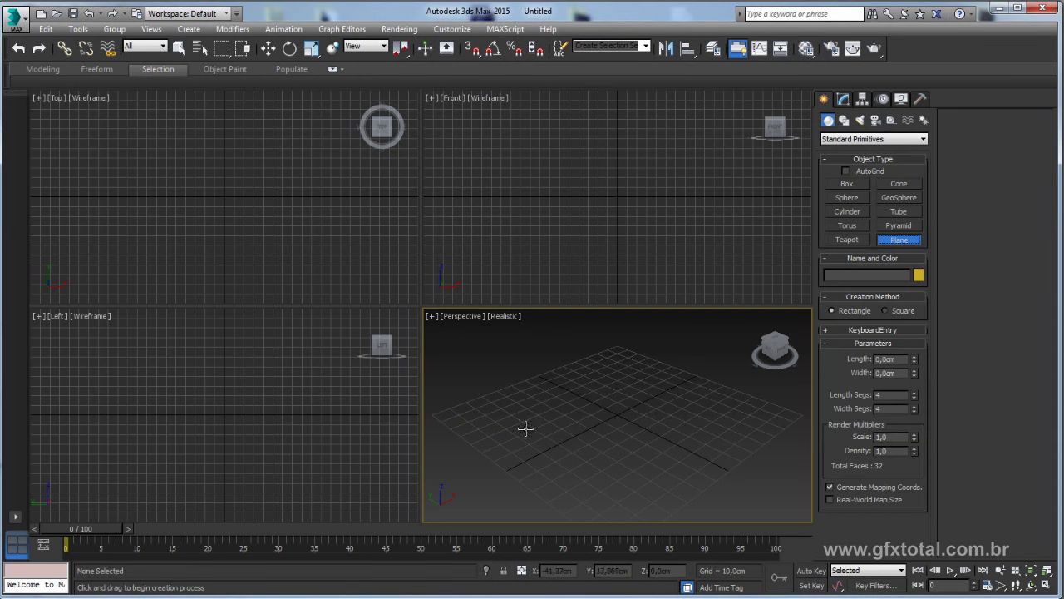
drag(514, 412, 616, 454)
right_click(609, 424)
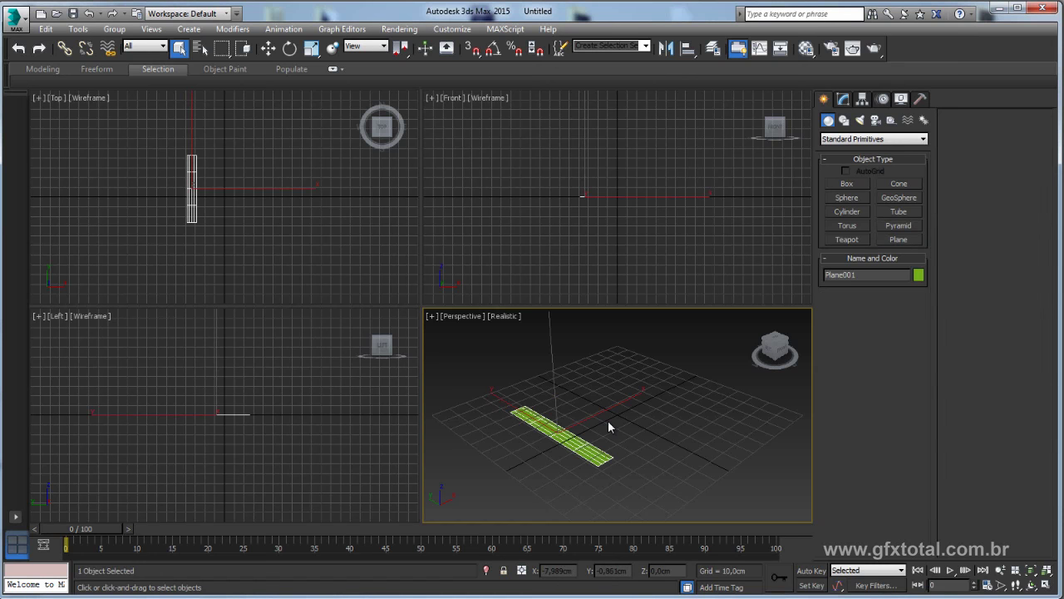
alt+middle_drag(602, 421, 572, 447)
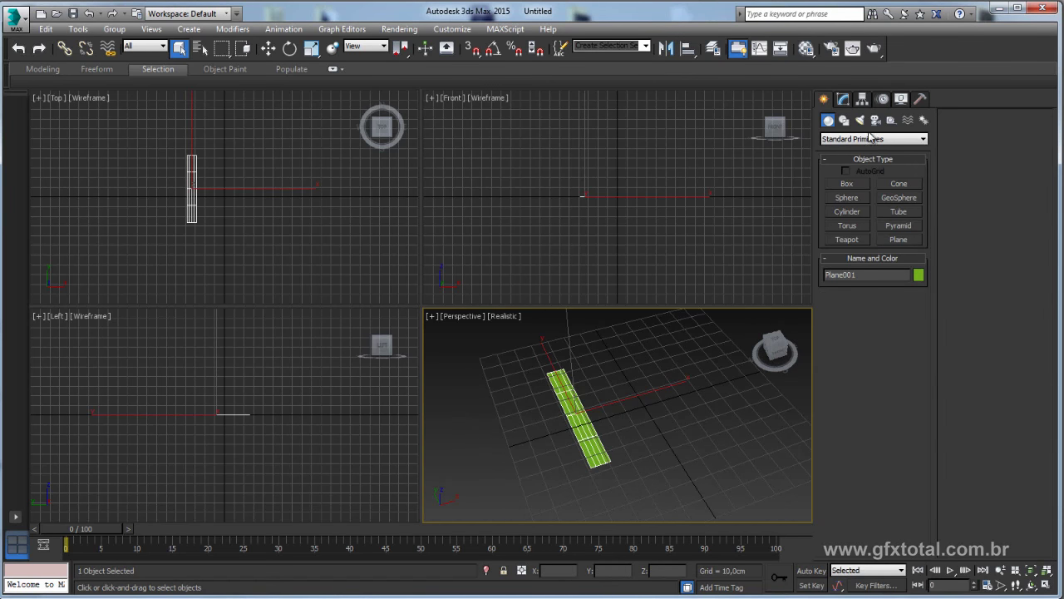
click(844, 99)
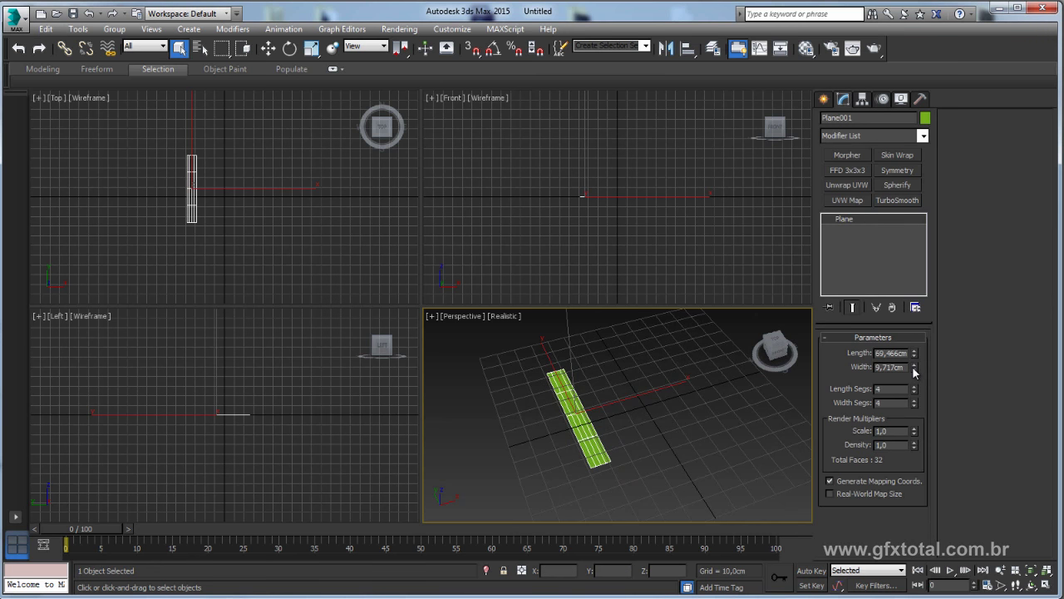
drag(913, 368, 914, 333)
right_click(561, 392)
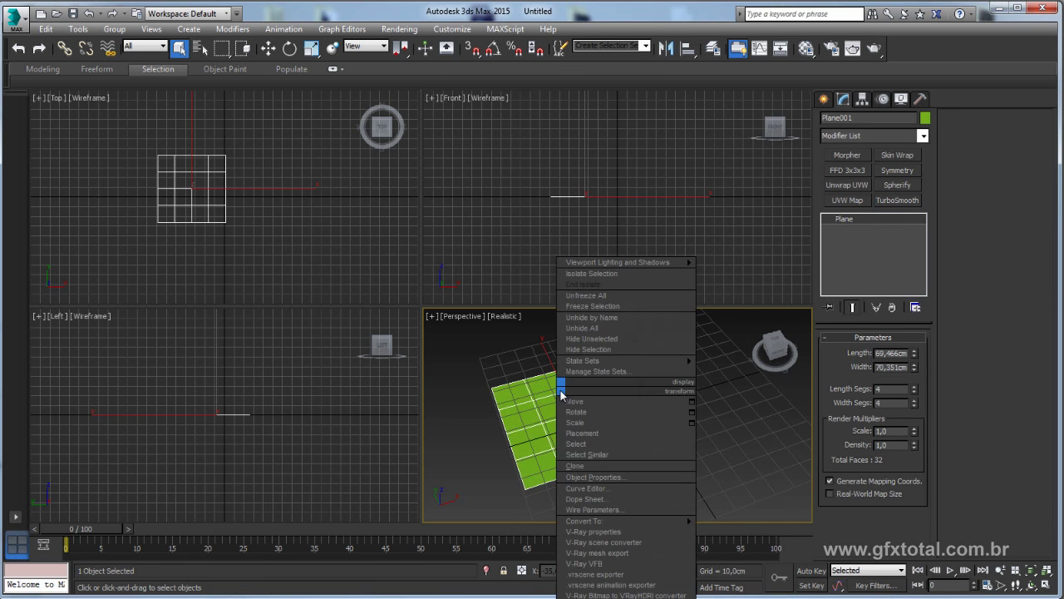
- Convert the plane to Editable Poly and pull a border edge out into a side strip
click(731, 525)
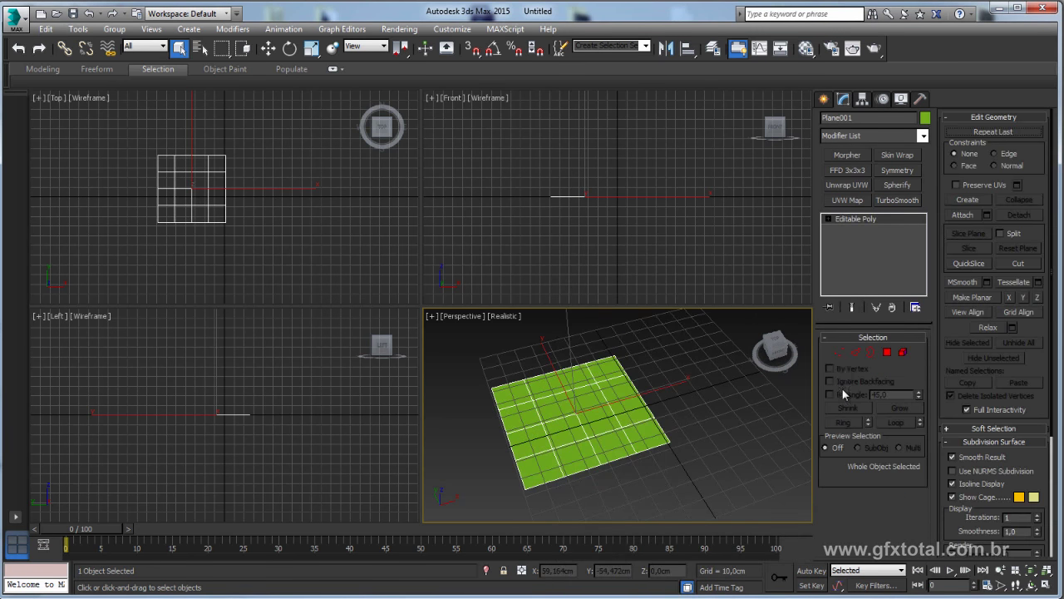
click(855, 352)
click(654, 408)
mouse_move(653, 408)
alt+middle_down()
mouse_move(711, 433)
mouse_move(705, 443)
alt+middle_up()
key(w)
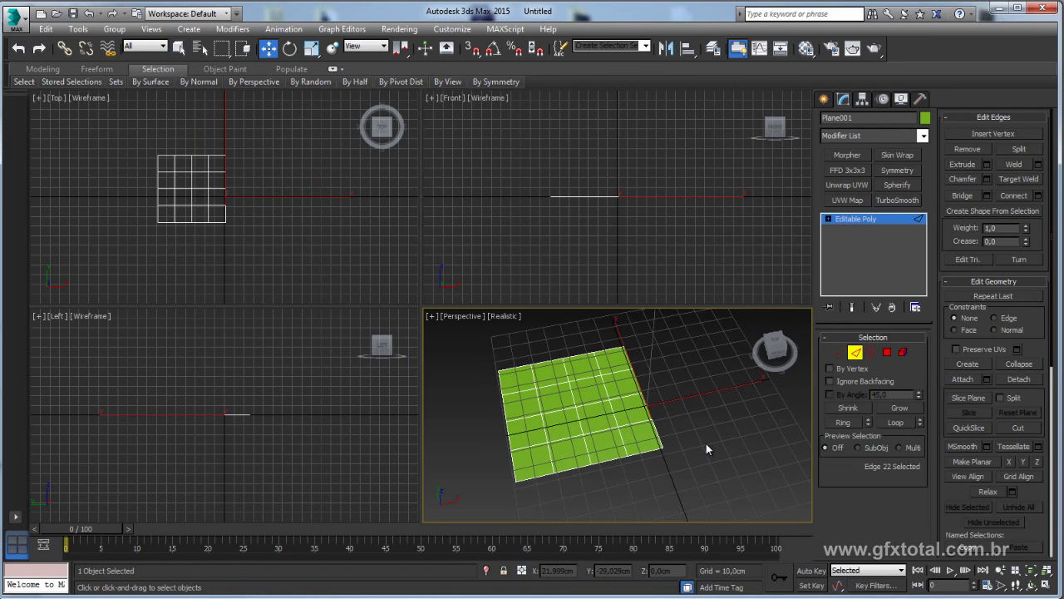
shift+drag(654, 407, 689, 402)
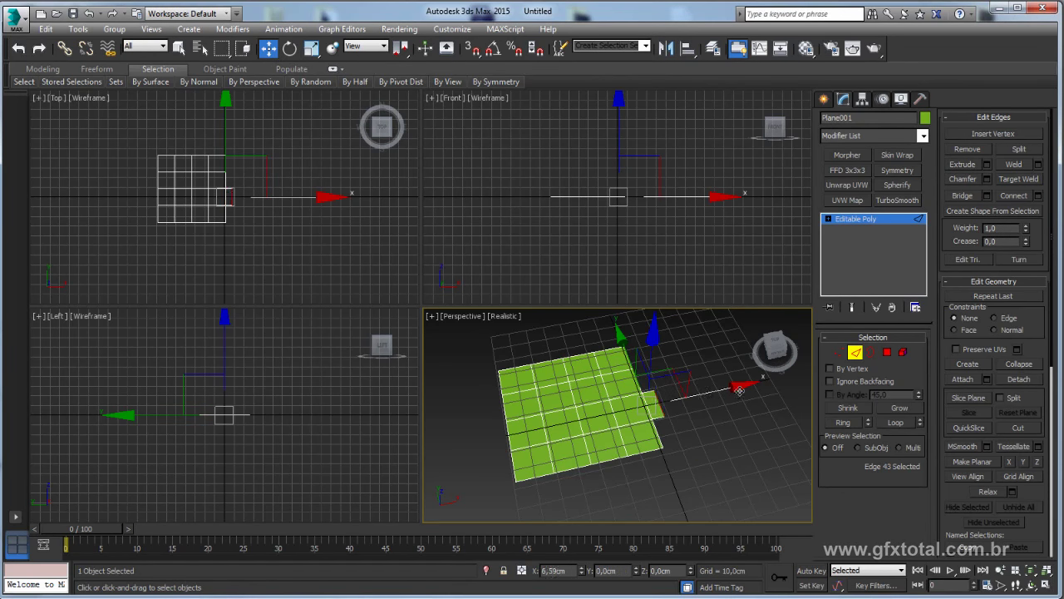
shift+drag(706, 396, 773, 391)
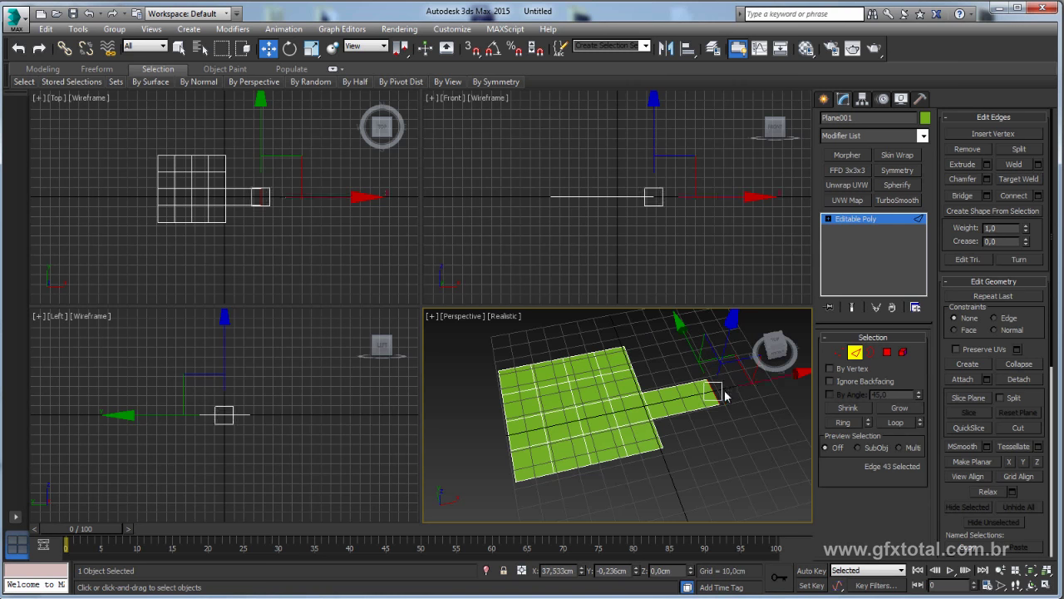
- Extrude a bottom border edge downward and the right edge into an angled strip
click(604, 464)
alt+middle_drag(603, 464, 548, 457)
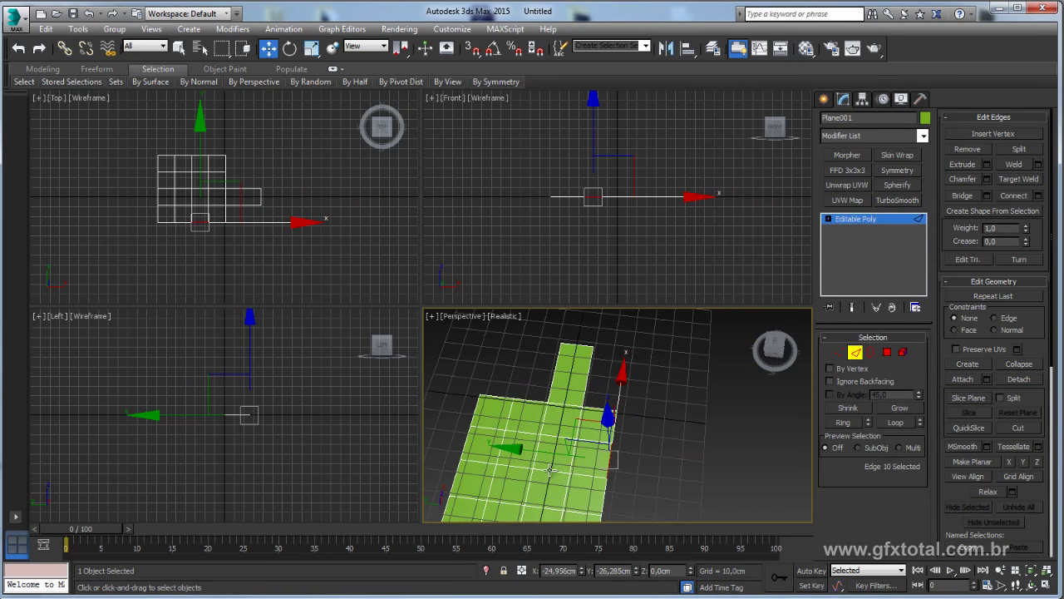
shift+drag(550, 457, 625, 463)
mouse_move(625, 464)
alt+middle_down()
mouse_move(509, 355)
mouse_move(465, 477)
mouse_move(560, 494)
mouse_move(645, 435)
alt+middle_up()
click(655, 431)
shift+drag(655, 432, 784, 443)
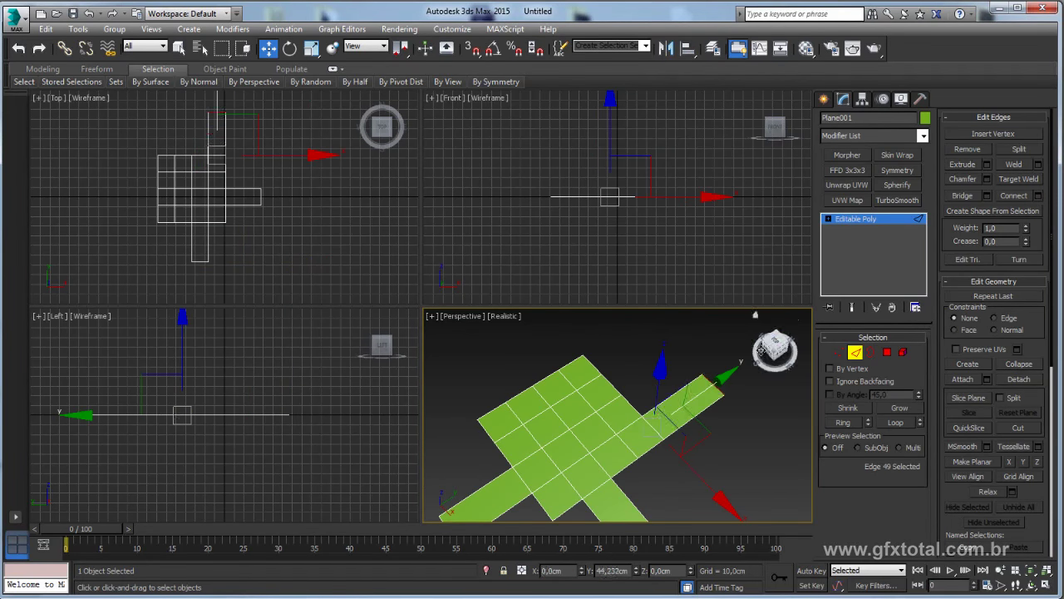
- Rotate and uniformly scale the angled strip's end edge into a wide triangular flap
scroll(672, 425, up, 3)
key(e)
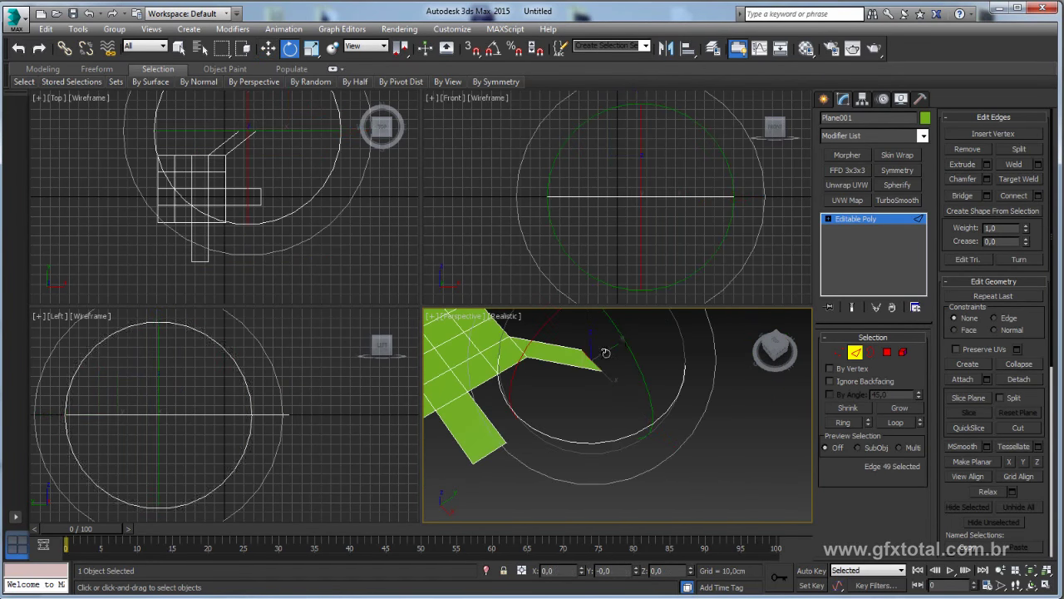
scroll(672, 425, down, 2)
alt+middle_drag(618, 428, 616, 357)
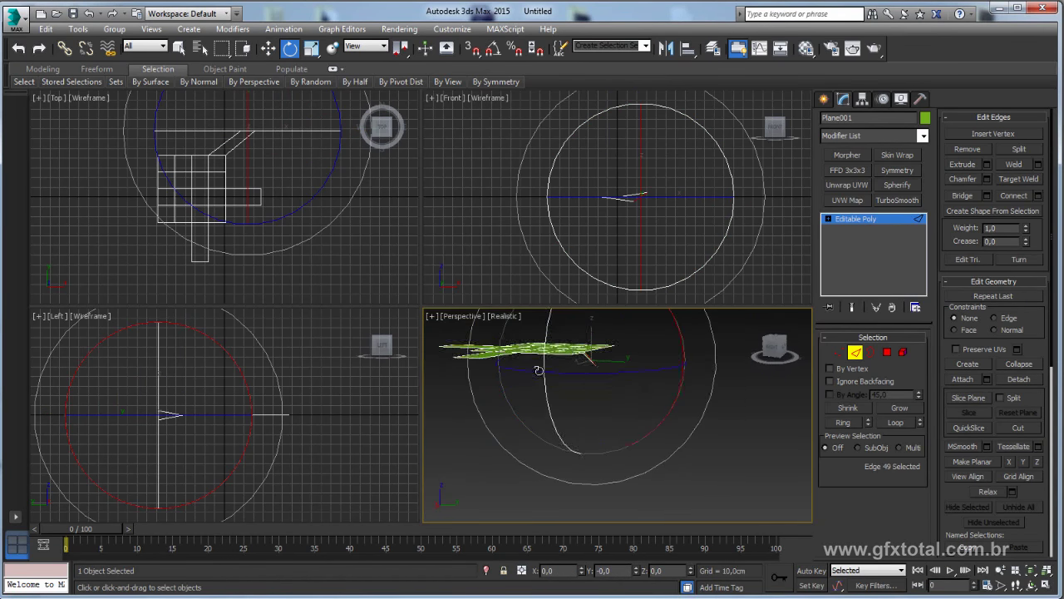
key(r)
drag(616, 357, 601, 244)
alt+middle_drag(632, 365, 710, 294)
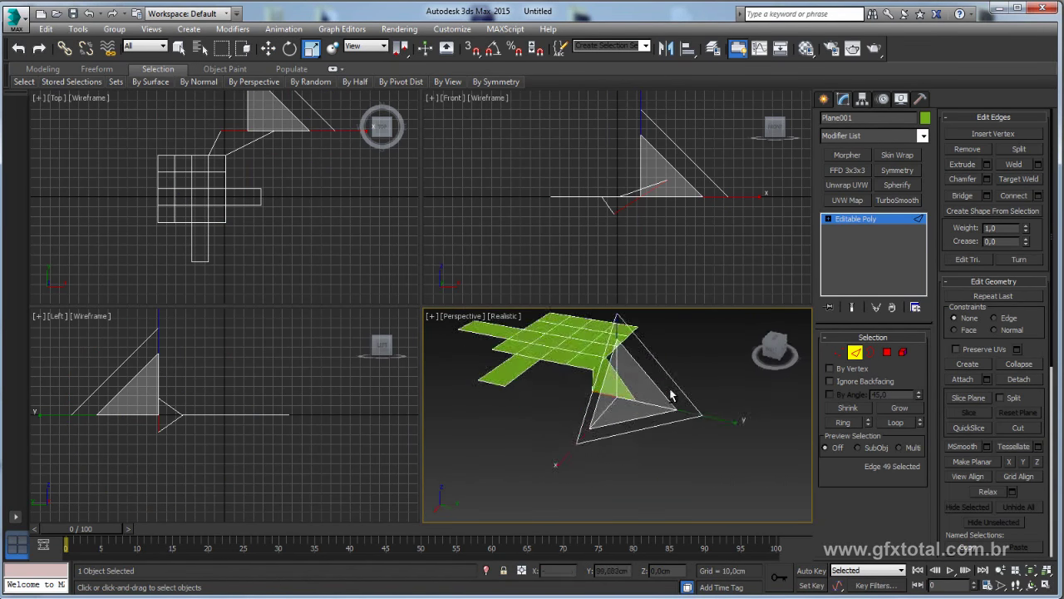
mouse_move(687, 396)
alt+middle_down()
mouse_move(668, 402)
mouse_move(703, 412)
mouse_move(707, 474)
alt+middle_up()
scroll(658, 440, up, 2)
middle_drag(658, 440, 659, 439)
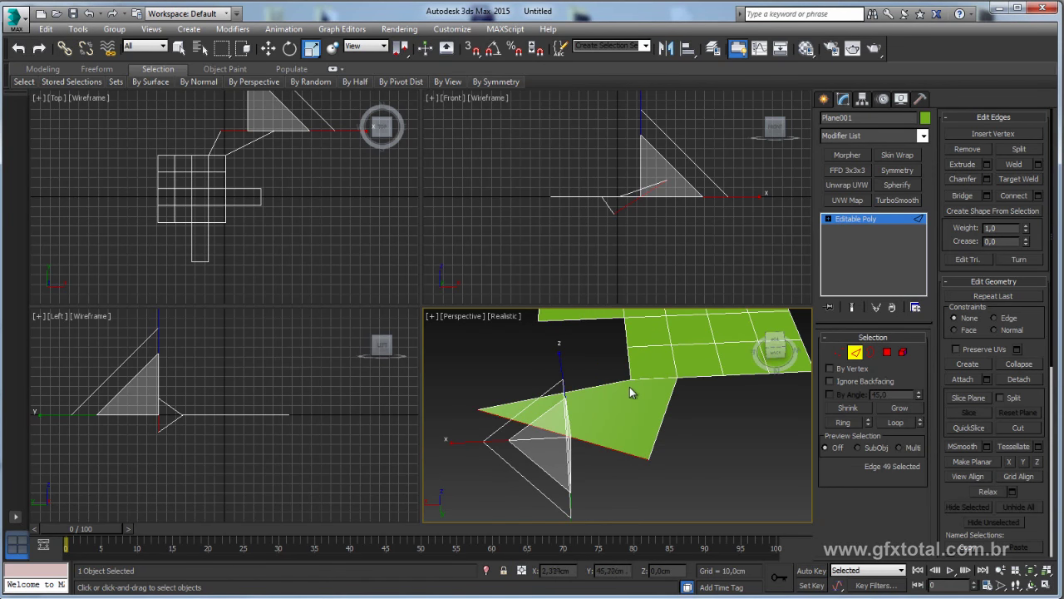
- In Vertex mode, use Cut to slice an edge from a vertex down to the bottom vertex
click(839, 353)
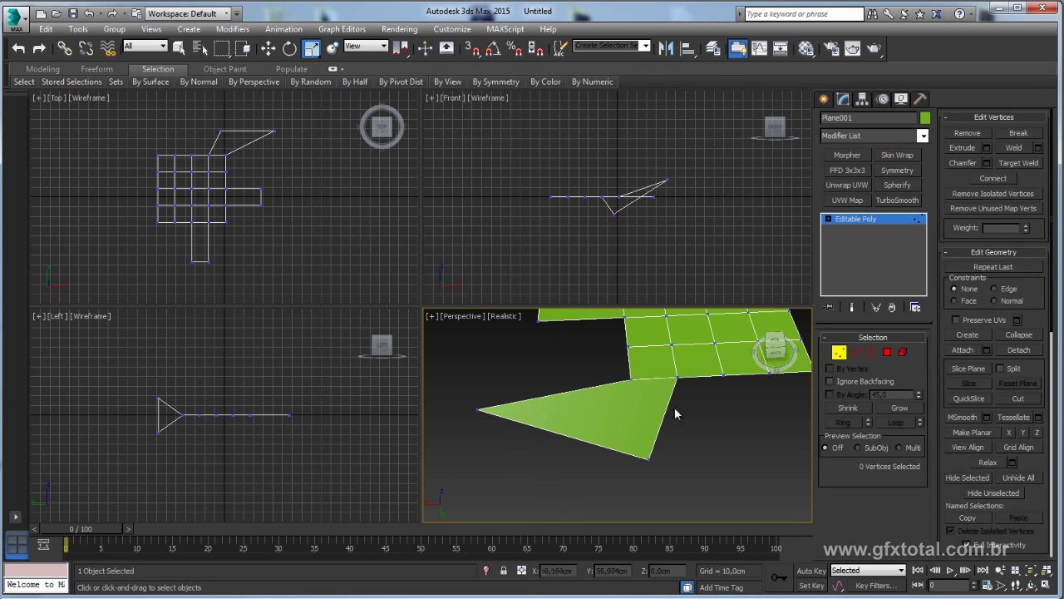
right_click(590, 387)
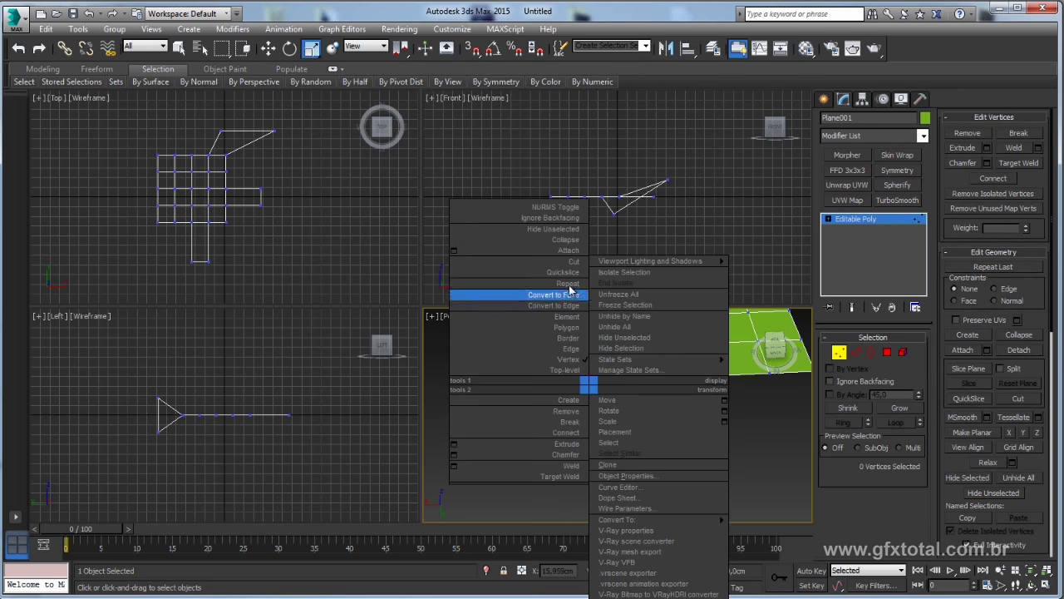
click(572, 261)
click(629, 380)
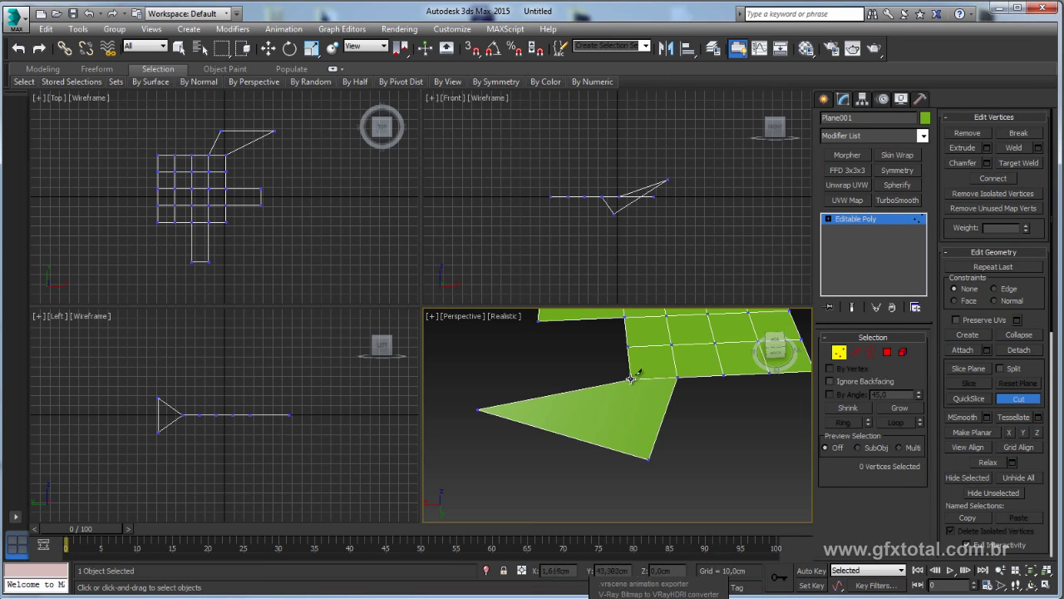
click(648, 459)
mouse_move(648, 459)
alt+middle_down()
mouse_move(720, 404)
mouse_move(624, 423)
alt+middle_up()
- Cut more diagonal edges across neighbouring faces, then go back to object level
click(602, 398)
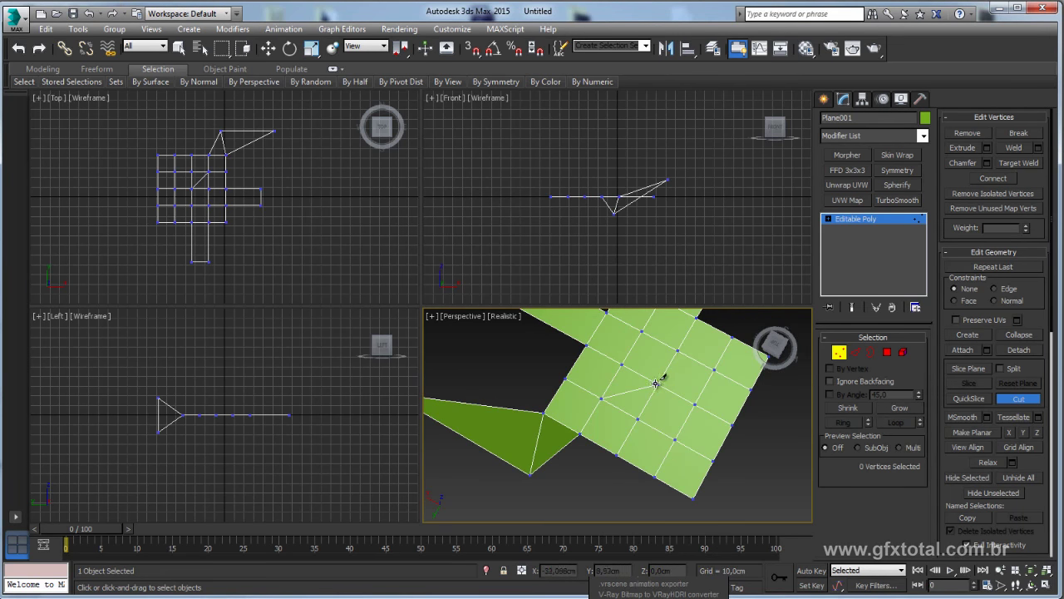
click(658, 384)
click(641, 331)
mouse_move(685, 397)
alt+middle_down()
mouse_move(671, 422)
mouse_move(624, 380)
mouse_move(625, 415)
mouse_move(613, 399)
alt+middle_up()
right_click(619, 397)
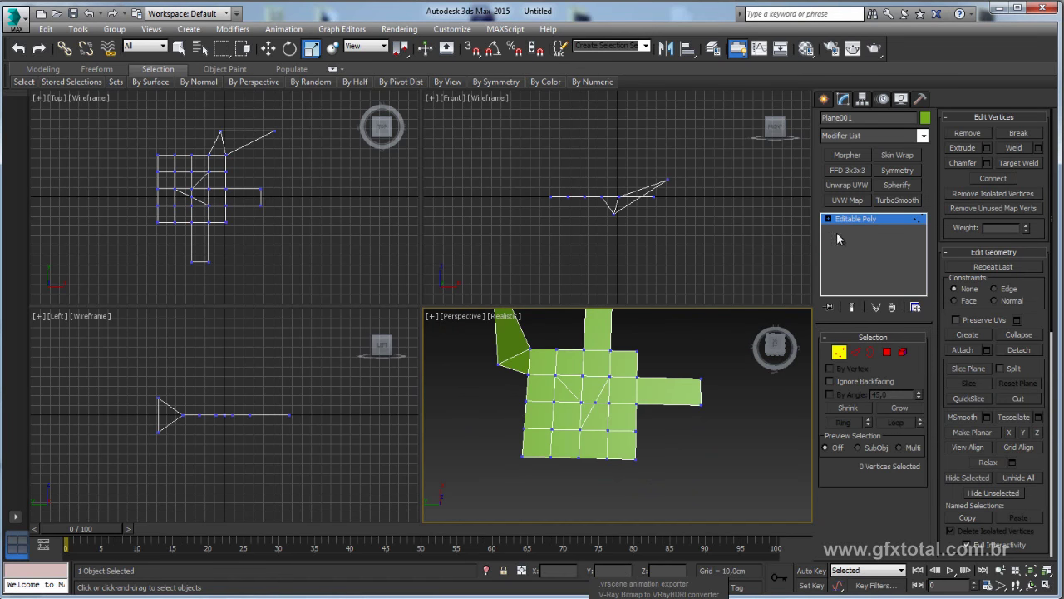
click(860, 221)
alt+middle_drag(570, 435, 607, 388)
drag(607, 388, 711, 275)
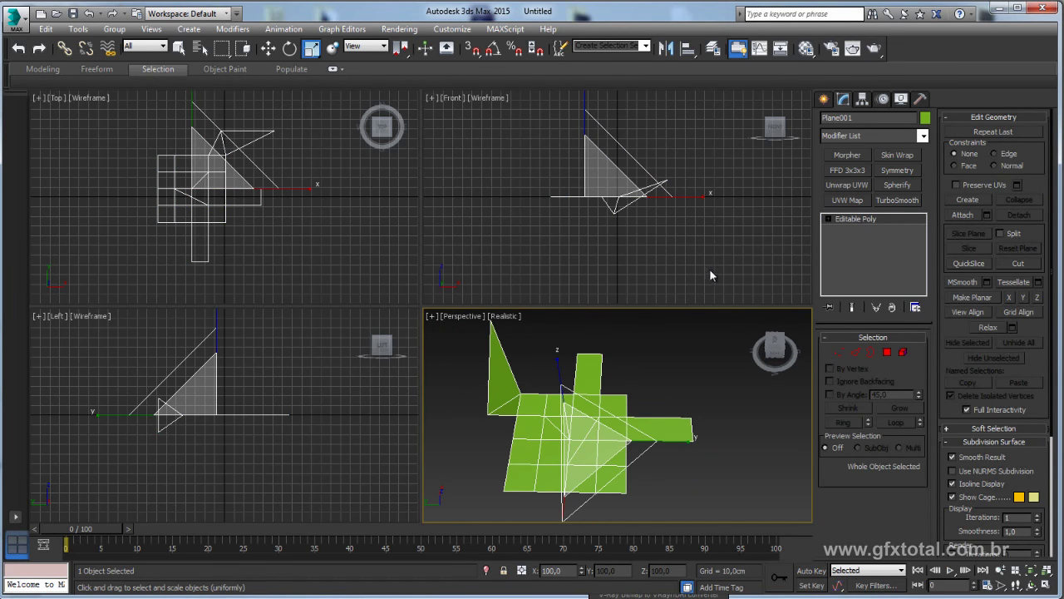
- Add a Symmetry modifier and set its mirror axis to Z
click(897, 170)
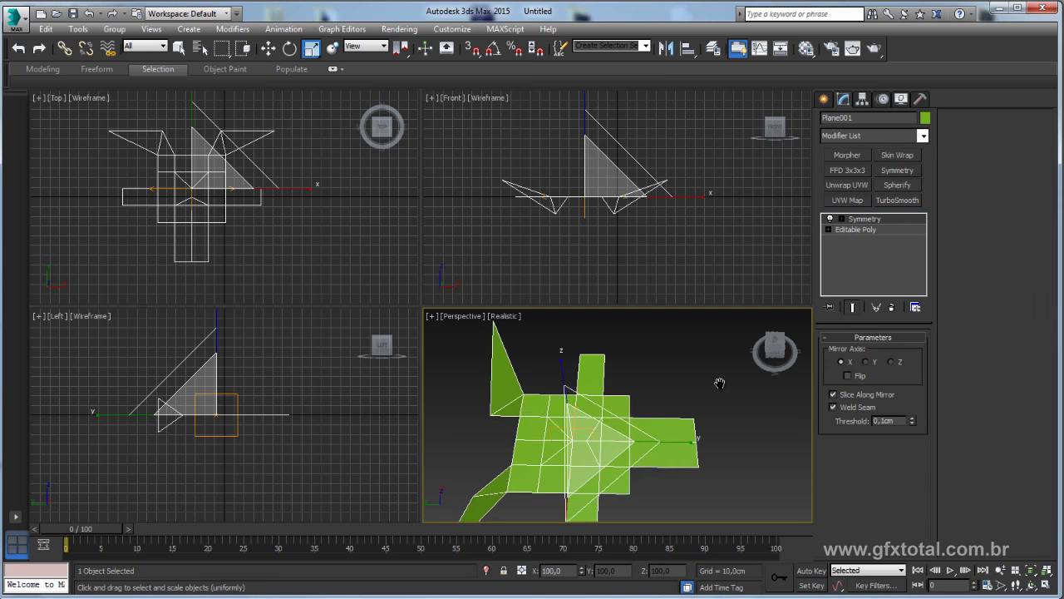
mouse_move(715, 380)
alt+middle_down()
mouse_move(592, 427)
mouse_move(654, 421)
mouse_move(682, 463)
mouse_move(682, 427)
mouse_move(653, 453)
mouse_move(601, 422)
mouse_move(616, 456)
alt+middle_up()
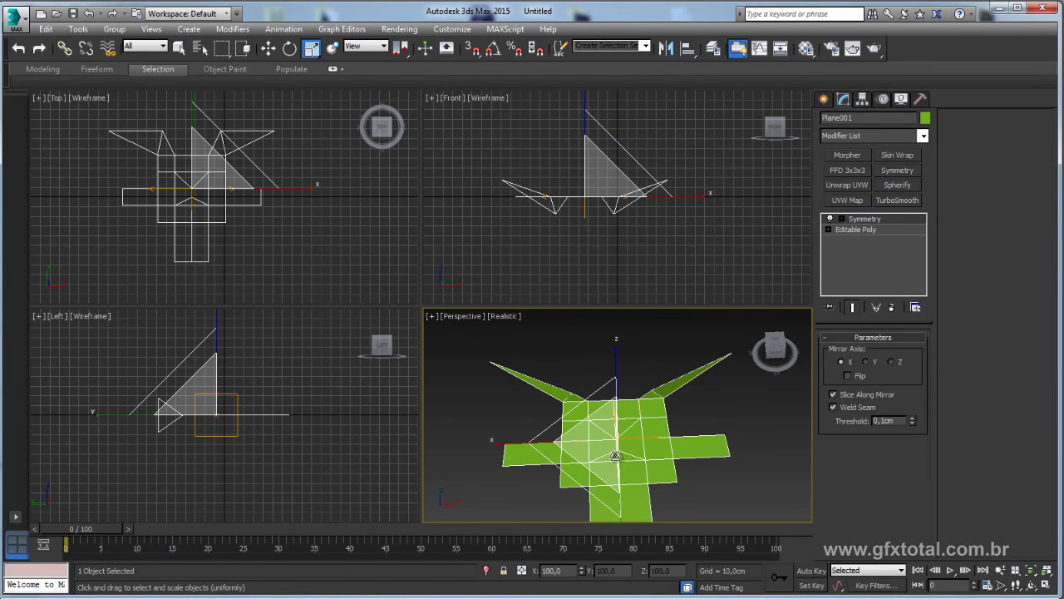
click(870, 364)
mouse_move(670, 446)
alt+middle_down()
mouse_move(624, 462)
mouse_move(717, 463)
mouse_move(743, 402)
mouse_move(781, 391)
mouse_move(706, 440)
mouse_move(745, 399)
mouse_move(820, 405)
mouse_move(823, 349)
alt+middle_up()
click(890, 362)
- Move the Symmetry mirror plane down in Z, just below the mesh
click(840, 218)
click(864, 228)
key(w)
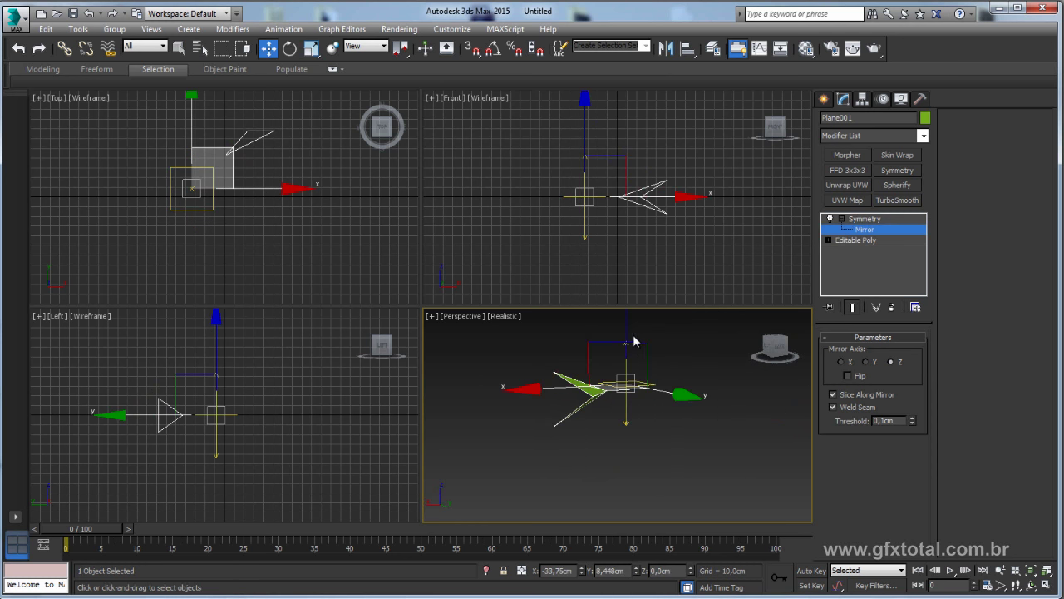
mouse_move(627, 345)
mouse_down()
mouse_move(706, 406)
mouse_move(621, 335)
mouse_up()
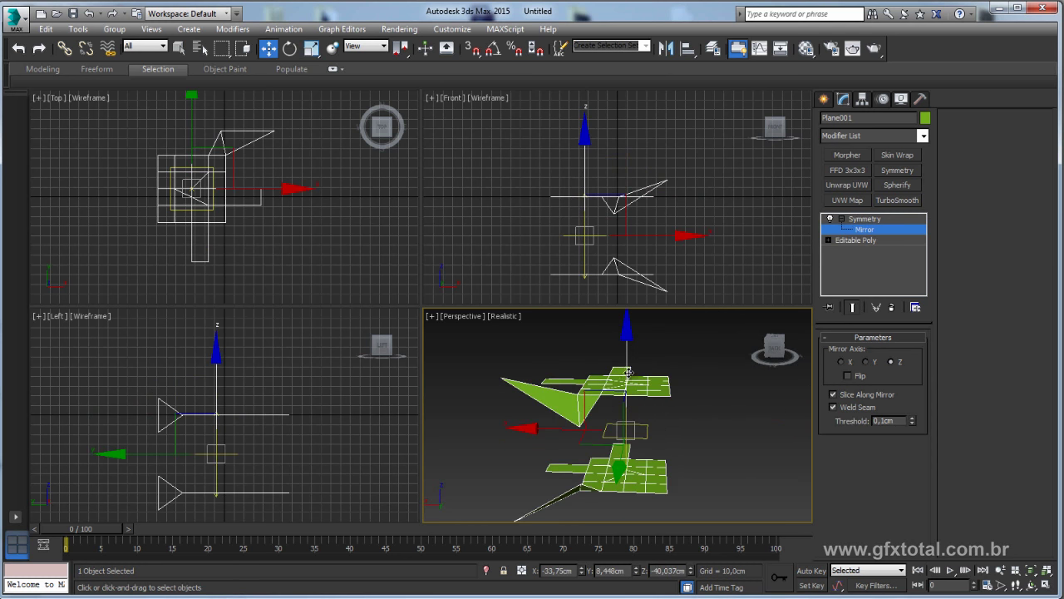
mouse_move(621, 334)
alt+middle_down()
mouse_move(646, 509)
mouse_move(668, 490)
mouse_move(628, 416)
alt+middle_up()
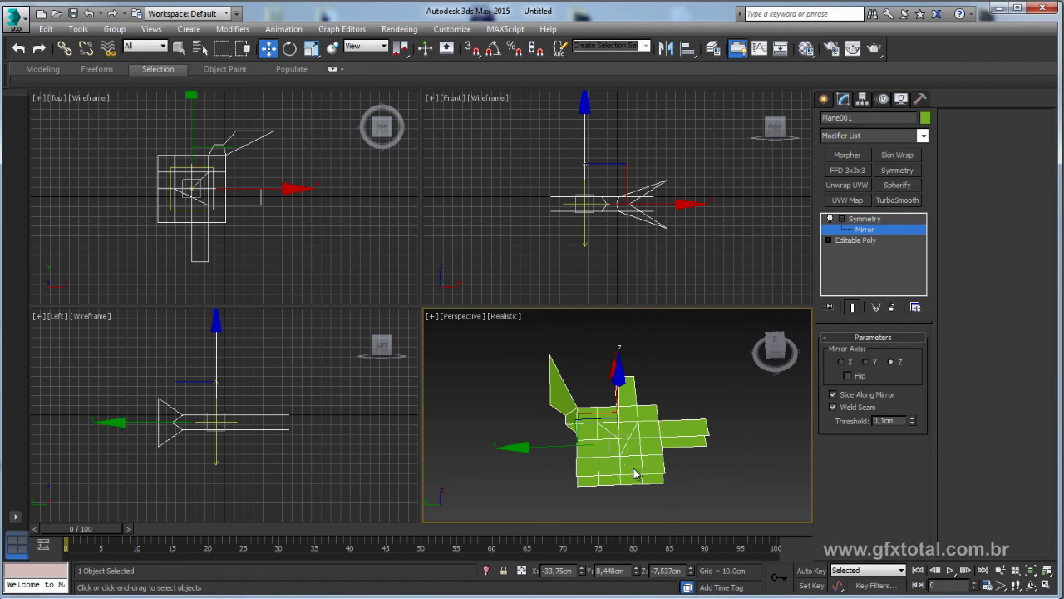
- Delete the old plane and draw a new 105.66 cm square plane in the Front view
right_click(621, 410)
key(Escape)
key(Delete)
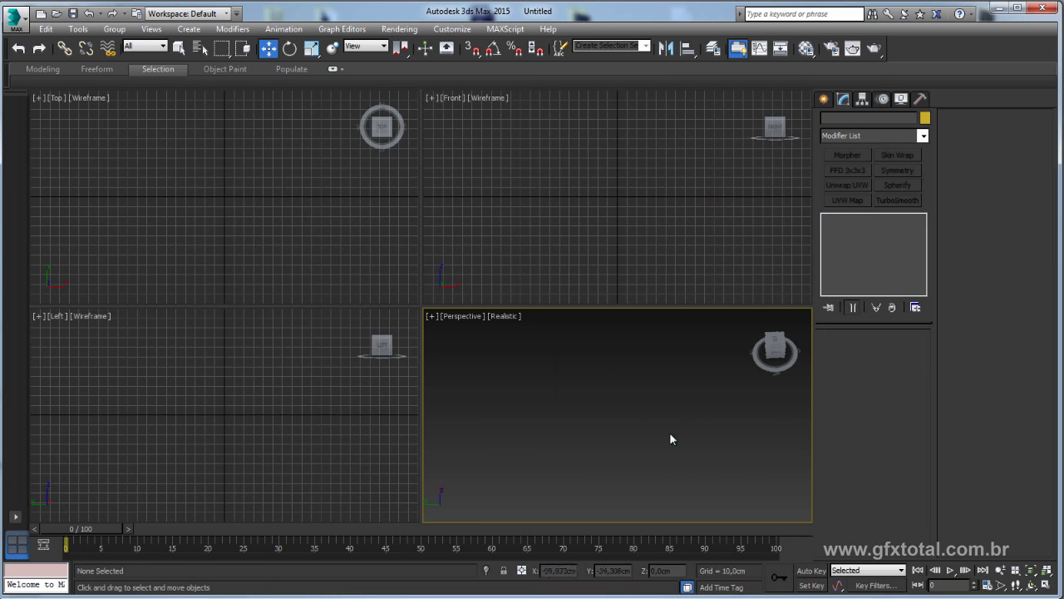
click(659, 131)
click(824, 99)
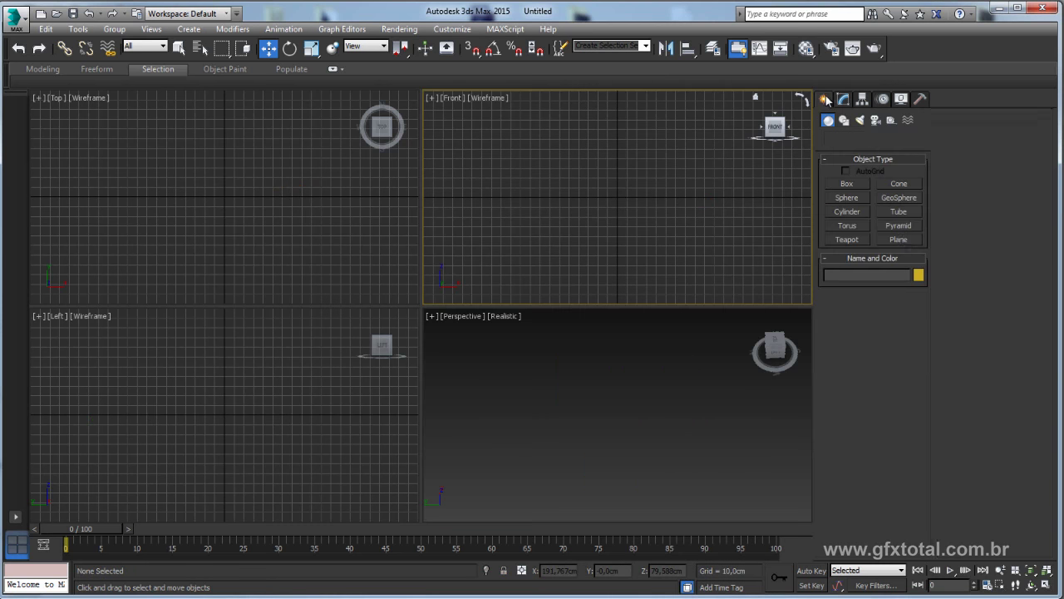
click(899, 239)
drag(615, 144, 666, 196)
right_click(666, 196)
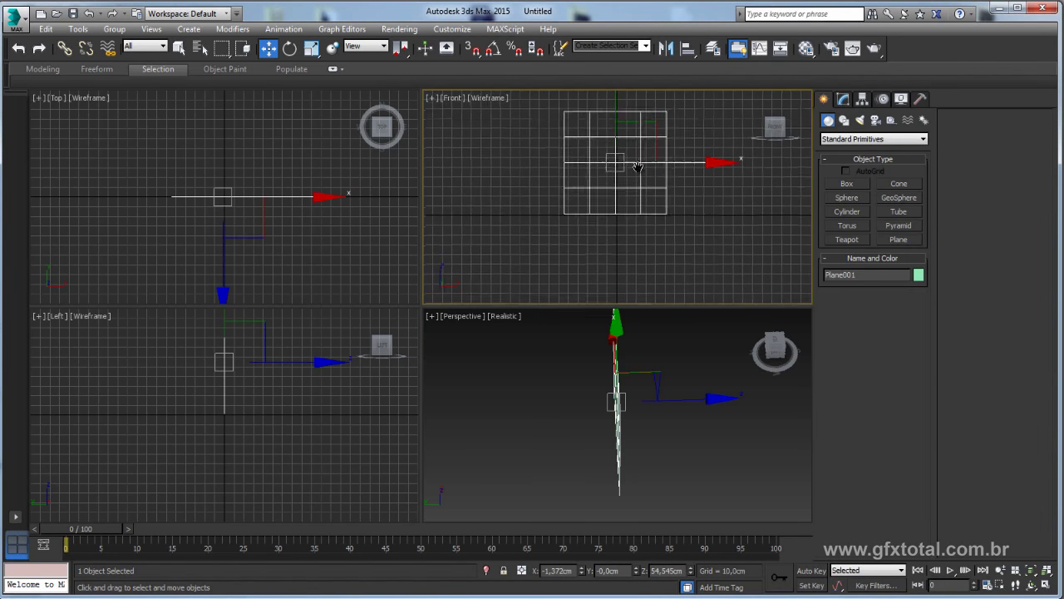
- Reduce the new plane to 1 length segment and 1 width segment
middle_drag(628, 107, 626, 136)
alt+middle_drag(703, 396, 637, 354)
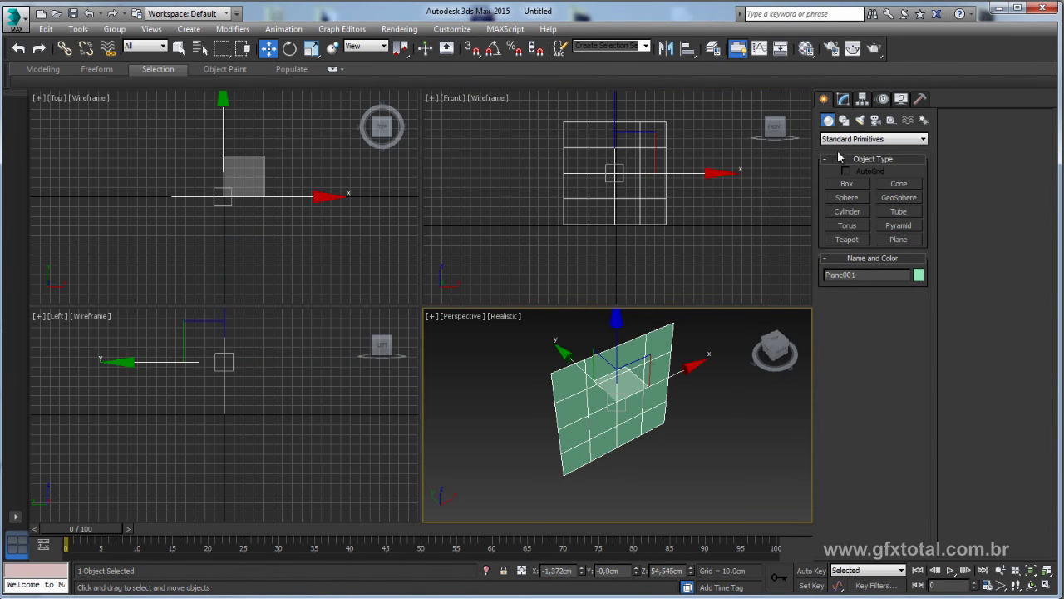
click(843, 99)
right_click(915, 392)
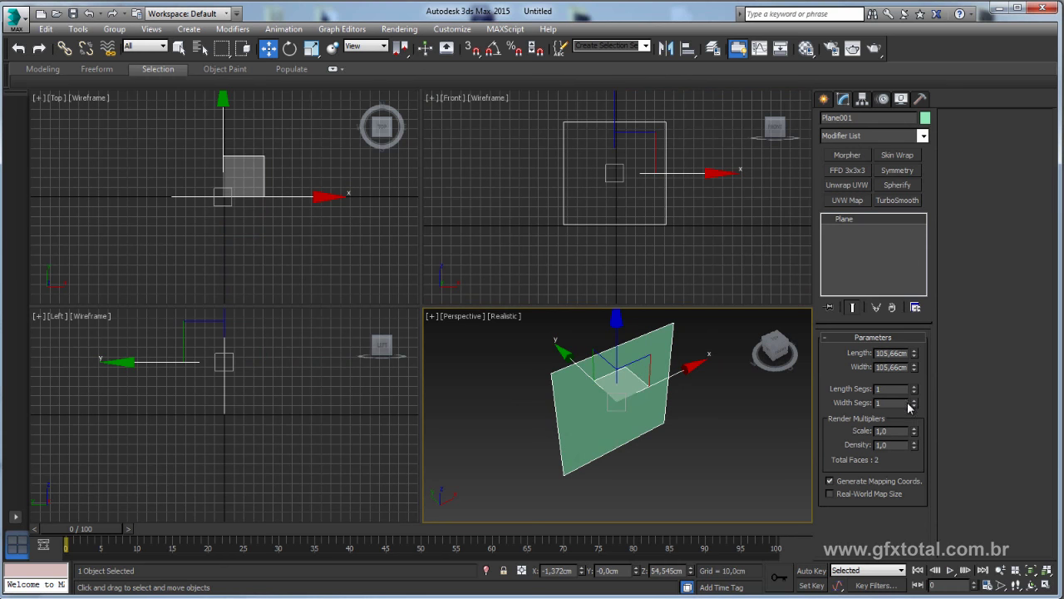
right_click(914, 404)
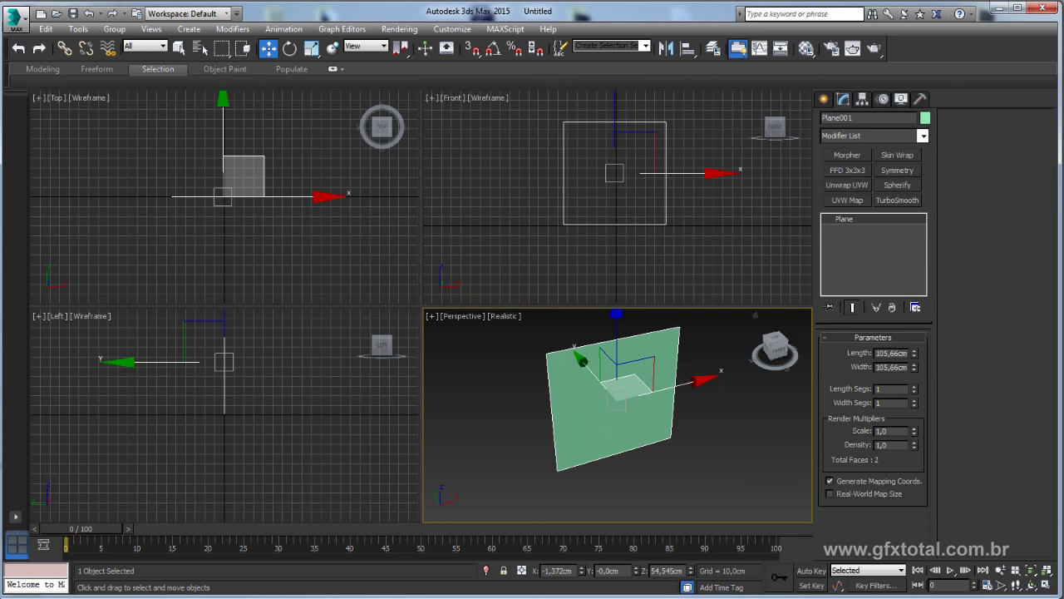
- Bring up the Darth Vader reference folder and arrange its Explorer window
key(alt+Tab)
mouse_move(758, 116)
mouse_down()
mouse_move(713, 98)
mouse_move(683, 69)
mouse_up()
drag(427, 226, 227, 223)
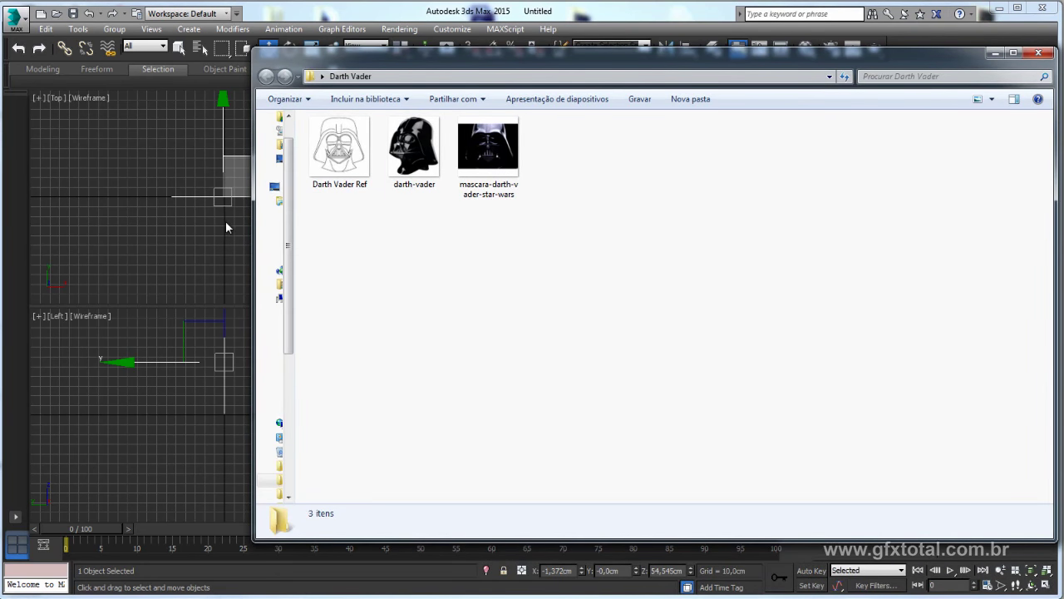
- View darth-vader and the other references through to the Darth Vader Ref drawing, then close the viewer
double_click(407, 152)
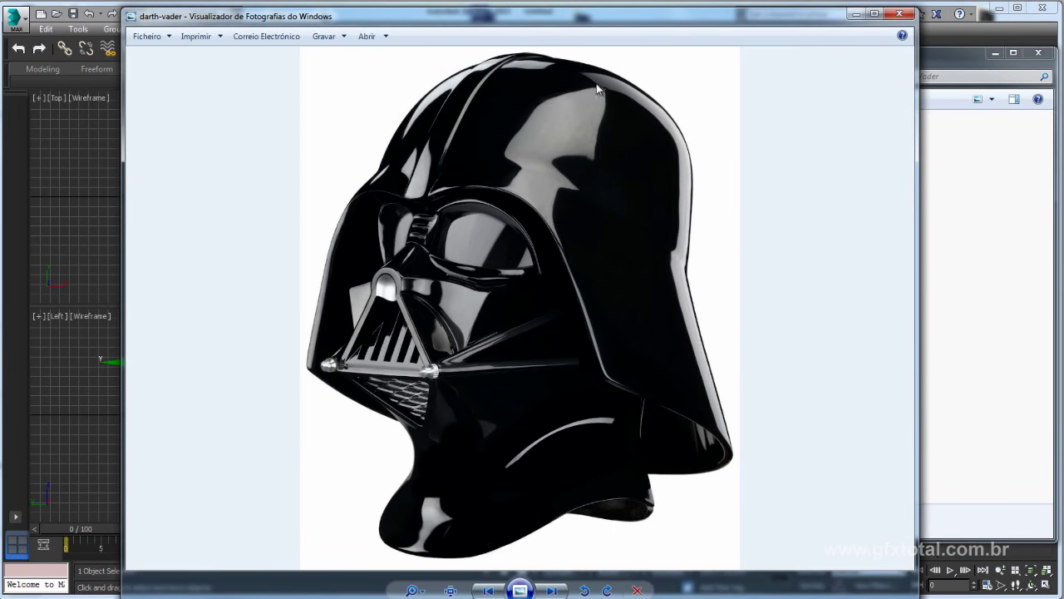
click(551, 591)
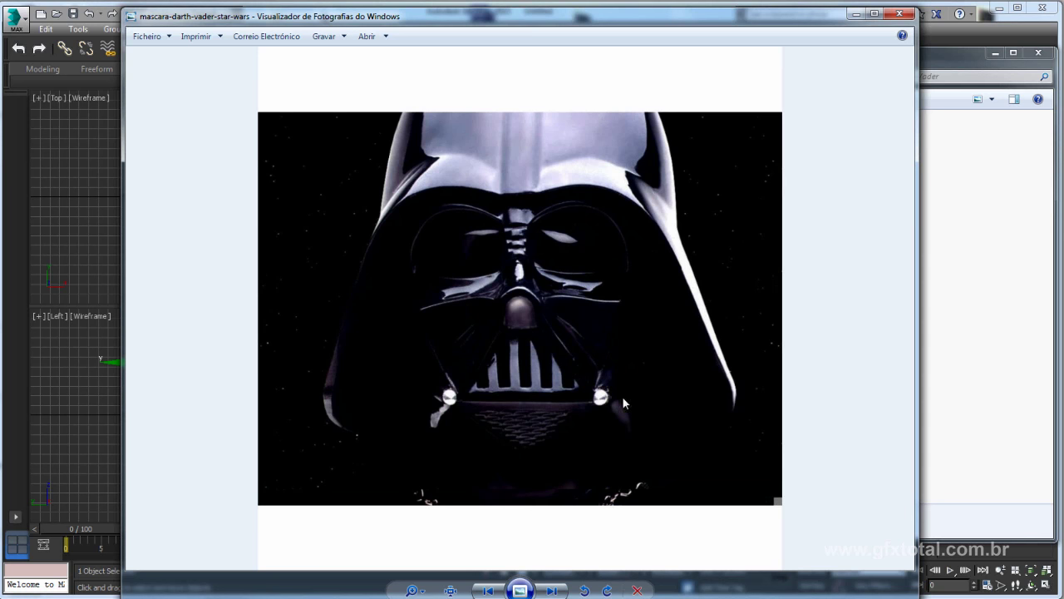
click(552, 591)
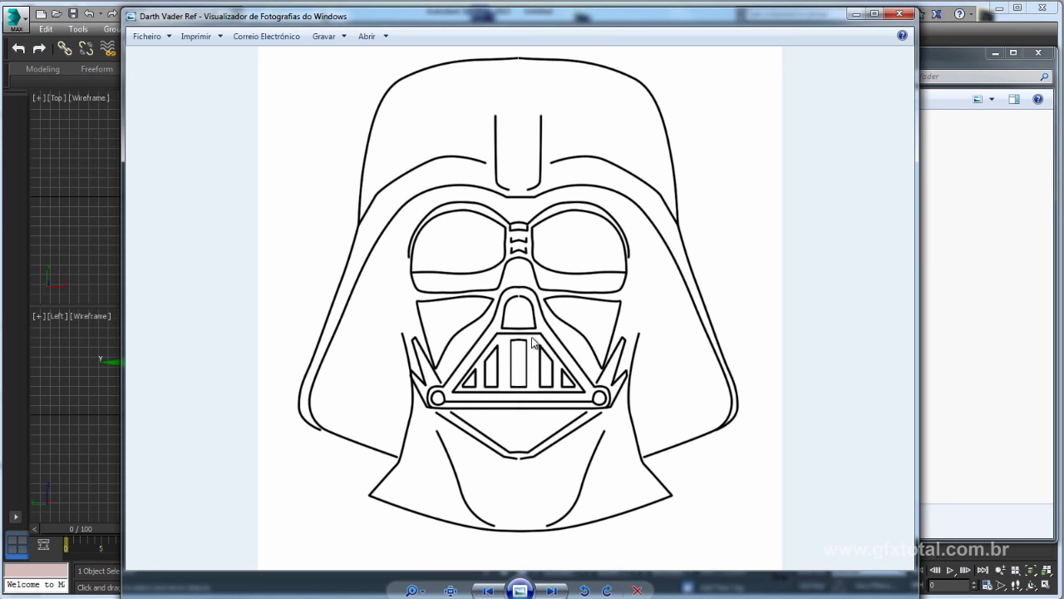
click(899, 14)
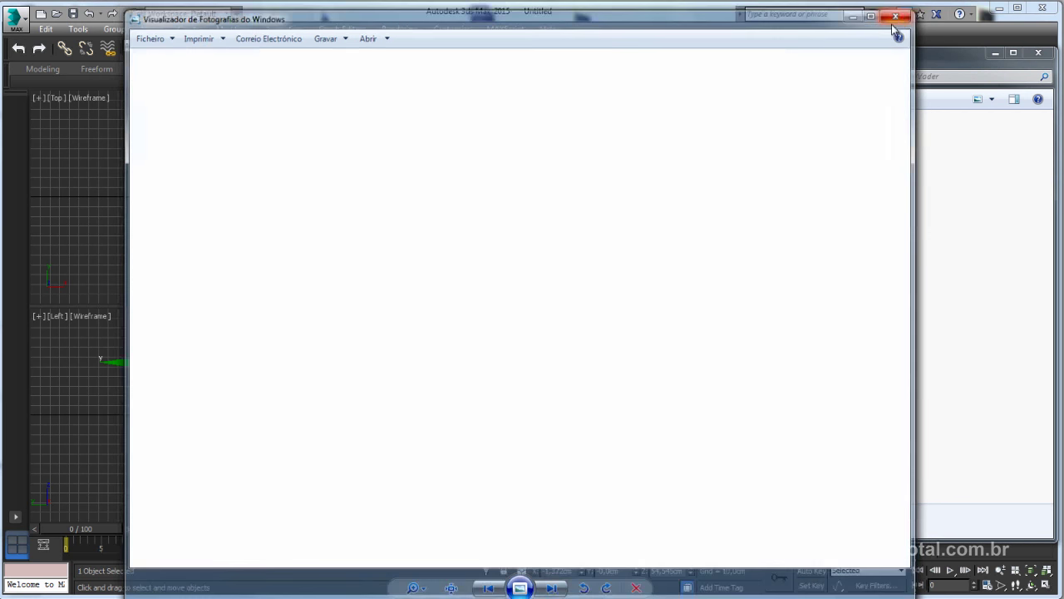
- Apply the Darth Vader Ref image to the plane as its texture and move the plane up
drag(644, 70, 1040, 158)
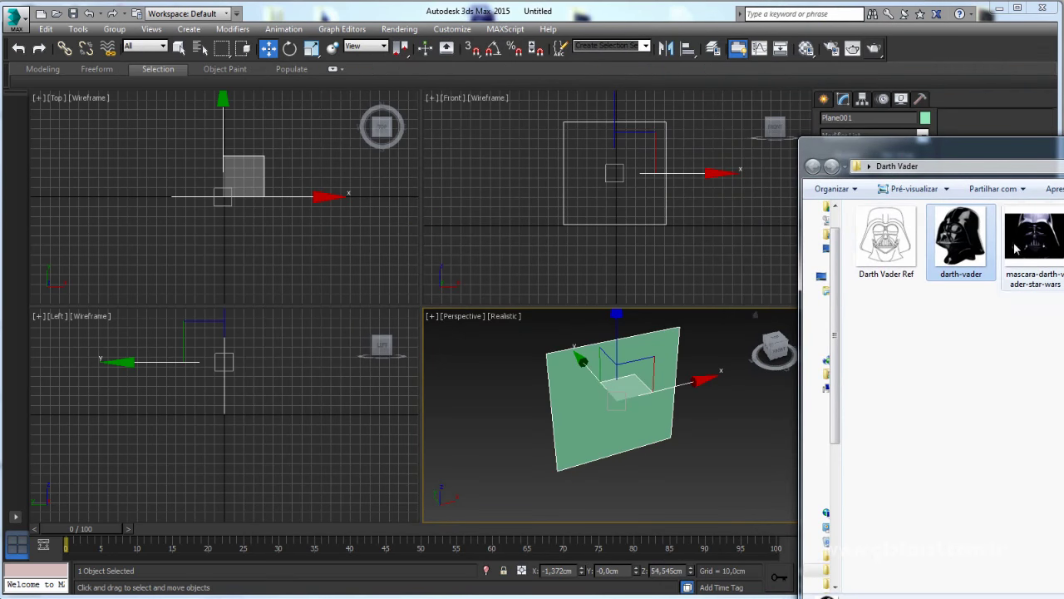
mouse_move(887, 241)
mouse_down()
mouse_move(678, 407)
mouse_move(632, 399)
mouse_up()
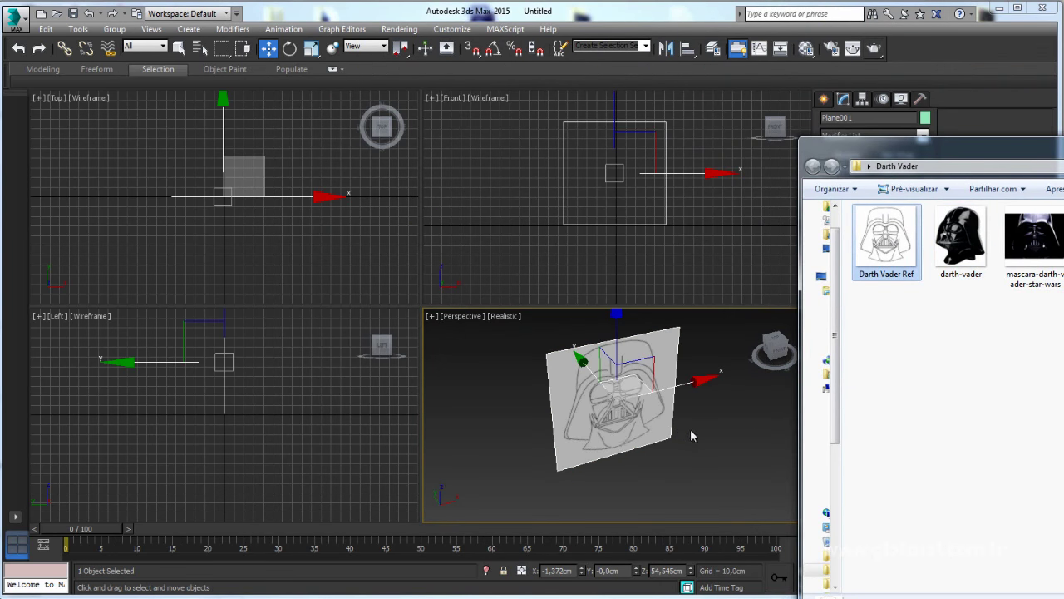
click(614, 440)
middle_drag(502, 418, 743, 418)
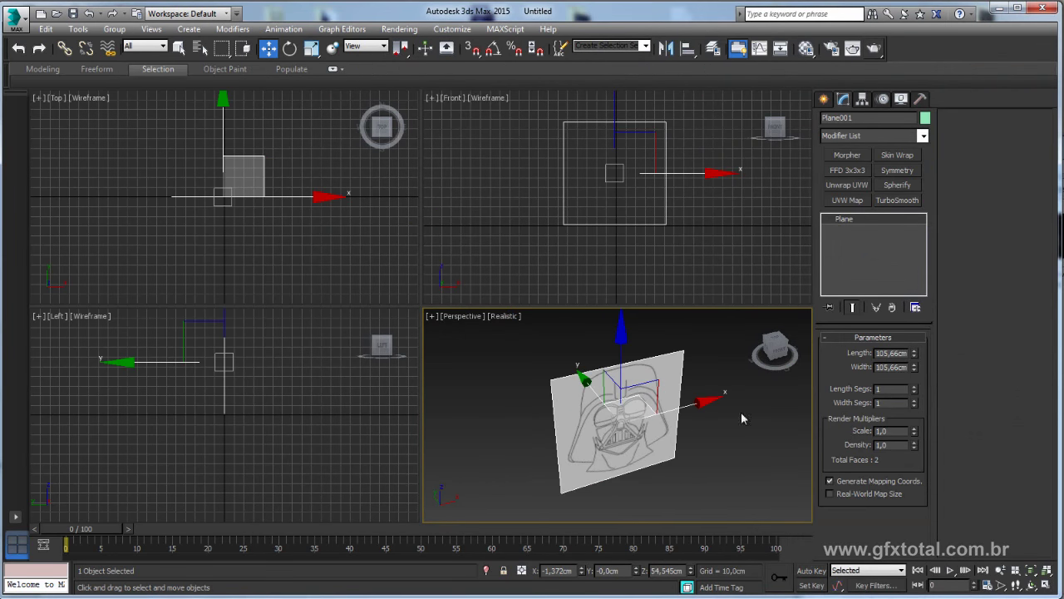
mouse_move(774, 347)
mouse_move(587, 384)
mouse_down()
mouse_move(538, 326)
mouse_move(563, 376)
mouse_up()
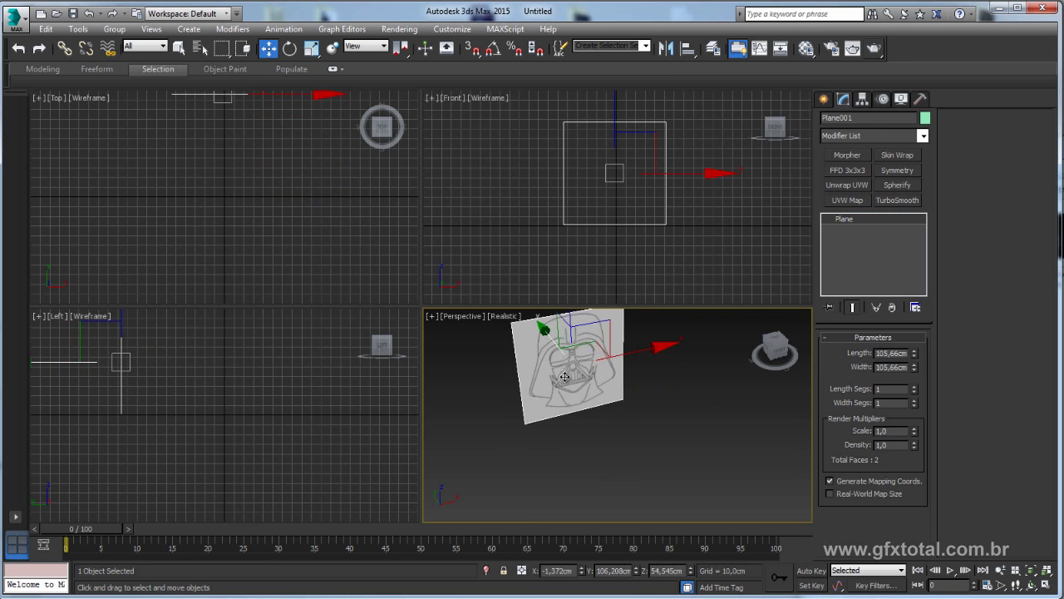
alt+middle_drag(563, 376, 581, 424)
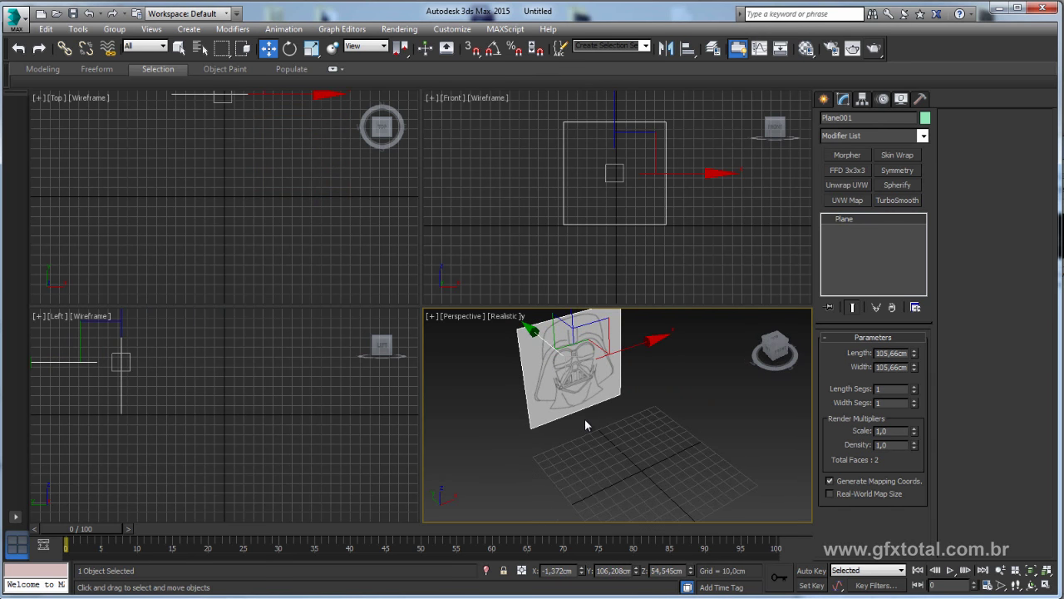
- Switch to the Front view, hide its grid and maximize it
key(f)
scroll(632, 412, down, 3)
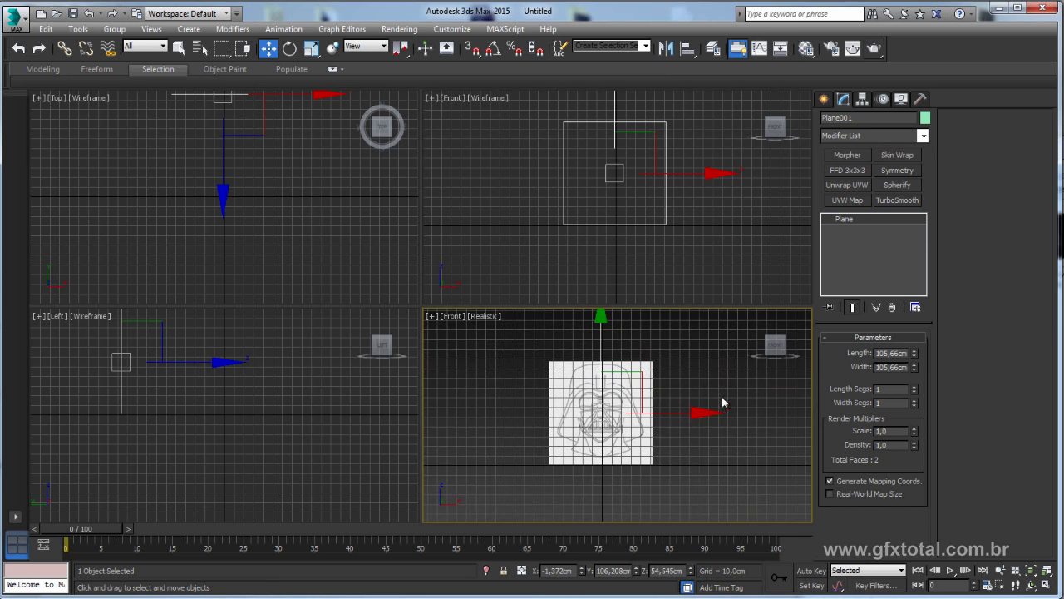
key(g)
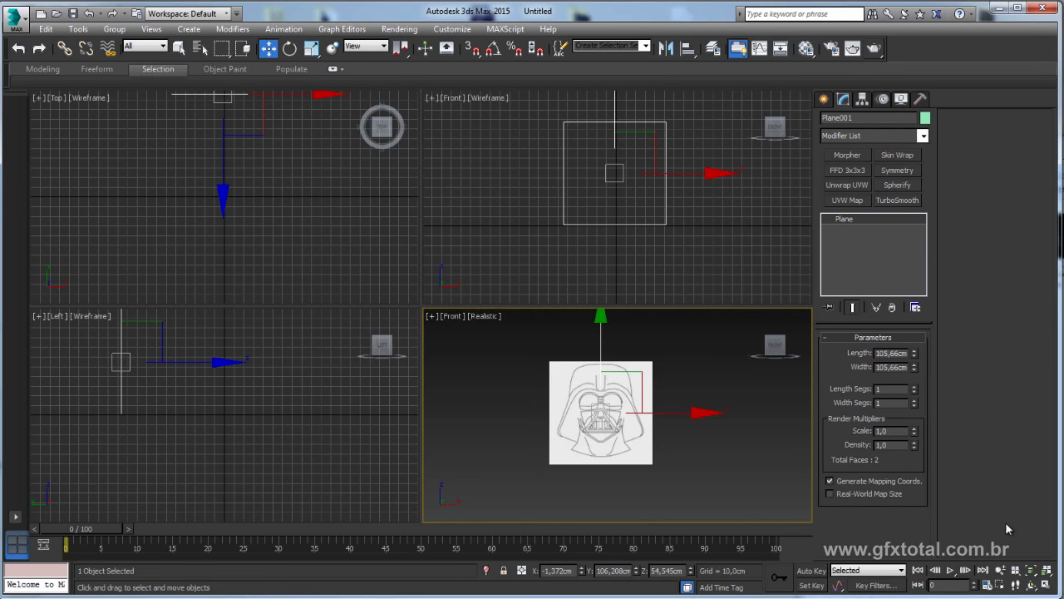
click(1040, 583)
- Zoom in on the helmet's eyes and activate the Plane creation tool
scroll(437, 286, up, 1)
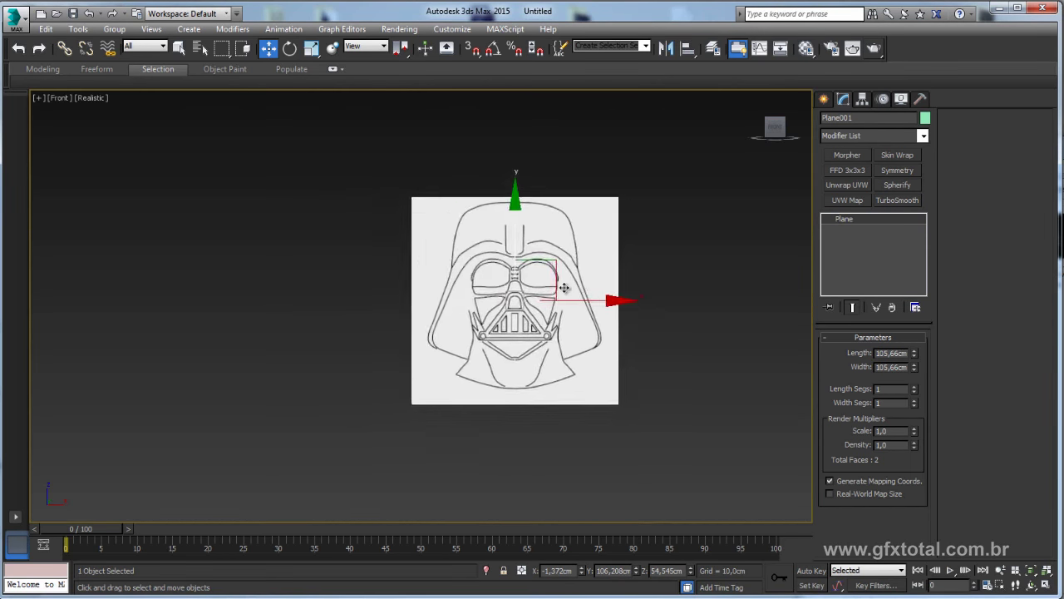
scroll(565, 286, up, 3)
scroll(563, 289, up, 2)
scroll(564, 289, up, 2)
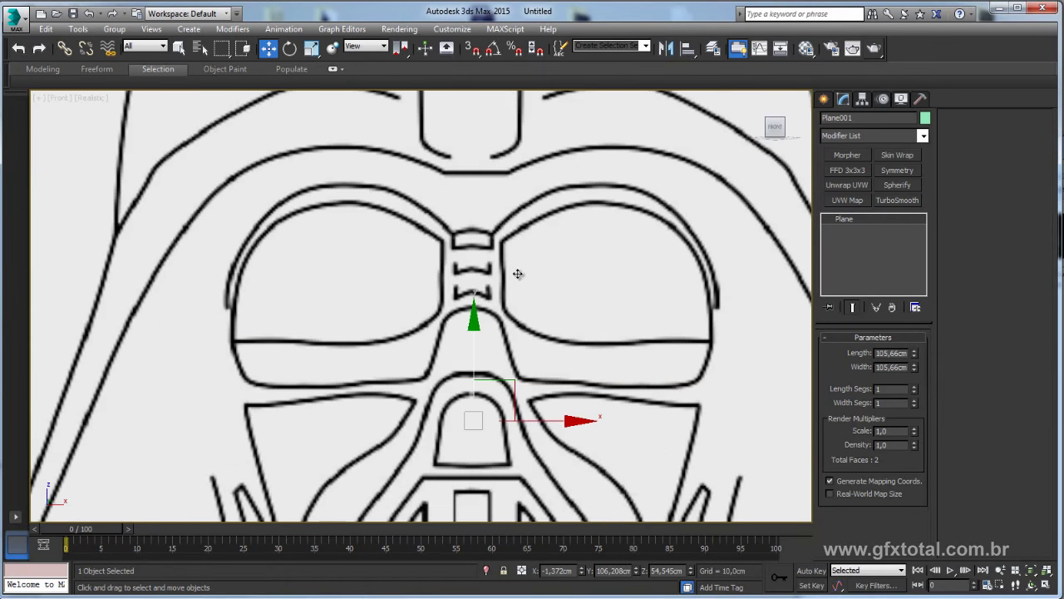
click(825, 99)
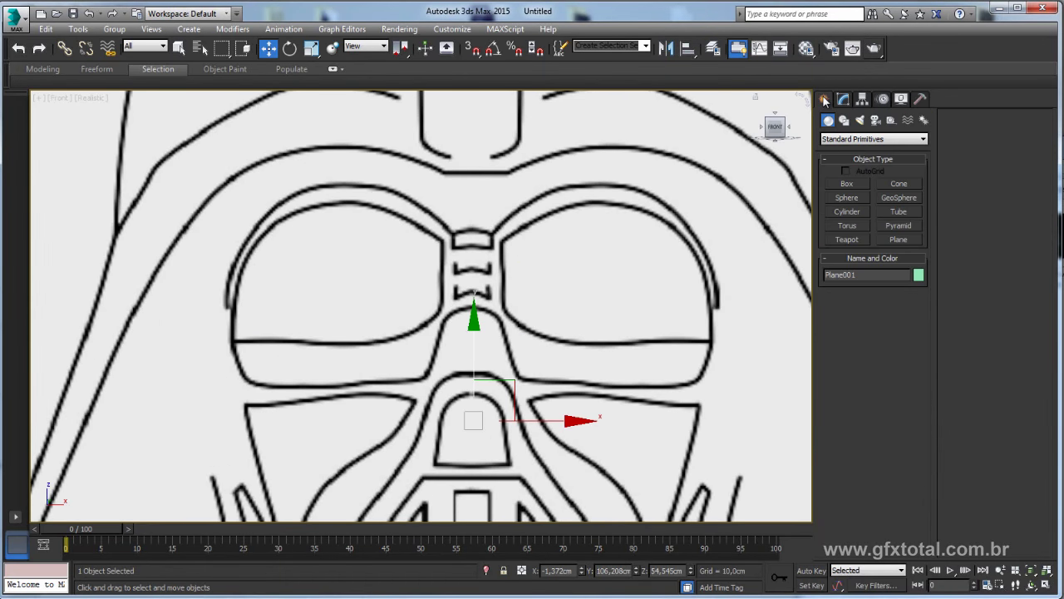
click(899, 240)
middle_drag(506, 475, 496, 458)
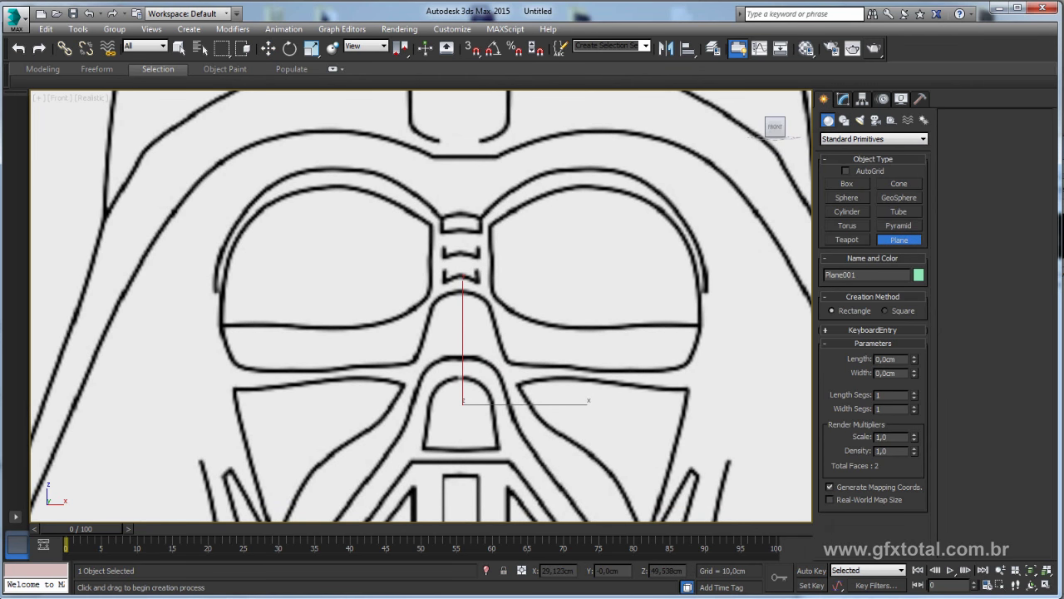
- Open the darth-vader photo from the reference folder in Photo Viewer
mouse_move(914, 131)
mouse_down()
mouse_move(809, 131)
mouse_move(997, 117)
mouse_up()
click(863, 204)
double_click(863, 207)
- Hide the folder window, reposition the photo viewer to study the helmet, then minimize it
click(1012, 109)
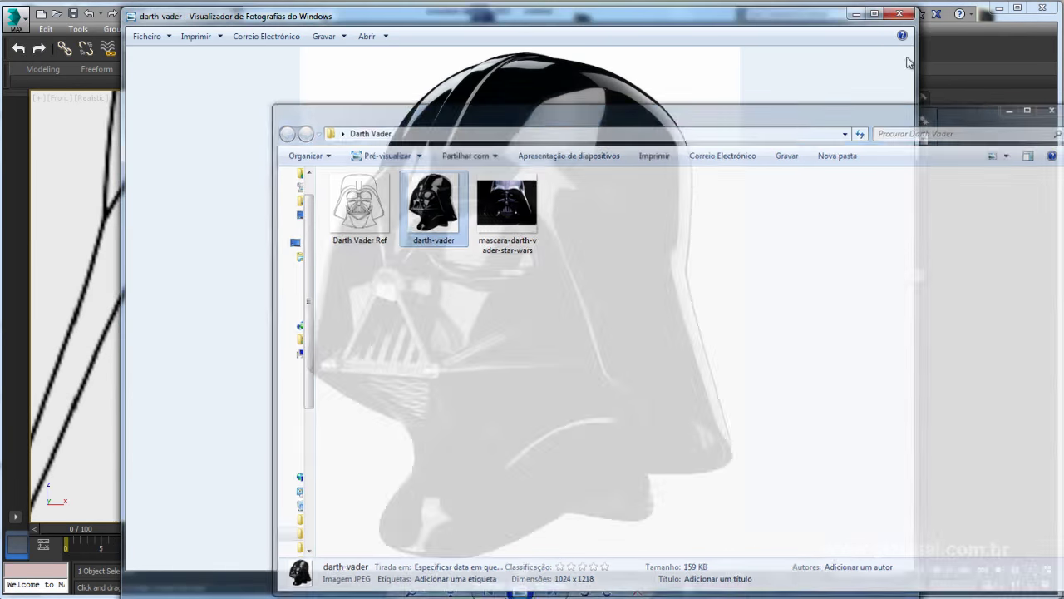
drag(696, 21, 775, 26)
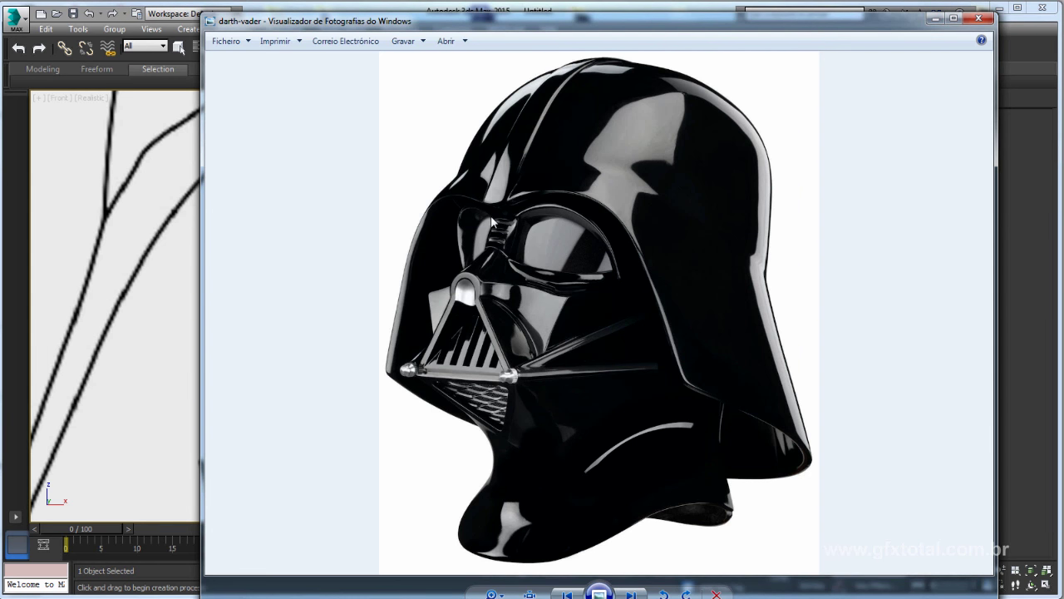
click(934, 17)
- Draw a narrow plane between the helmet's eyes and convert it to Editable Poly
scroll(527, 292, up, 3)
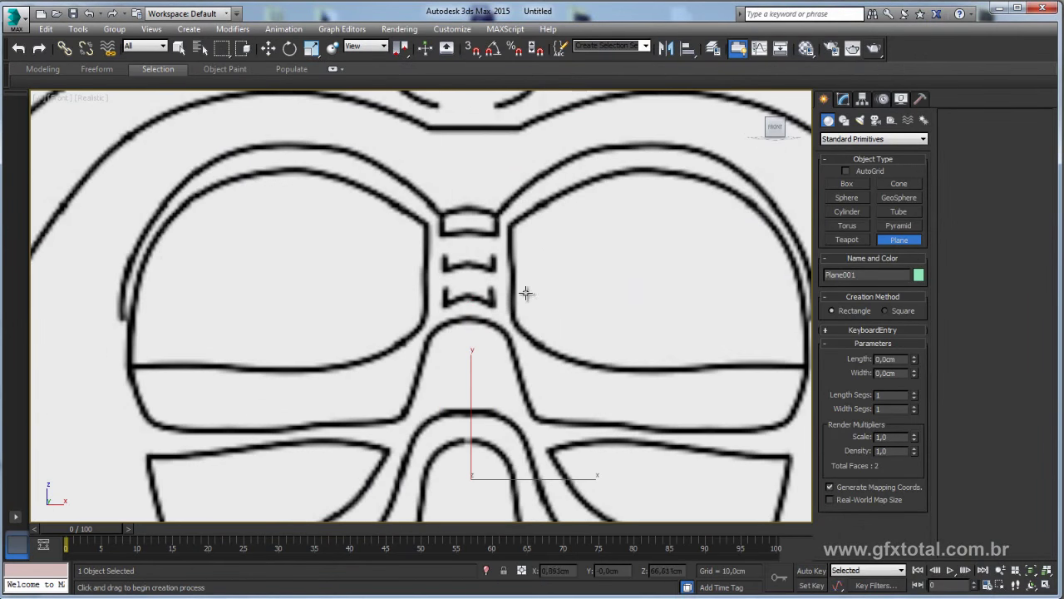
drag(468, 206, 514, 322)
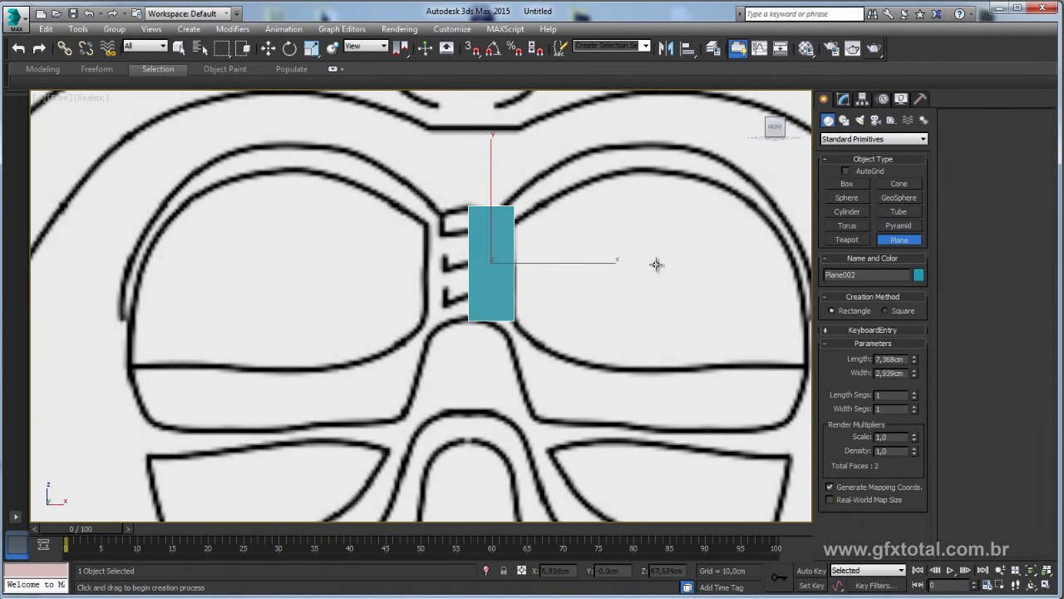
middle_drag(537, 293, 518, 315)
key(w)
right_click(474, 256)
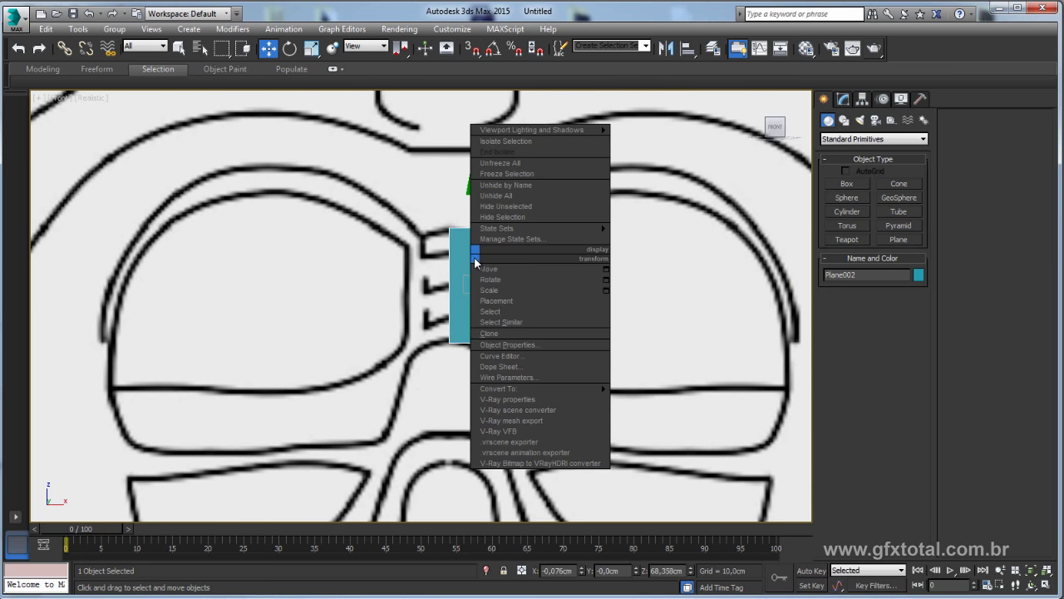
click(687, 398)
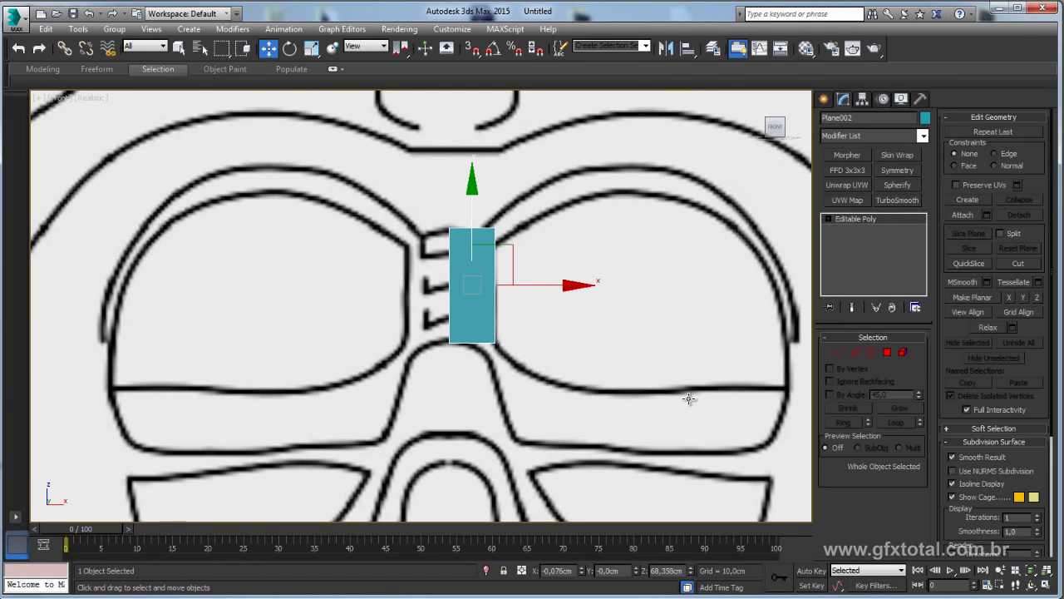
- Connect the plane's top and bottom edges with two new vertical edges
click(856, 352)
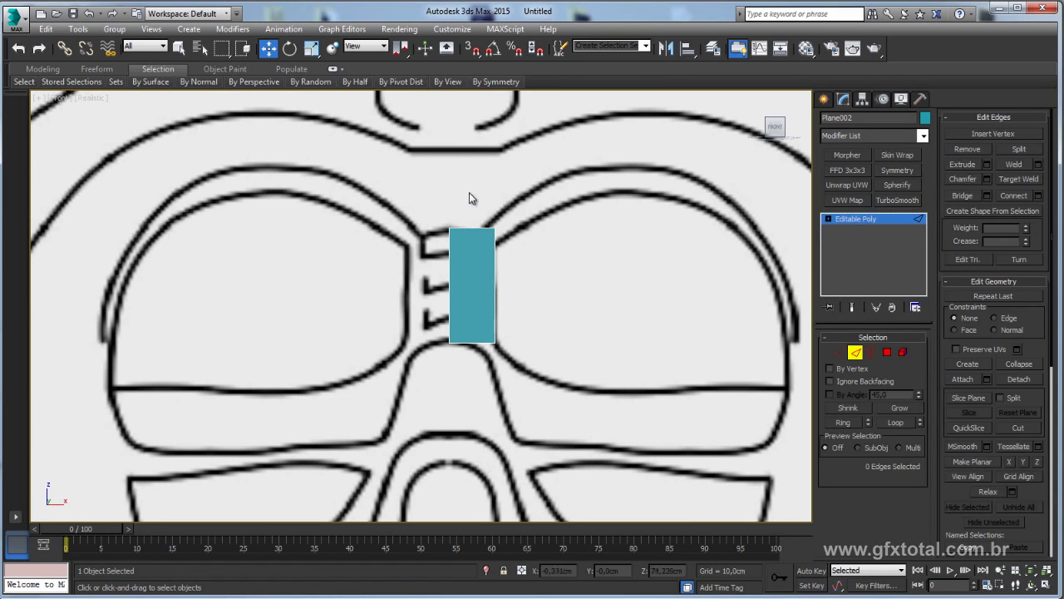
drag(472, 201, 477, 379)
click(1038, 197)
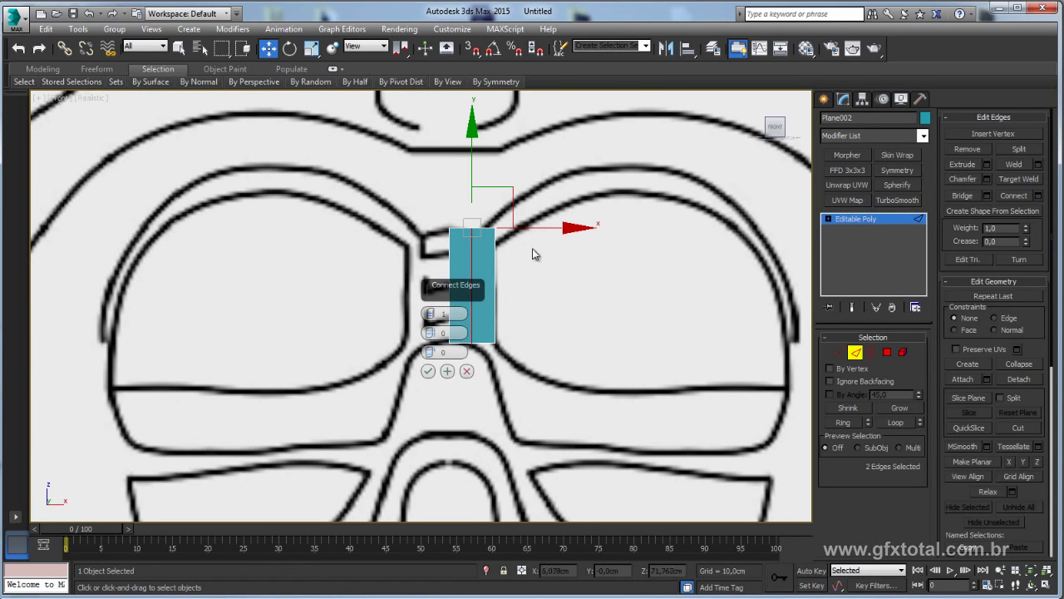
click(428, 372)
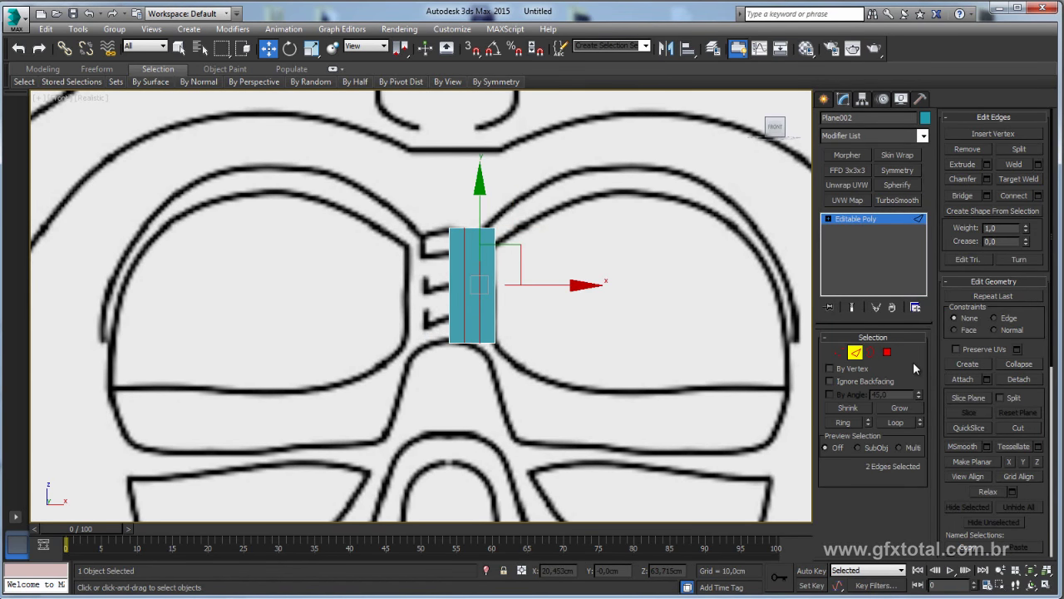
click(837, 353)
- Pull the strip's bottom-right corner vertices down toward the nose outline
drag(462, 330, 462, 329)
scroll(465, 332, up, 5)
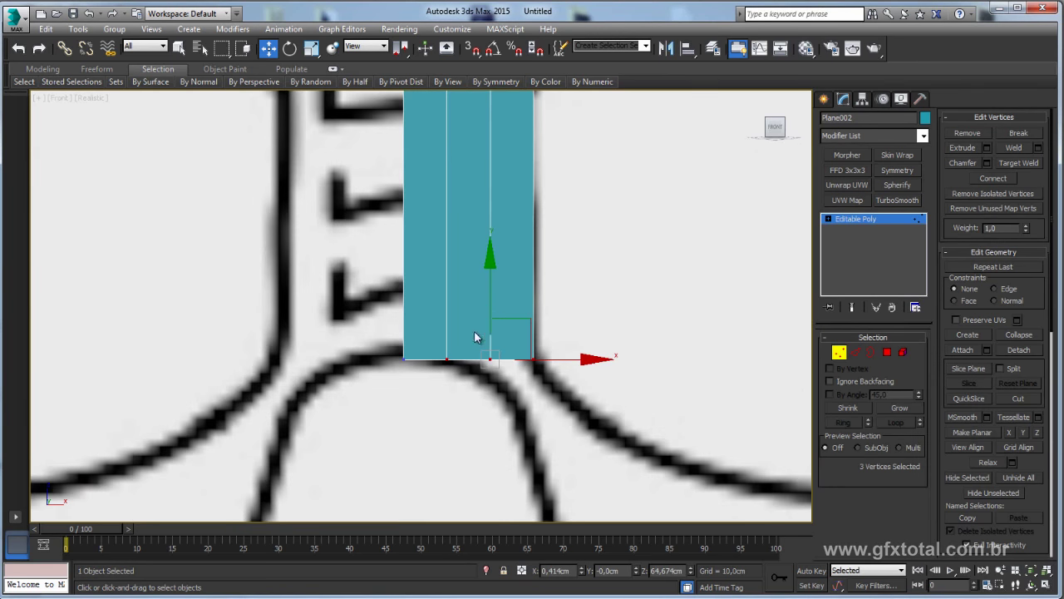
mouse_move(554, 385)
mouse_down()
mouse_move(485, 317)
mouse_move(510, 316)
mouse_up()
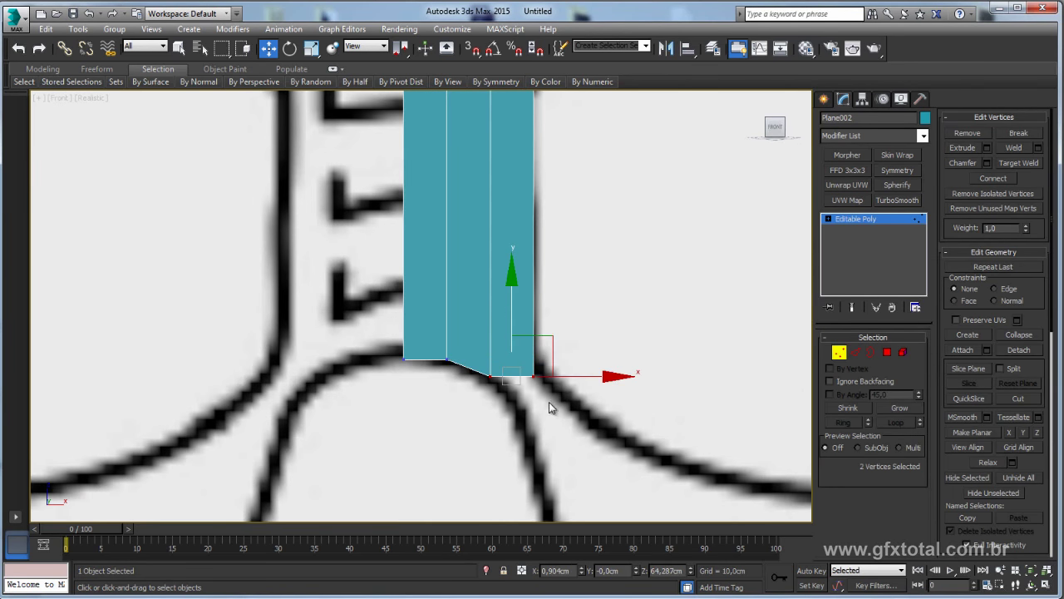
mouse_move(549, 404)
mouse_down()
mouse_move(530, 316)
mouse_move(545, 357)
mouse_up()
scroll(587, 383, down, 4)
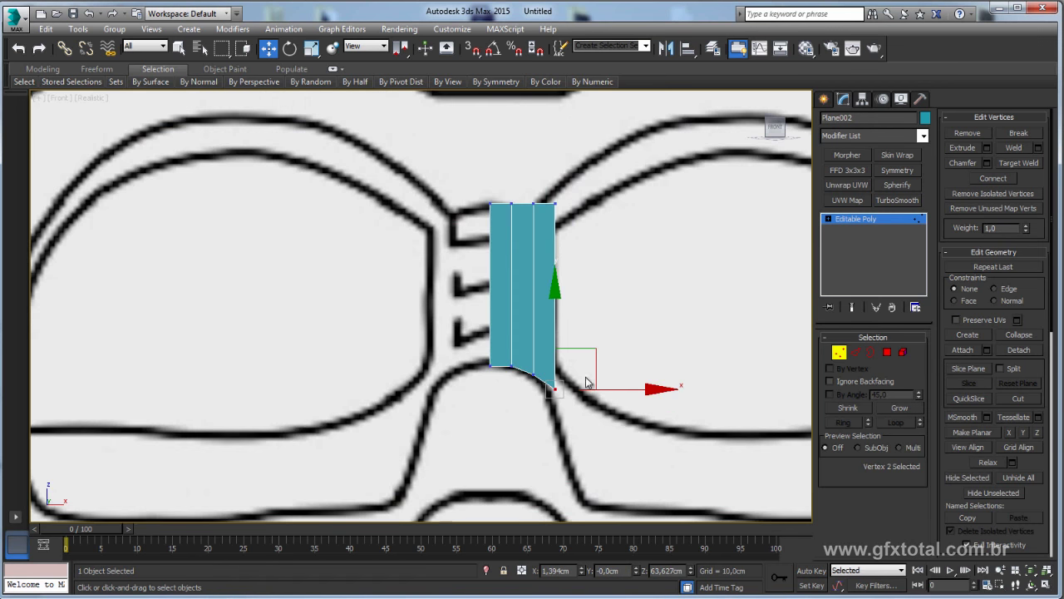
- Shift the strip's right-edge vertices slightly left and adjust its top corner vertices
drag(547, 169, 573, 399)
drag(631, 297, 620, 297)
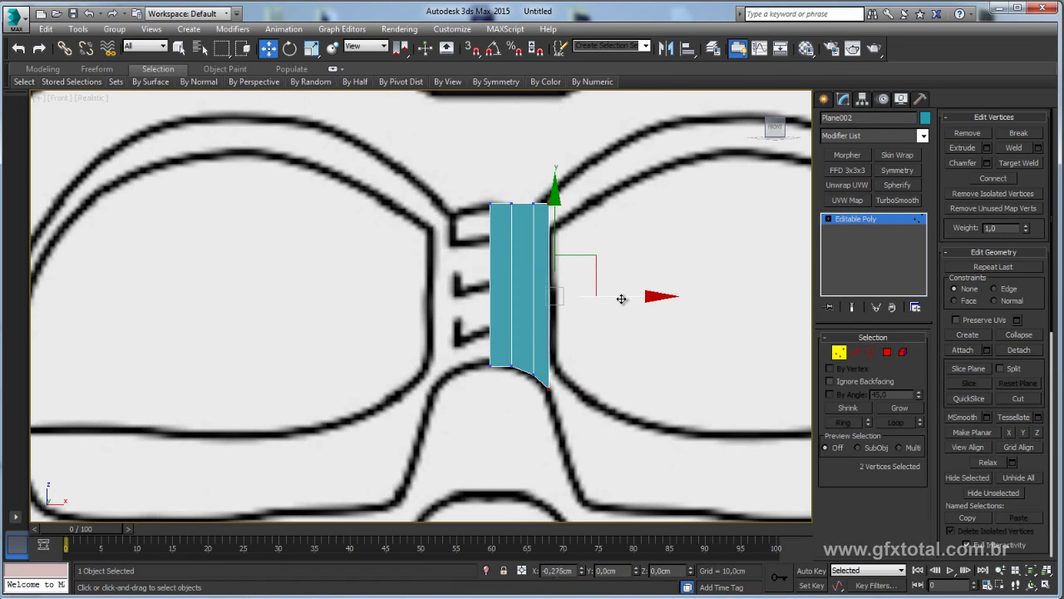
ctrl+drag(528, 139, 582, 226)
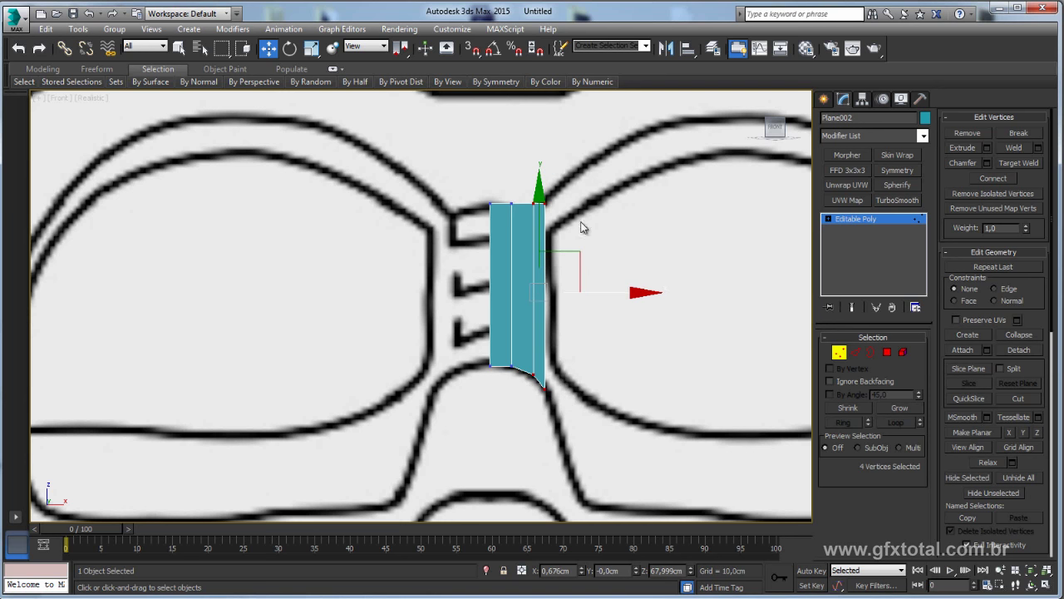
drag(607, 291, 602, 291)
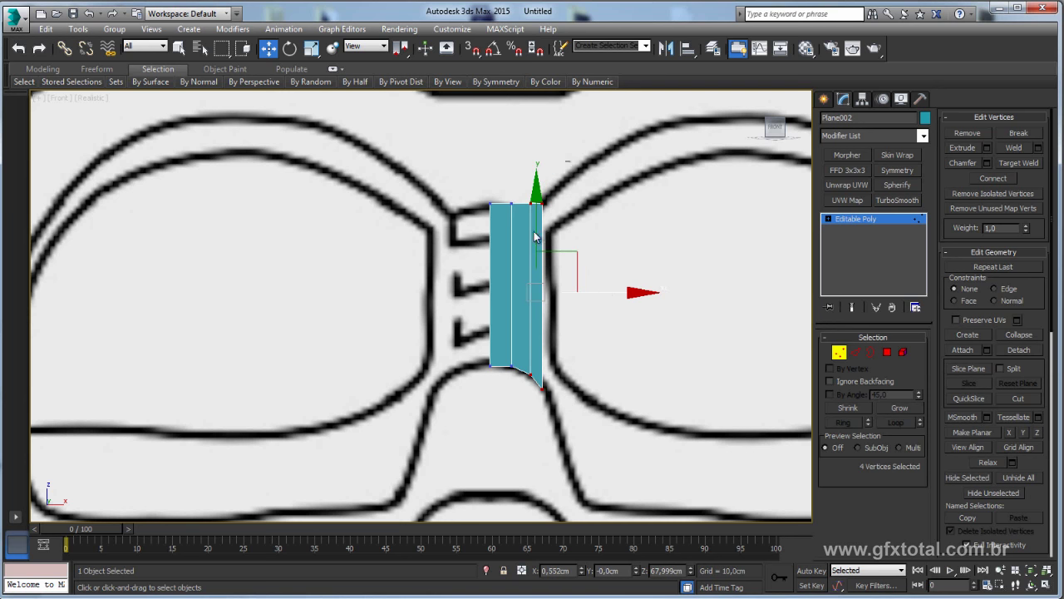
click(539, 204)
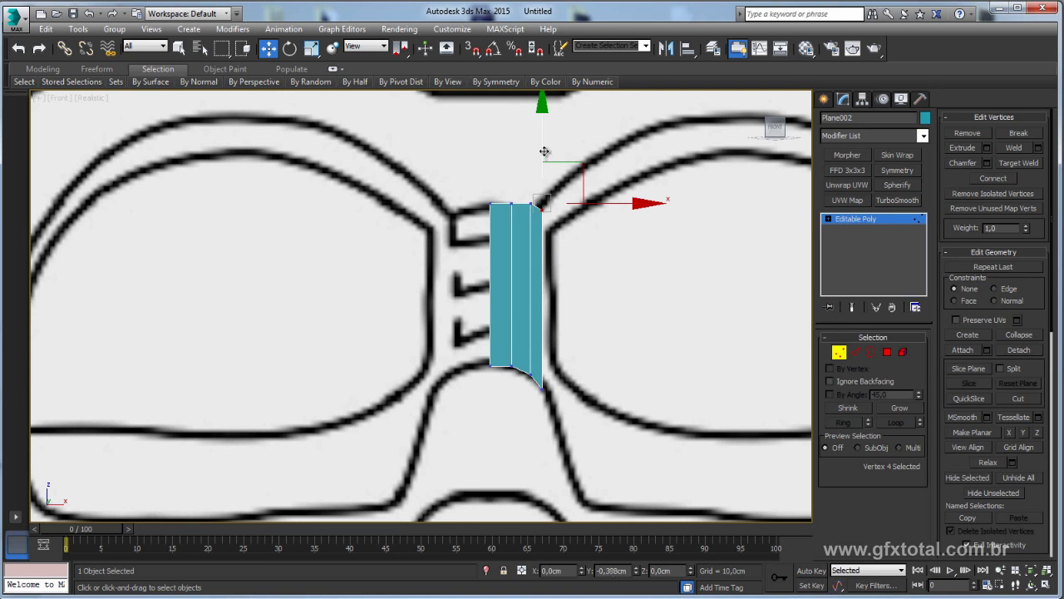
drag(484, 226, 499, 174)
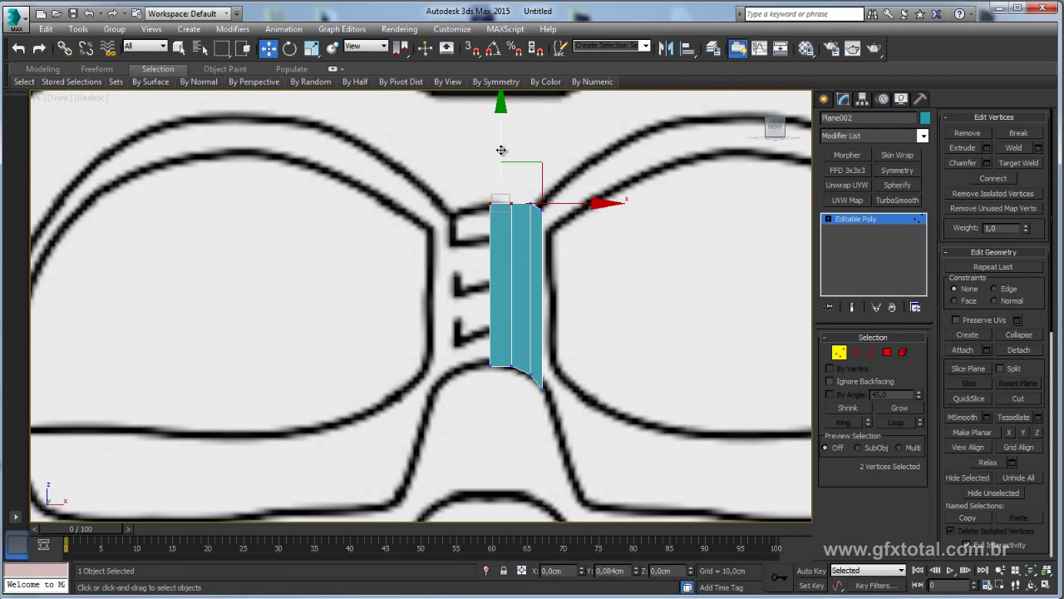
click(862, 219)
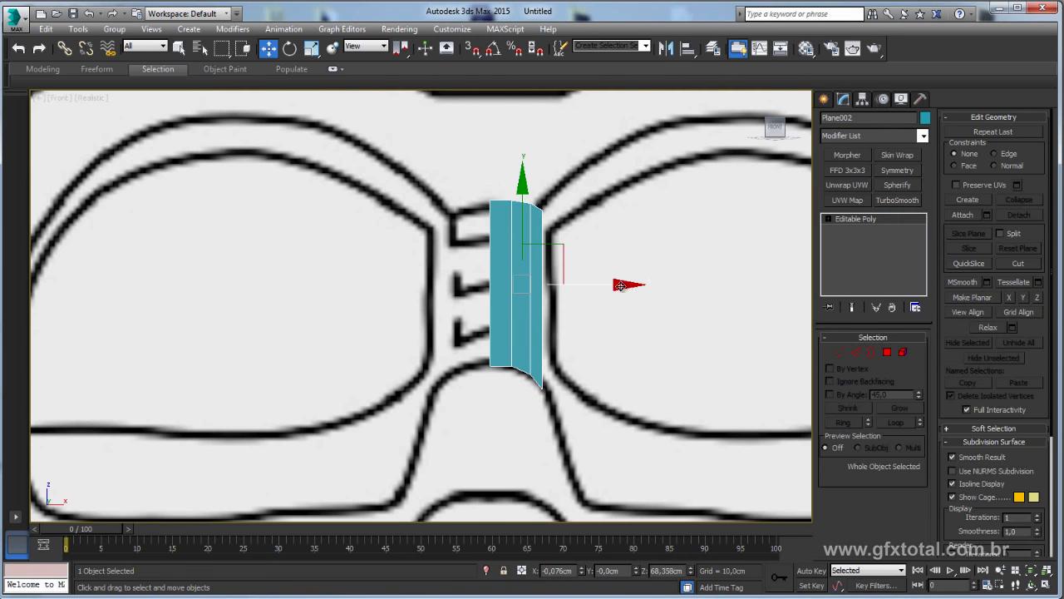
- In Perspective view, push the strip's four bottom vertices back in depth
key(p)
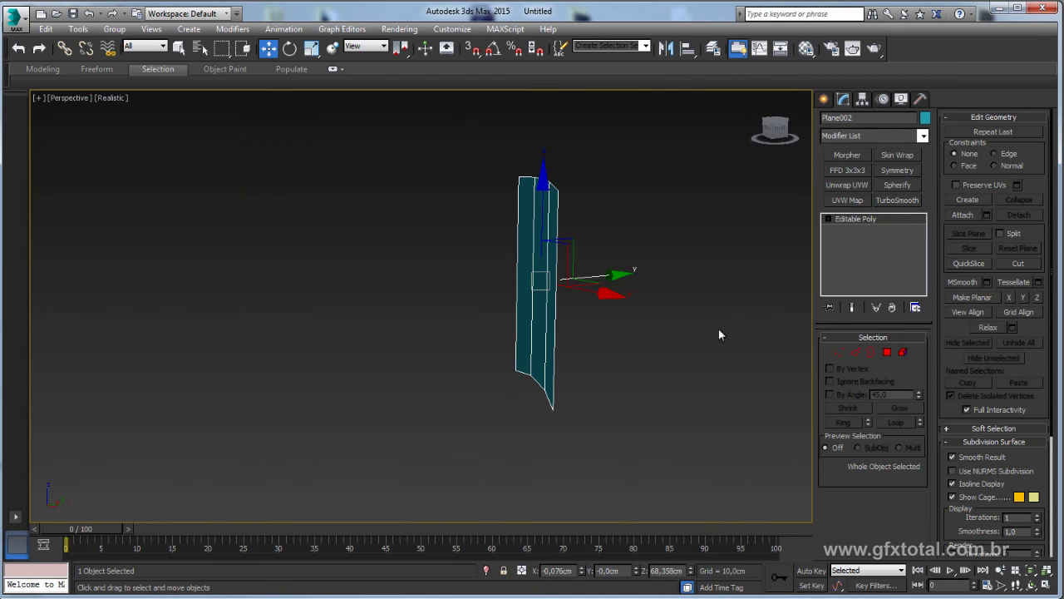
click(840, 351)
drag(644, 347, 455, 451)
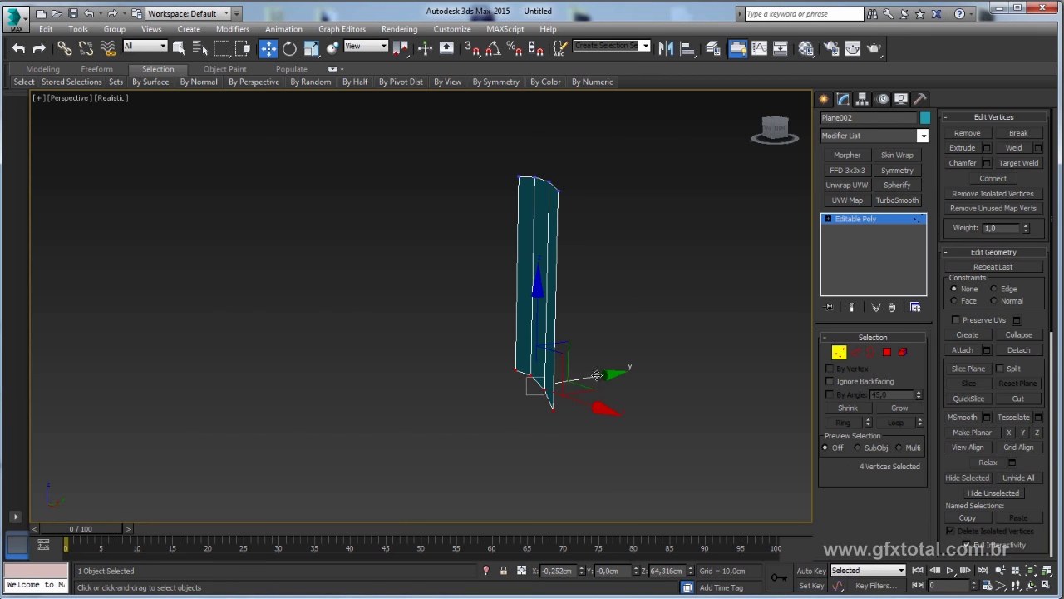
drag(596, 376, 563, 381)
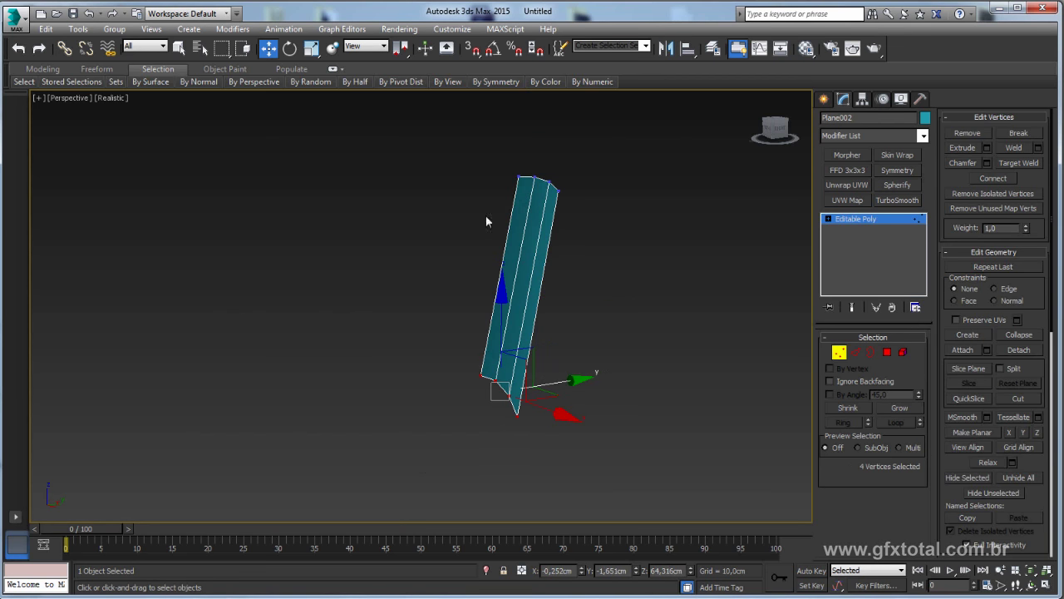
mouse_move(486, 221)
alt+middle_down()
mouse_move(558, 254)
mouse_move(600, 489)
alt+middle_up()
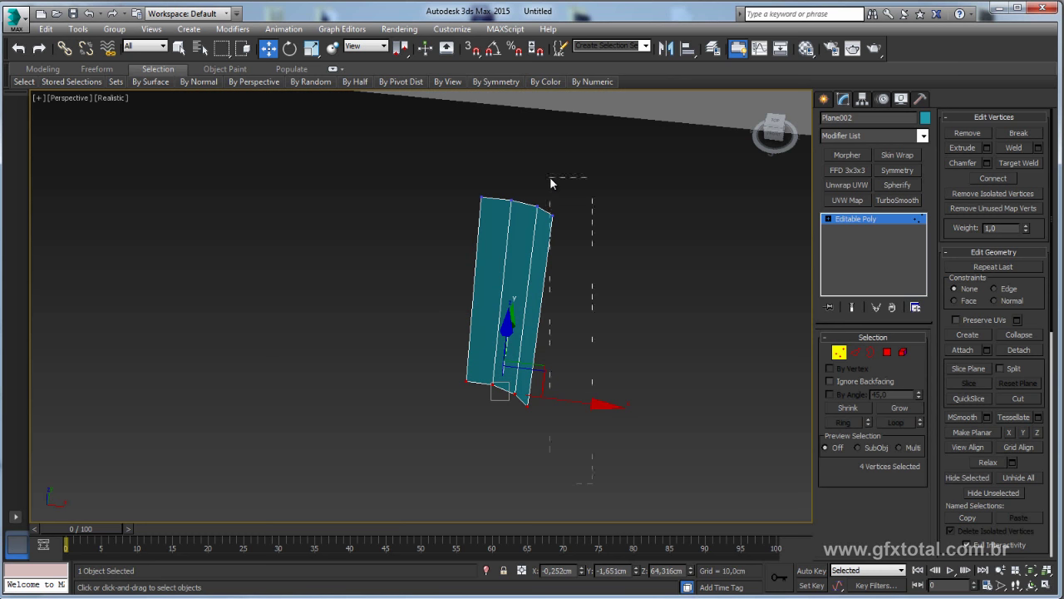
- Move four of the strip's upper vertices along the depth axis, then check it against the reference
click(550, 215)
ctrl+drag(585, 357, 524, 424)
alt+middle_drag(504, 406, 757, 259)
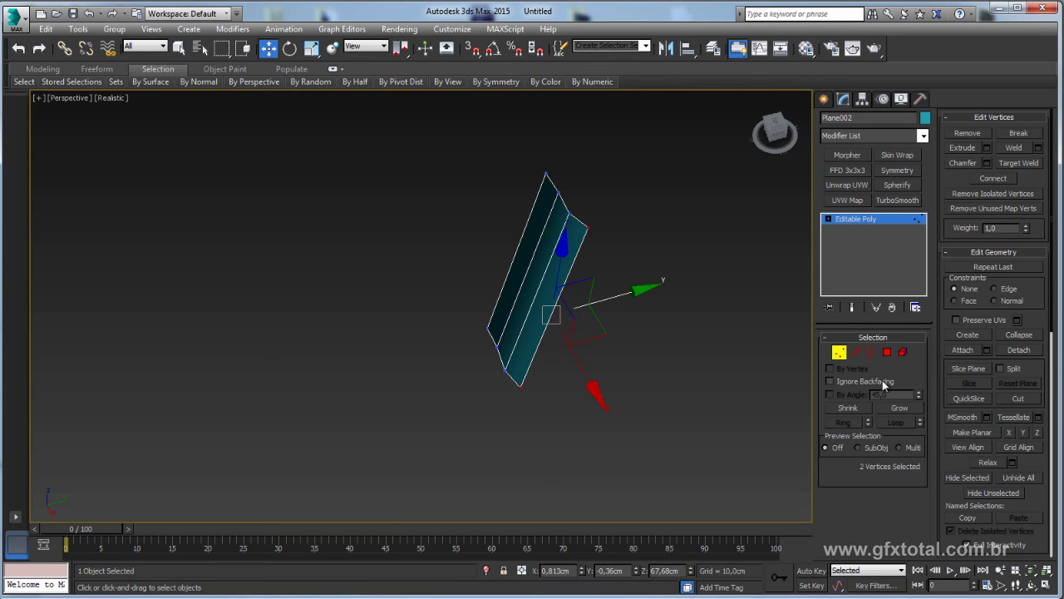
click(899, 408)
drag(616, 287, 656, 316)
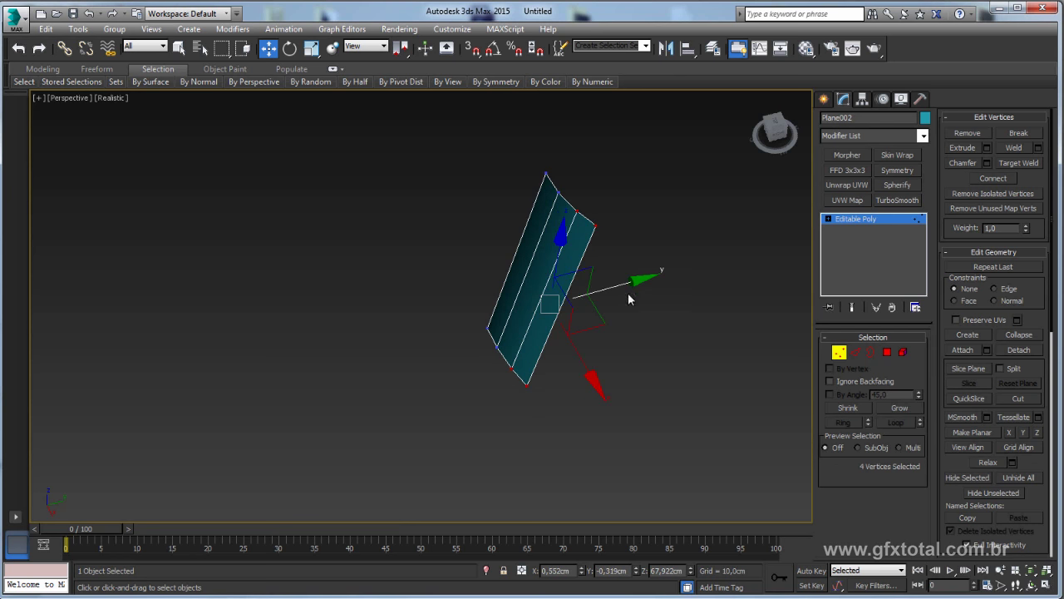
click(869, 218)
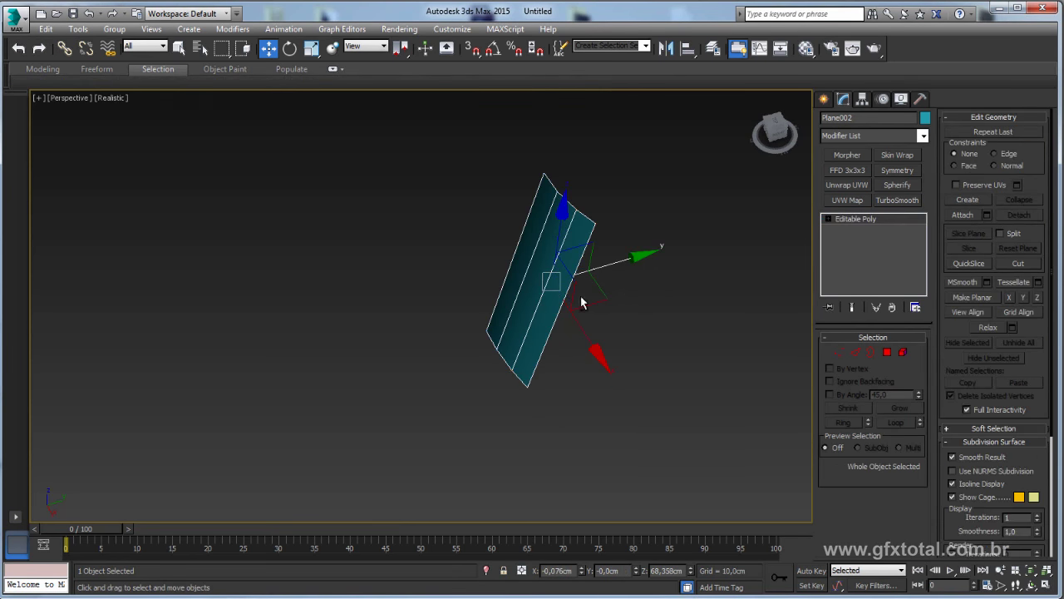
alt+middle_drag(582, 302, 564, 214)
alt+middle_drag(636, 297, 560, 293)
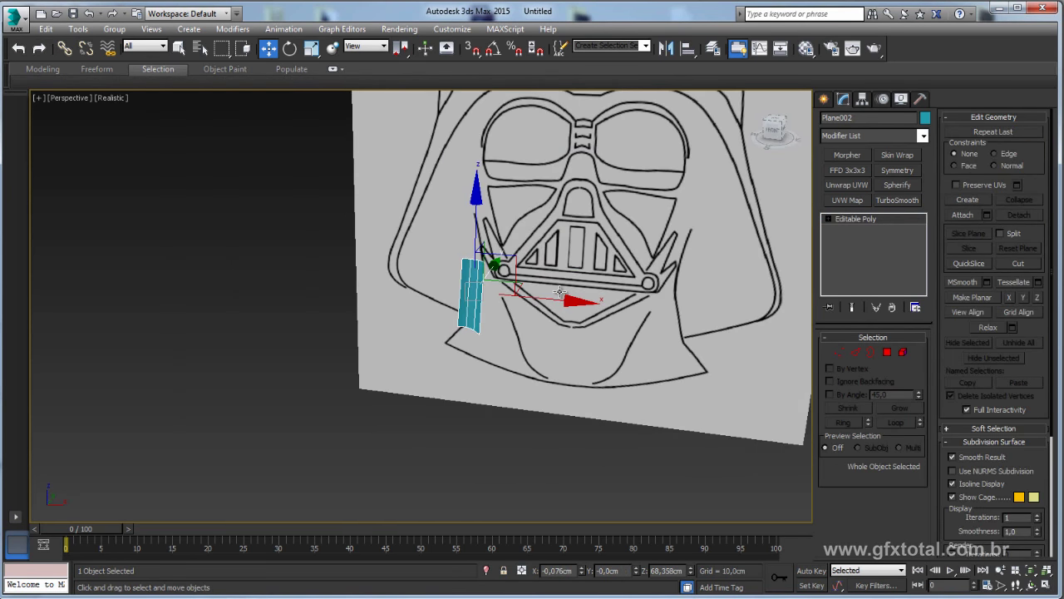
- In Front view, connect the strip's vertical edges with two horizontal edge loops
key(f)
key(z)
scroll(411, 309, down, 2)
scroll(410, 309, down, 3)
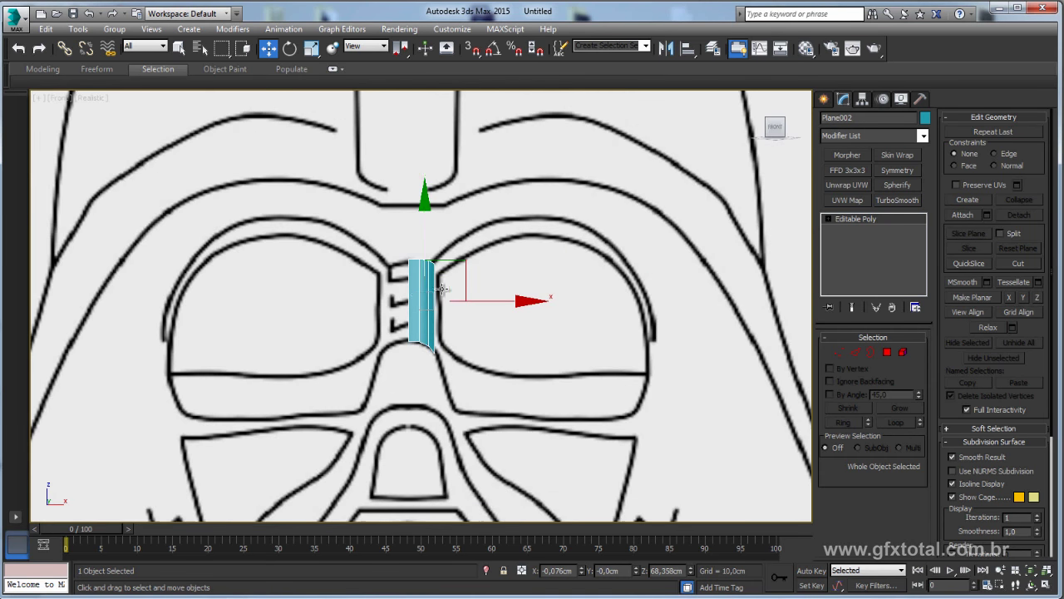
scroll(374, 274, up, 5)
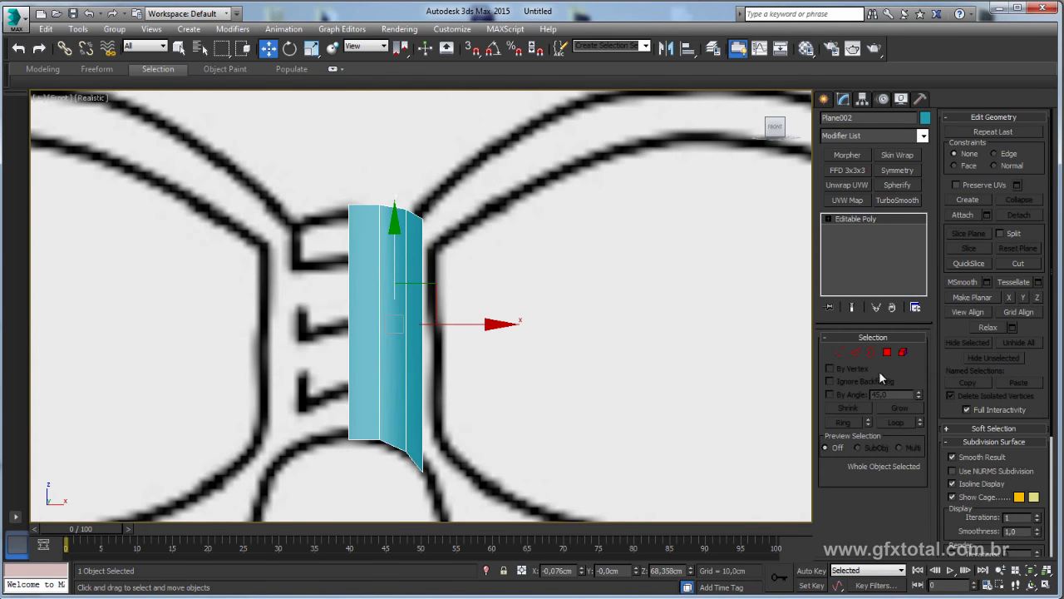
key(2)
drag(551, 332, 290, 361)
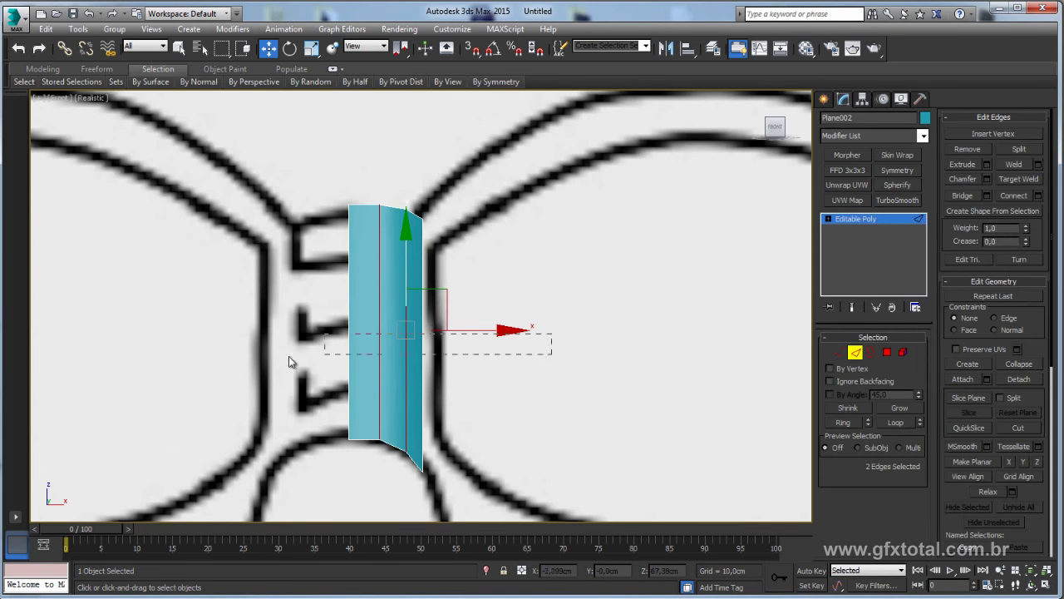
click(1038, 195)
click(439, 374)
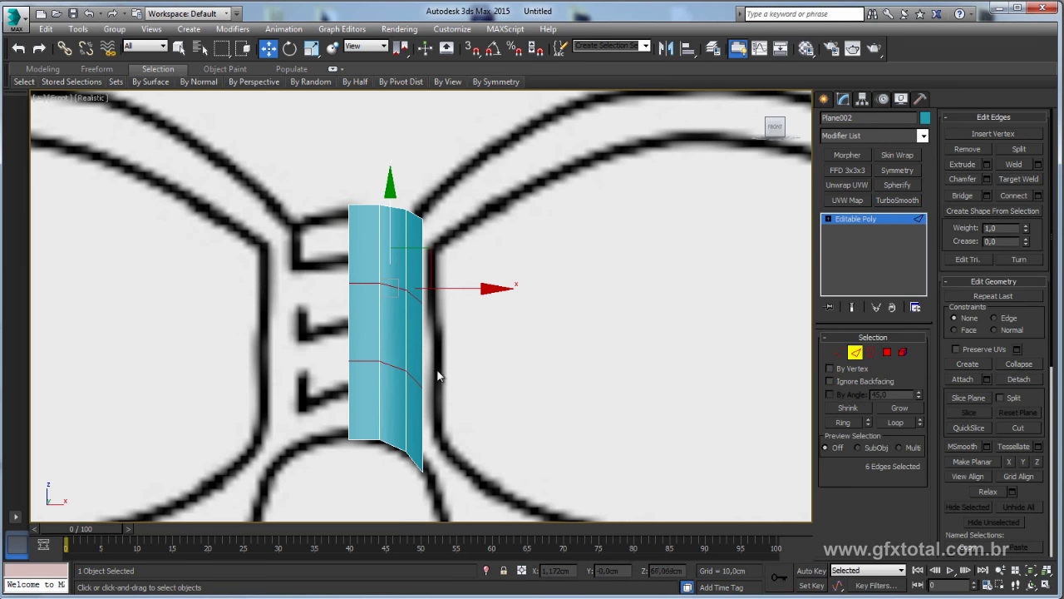
- Move the strip's bottom-right vertices outward to follow the nose bridge
middle_drag(457, 351, 469, 352)
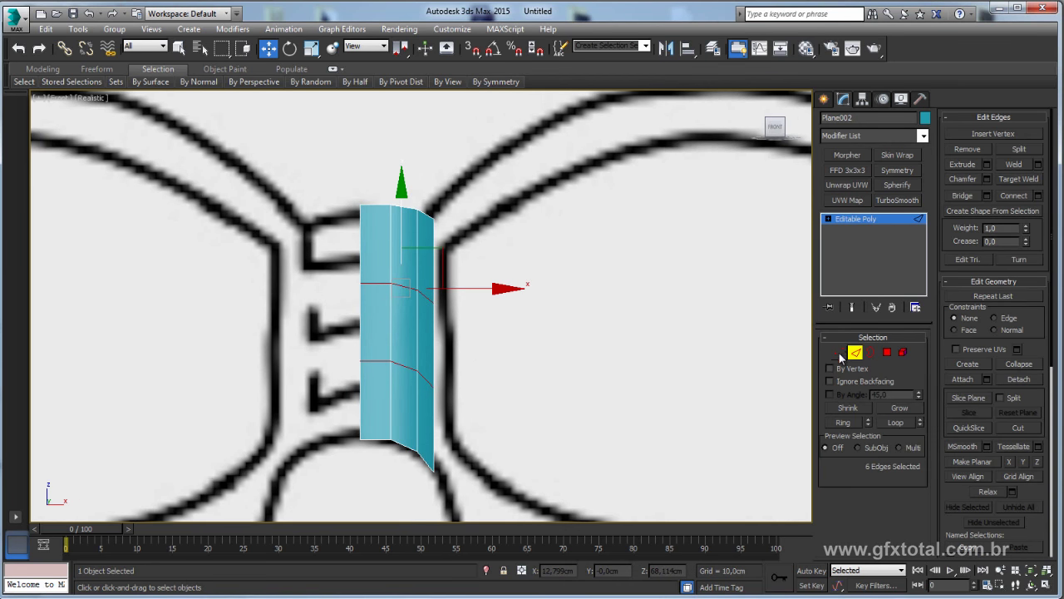
click(839, 352)
drag(475, 453, 426, 492)
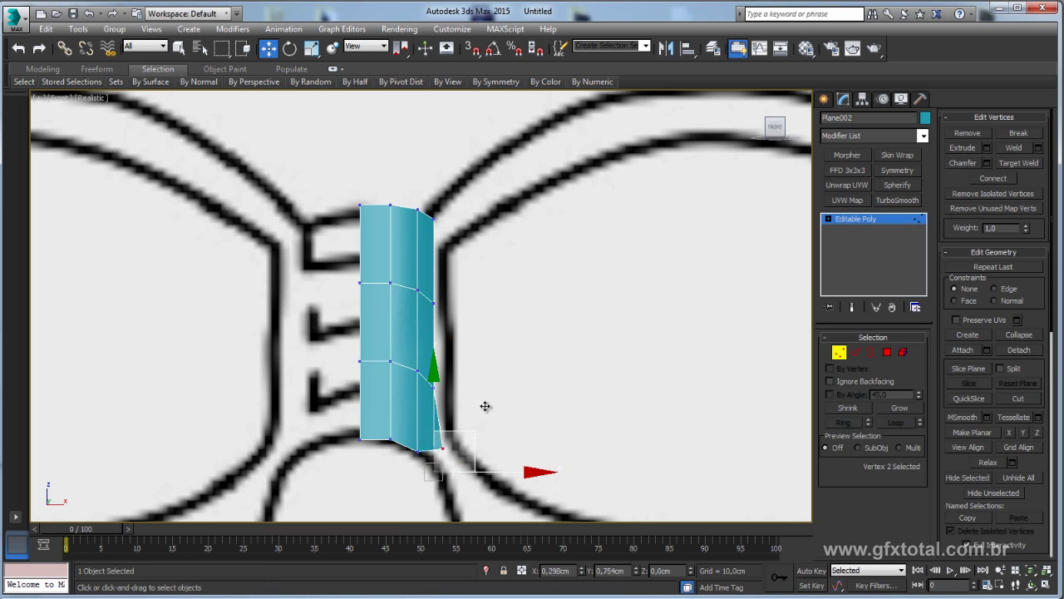
mouse_move(490, 408)
mouse_down()
mouse_move(473, 435)
mouse_move(433, 447)
mouse_up()
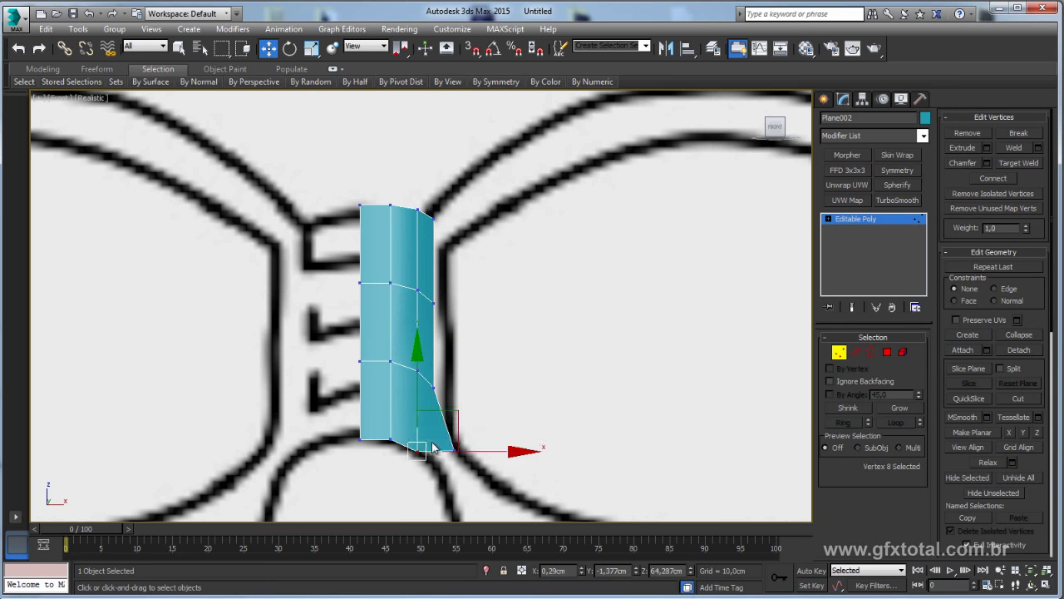
drag(470, 409, 464, 405)
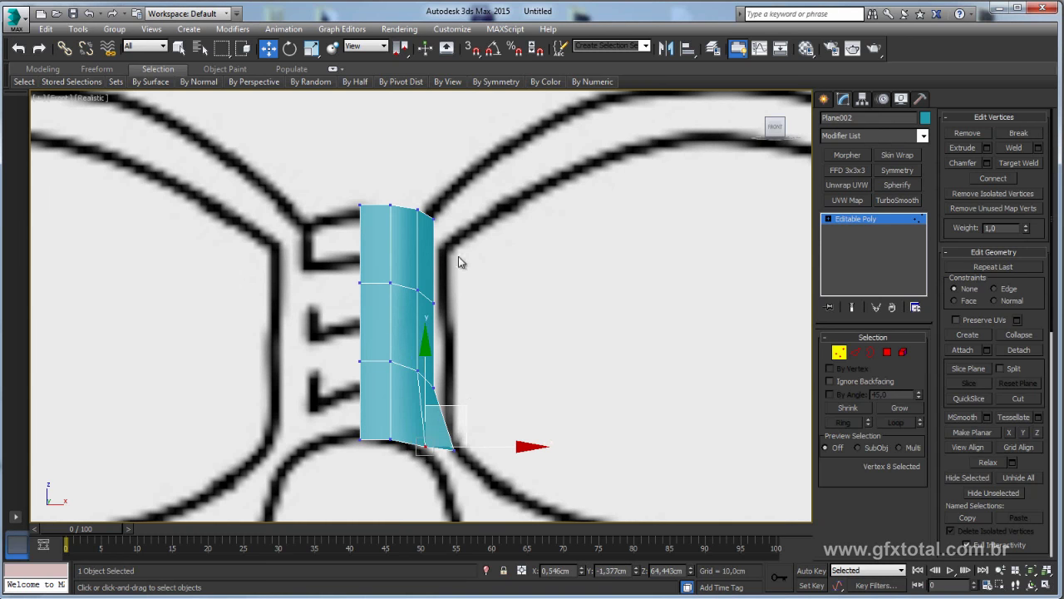
- Slide the strip's top-right vertex down along the nose line
middle_drag(473, 208, 475, 241)
click(429, 249)
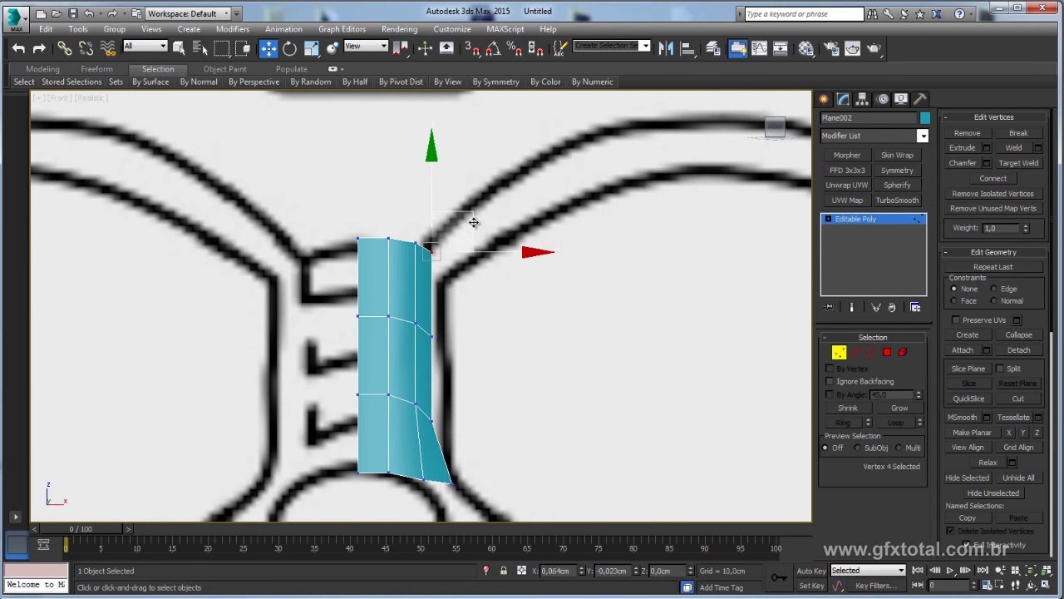
mouse_move(468, 231)
mouse_down()
mouse_move(448, 202)
mouse_move(408, 251)
mouse_up()
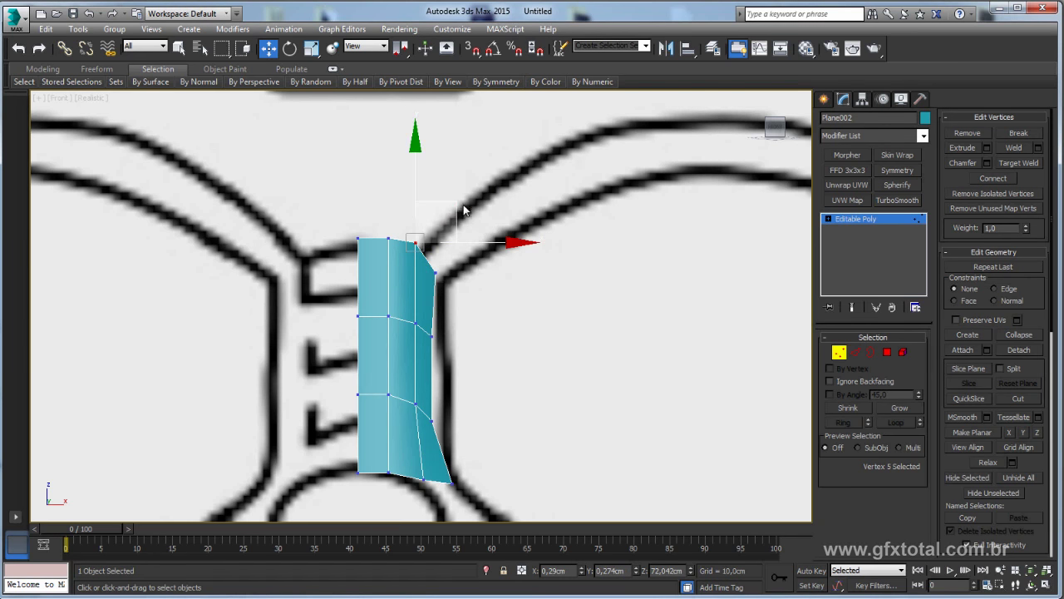
click(437, 275)
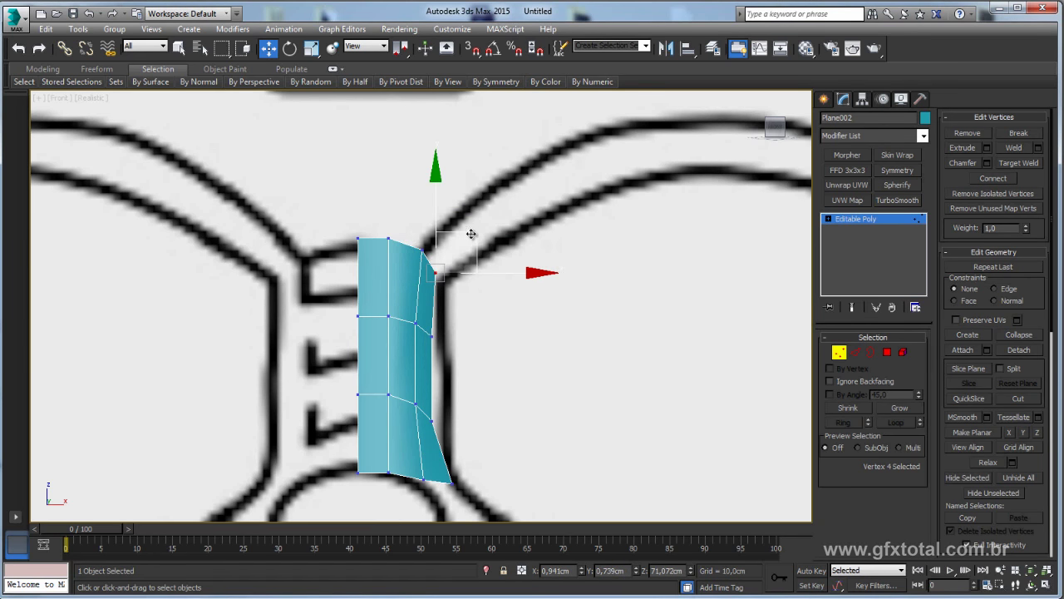
click(856, 352)
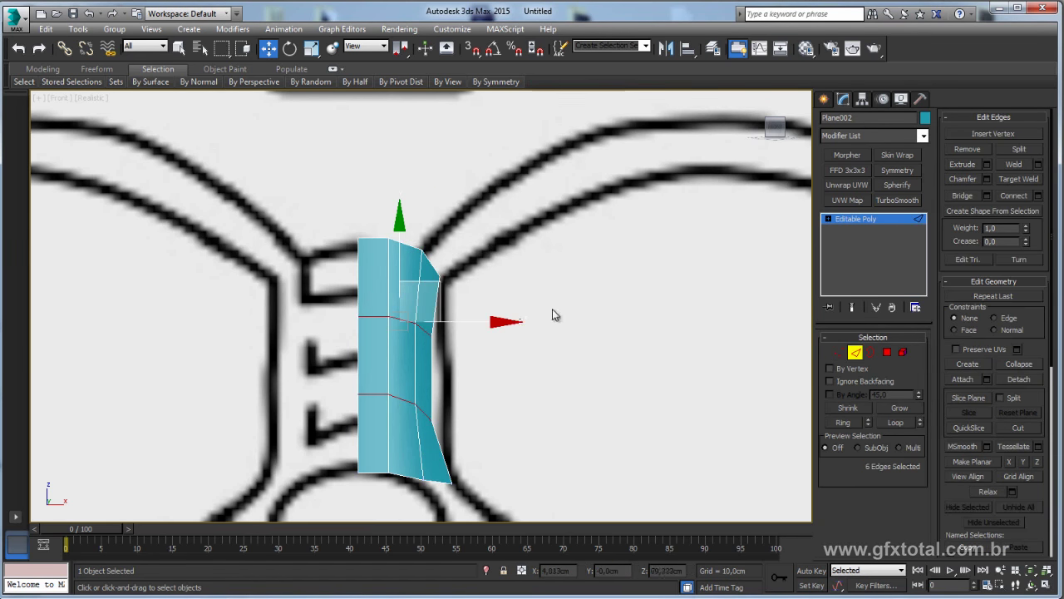
middle_drag(553, 311, 380, 311)
scroll(313, 300, down, 3)
- Extrude a new strip from the three right-side edges, slanting it down and right
click(312, 300)
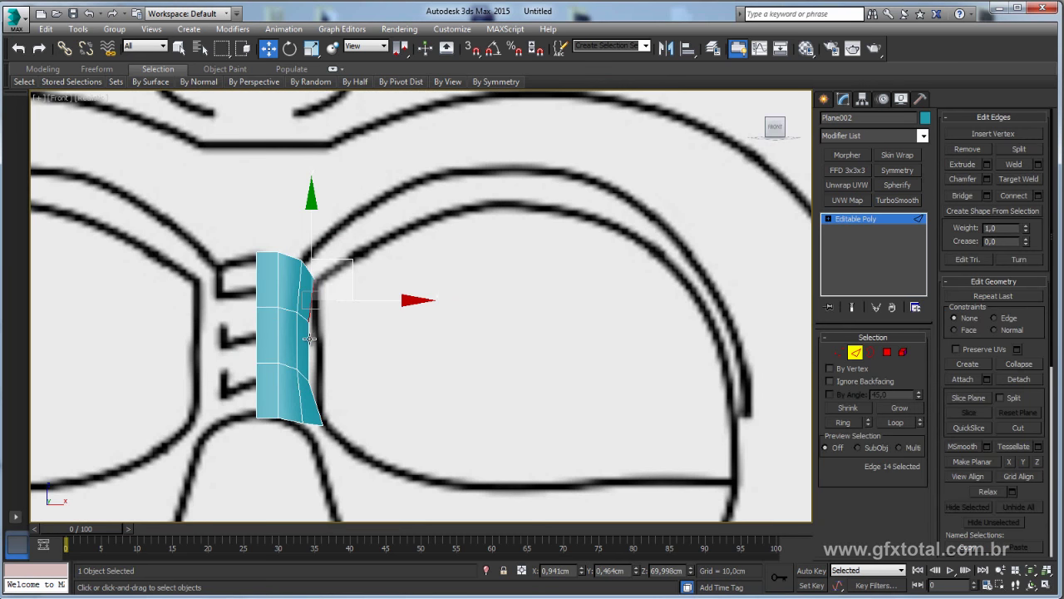
ctrl+click(316, 414)
ctrl+click(310, 341)
mouse_move(427, 387)
middle_down()
mouse_move(285, 389)
mouse_move(339, 385)
middle_up()
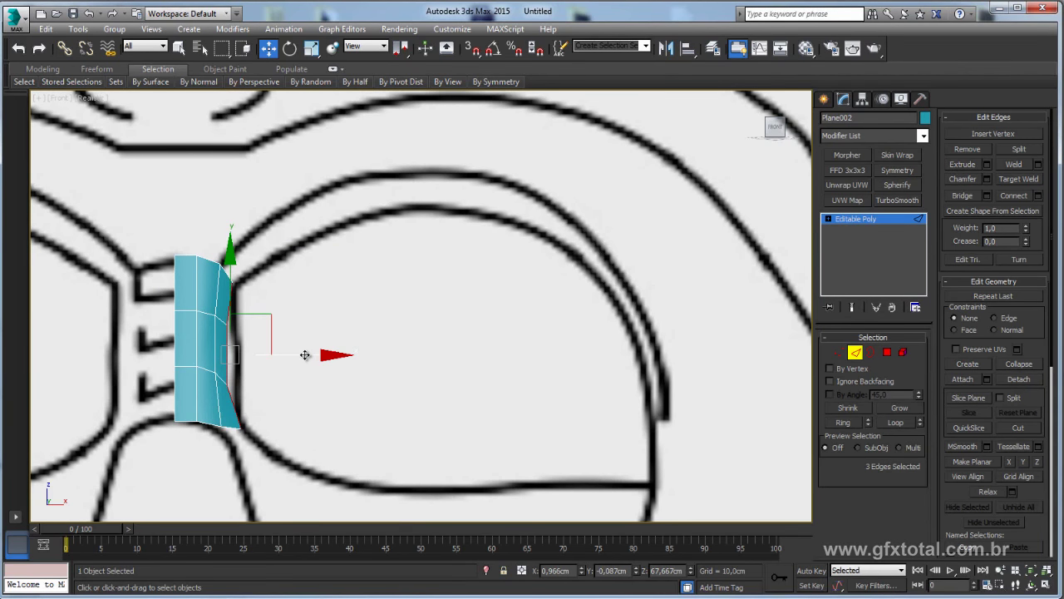
shift+drag(305, 355, 688, 369)
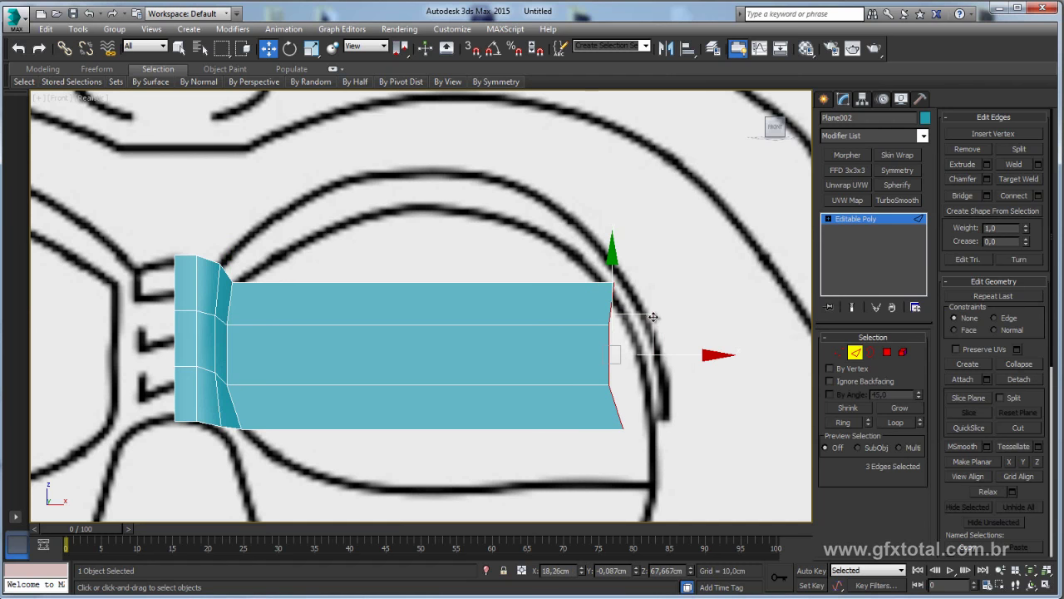
drag(653, 317, 677, 363)
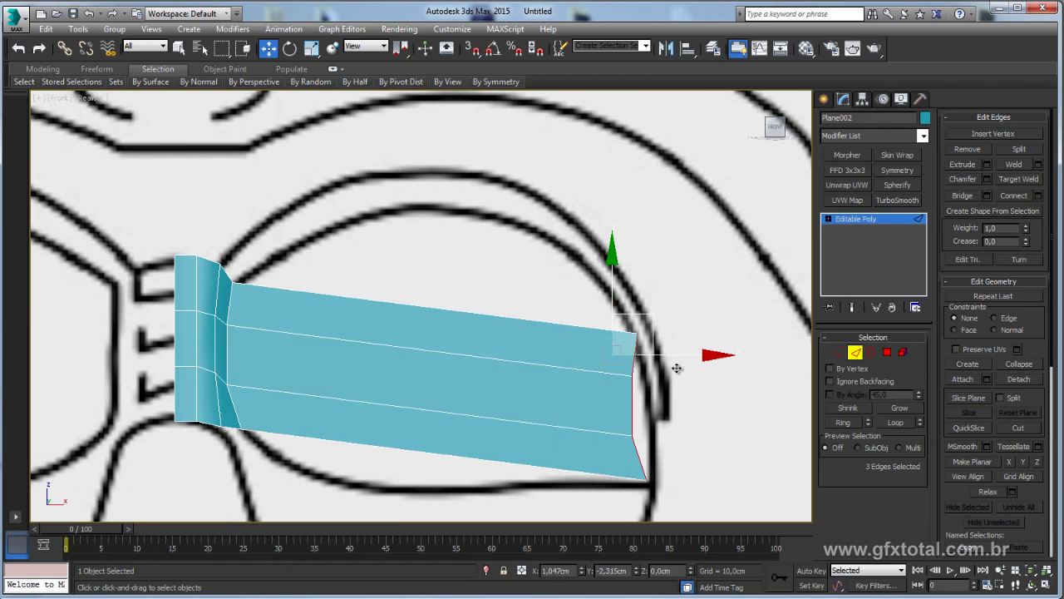
- Move the new strip's right-end vertices onto the curved eye-lens outline
click(840, 353)
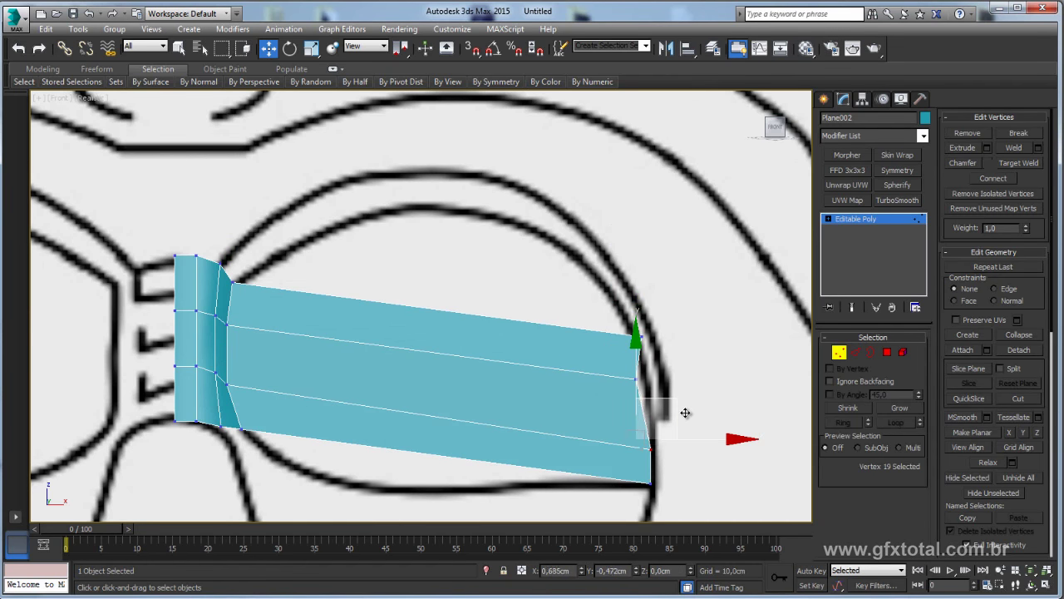
drag(684, 410, 698, 422)
click(636, 379)
drag(674, 340, 681, 350)
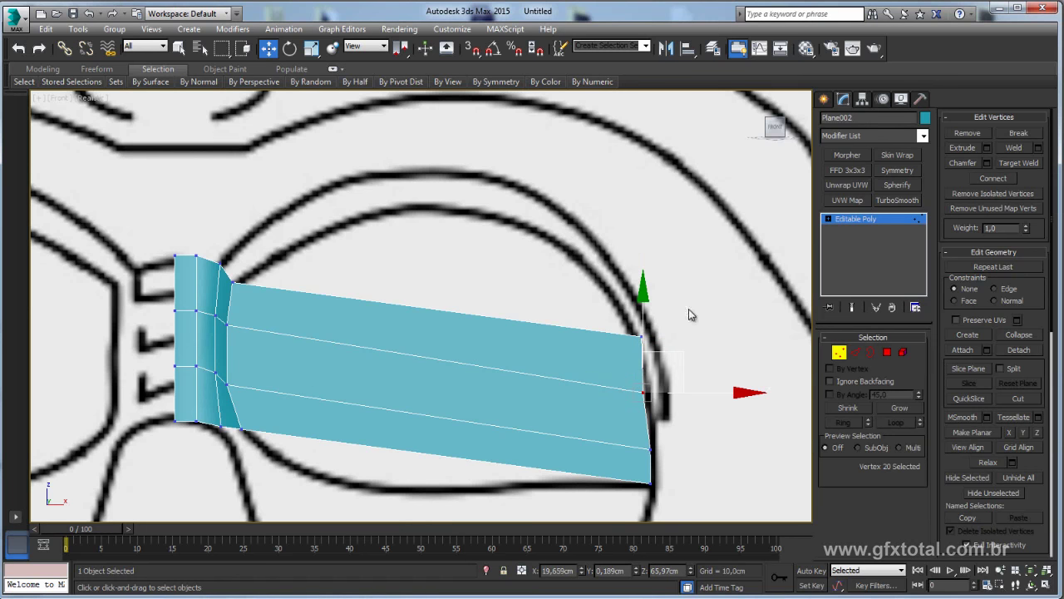
click(641, 336)
drag(670, 296, 666, 284)
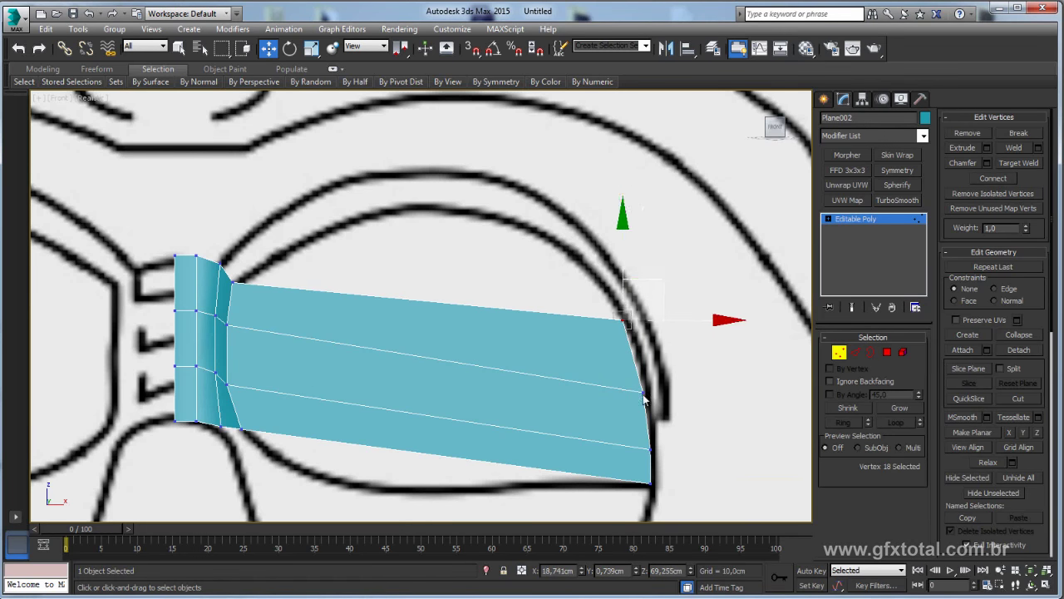
middle_drag(673, 391, 733, 335)
click(861, 352)
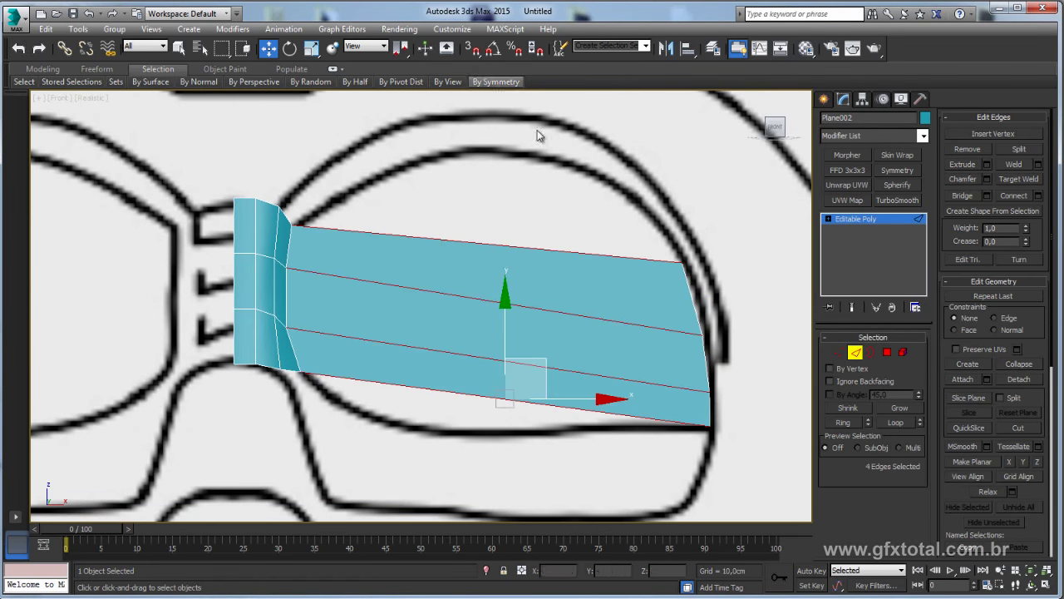
- Add two vertical edge loops and pull their top and bottom vertices to the eye outline
click(1018, 196)
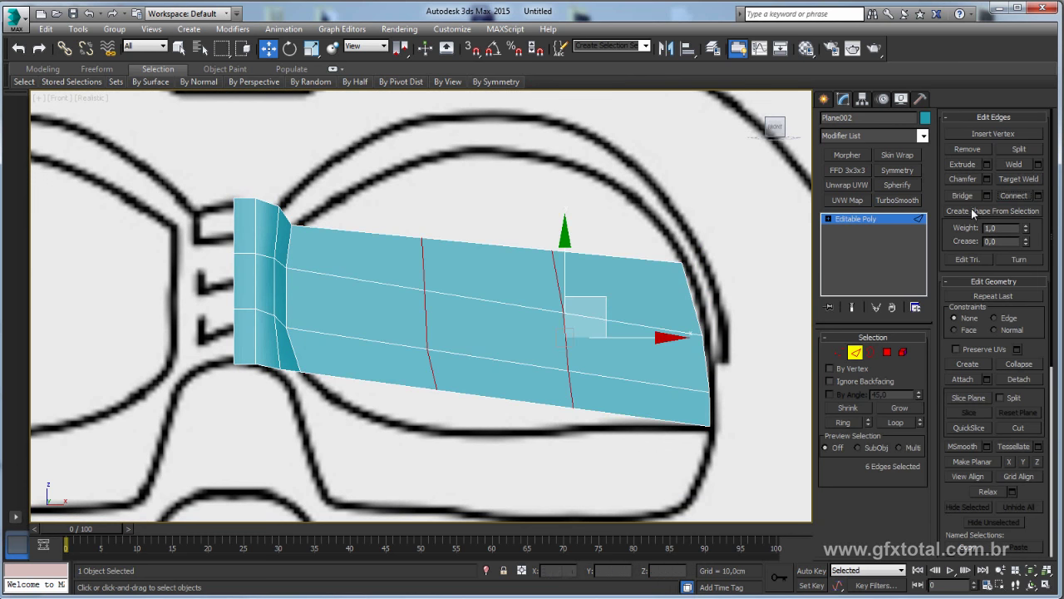
click(839, 352)
click(551, 249)
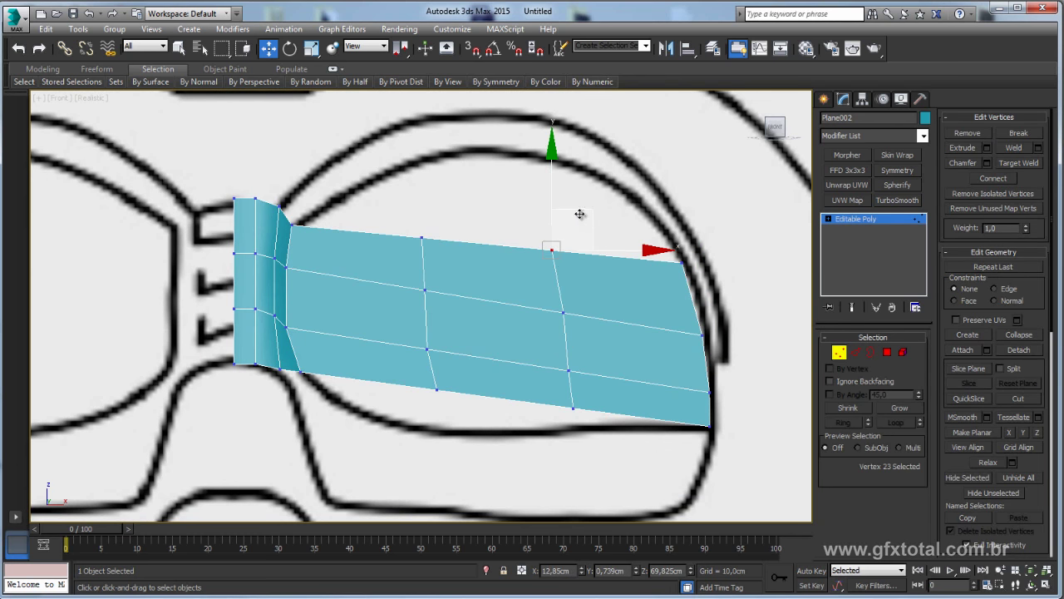
mouse_move(579, 218)
mouse_down()
mouse_move(511, 177)
mouse_move(415, 251)
mouse_up()
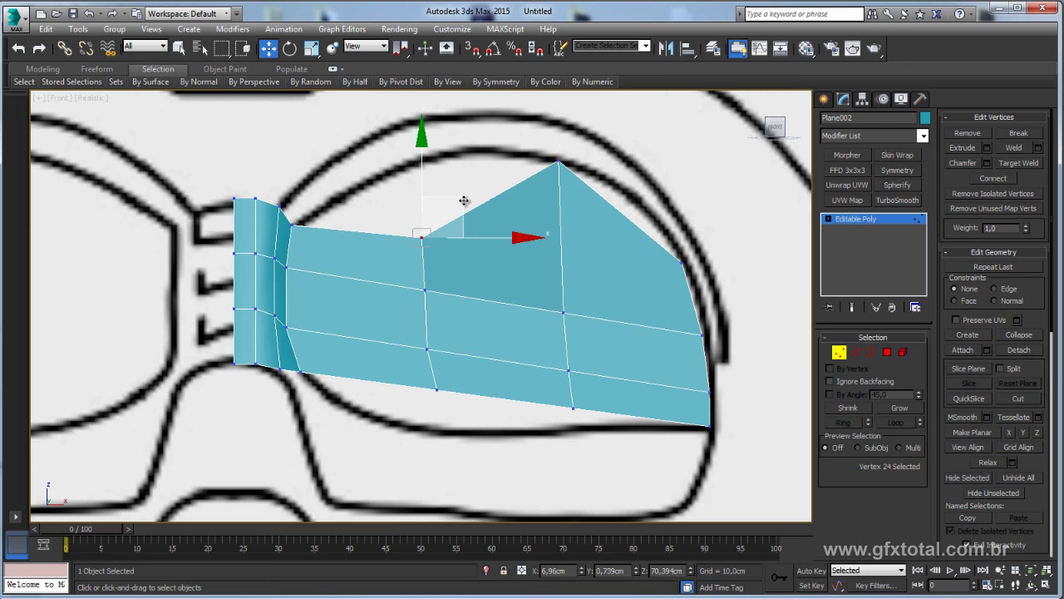
drag(466, 199, 449, 123)
click(436, 389)
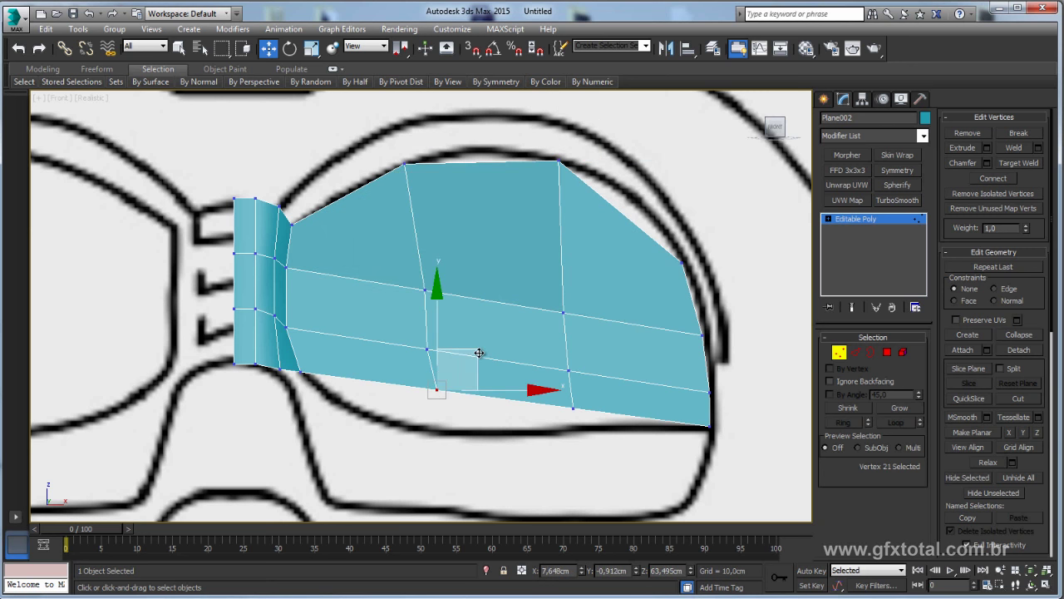
drag(432, 384, 383, 414)
click(573, 408)
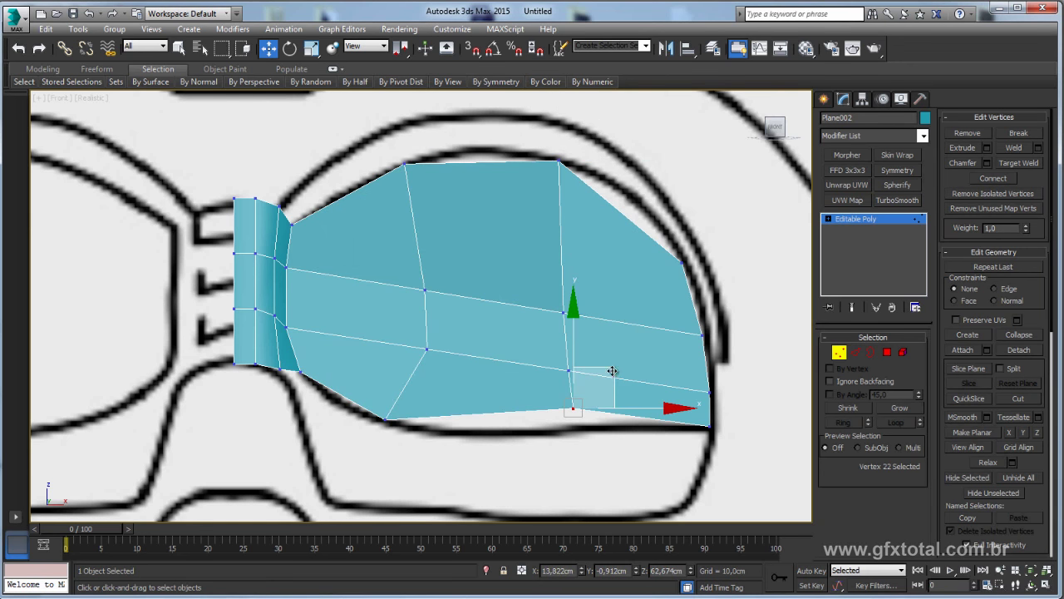
drag(613, 369, 609, 389)
- Even out the patch's interior vertices so the grid rows are spaced evenly
click(569, 371)
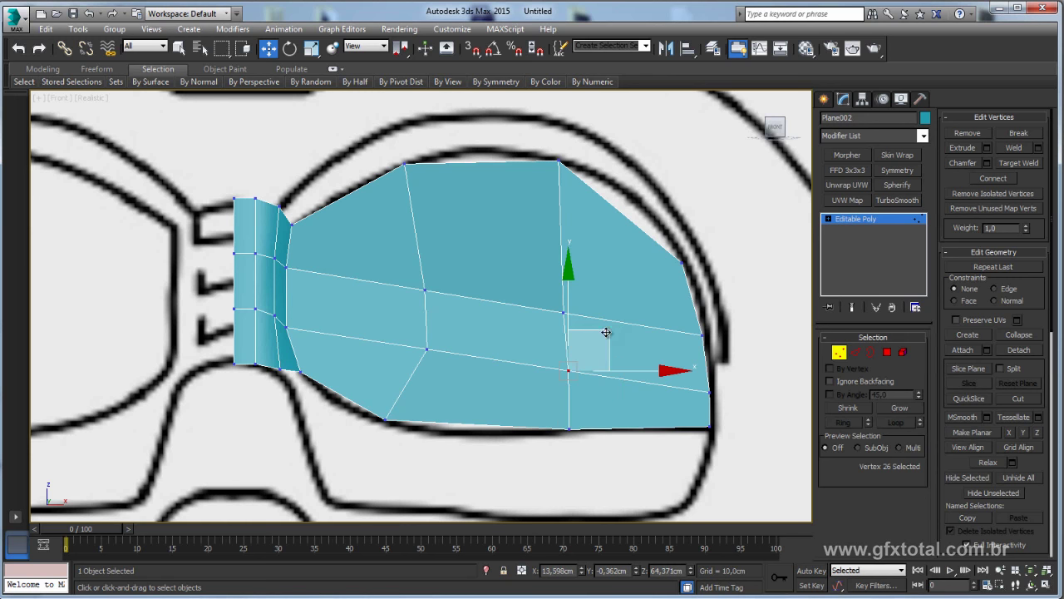
drag(606, 333, 606, 338)
click(425, 348)
drag(456, 314, 433, 327)
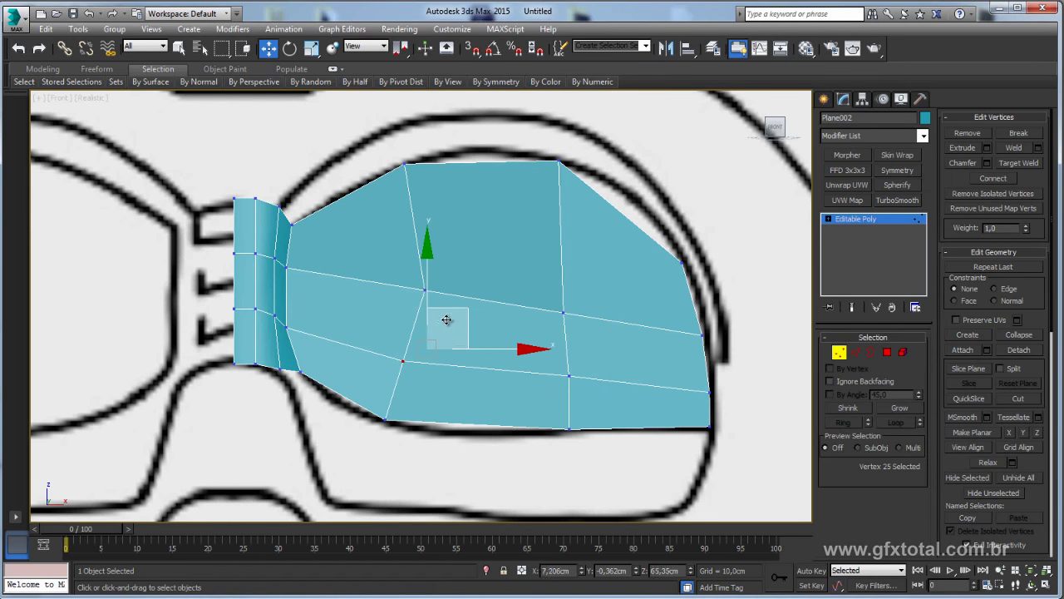
click(424, 290)
drag(465, 249, 451, 201)
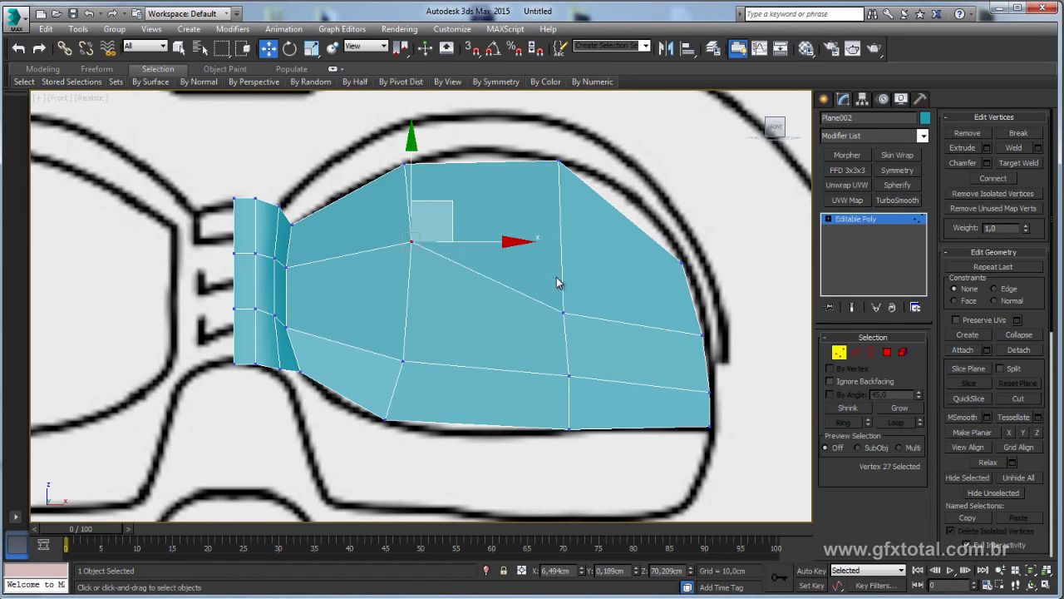
click(562, 313)
drag(603, 273, 606, 222)
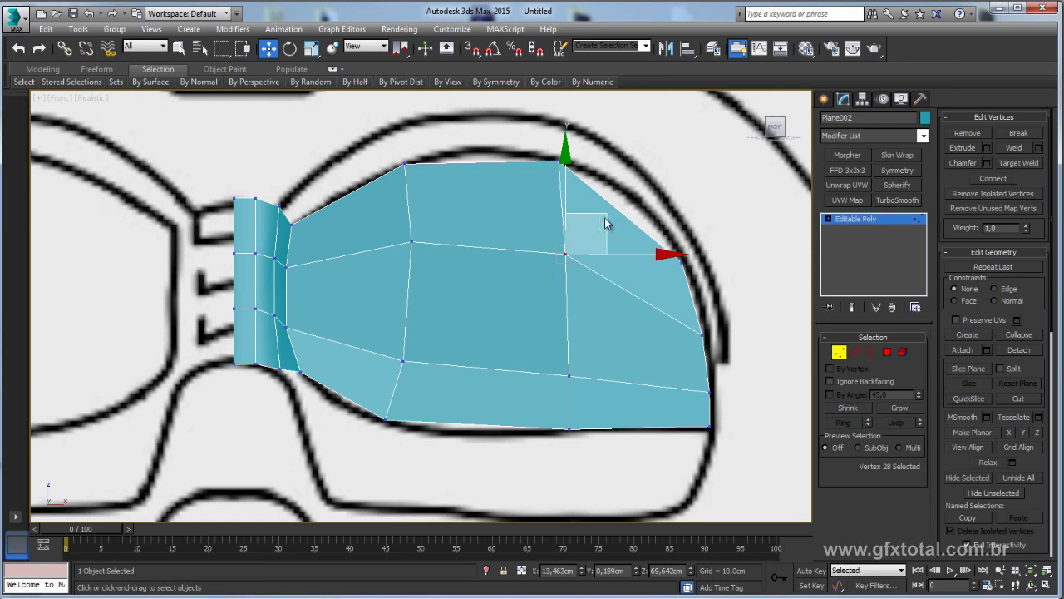
click(857, 352)
shift+click(632, 292)
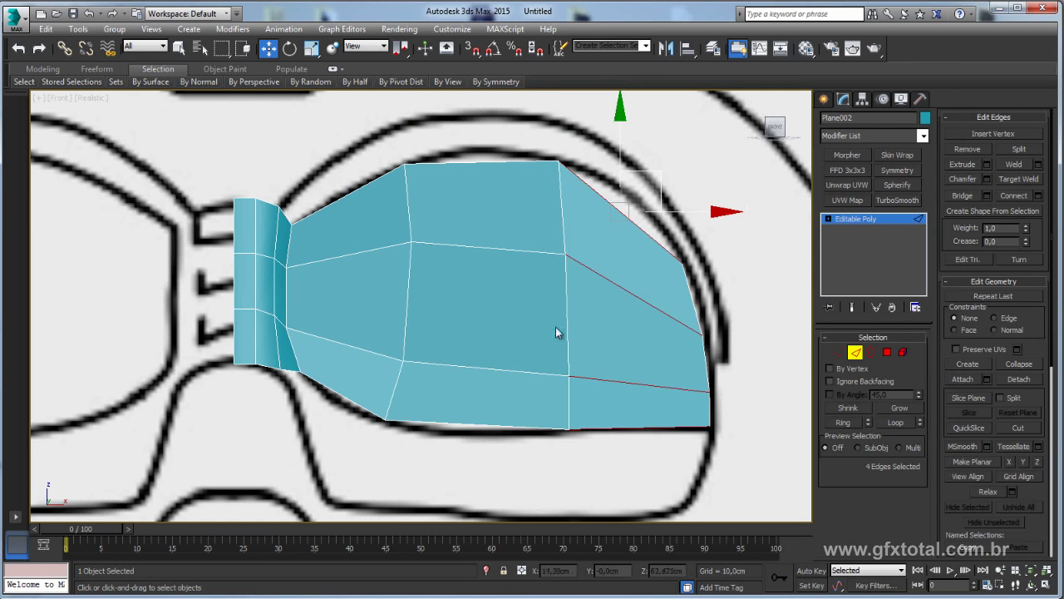
- Connect the three column edge rings with two segments and scale the new loops vertically
shift+click(429, 245)
shift+click(339, 404)
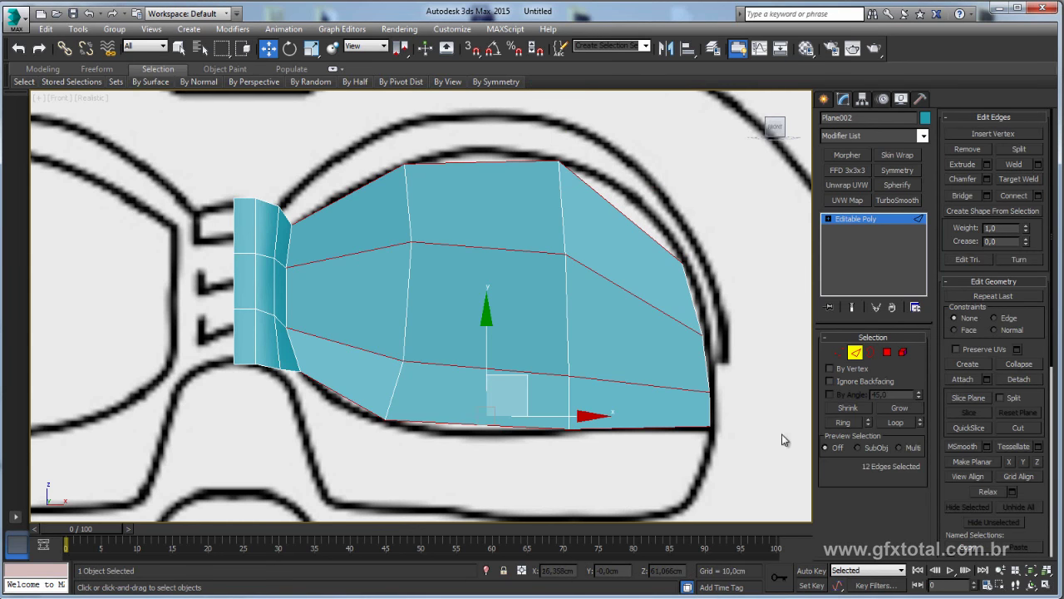
click(1038, 196)
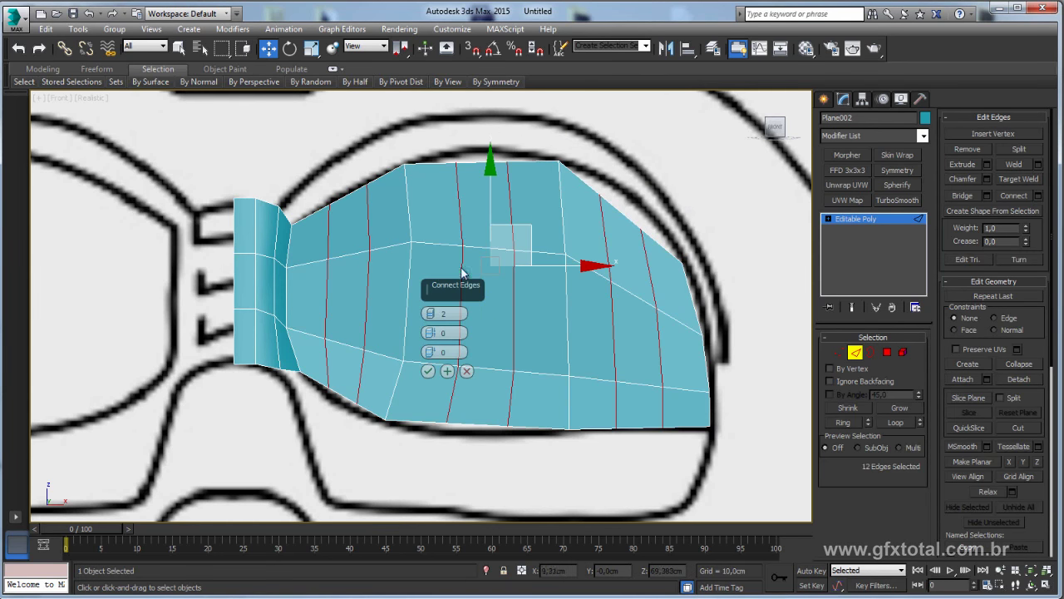
click(431, 371)
key(r)
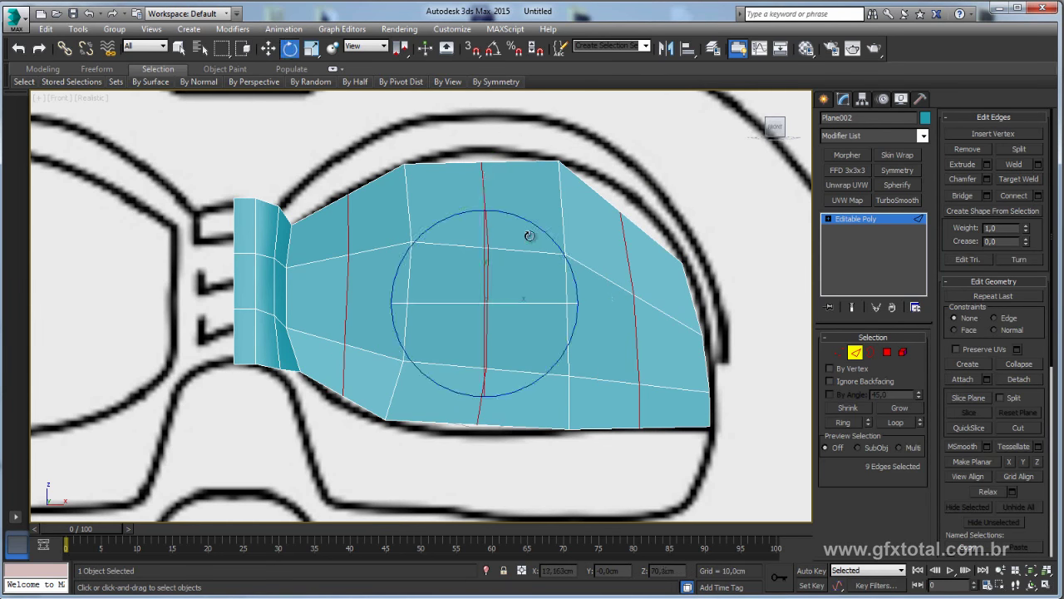
drag(485, 190, 488, 191)
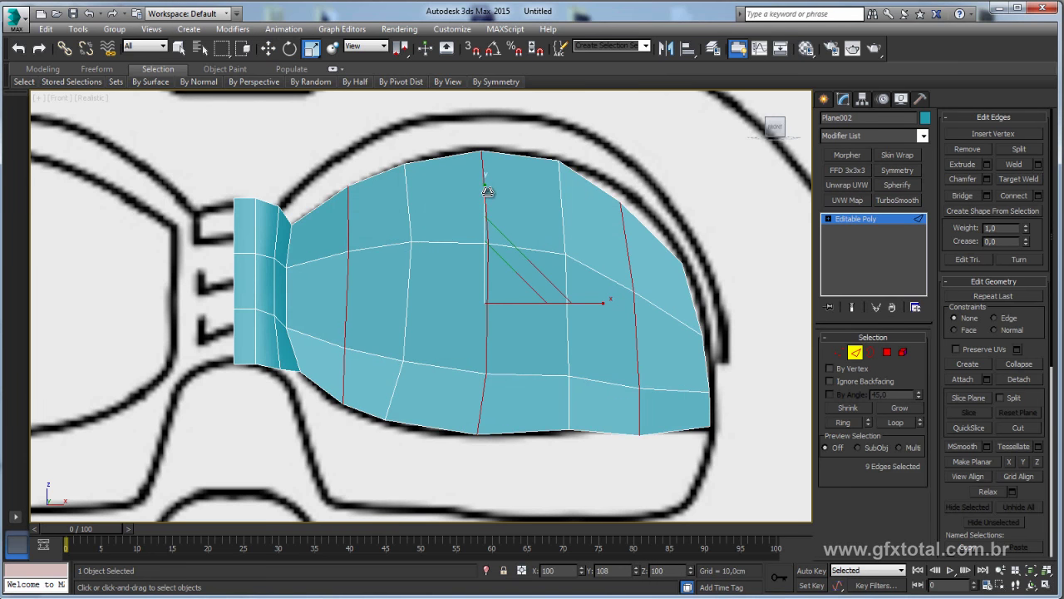
- Adjust the vertices along the patch's lower-right corner to follow the outline
click(839, 351)
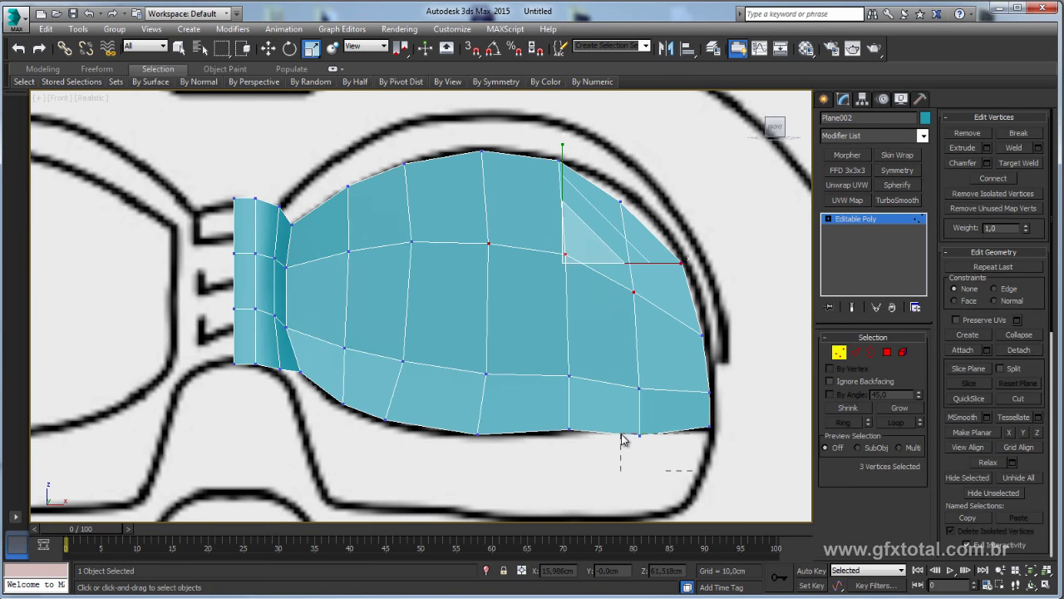
mouse_move(624, 441)
mouse_down()
mouse_move(657, 380)
mouse_move(638, 339)
mouse_up()
key(w)
click(712, 426)
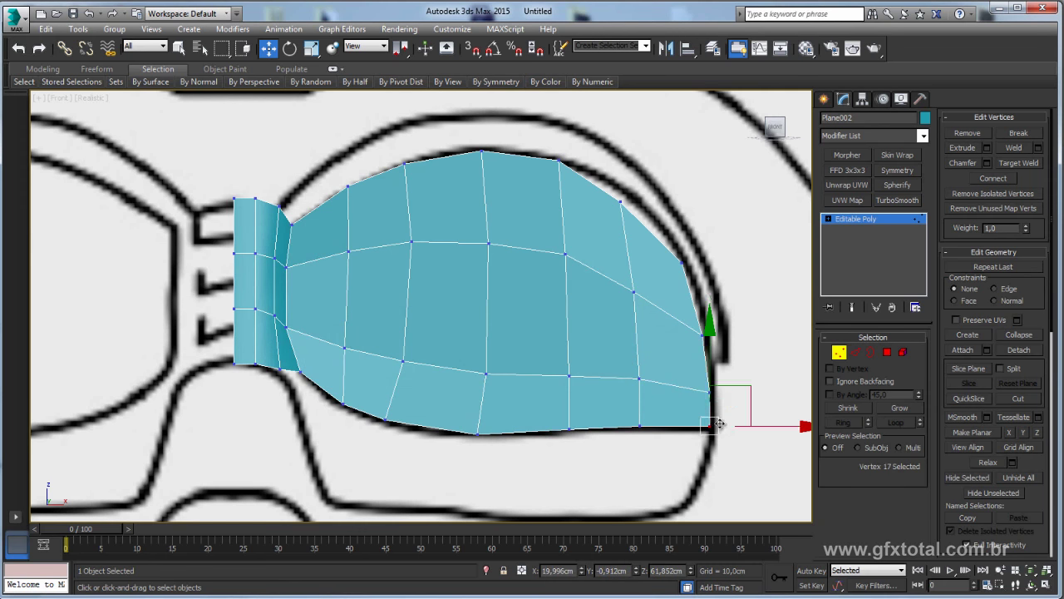
click(865, 219)
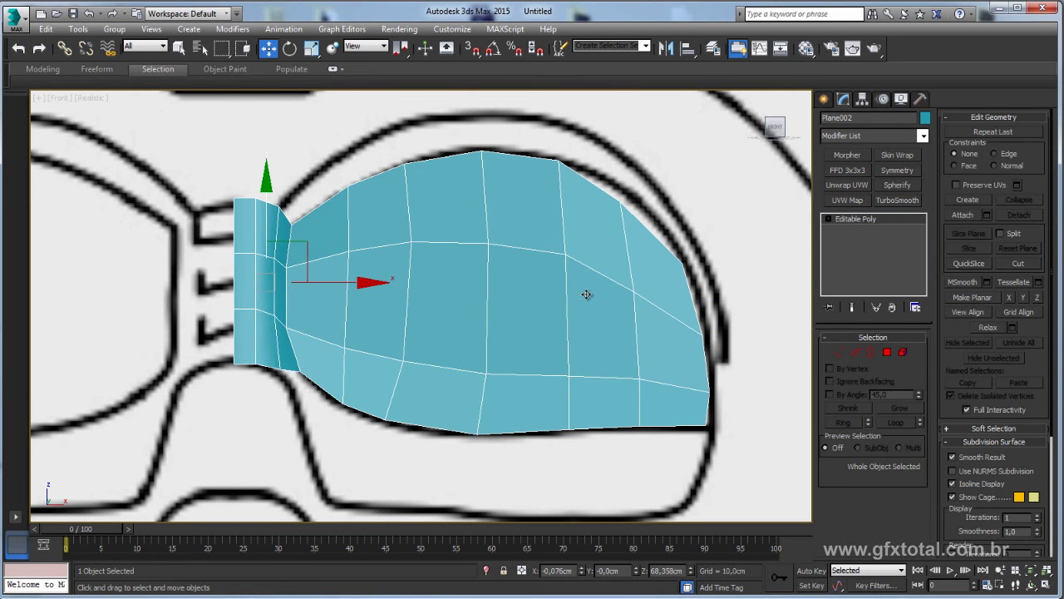
- Add a Bend modifier to the eye patch, bending around the X axis
key(p)
mouse_move(637, 321)
alt+middle_down()
mouse_move(601, 359)
mouse_move(580, 344)
mouse_move(622, 369)
mouse_move(622, 430)
alt+middle_up()
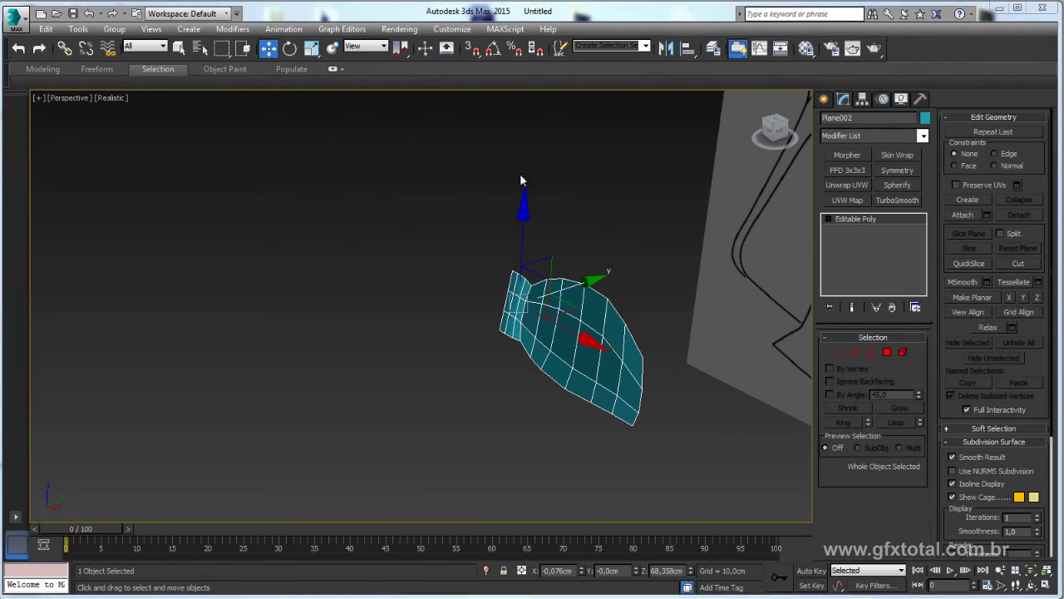
key(alt+Tab)
key(alt+Tab)
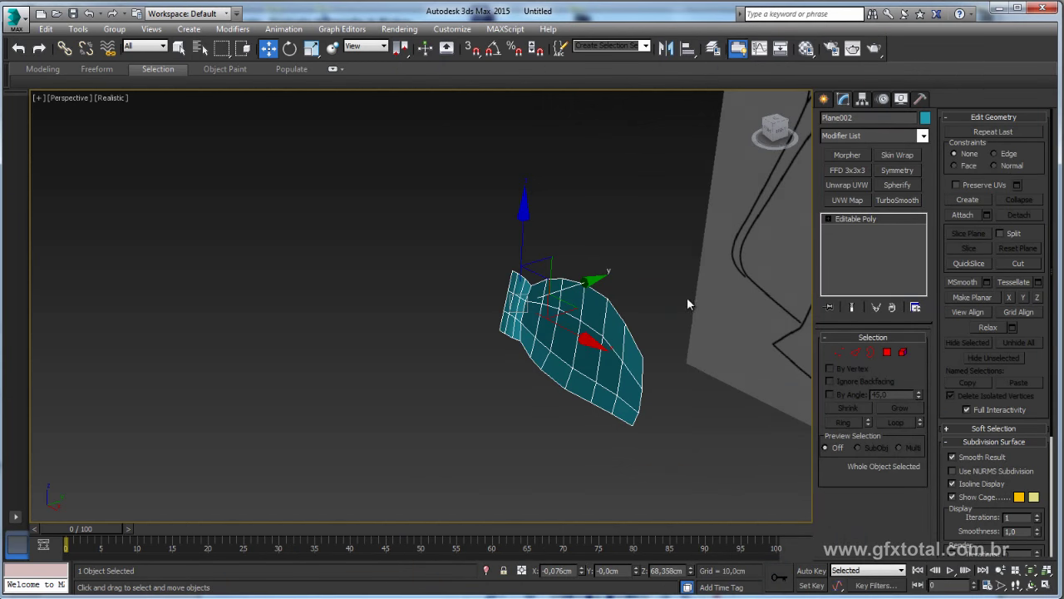
click(922, 135)
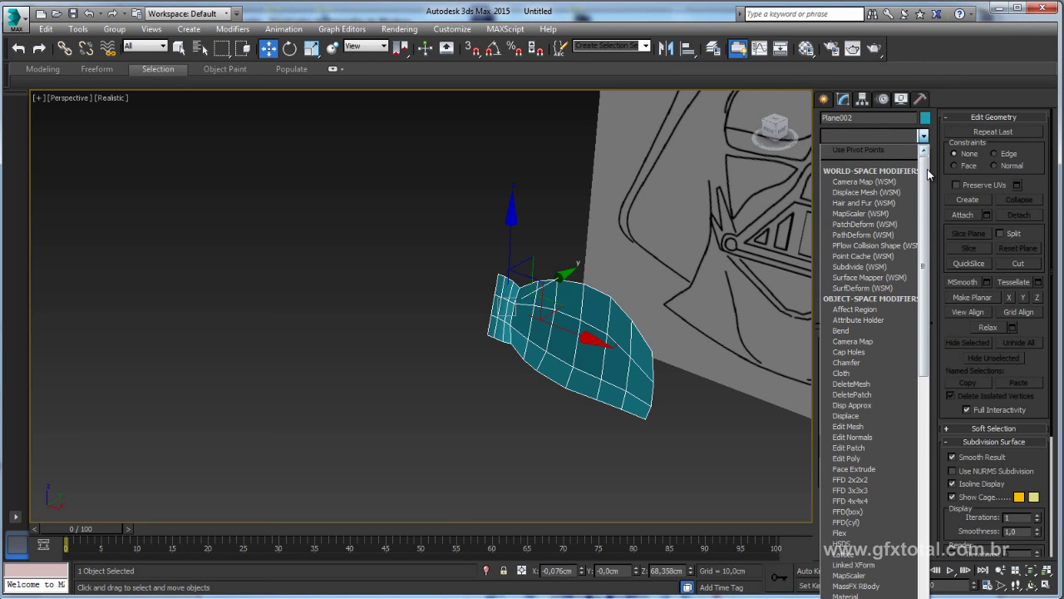
scroll(865, 249, down, 2)
click(841, 276)
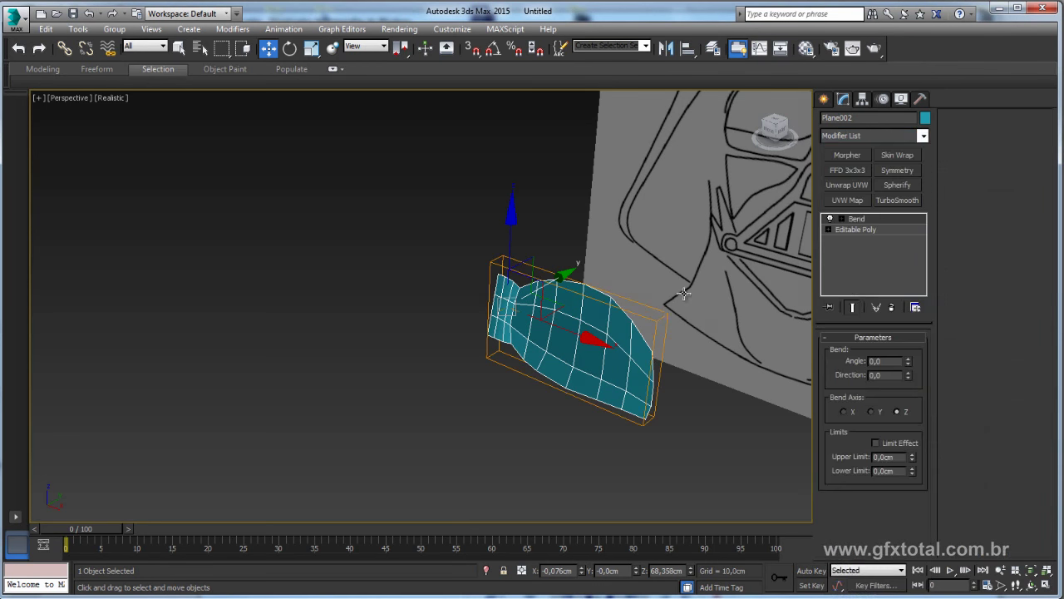
drag(909, 364, 912, 283)
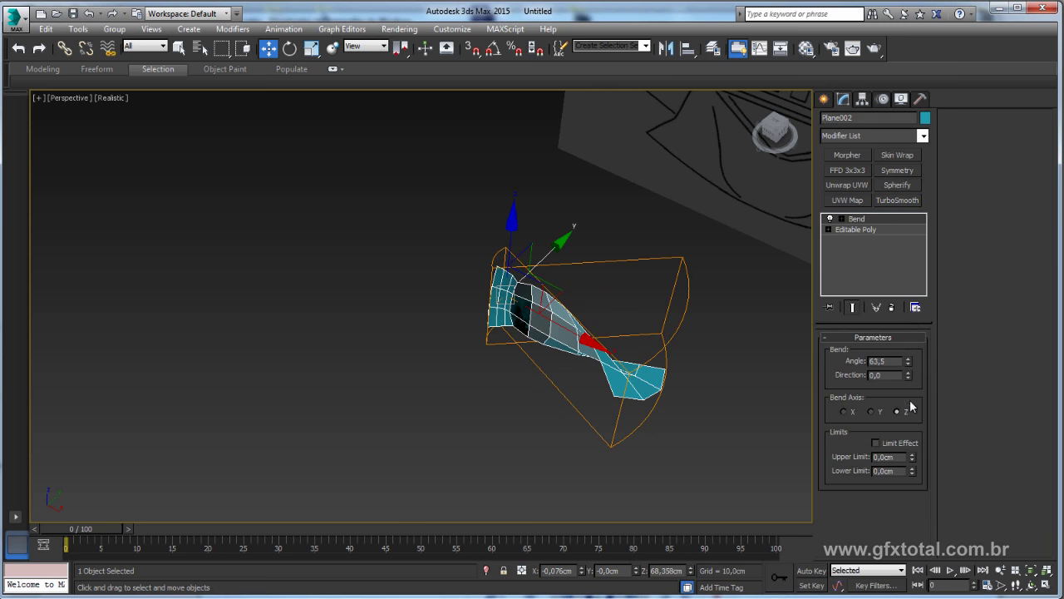
click(873, 412)
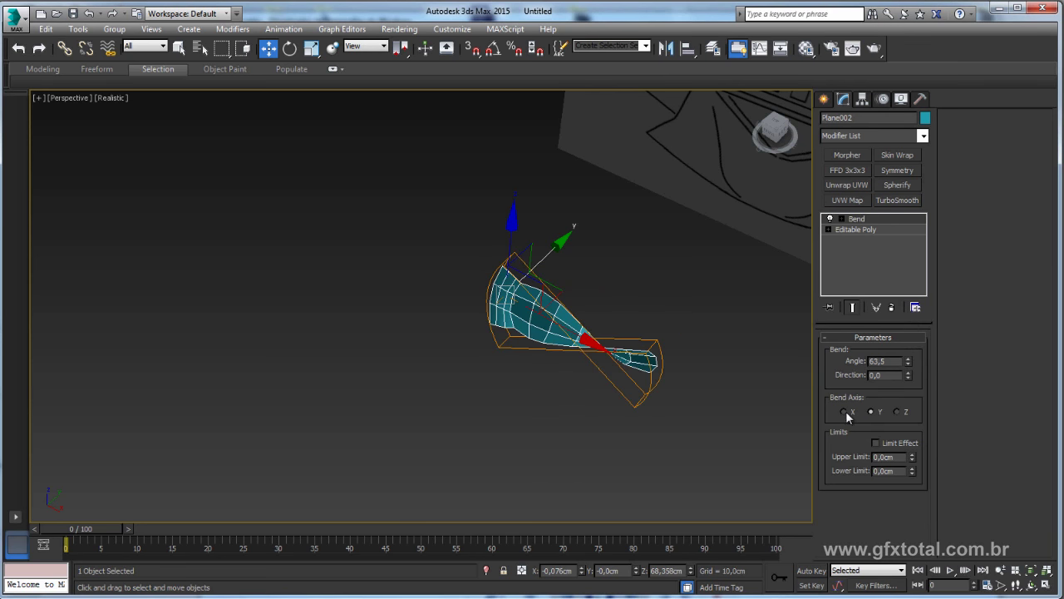
click(844, 412)
- Settle the bend angle at 48.5 and collapse the patch into an Editable Poly
alt+middle_drag(735, 455, 726, 312)
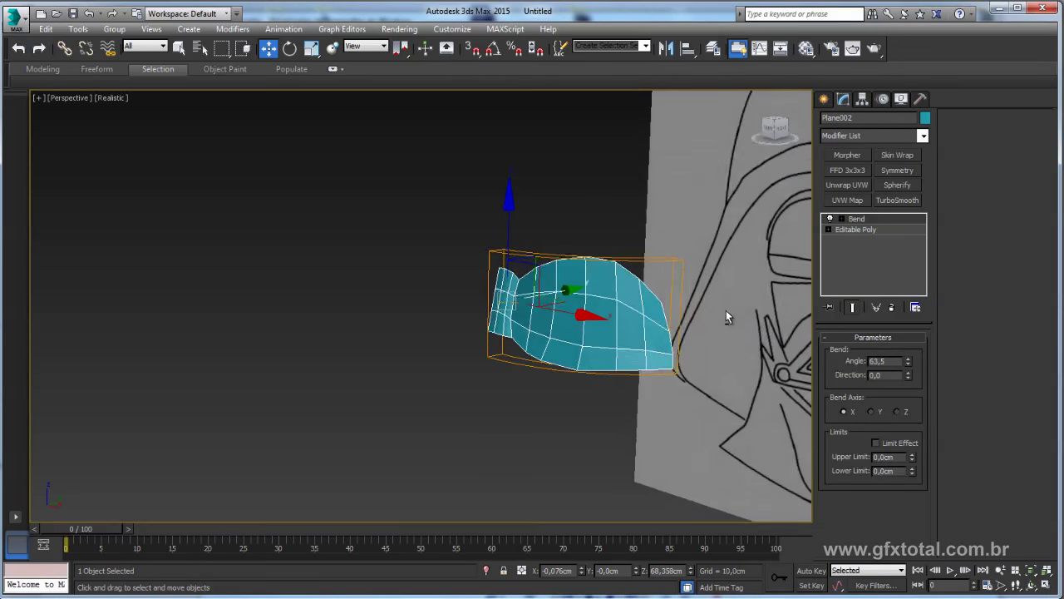
drag(909, 371, 910, 391)
alt+middle_drag(619, 320, 610, 401)
mouse_move(559, 351)
alt+middle_down()
mouse_move(565, 394)
mouse_move(587, 274)
mouse_move(616, 304)
mouse_move(574, 320)
alt+middle_up()
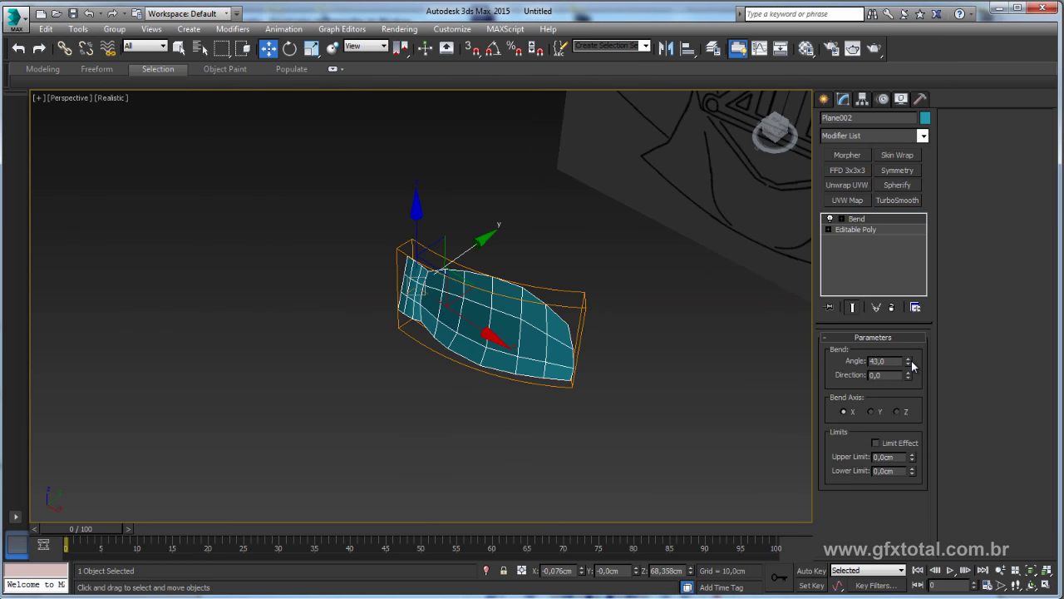
drag(909, 363, 909, 356)
mouse_move(909, 356)
alt+middle_down()
mouse_move(601, 365)
mouse_move(615, 291)
mouse_move(377, 286)
alt+middle_up()
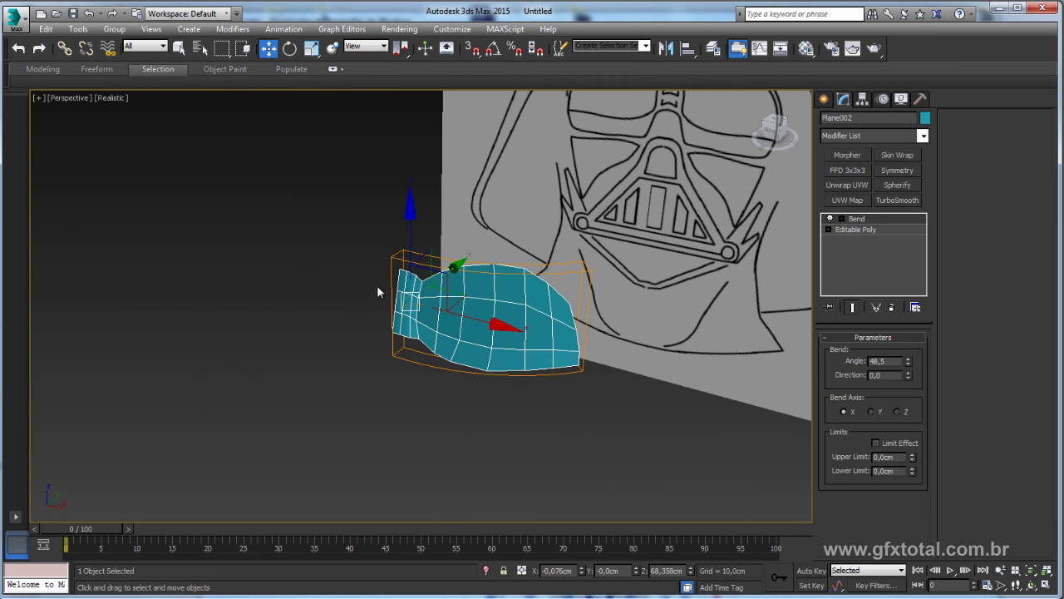
right_click(511, 297)
click(707, 436)
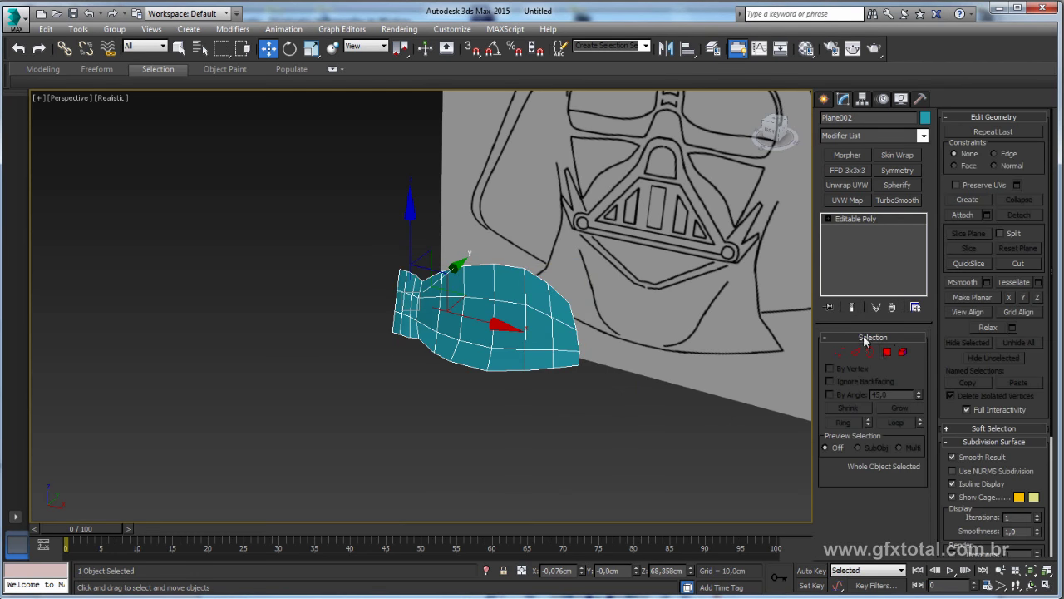
- Detach the 18 eye-shell polygons as a separate element within Plane002
click(887, 353)
drag(682, 242, 428, 413)
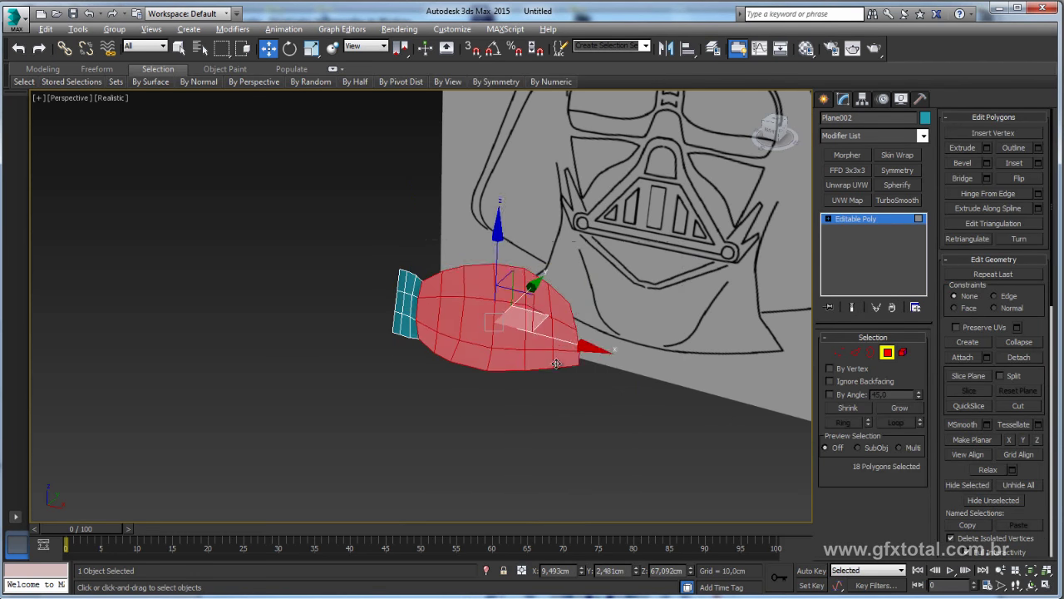
alt+middle_drag(427, 412, 564, 390)
click(1019, 356)
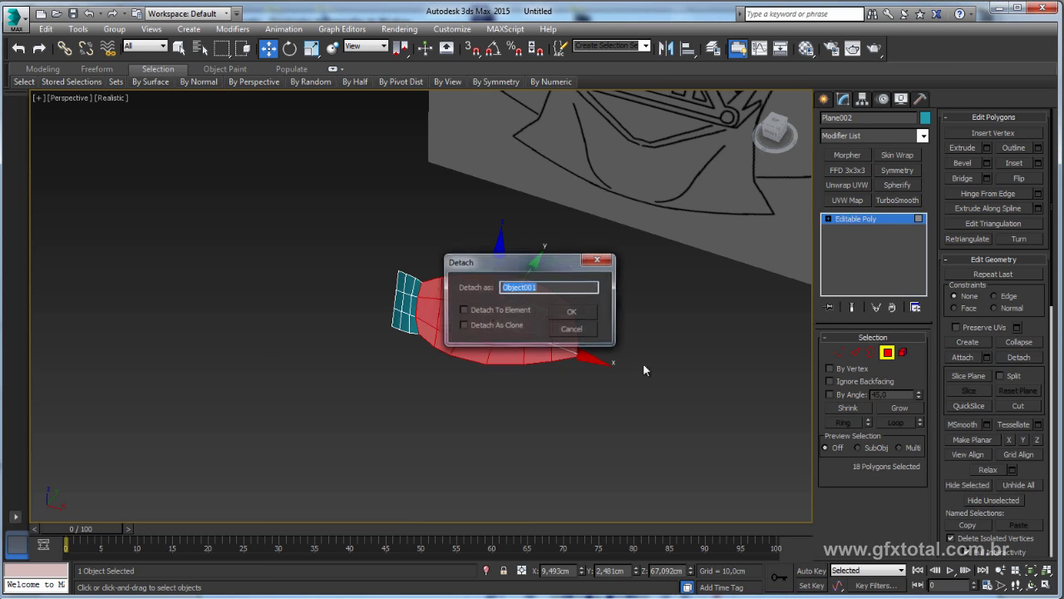
drag(509, 250, 748, 246)
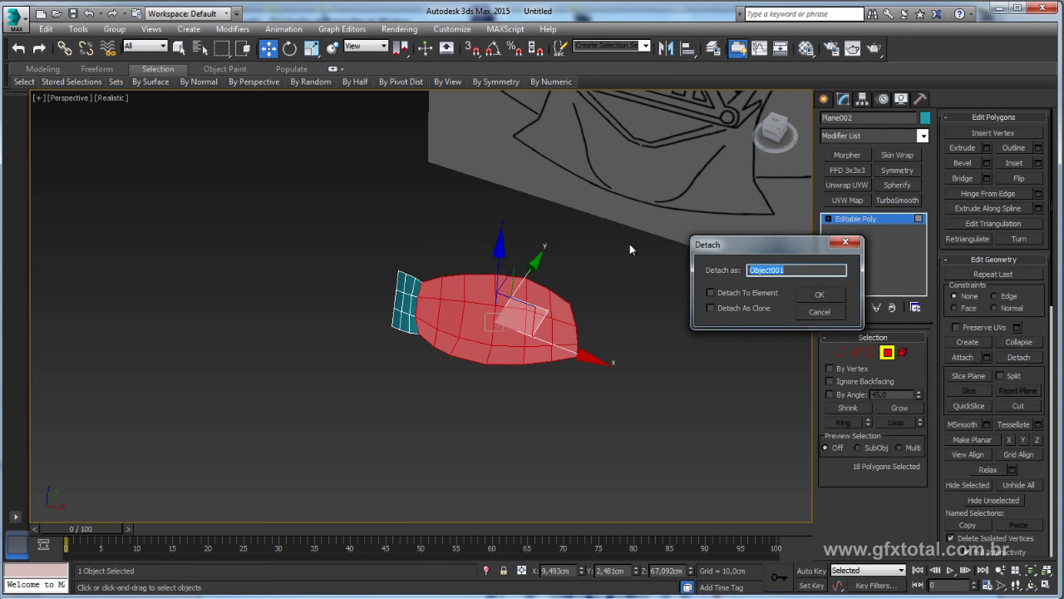
click(712, 293)
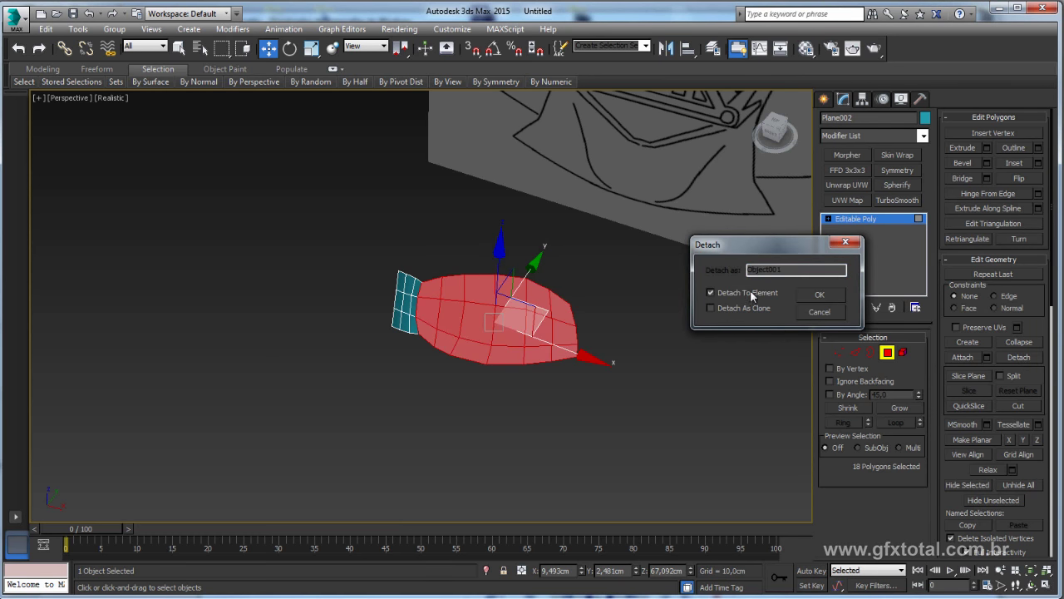
click(821, 296)
- Nudge the detached shell slightly away from the side flap and compare with the reference photo
alt+middle_drag(703, 275, 606, 297)
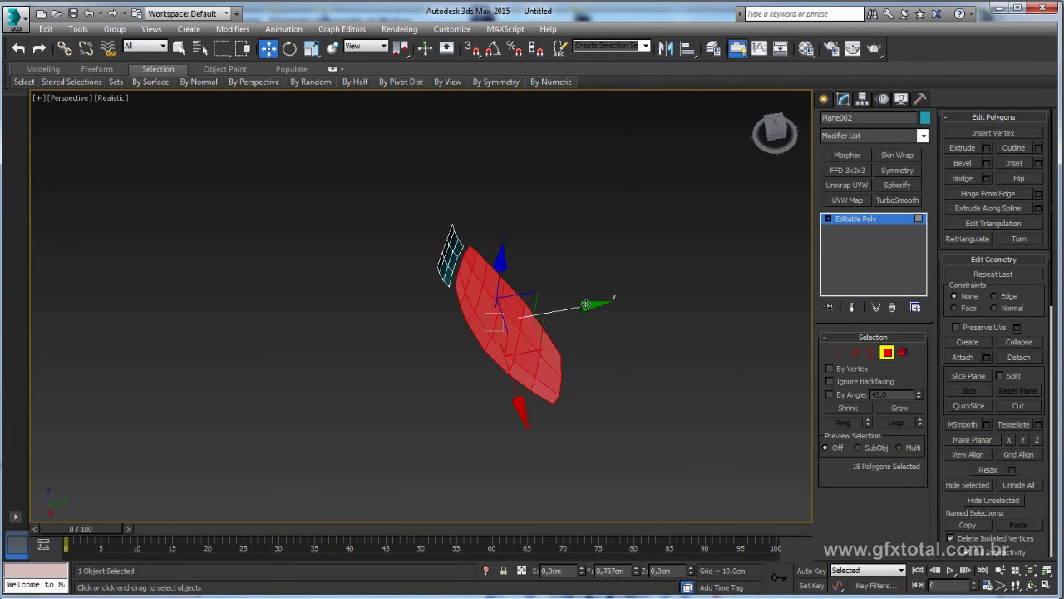
drag(582, 304, 597, 304)
alt+middle_drag(597, 304, 592, 301)
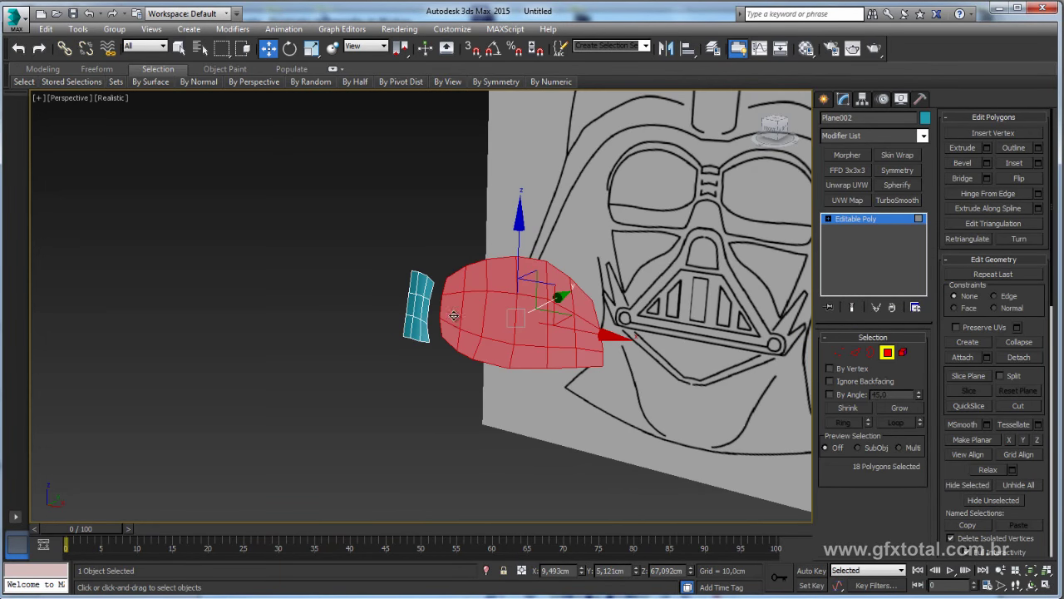
scroll(589, 299, up, 2)
key(alt+Tab)
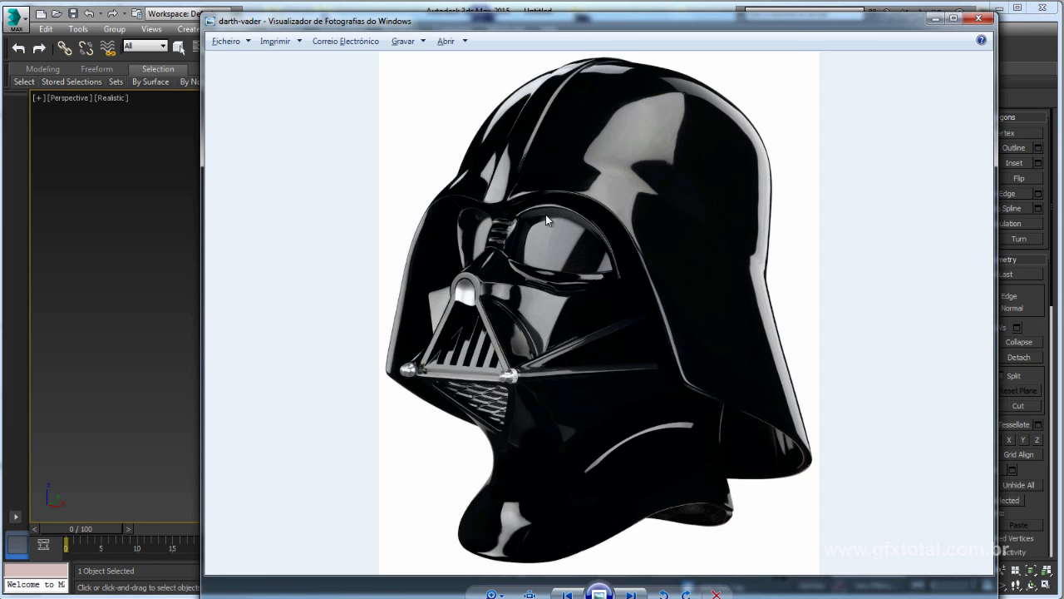
key(alt+Tab)
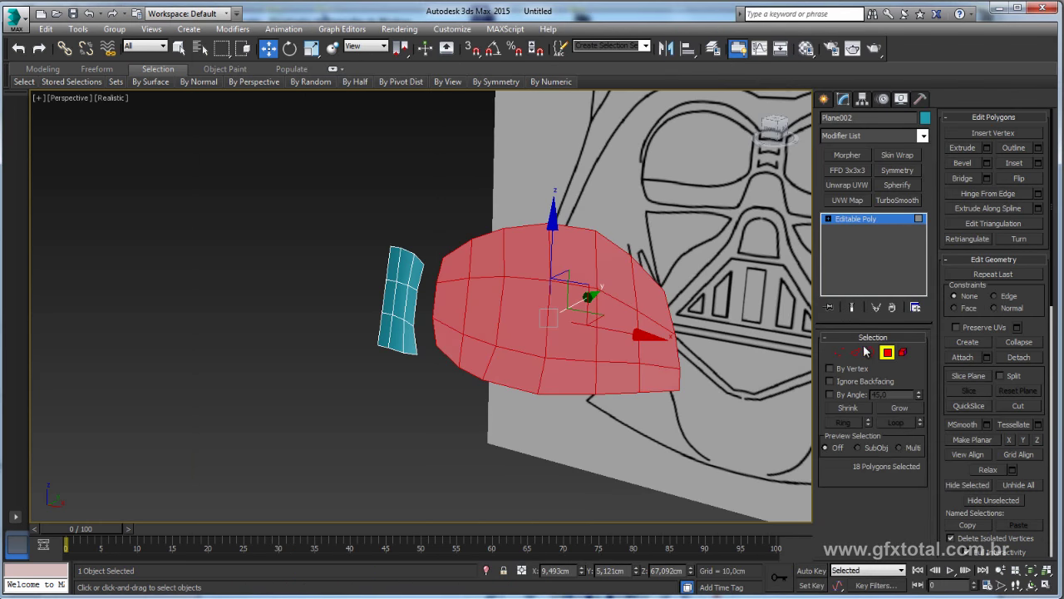
- Extrude the shell's open border into a thick rim and scale the rim slightly larger
click(869, 351)
alt+middle_drag(632, 322, 626, 311)
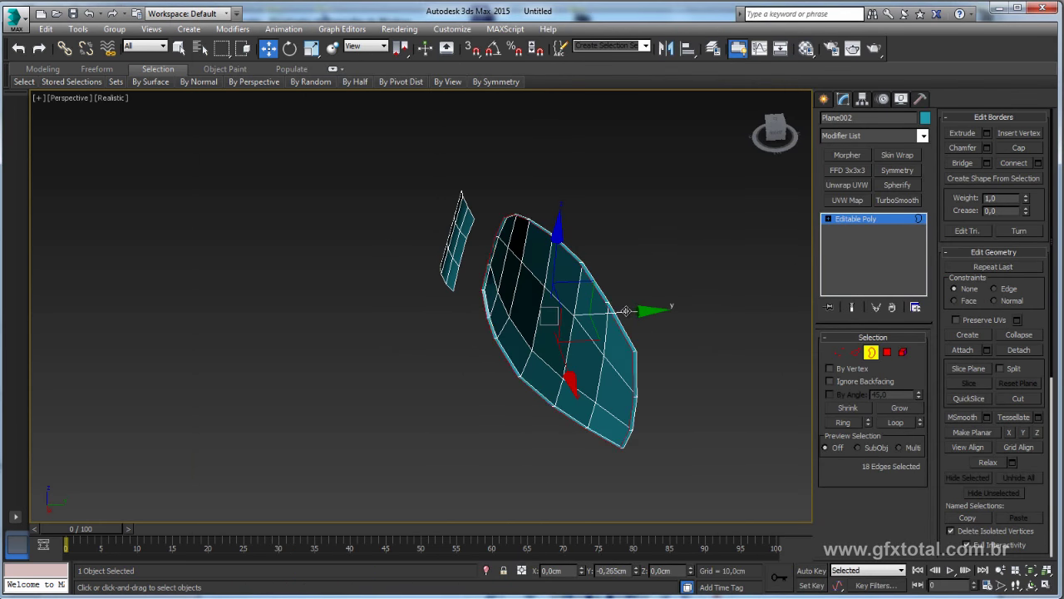
shift+drag(626, 311, 610, 315)
key(e)
key(r)
shift+drag(511, 315, 514, 312)
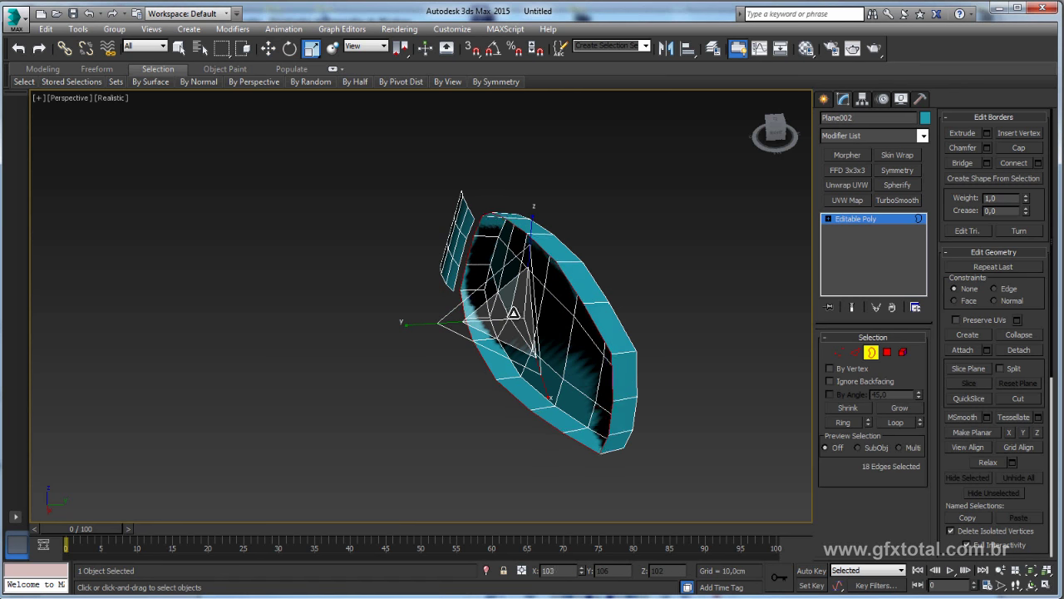
alt+middle_drag(514, 313, 533, 331)
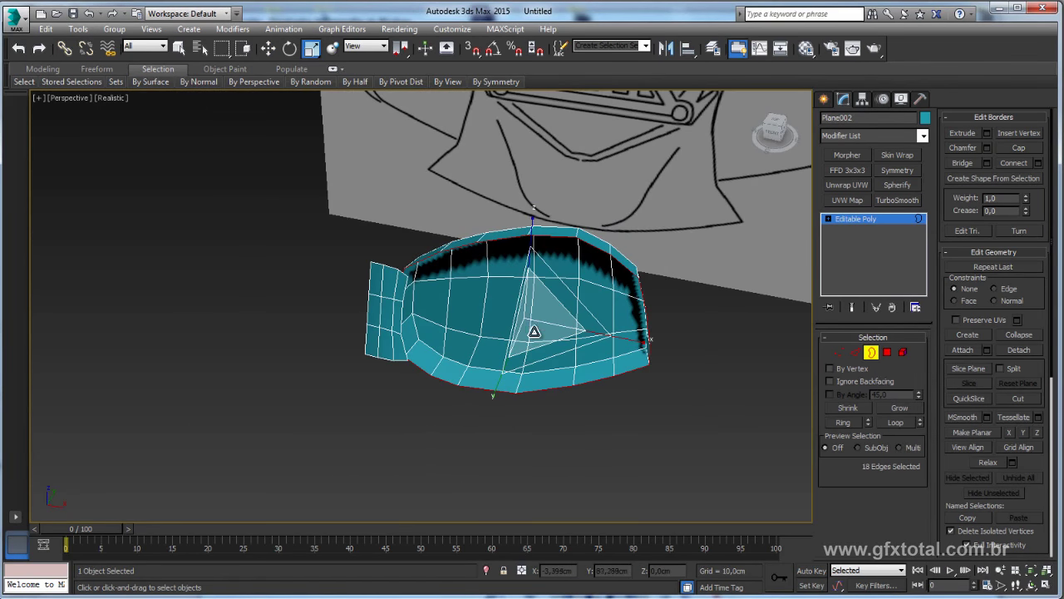
drag(534, 332, 532, 325)
alt+middle_drag(533, 324, 559, 349)
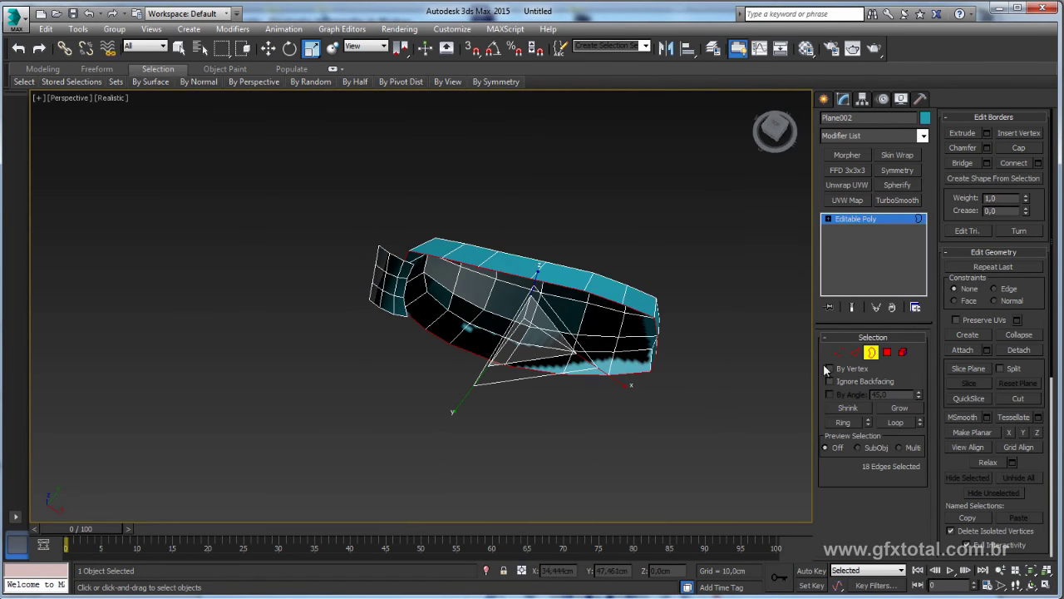
- Select the entire shell element and move it away from the side flap
click(903, 353)
key(ctrl+a)
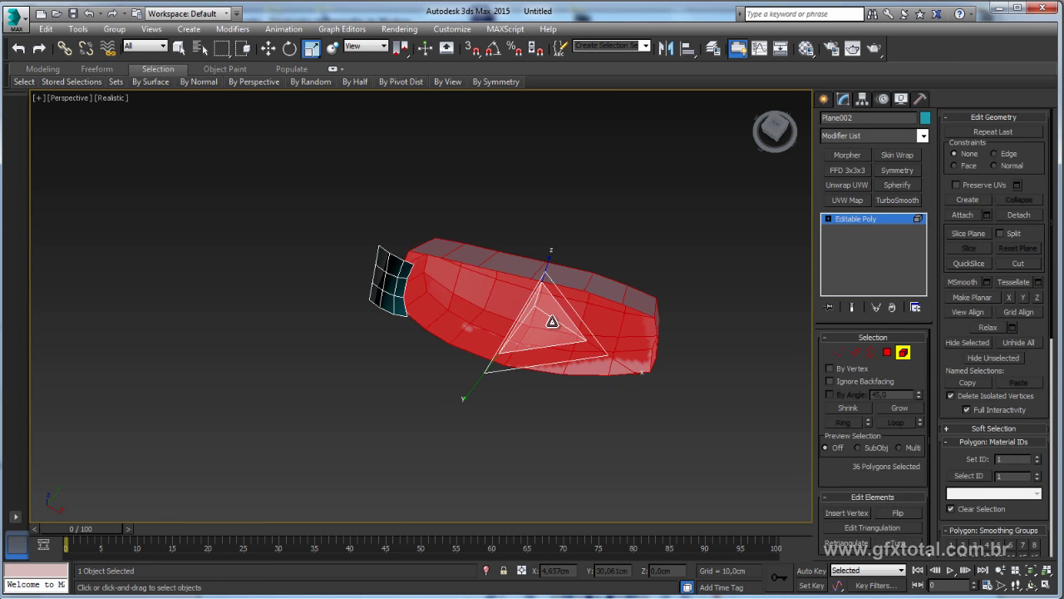
key(e)
key(w)
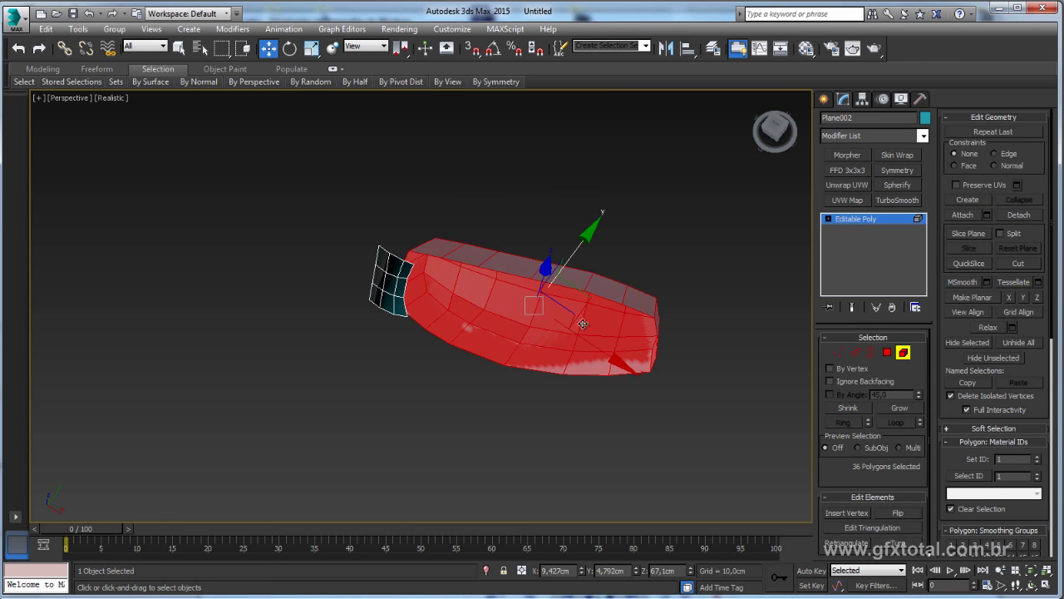
drag(587, 304, 596, 308)
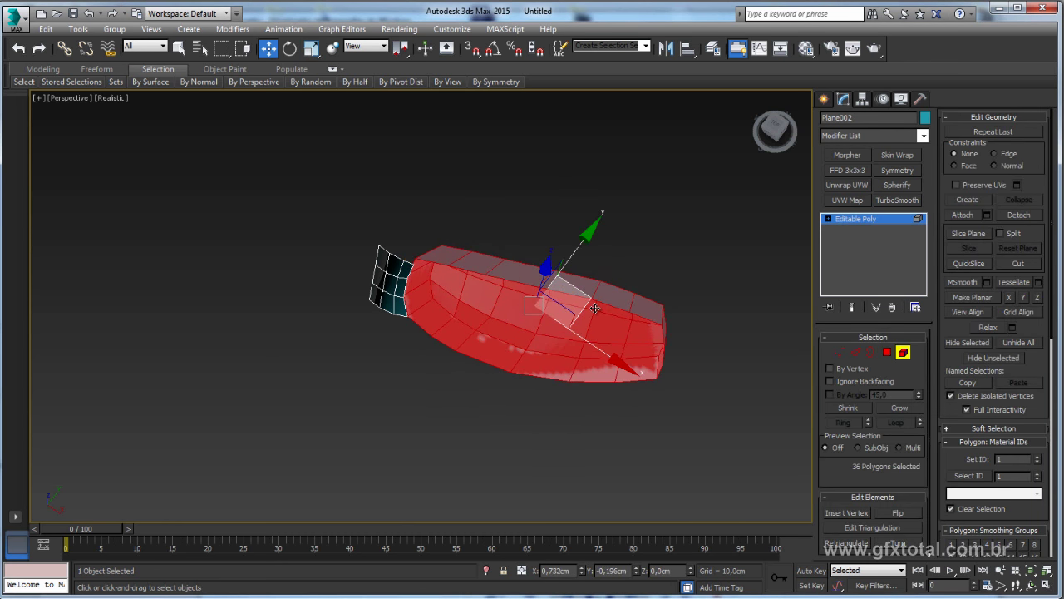
key(e)
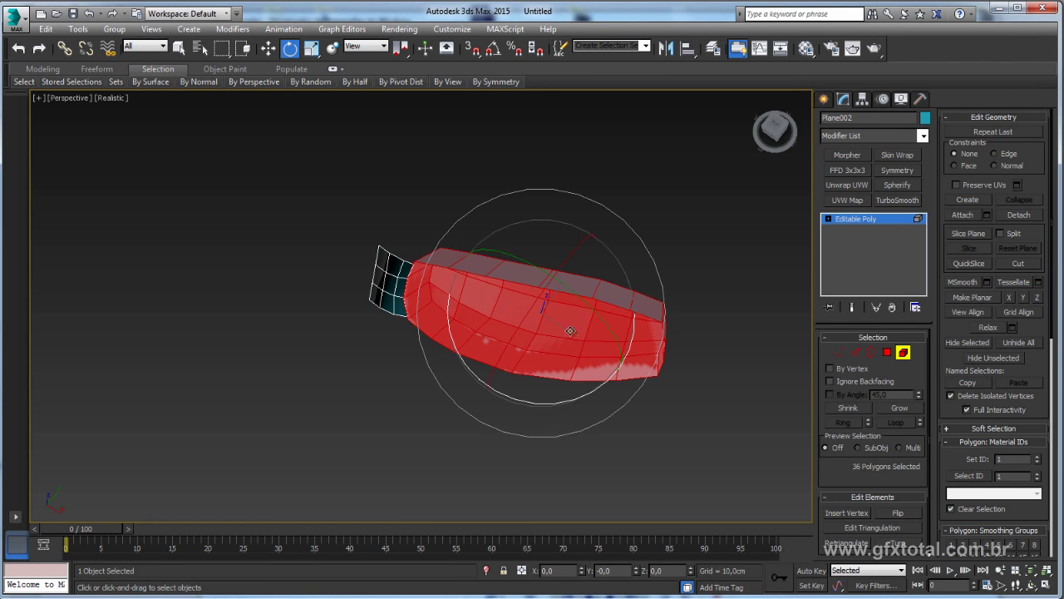
key(w)
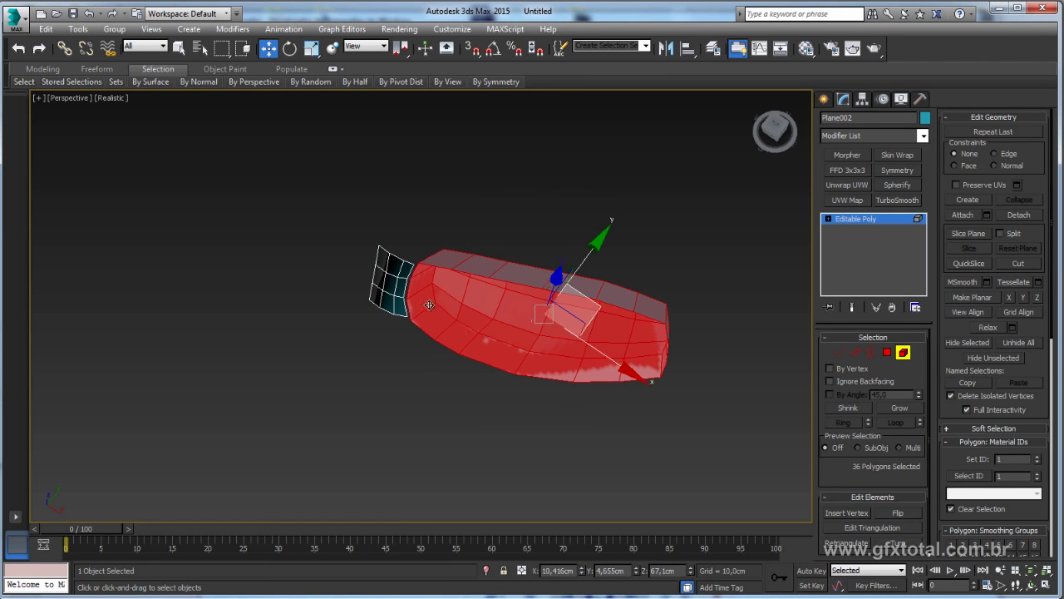
scroll(429, 305, up, 5)
scroll(383, 266, up, 3)
- Target Weld the flap's top and bottom seam edges onto the shell
click(839, 352)
alt+middle_drag(582, 378, 565, 311)
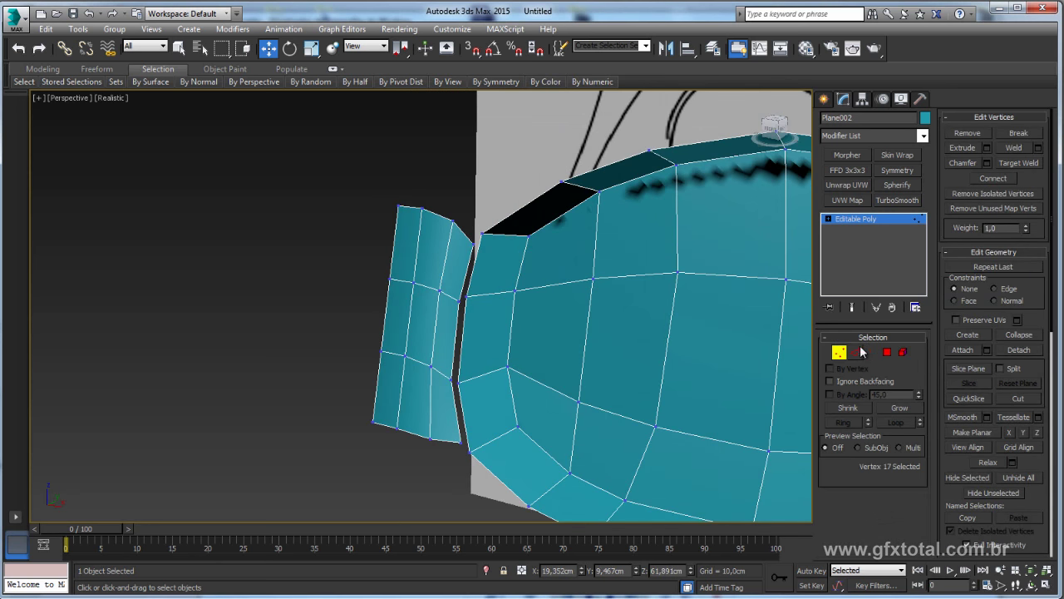
click(855, 352)
click(1018, 180)
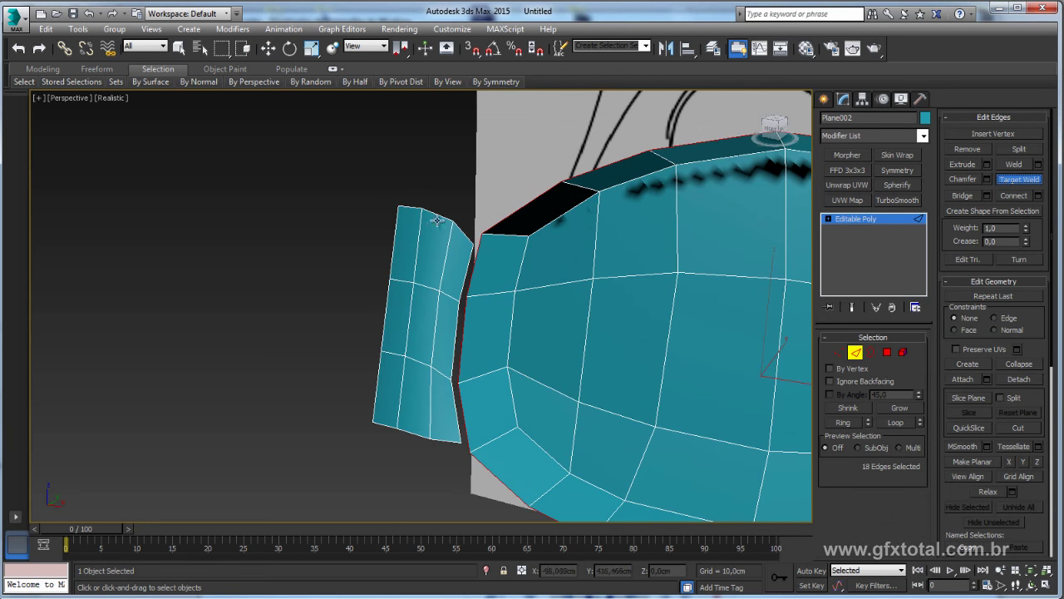
click(474, 268)
click(464, 266)
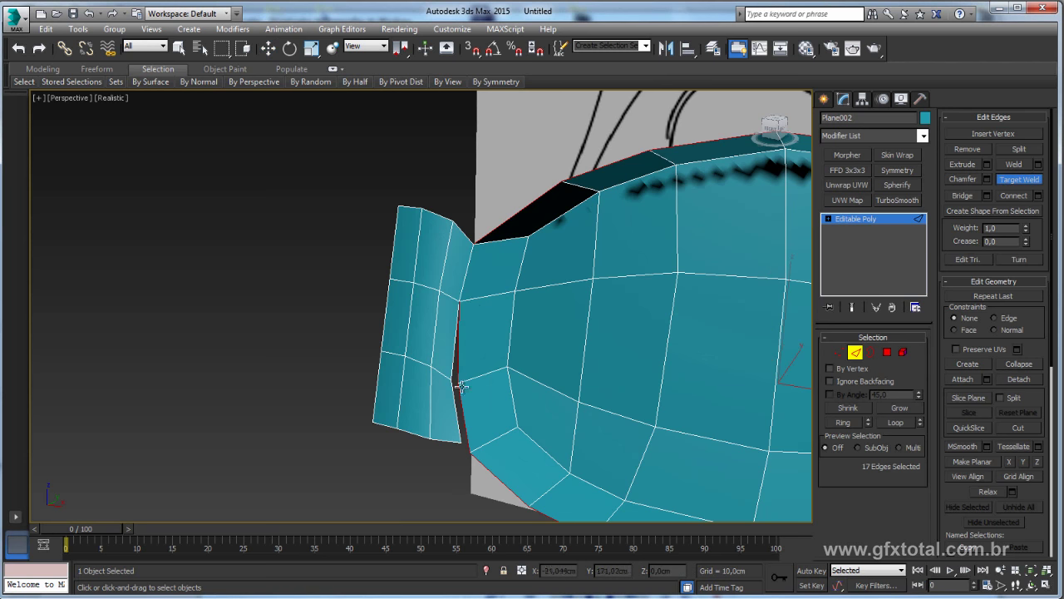
click(462, 414)
click(463, 418)
- Set the viewport to plain Shaded display and compare with the helmet reference photo
key(w)
mouse_move(435, 354)
alt+middle_down()
mouse_move(410, 300)
mouse_move(407, 329)
mouse_move(641, 273)
alt+middle_up()
click(109, 98)
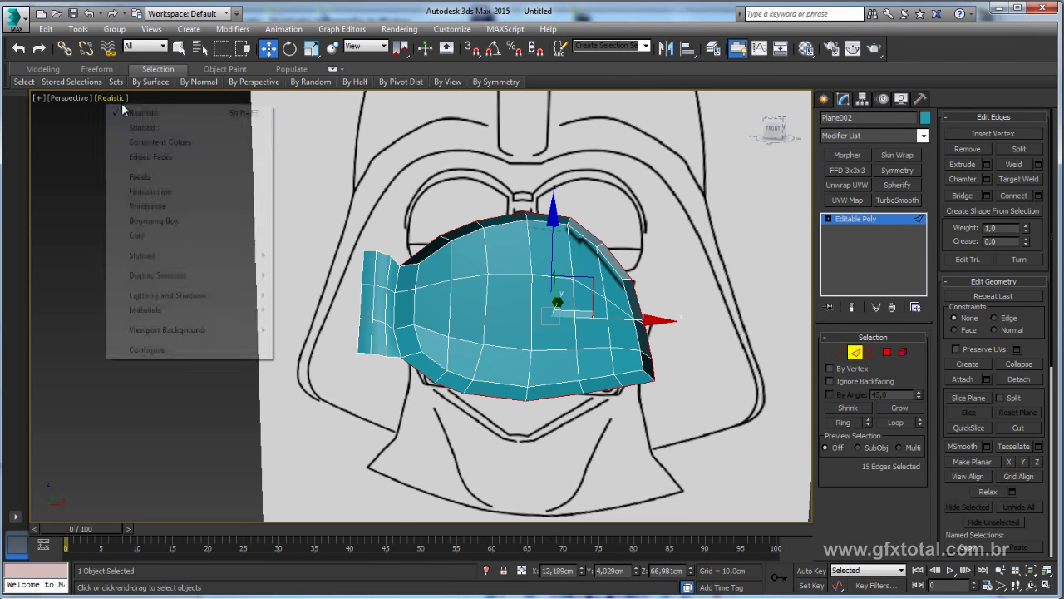
click(155, 127)
mouse_move(682, 349)
alt+middle_down()
mouse_move(600, 397)
mouse_move(570, 384)
alt+middle_up()
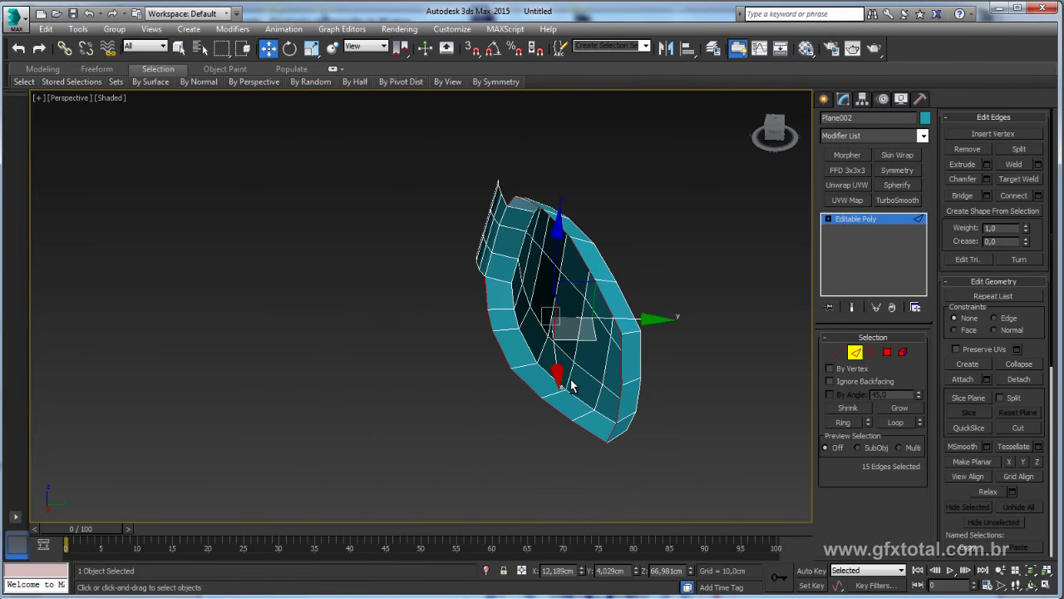
key(alt+Tab)
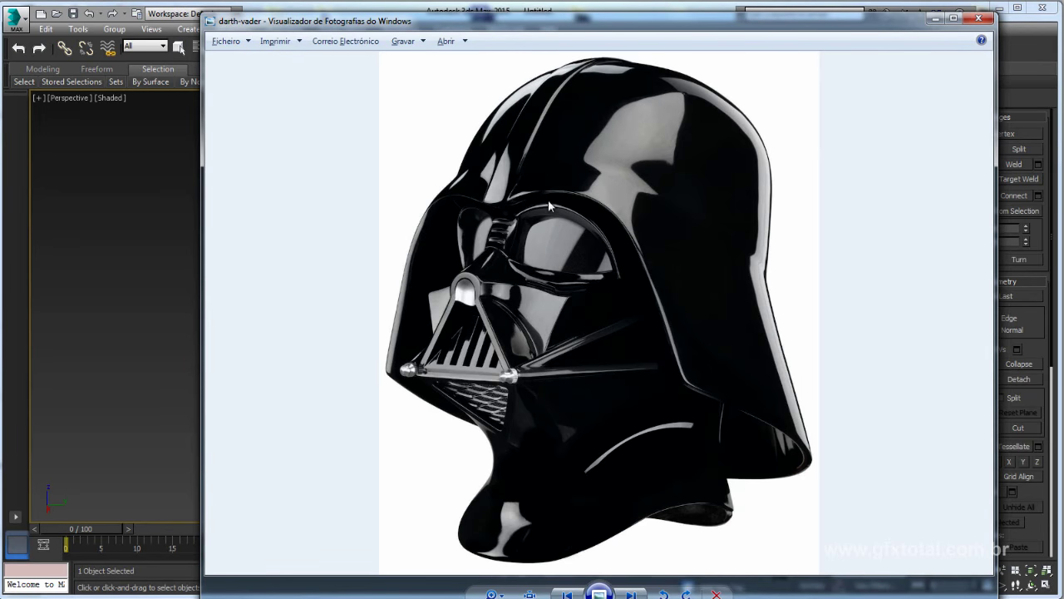
key(alt+Tab)
key(alt+Tab)
alt+middle_drag(645, 325, 730, 352)
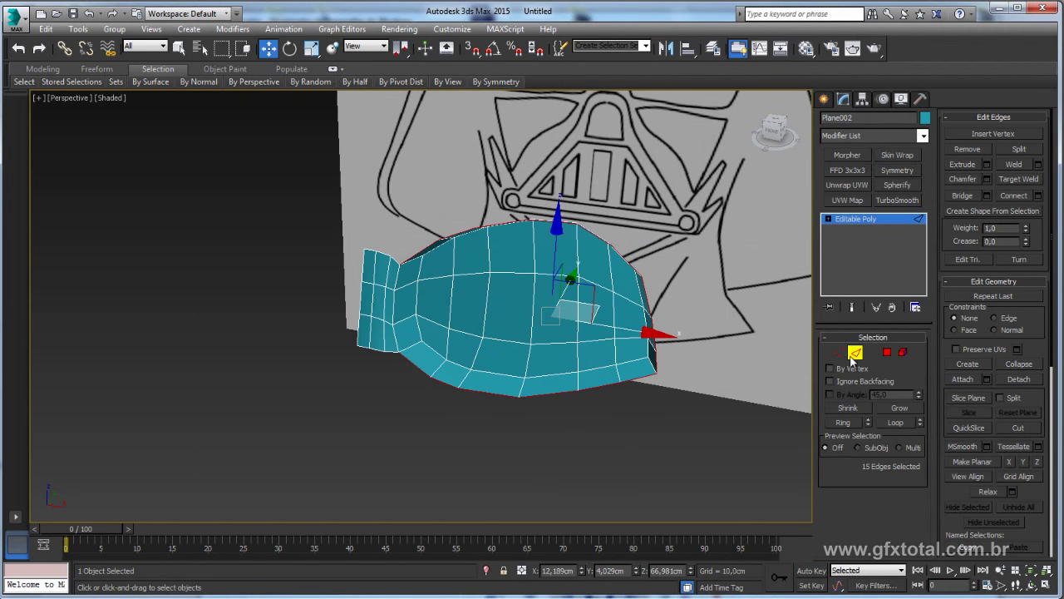
alt+drag(606, 369, 632, 486)
alt+drag(349, 323, 349, 324)
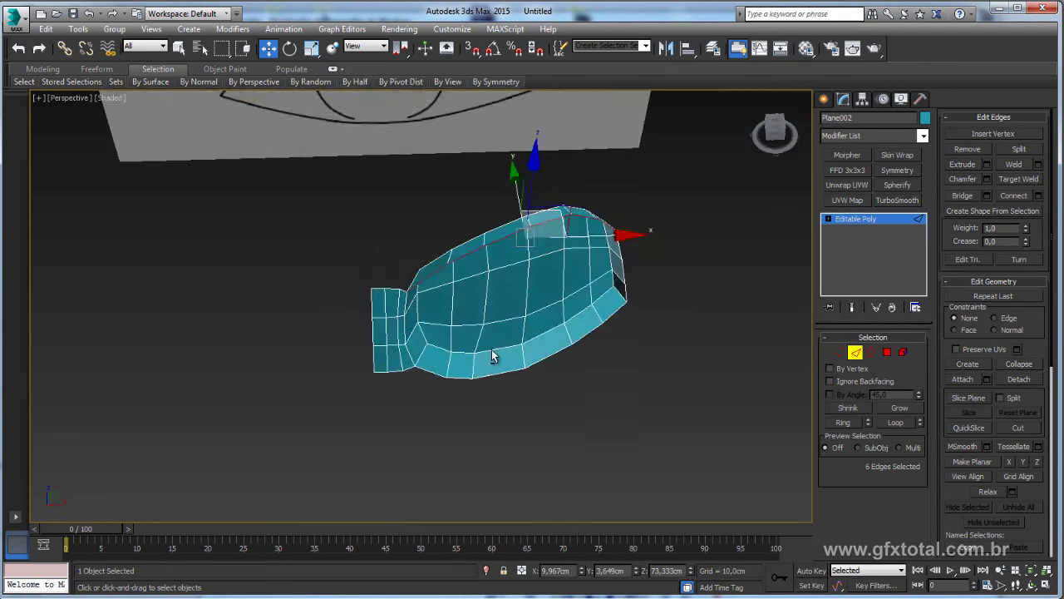
mouse_move(349, 324)
alt+middle_down()
mouse_move(382, 249)
mouse_move(332, 218)
mouse_move(474, 171)
mouse_move(523, 212)
alt+middle_up()
scroll(391, 232, up, 4)
scroll(391, 232, up, 2)
key(ctrl+z)
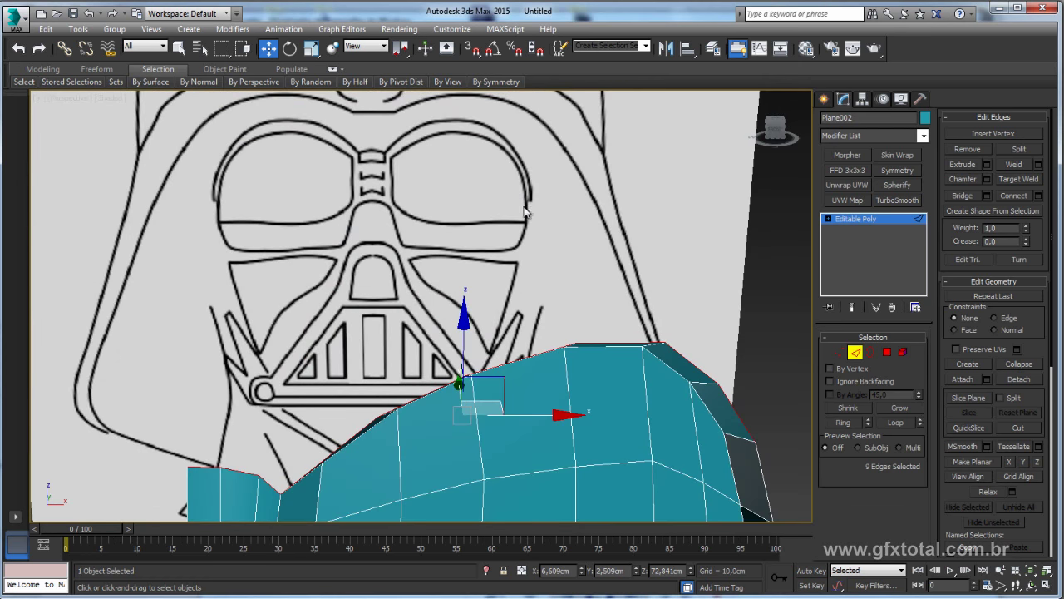
drag(460, 349, 462, 291)
key(r)
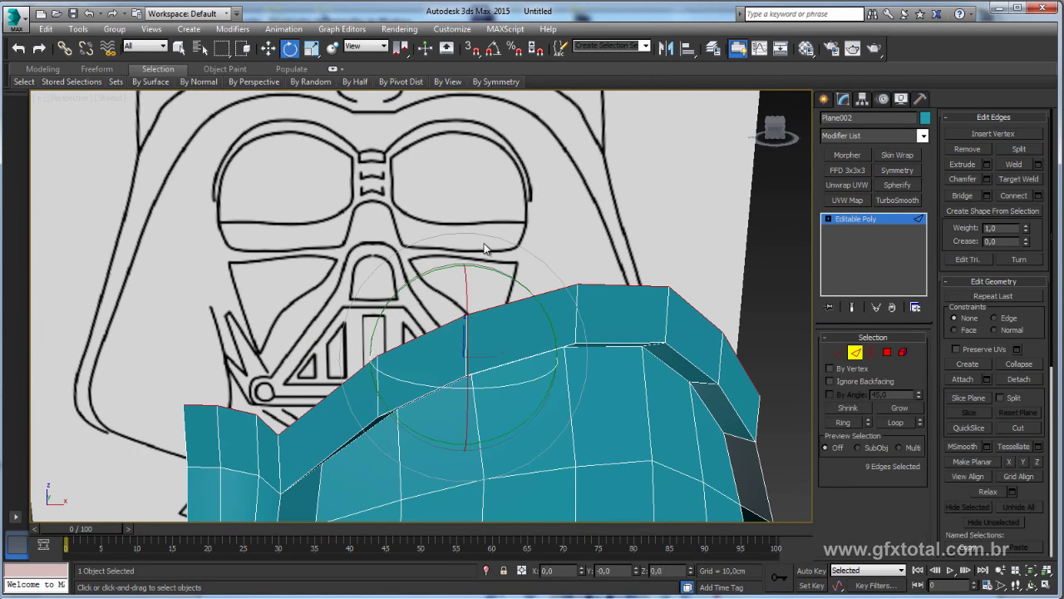
drag(462, 243, 462, 261)
key(w)
alt+middle_drag(373, 277, 416, 339)
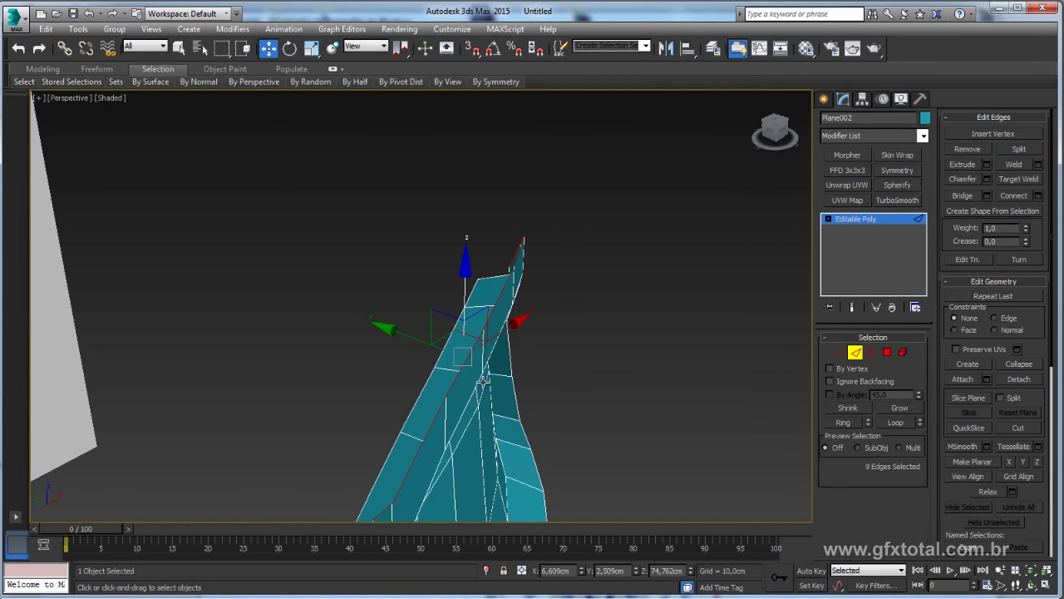
scroll(585, 404, down, 5)
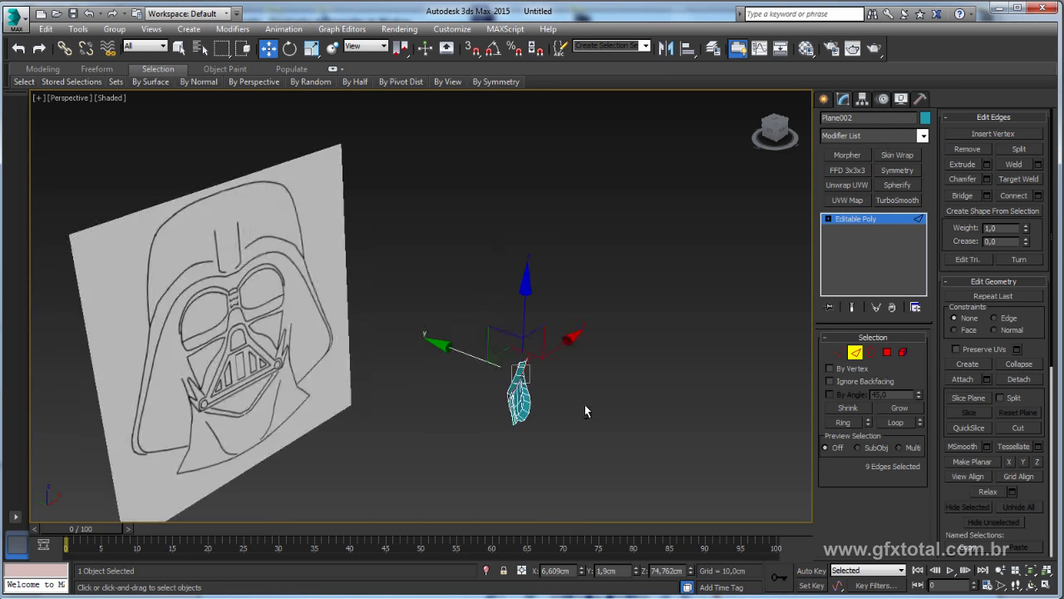
mouse_move(585, 404)
alt+middle_down()
mouse_move(542, 389)
mouse_move(574, 396)
alt+middle_up()
scroll(542, 389, up, 4)
scroll(546, 420, up, 2)
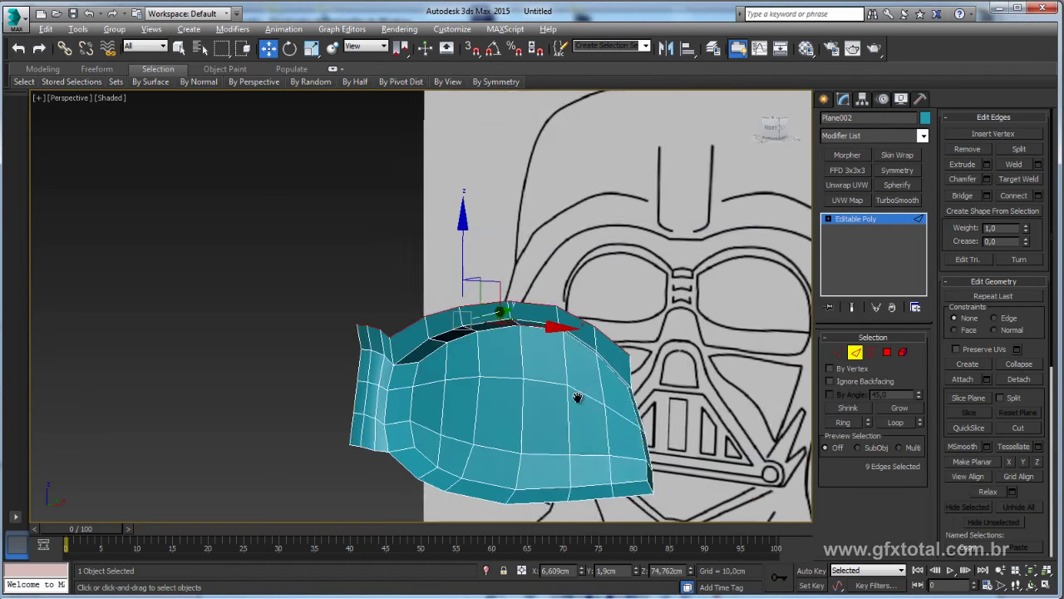
- Select the three vertices at the patch's top-right corner and check the Vader reference photo
click(839, 352)
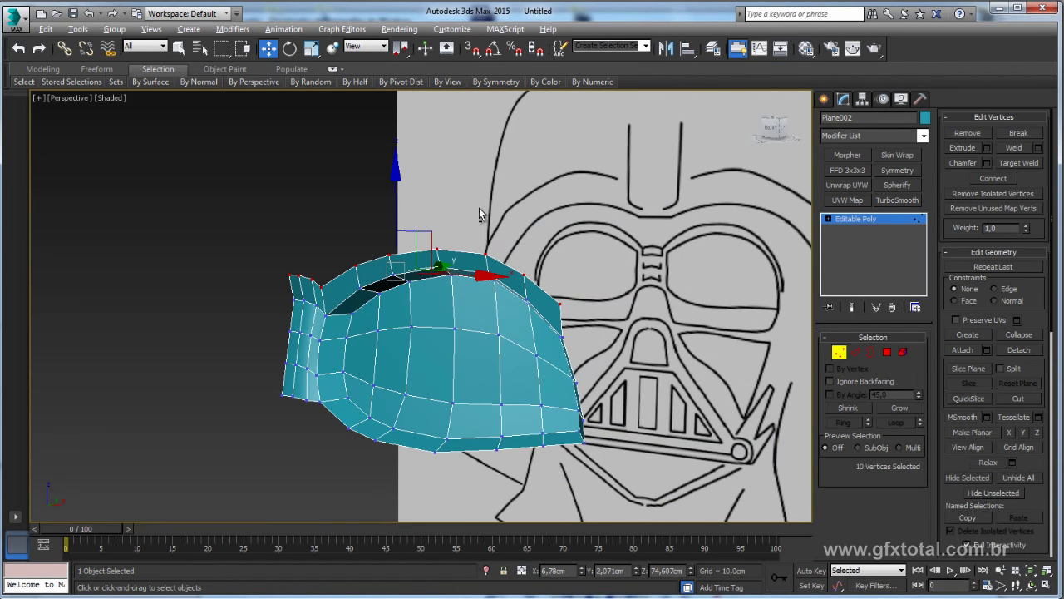
drag(479, 214, 586, 326)
alt+middle_drag(586, 326, 586, 283)
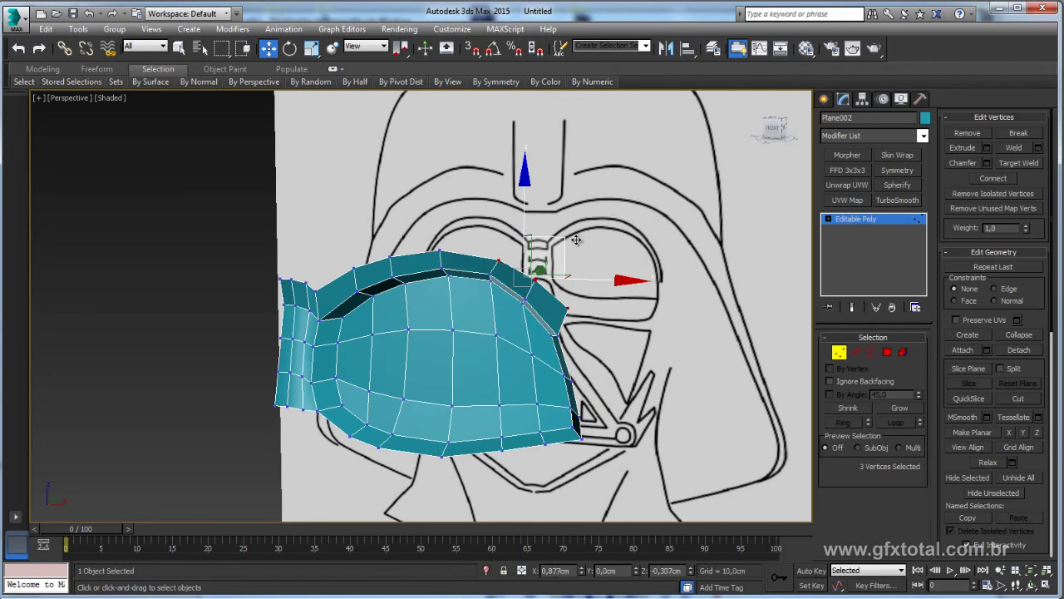
mouse_move(576, 240)
alt+middle_down()
mouse_move(593, 331)
mouse_move(594, 300)
alt+middle_up()
key(alt+Tab)
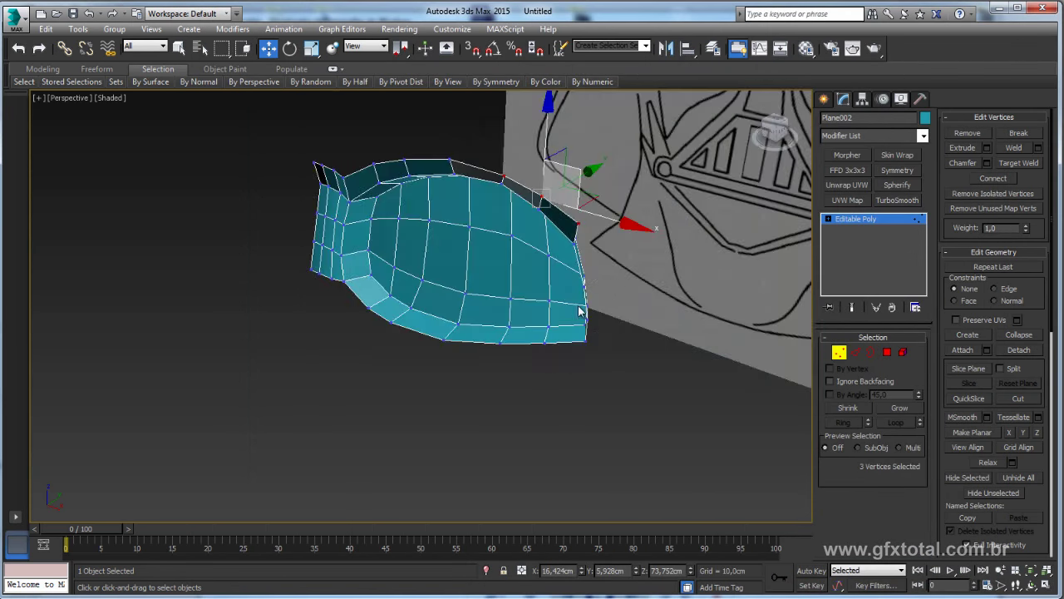
scroll(594, 333, up, 5)
alt+middle_drag(601, 344, 585, 304)
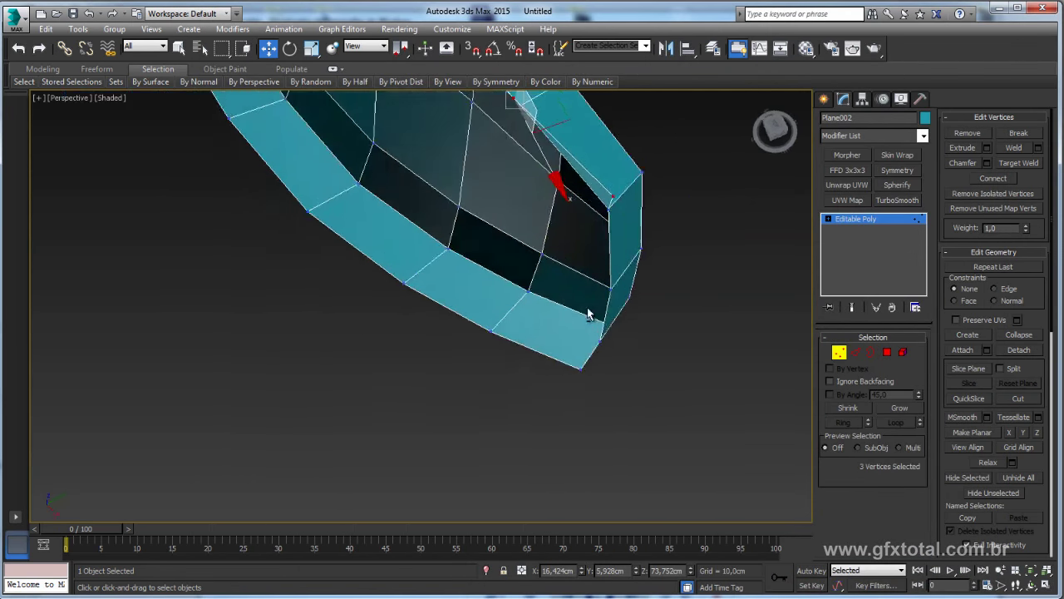
- Pull the strip's end vertex down to the patch's lower edge and nudge the corner vertex up-right
click(587, 307)
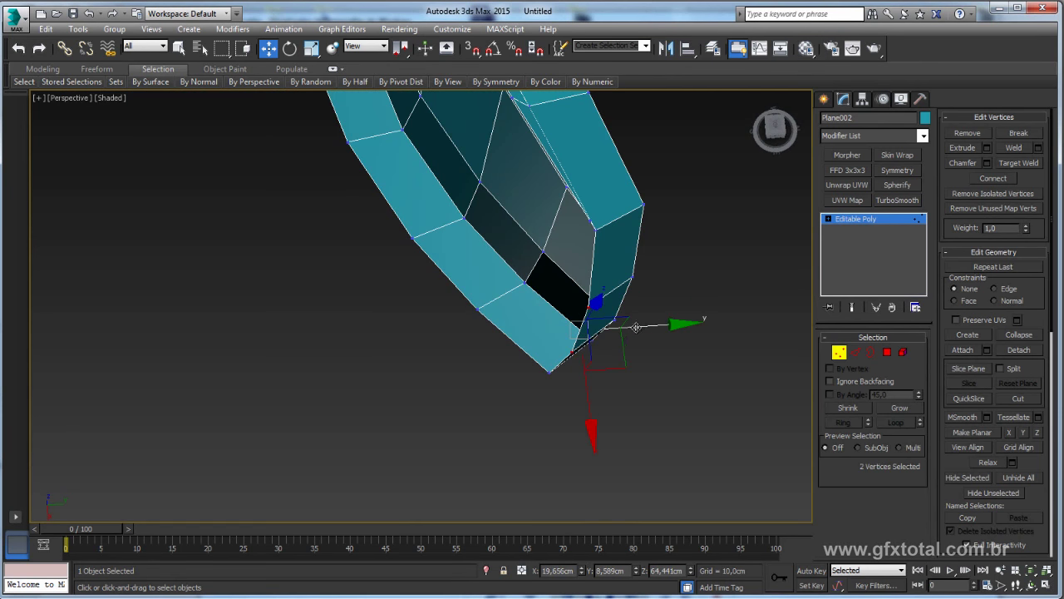
ctrl+click(592, 315)
mouse_move(594, 320)
alt+middle_down()
mouse_move(680, 380)
mouse_move(698, 354)
alt+middle_up()
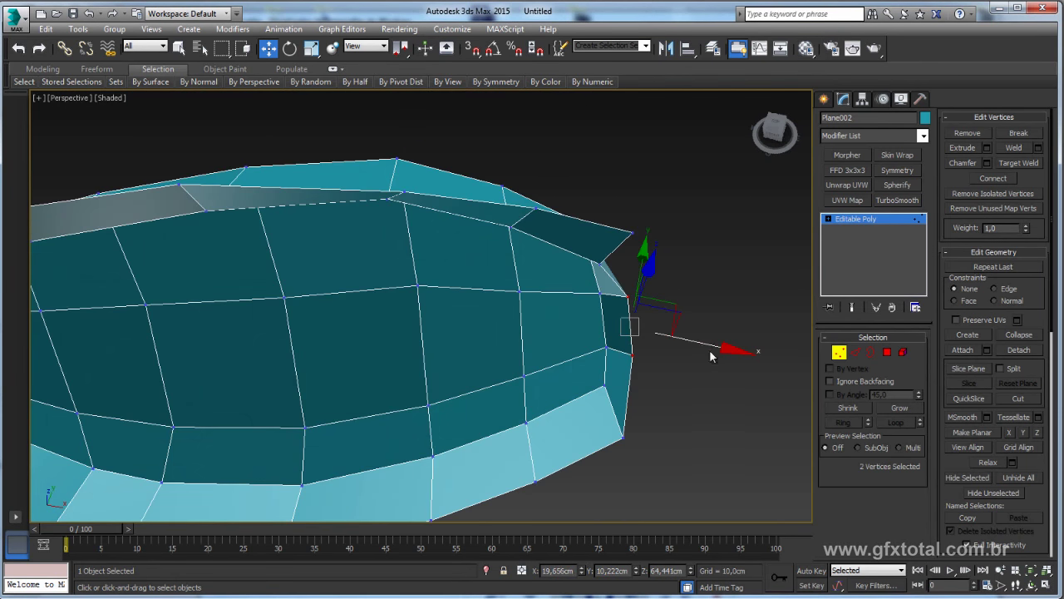
click(624, 436)
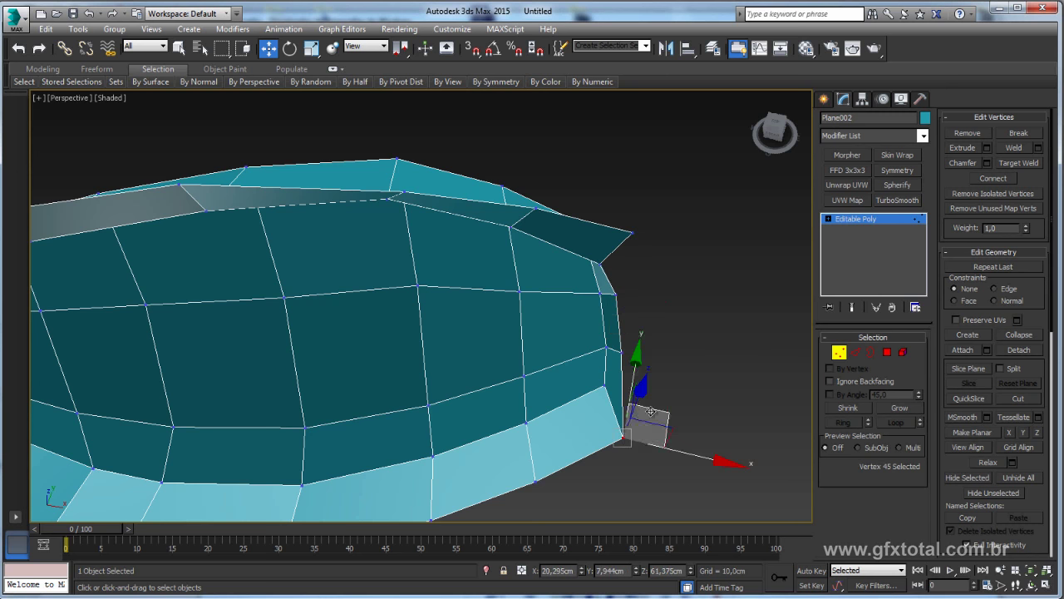
alt+middle_drag(629, 442, 678, 425)
mouse_move(679, 425)
mouse_down()
mouse_move(566, 449)
mouse_move(557, 441)
mouse_up()
click(414, 458)
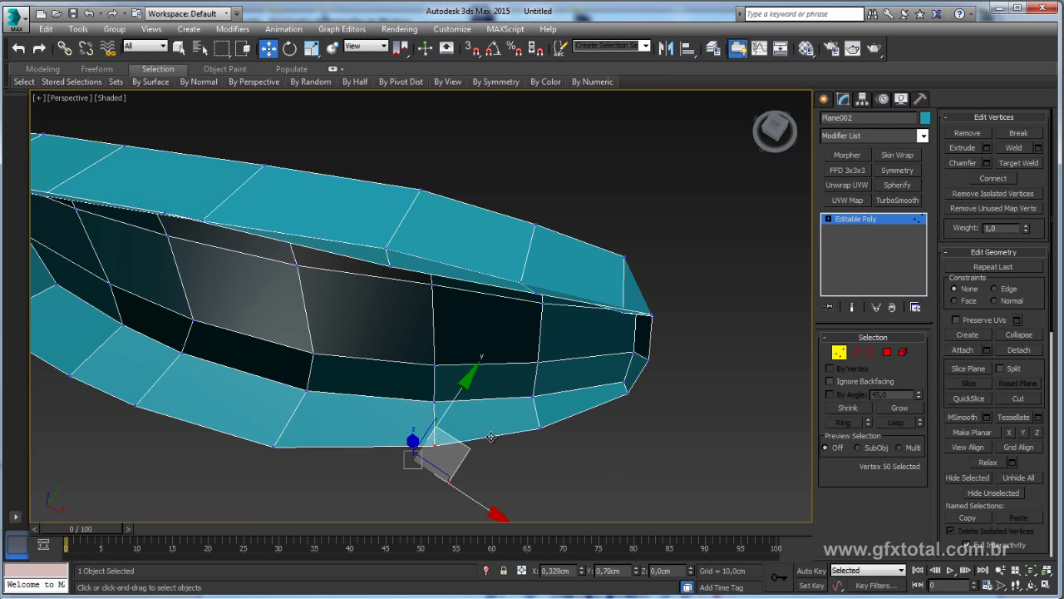
drag(414, 458, 433, 441)
- Add the strip's end vertices to the selection while checking the patch from several angles
mouse_move(547, 427)
alt+middle_down()
mouse_move(569, 319)
mouse_move(613, 309)
mouse_move(633, 319)
mouse_move(483, 211)
alt+middle_up()
mouse_move(424, 237)
alt+middle_down()
mouse_move(444, 250)
mouse_move(387, 297)
mouse_move(373, 351)
alt+middle_up()
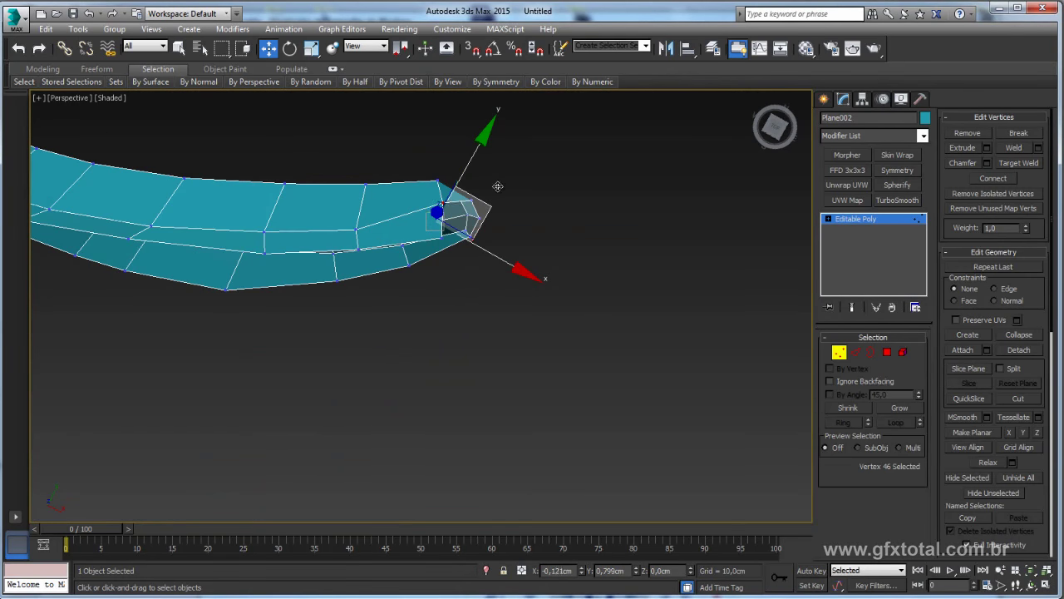
mouse_move(497, 185)
alt+middle_down()
mouse_move(468, 255)
mouse_move(472, 290)
alt+middle_up()
drag(416, 260, 417, 261)
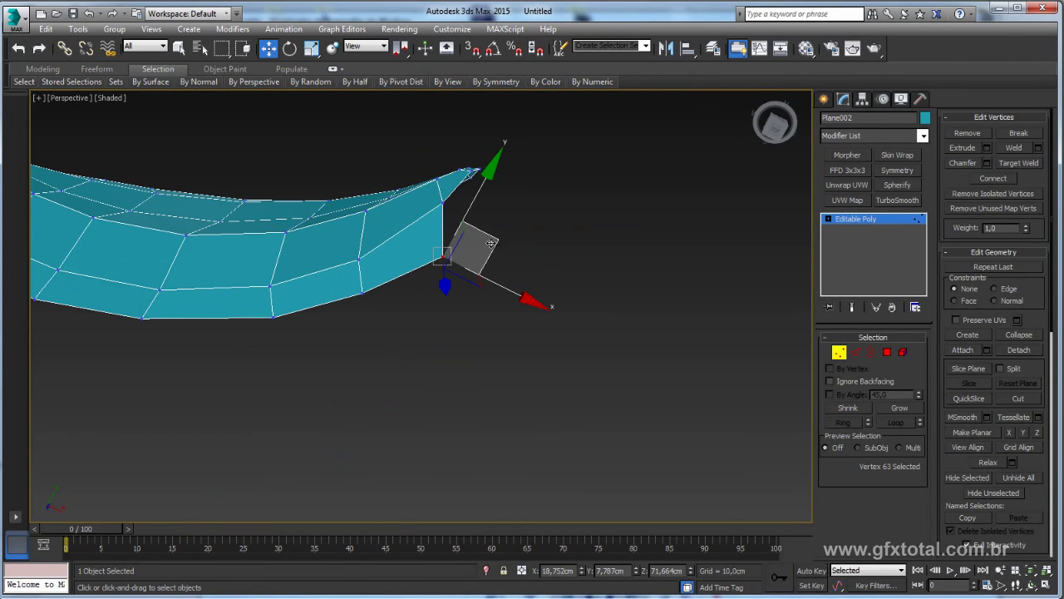
alt+middle_drag(494, 221, 935, 249)
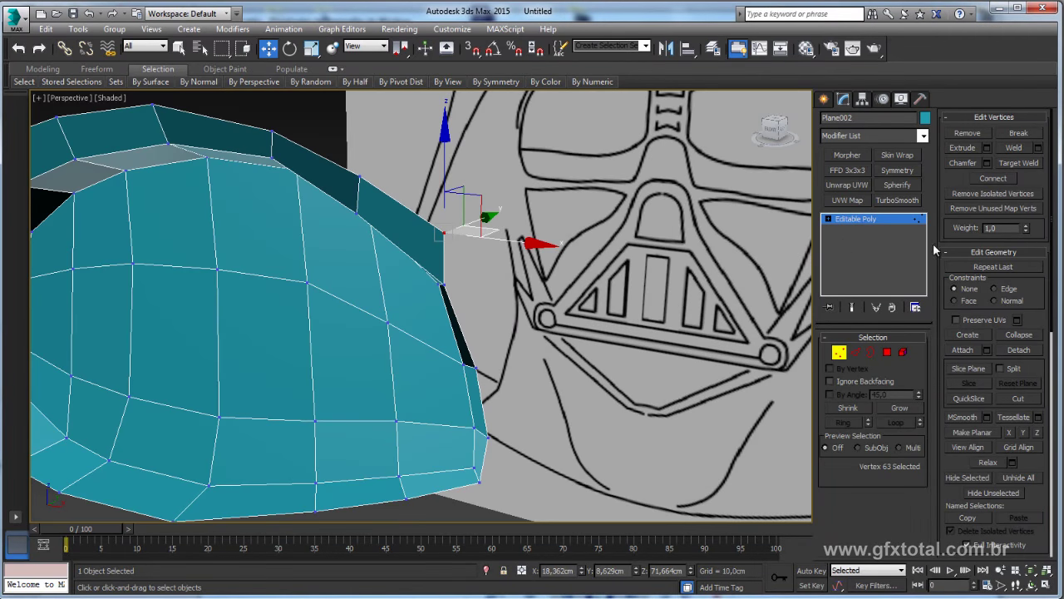
- Leave vertex editing, compare the patch against the Vader photo, then return to Edge mode
click(857, 221)
scroll(531, 279, down, 5)
scroll(531, 280, up, 3)
scroll(531, 279, up, 2)
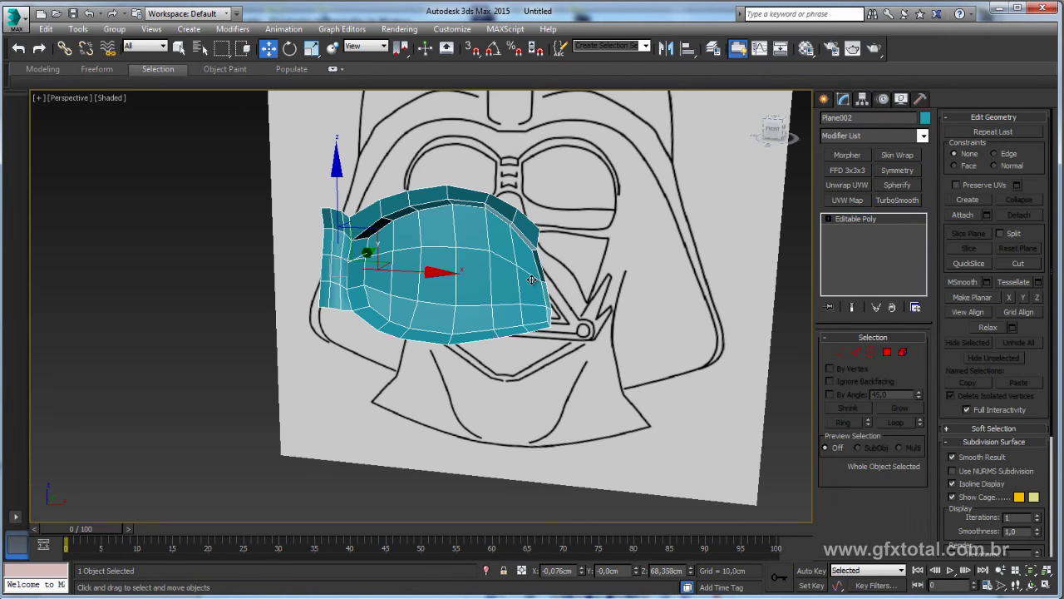
alt+middle_drag(562, 280, 566, 293)
key(alt+Tab)
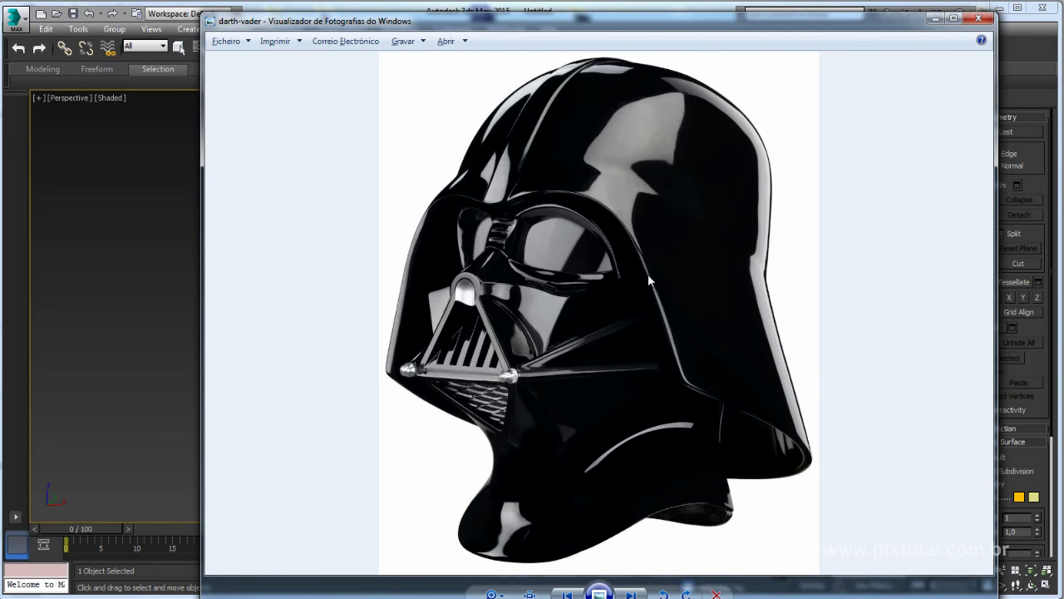
key(alt+Tab)
click(857, 353)
- Select four border edges at the strip's lower end beside the nose
alt+middle_drag(499, 275, 494, 270)
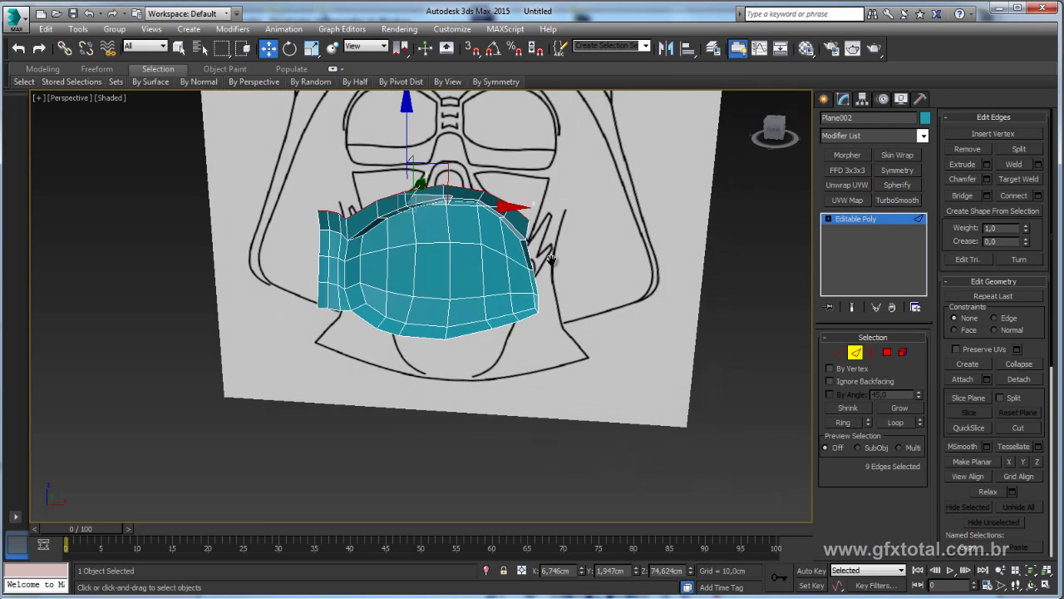
scroll(494, 271, up, 5)
ctrl+click(508, 326)
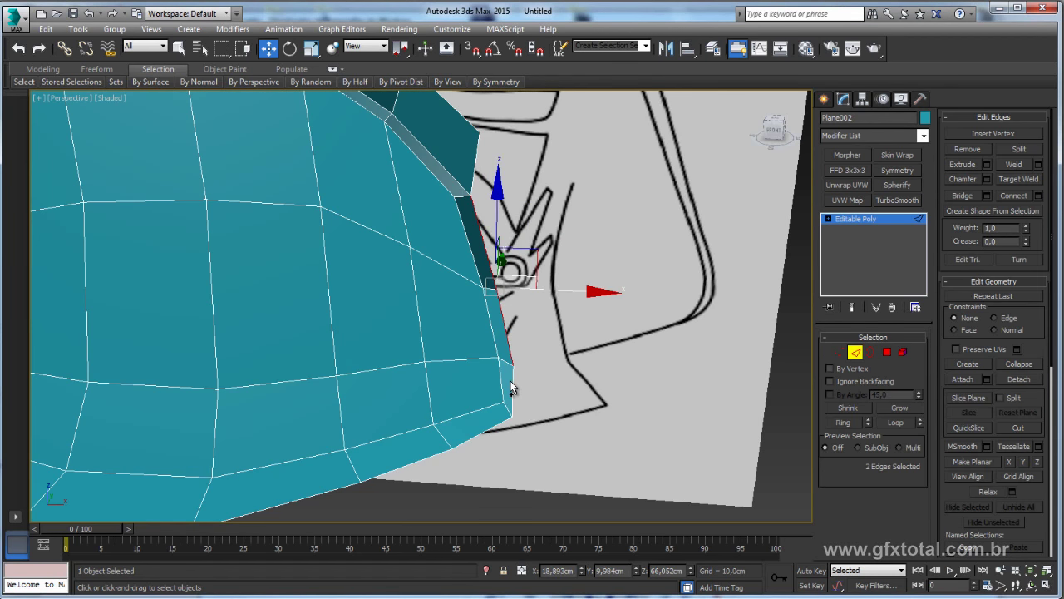
ctrl+click(510, 387)
alt+middle_drag(577, 351, 570, 408)
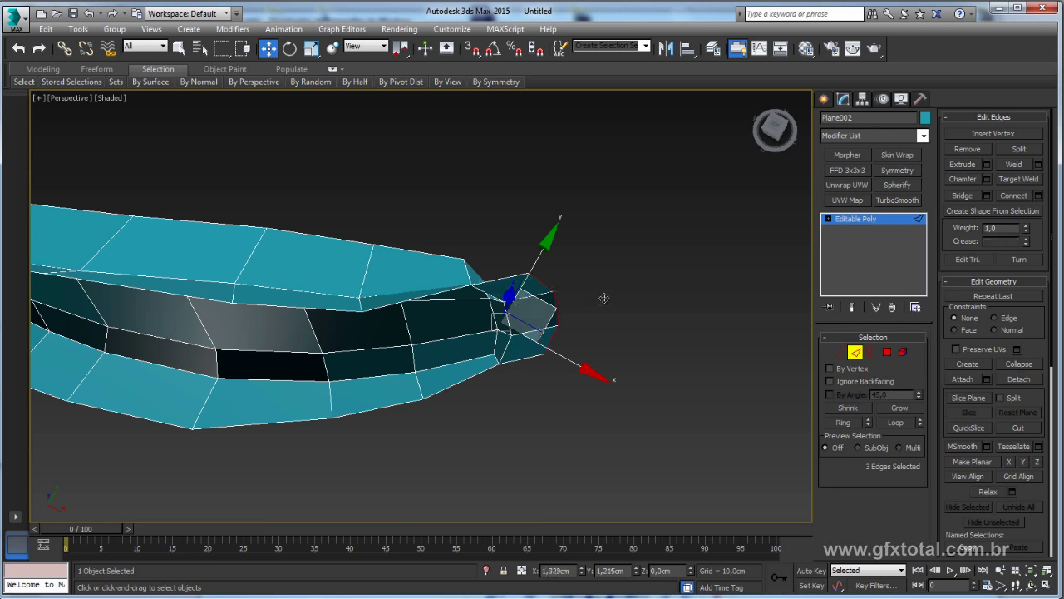
mouse_move(601, 300)
alt+middle_down()
mouse_move(564, 370)
mouse_move(544, 257)
mouse_move(565, 241)
mouse_move(480, 285)
alt+middle_up()
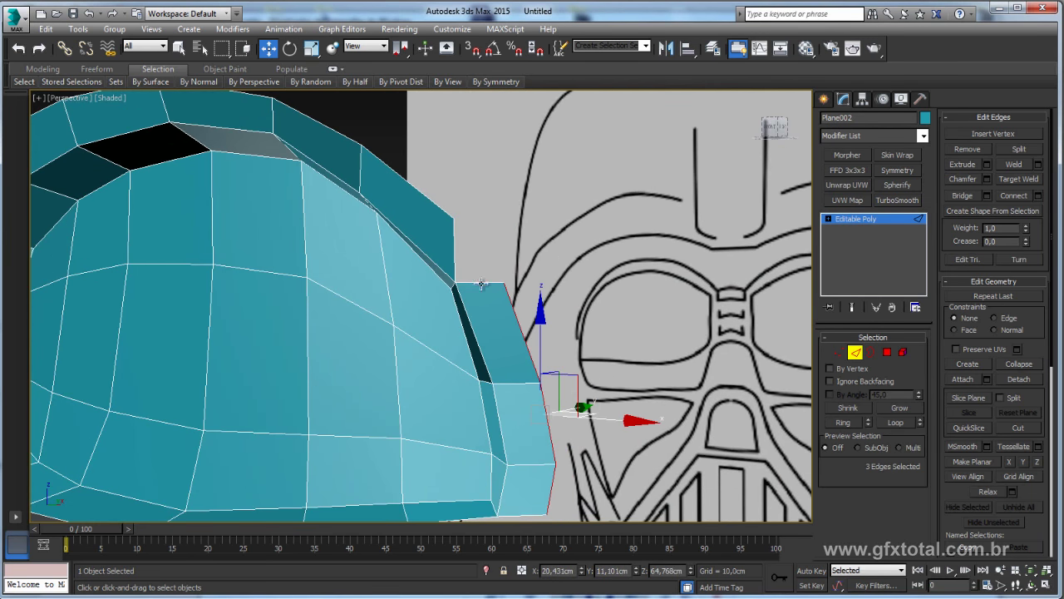
ctrl+click(474, 283)
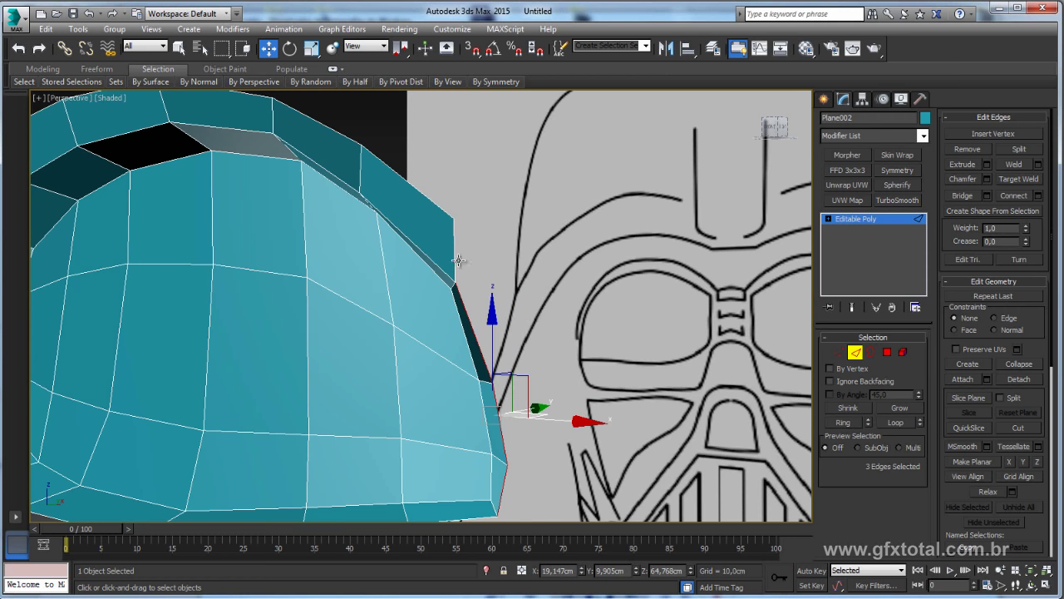
mouse_move(542, 285)
alt+middle_down()
mouse_move(542, 324)
mouse_move(541, 297)
mouse_move(574, 279)
mouse_move(566, 268)
mouse_move(487, 325)
mouse_move(500, 346)
alt+middle_up()
scroll(546, 304, down, 5)
scroll(566, 267, up, 6)
- In Vertex mode, add the new strip vertices to the selection
click(839, 352)
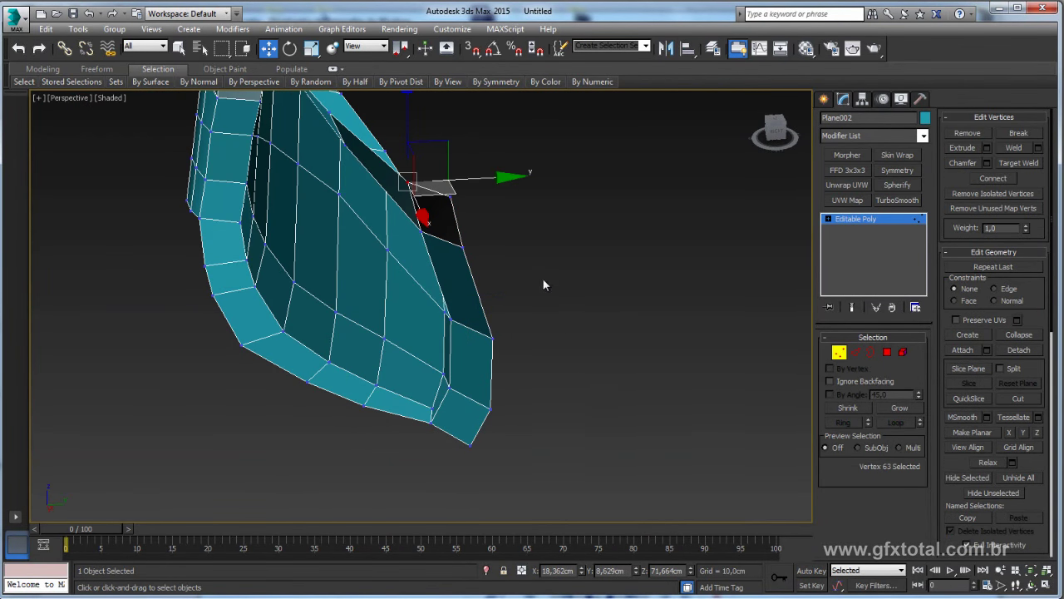
alt+middle_drag(542, 278, 448, 195)
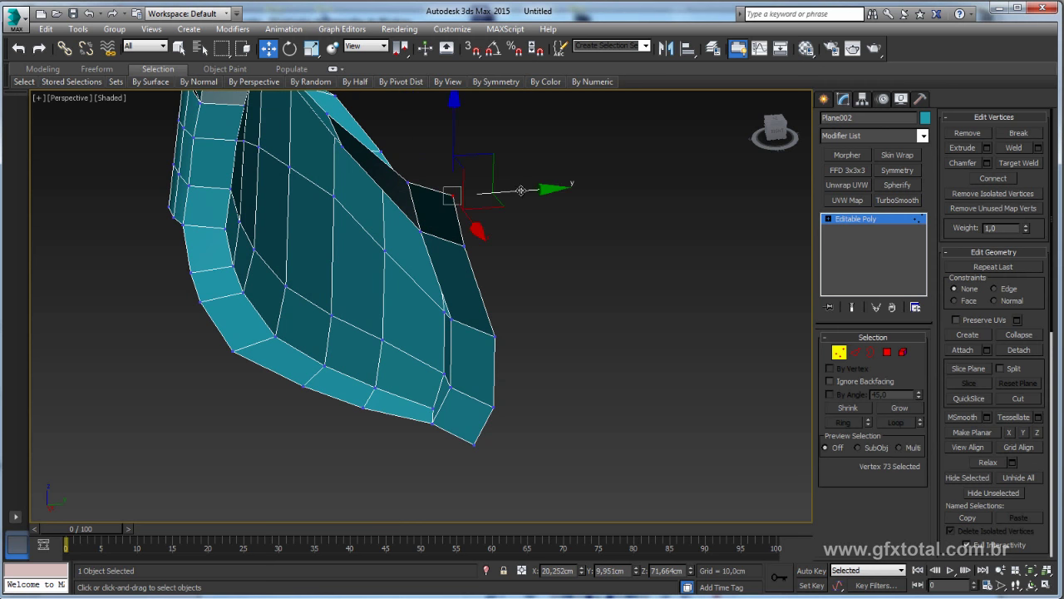
ctrl+drag(462, 185, 411, 244)
alt+middle_drag(411, 244, 572, 287)
scroll(572, 287, up, 2)
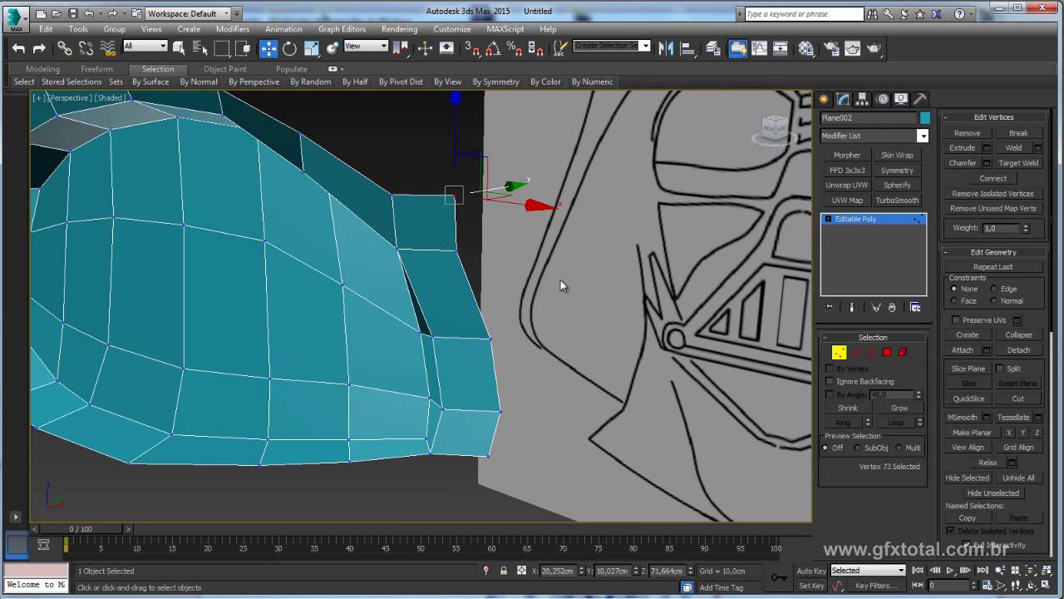
- Switch to Front view and make the mesh see-through to trace the reference
key(f)
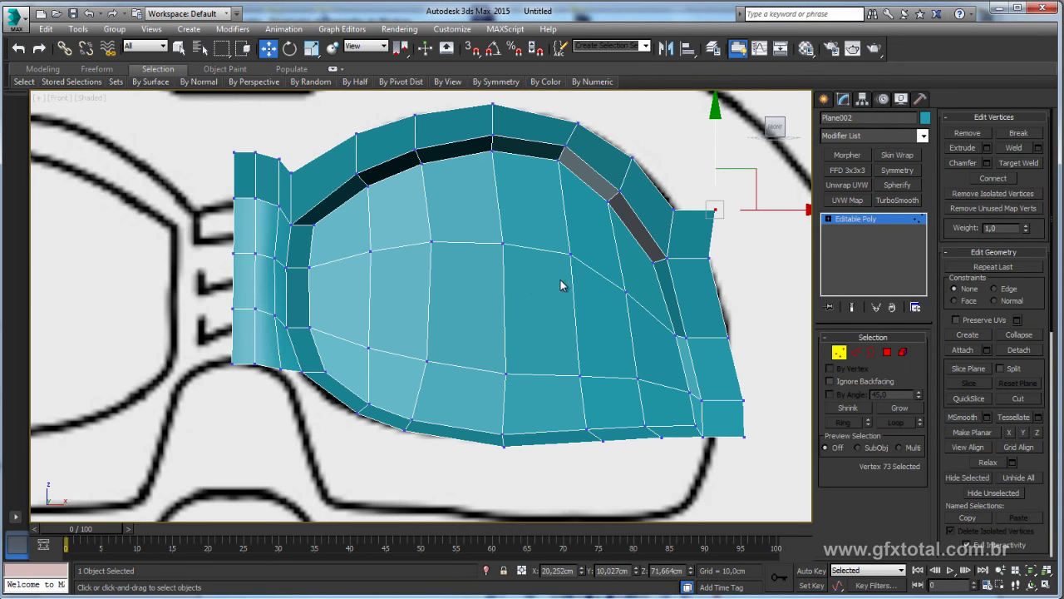
scroll(525, 286, down, 3)
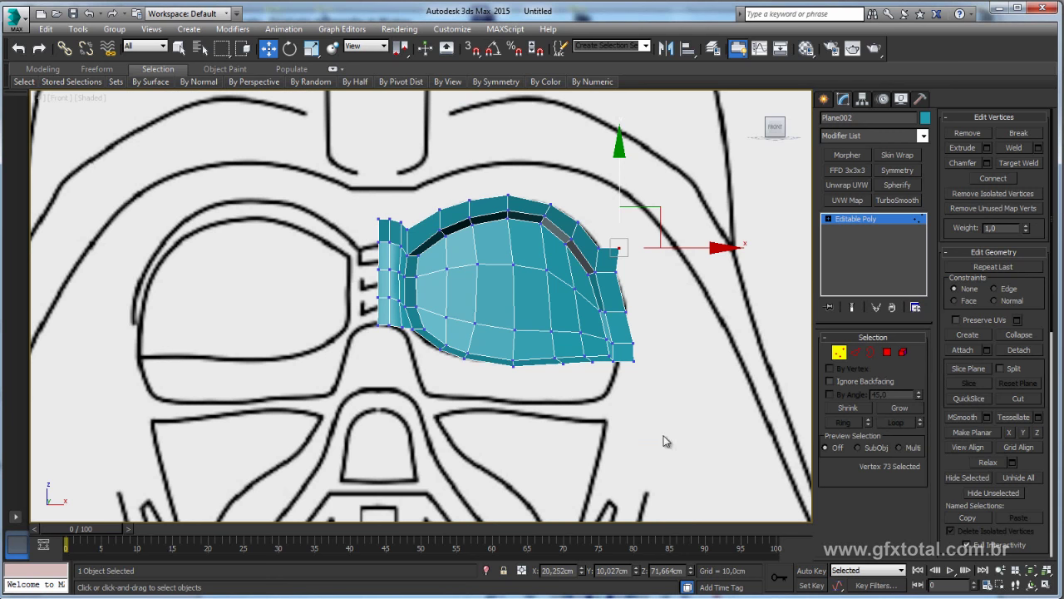
middle_drag(639, 330, 640, 335)
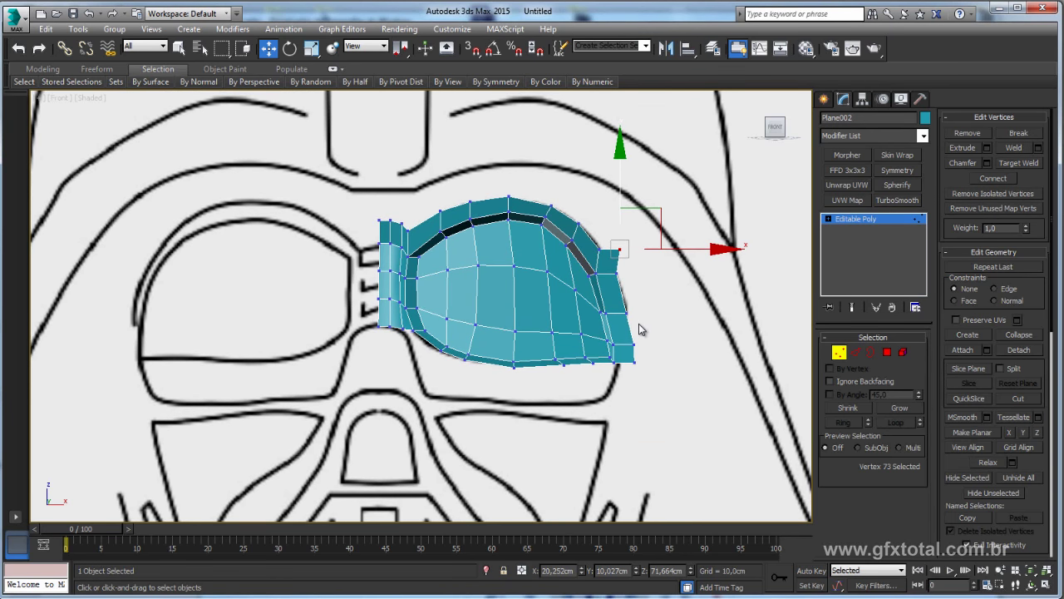
key(alt+x)
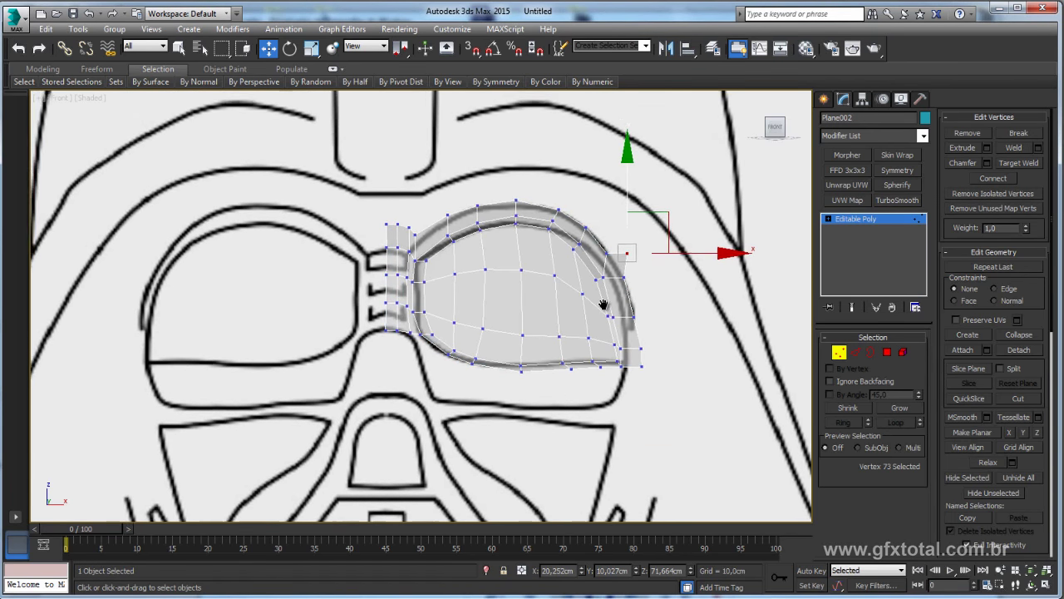
scroll(582, 283, up, 3)
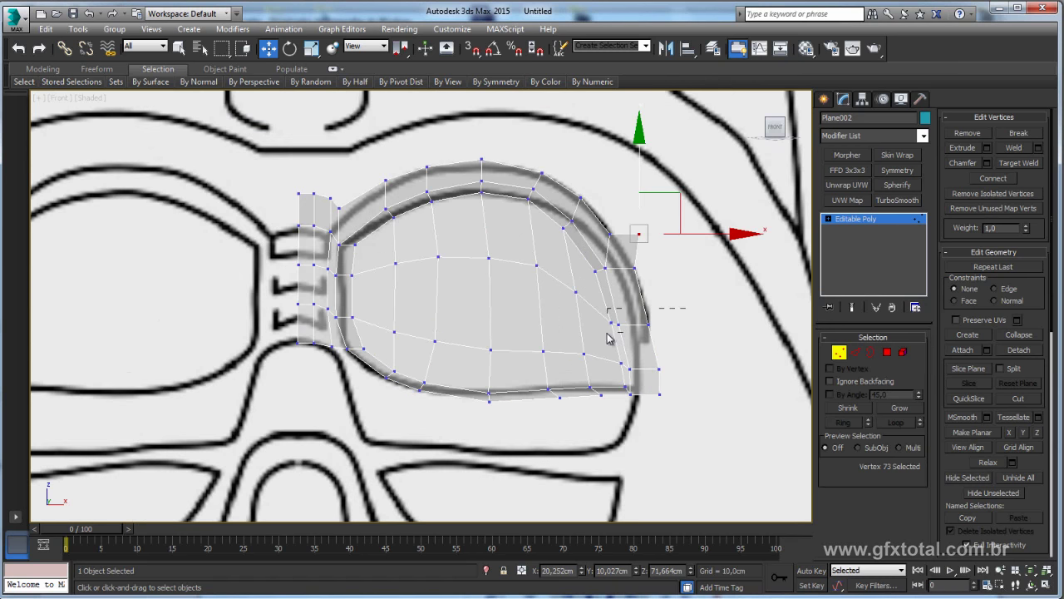
- Move the three right-edge rim vertices onto the reference eye outline
mouse_move(608, 339)
mouse_down()
mouse_move(669, 308)
mouse_move(681, 284)
mouse_move(682, 335)
mouse_up()
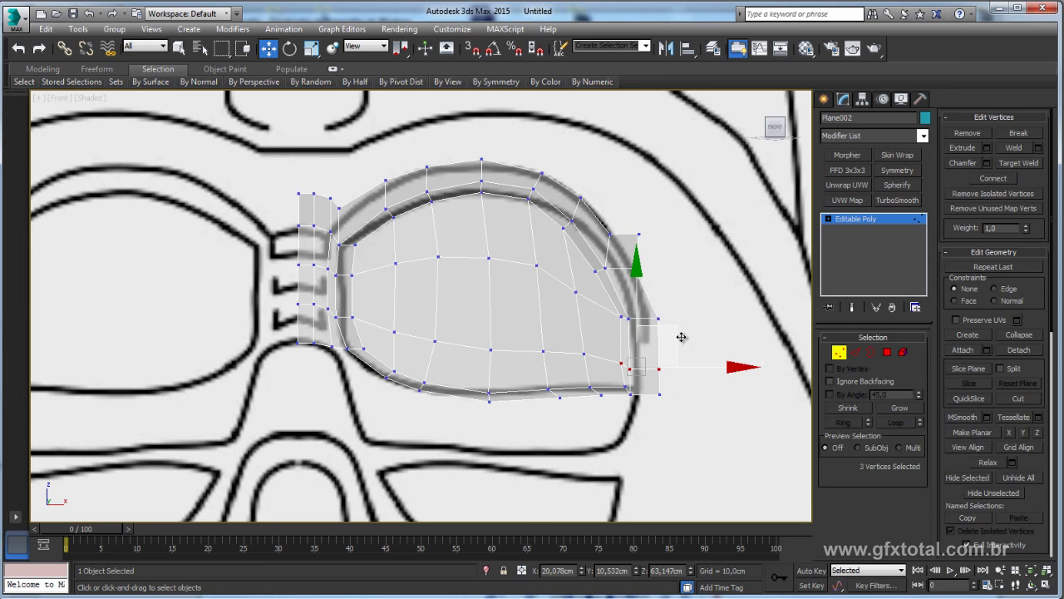
mouse_move(682, 324)
middle_down()
mouse_move(666, 270)
mouse_move(656, 293)
middle_up()
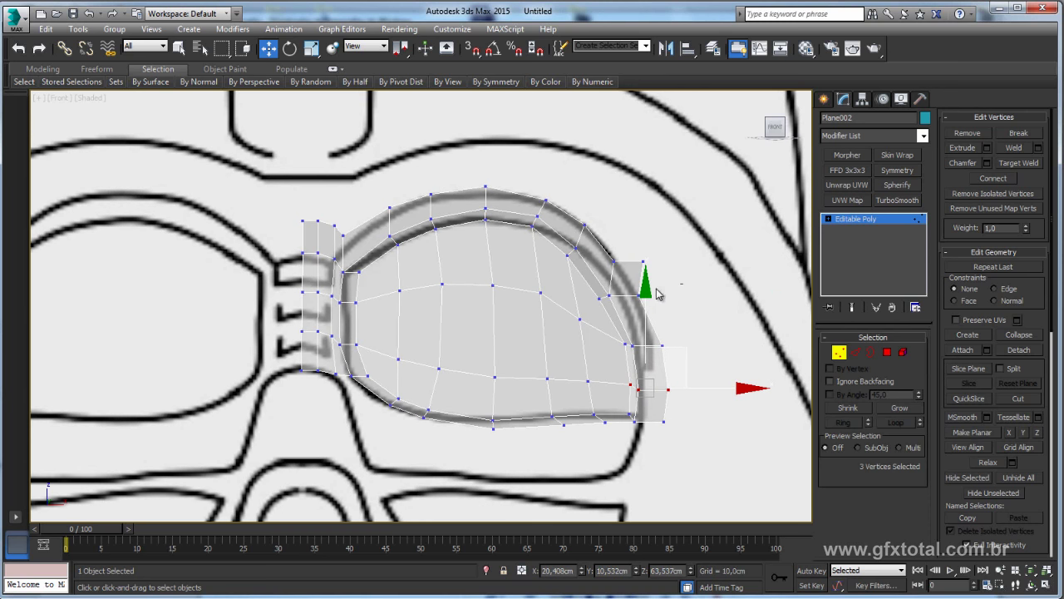
drag(657, 385, 627, 294)
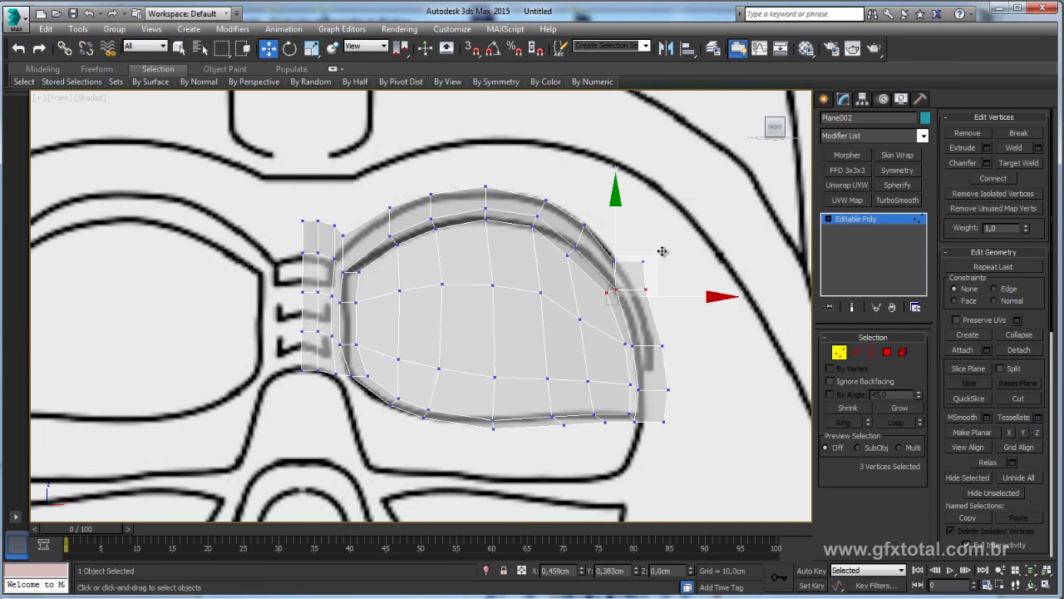
drag(652, 260, 682, 246)
alt+click(608, 288)
drag(612, 269, 672, 235)
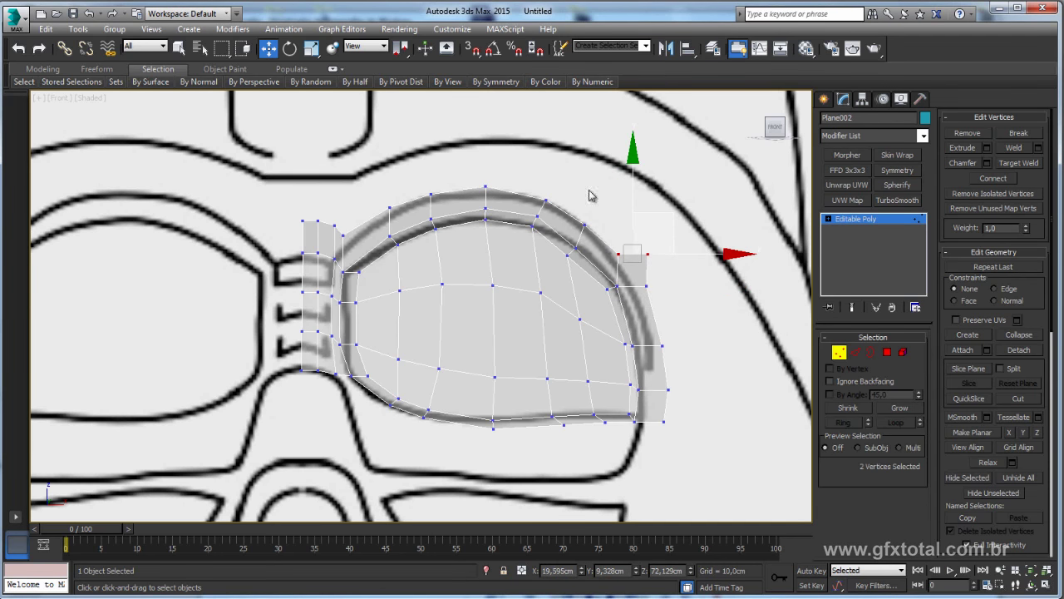
drag(623, 250, 562, 243)
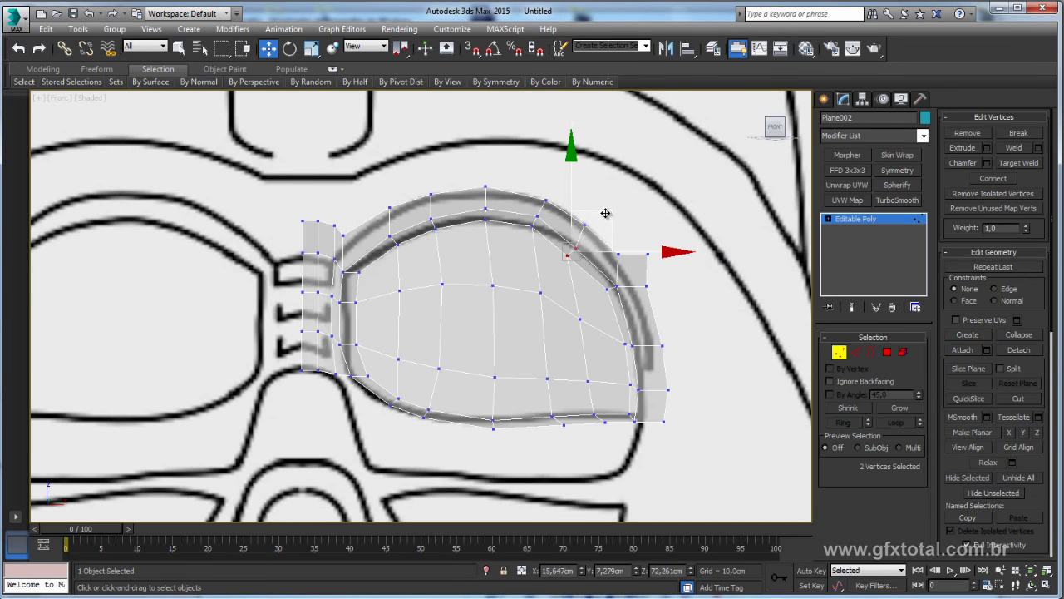
drag(605, 214, 637, 209)
drag(579, 243, 619, 211)
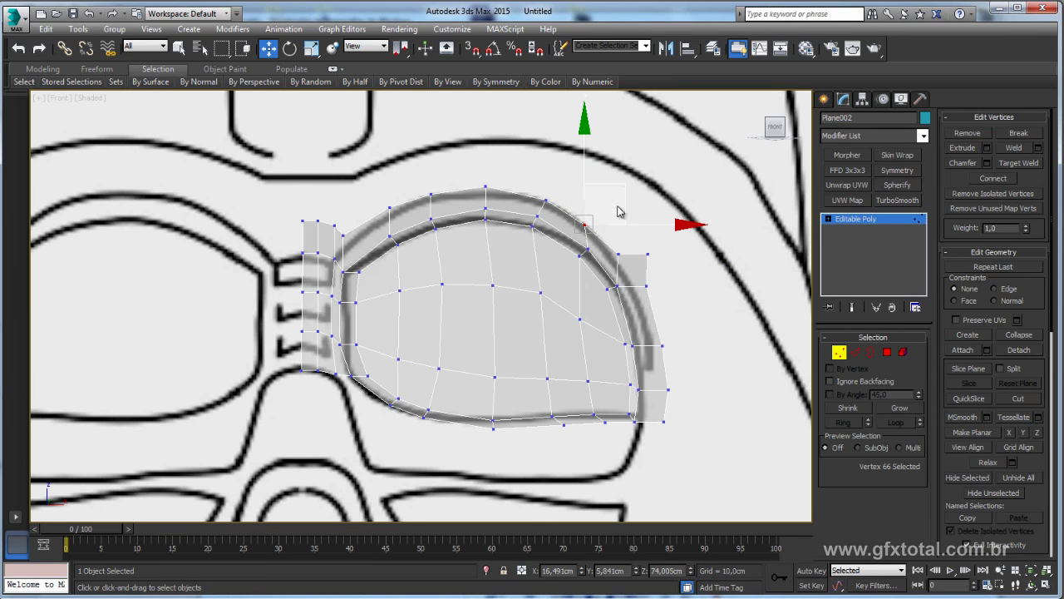
- Nudge another rim vertex up and undo a bad interior vertex move
click(579, 319)
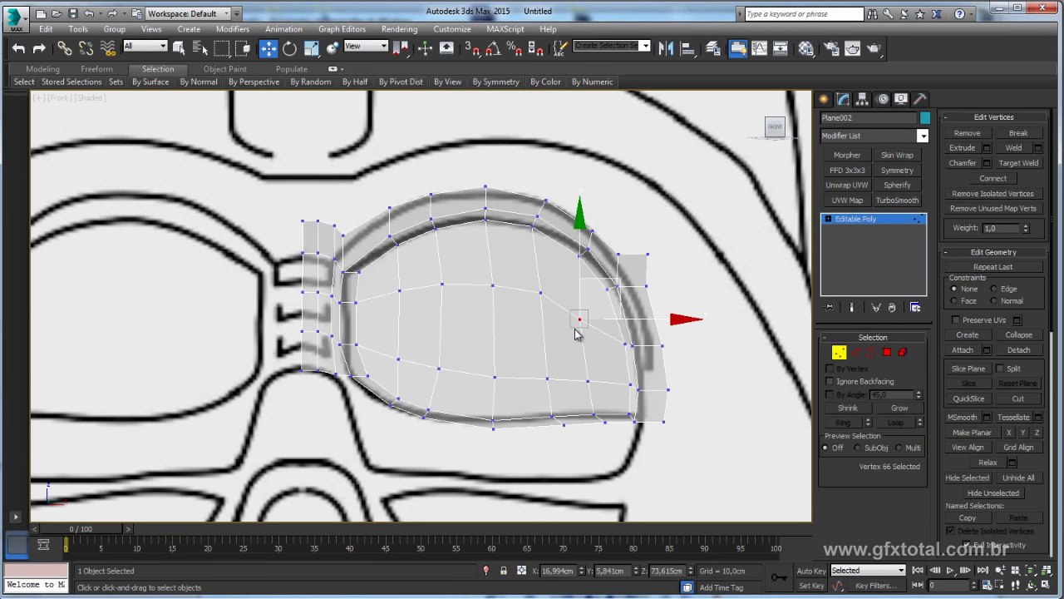
drag(579, 319, 586, 308)
click(590, 380)
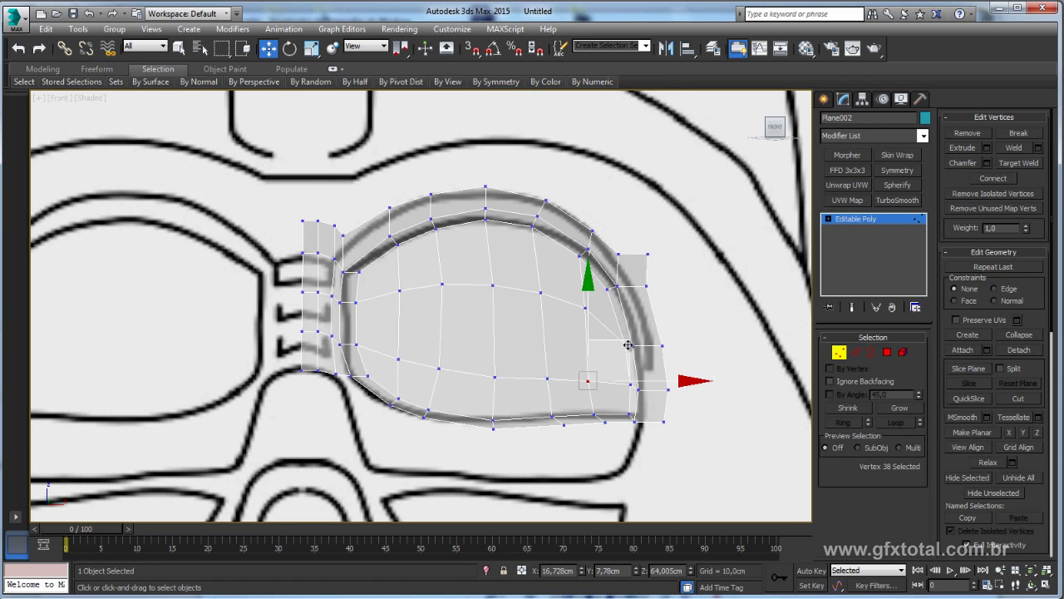
drag(632, 339, 562, 366)
key(ctrl+z)
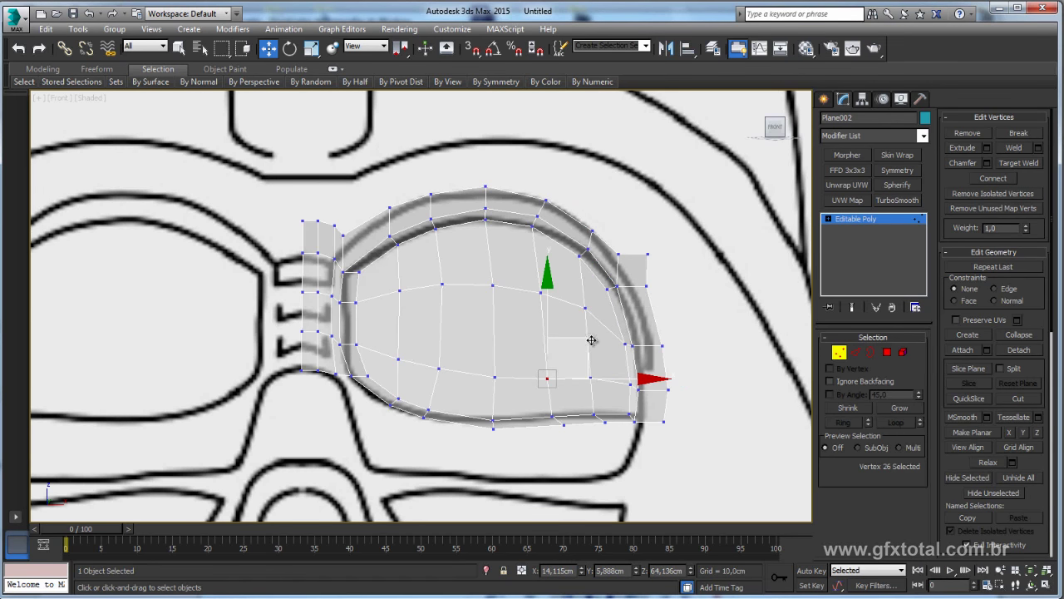
- Reposition interior vertices to even out the grid, then turn off See-Through
click(494, 377)
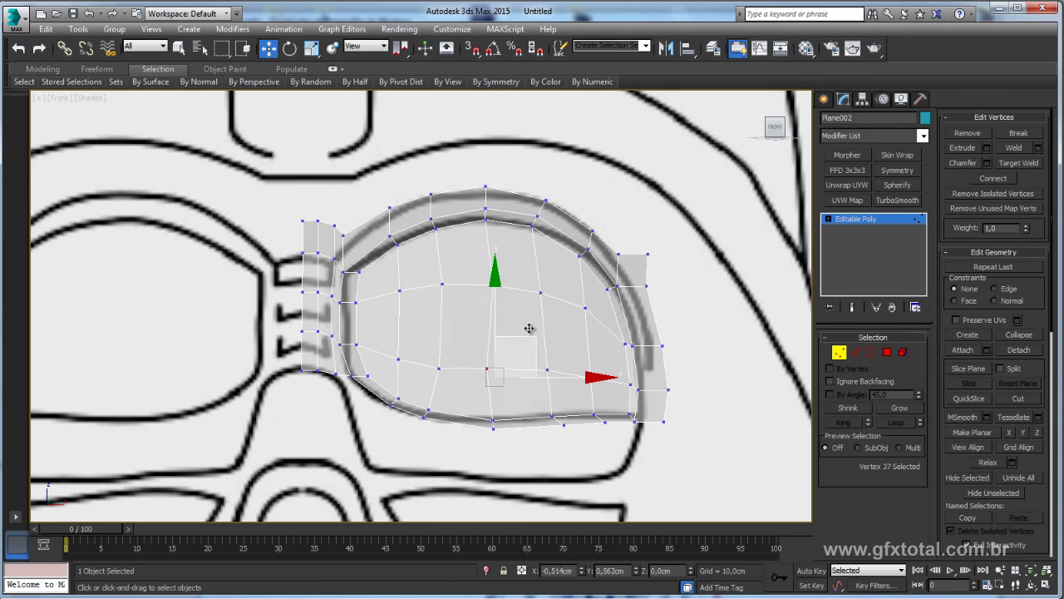
key(ctrl+z)
click(433, 364)
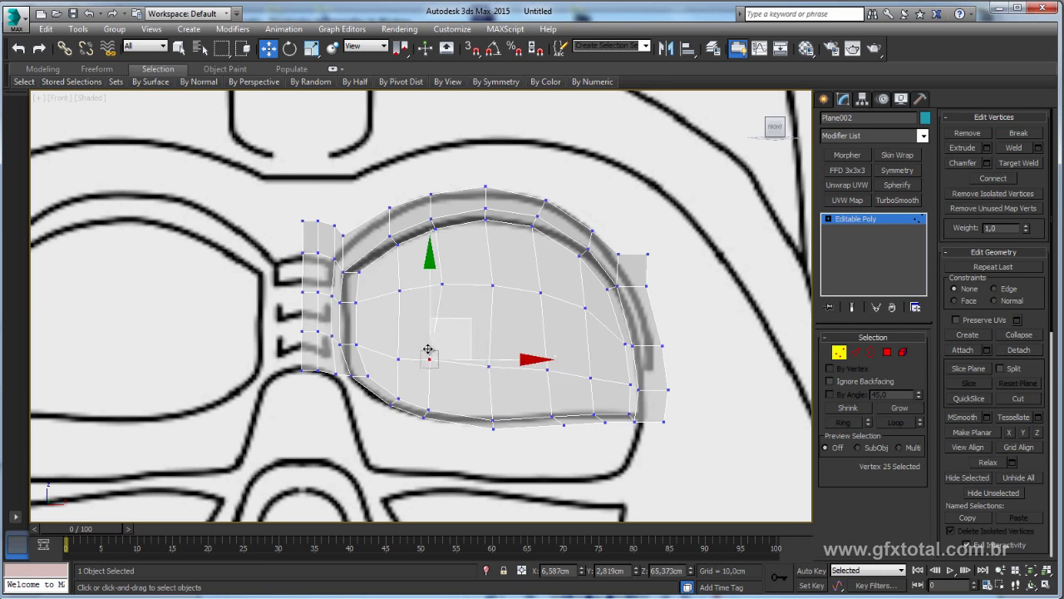
drag(427, 352, 394, 375)
ctrl+drag(387, 348, 433, 325)
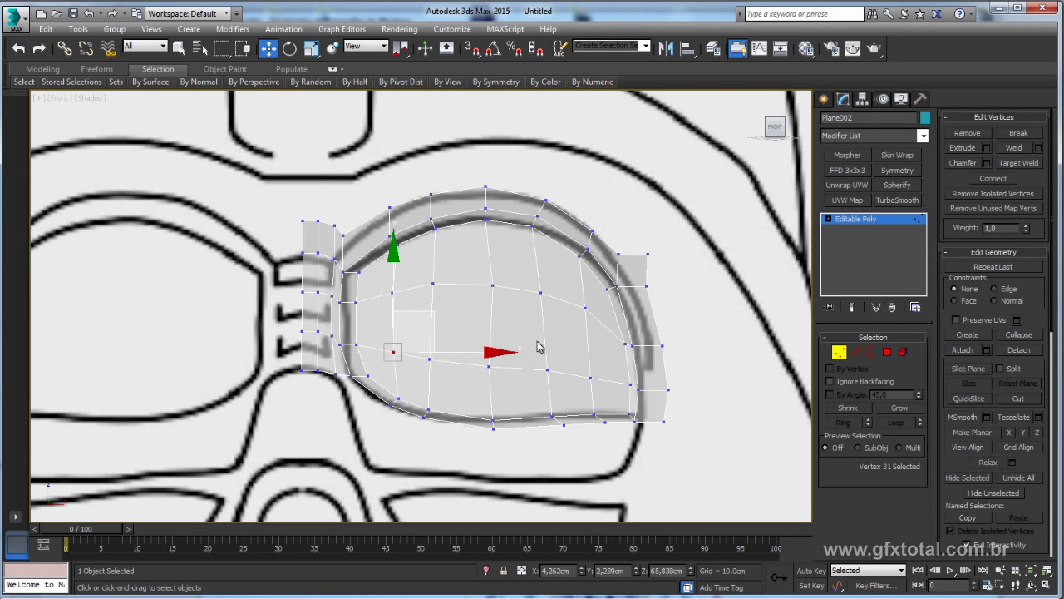
ctrl+drag(539, 346, 525, 352)
mouse_move(537, 363)
alt+middle_down()
mouse_move(644, 366)
mouse_move(587, 411)
mouse_move(523, 428)
mouse_move(596, 435)
mouse_move(613, 409)
alt+middle_up()
key(alt+x)
- View the patch from the front, compare it with the helmet photo, then enter Edge mode
scroll(611, 418, down, 3)
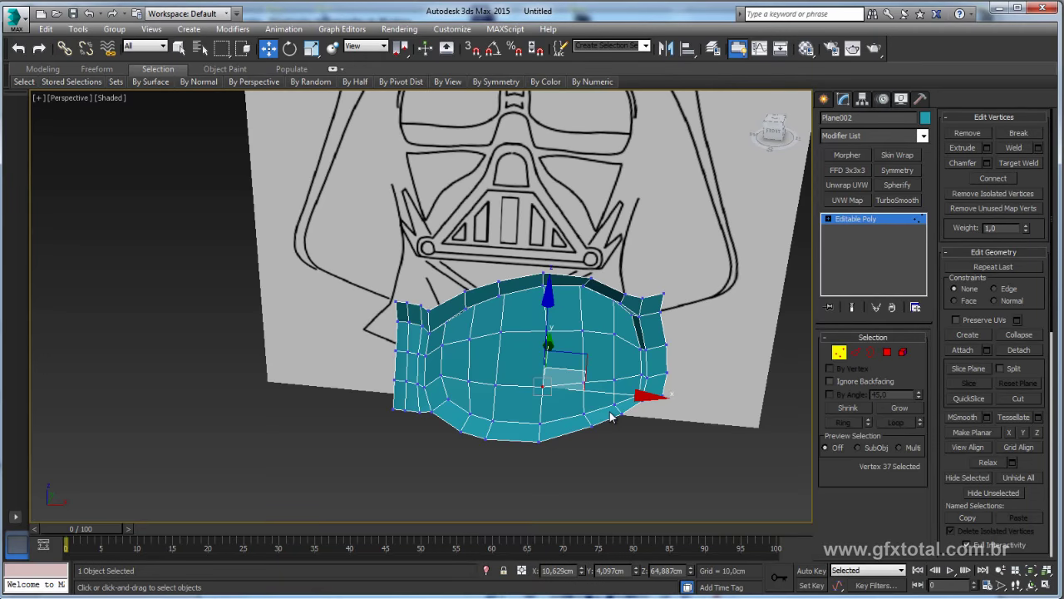
key(f)
scroll(499, 424, down, 4)
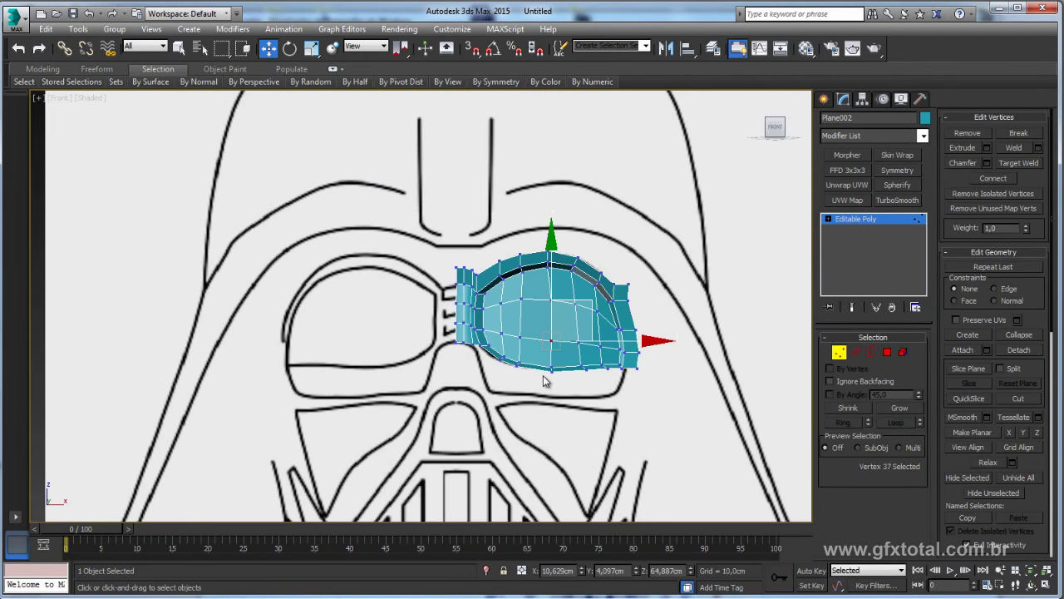
scroll(489, 307, up, 2)
key(alt+Tab)
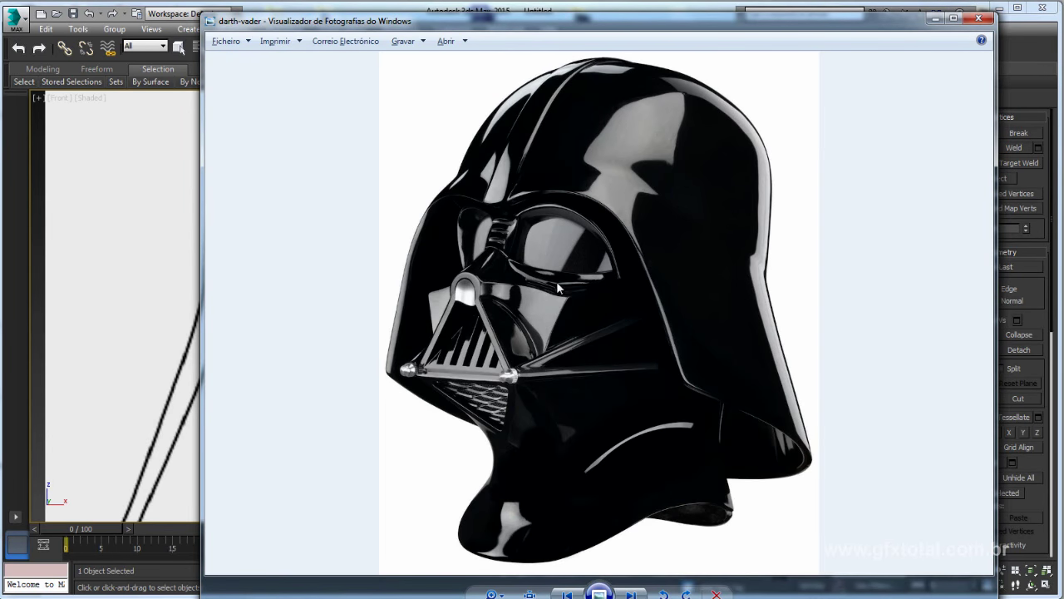
key(alt+Tab)
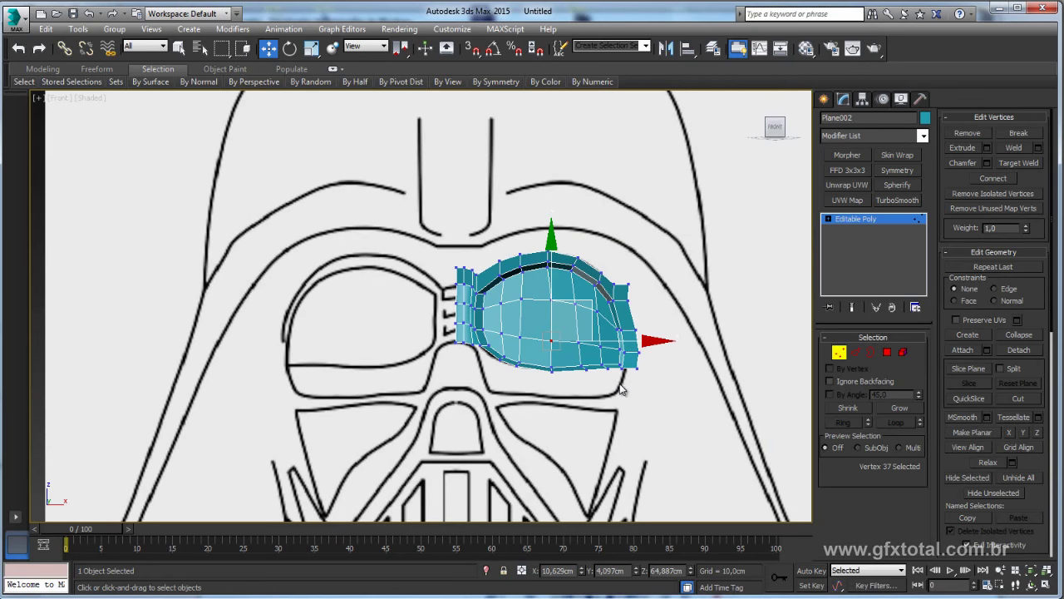
click(859, 355)
scroll(529, 367, up, 3)
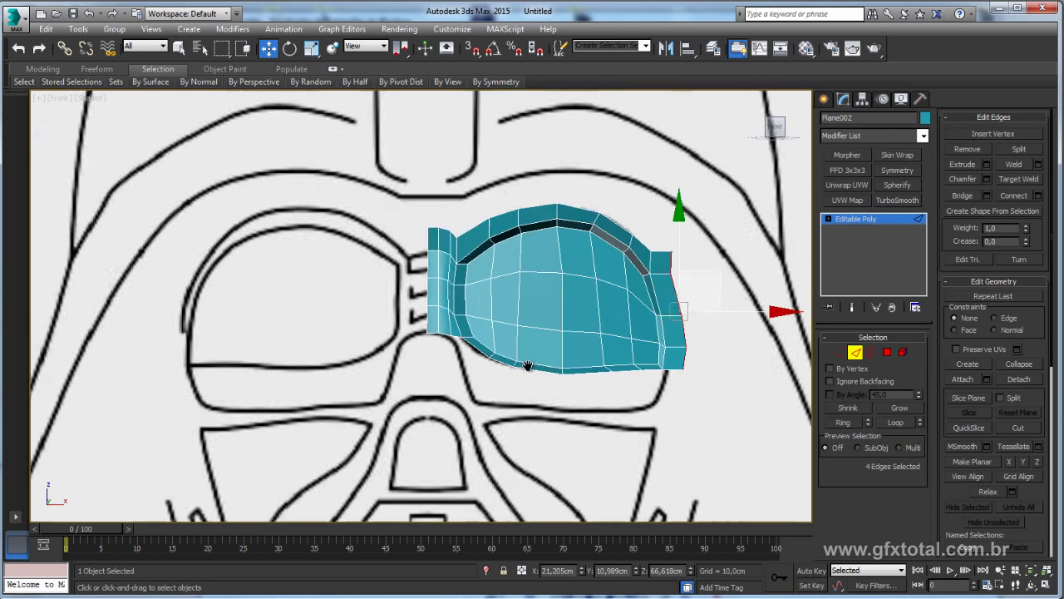
- Select the border edges along the eye patch's bottom rim
scroll(528, 366, up, 2)
click(463, 347)
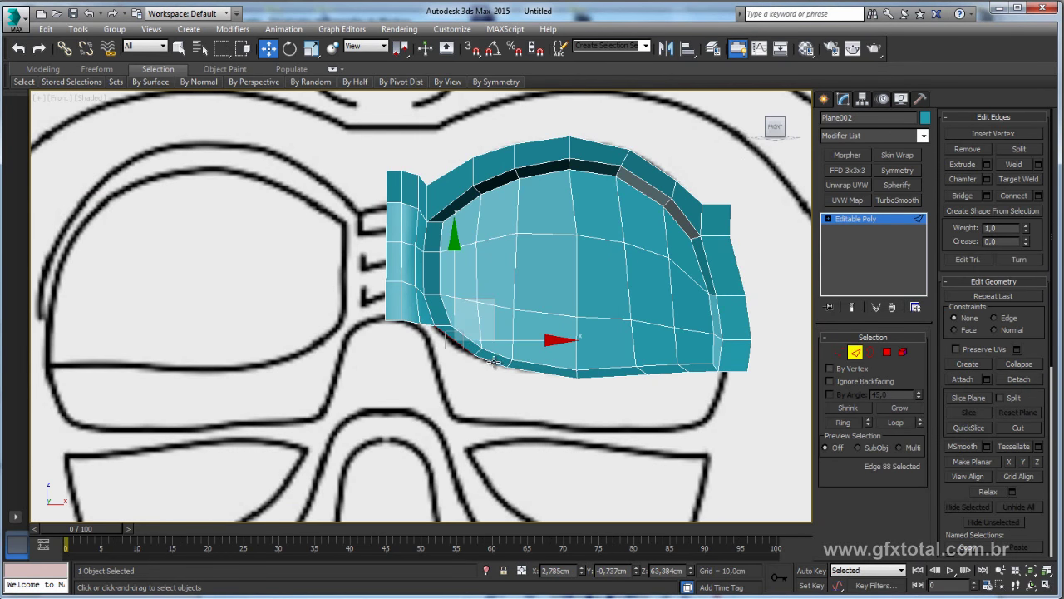
ctrl+click(553, 375)
ctrl+click(607, 374)
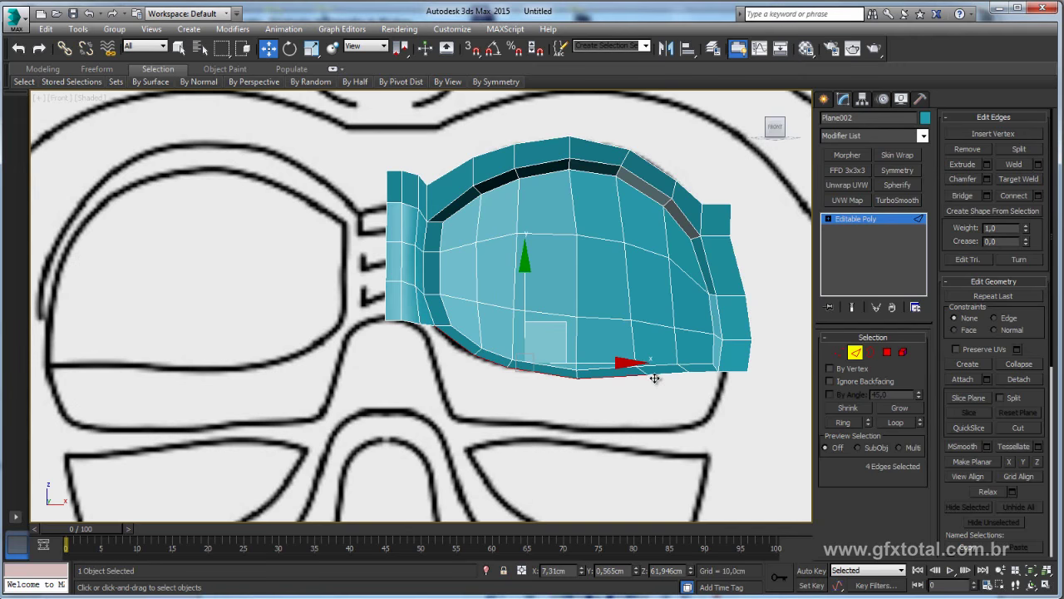
ctrl+click(670, 371)
ctrl+click(703, 374)
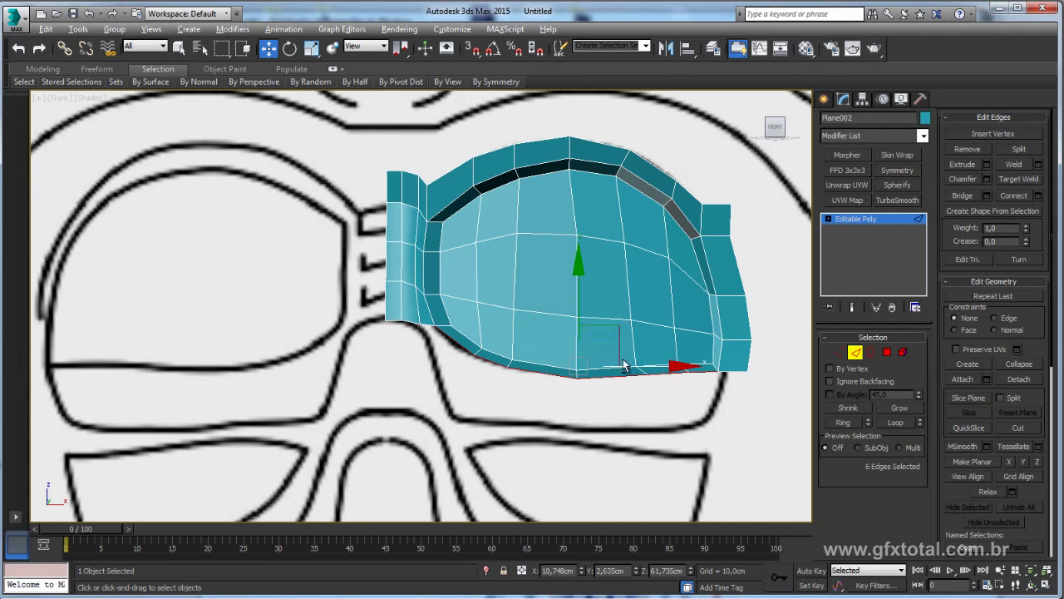
- Compare with the helmet photo, then return to Perspective view and look at the underside
key(alt+Tab)
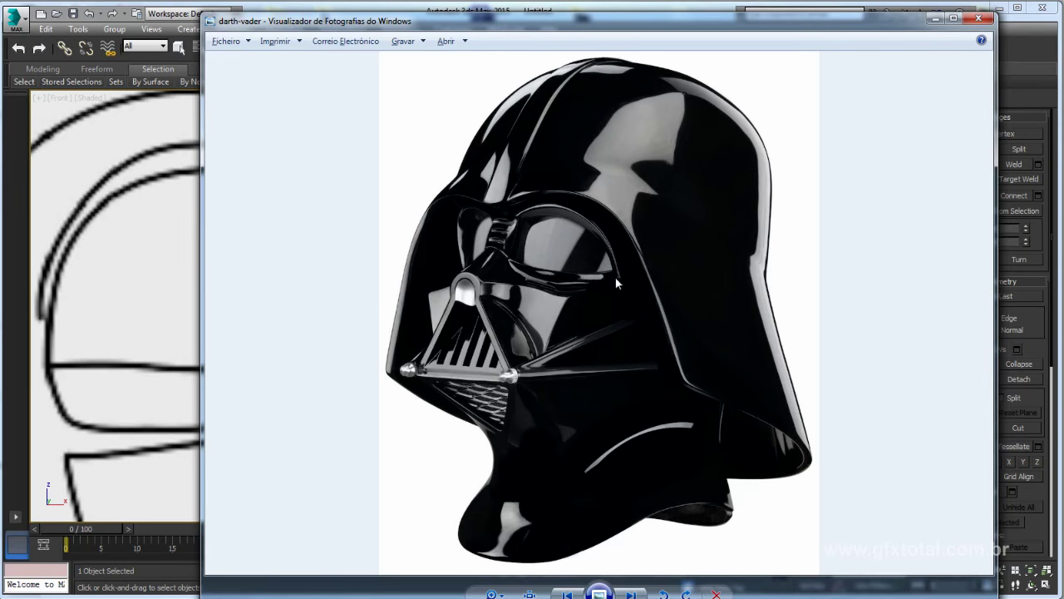
key(alt+Tab)
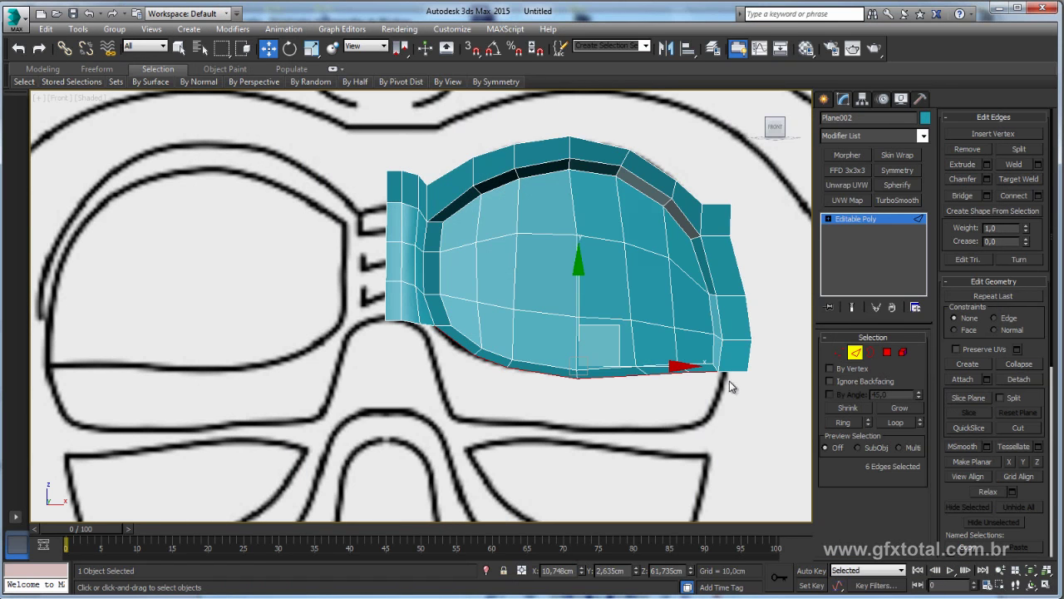
key(p)
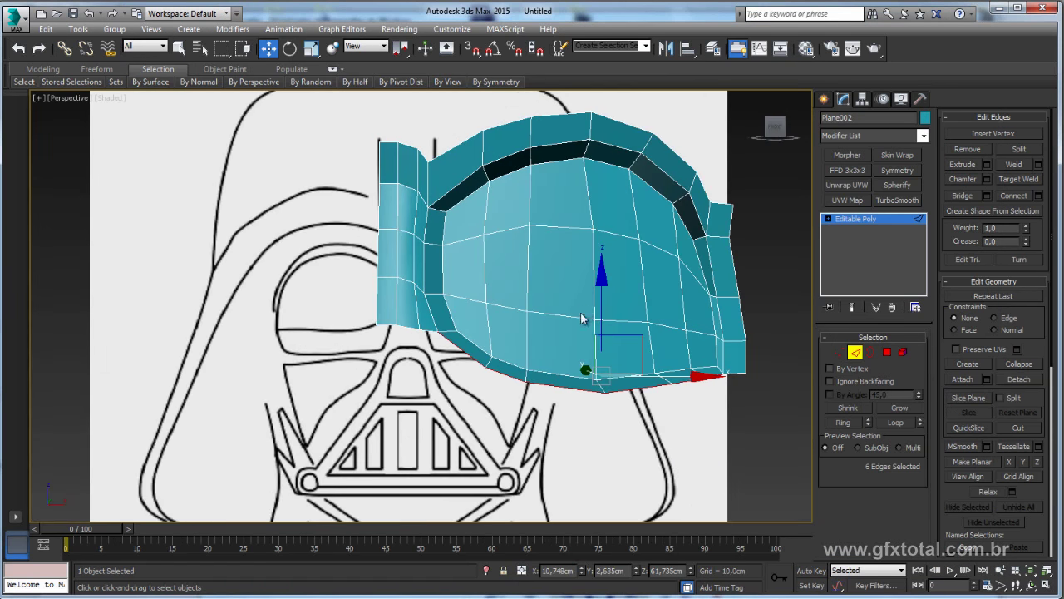
alt+middle_drag(599, 305, 549, 410)
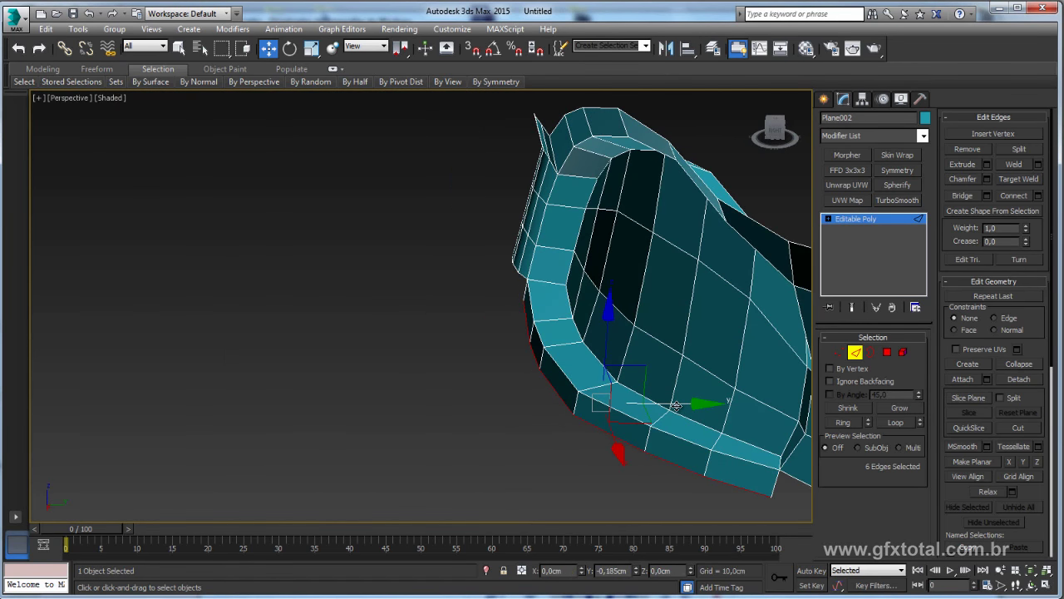
- Shift-drag the bottom rim edges down into a narrow strip, then select and scale its new edge loop
drag(657, 402, 631, 422)
key(shift+z)
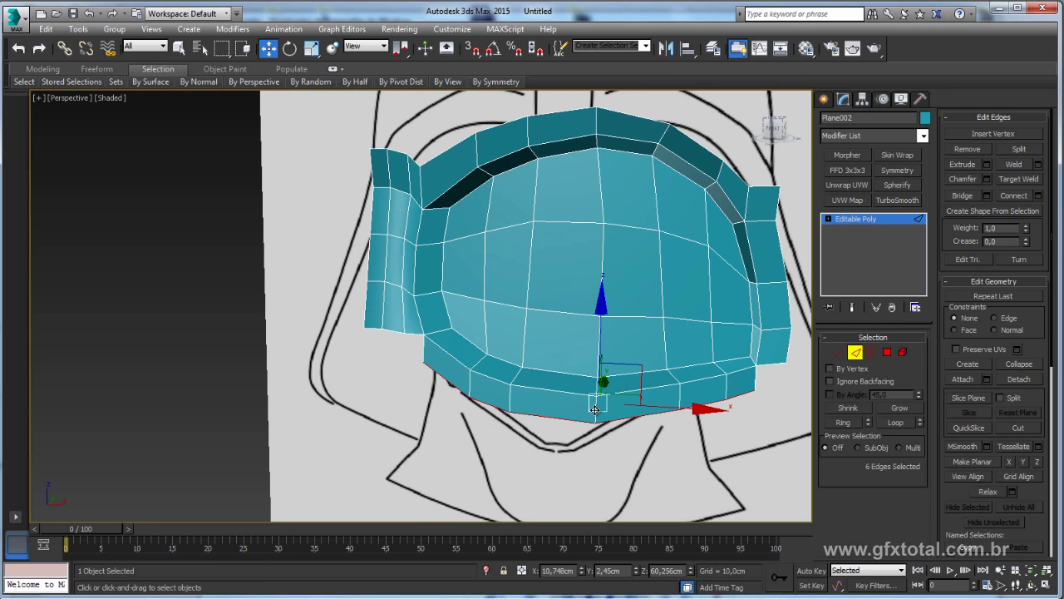
click(594, 409)
click(844, 422)
double_click(570, 419)
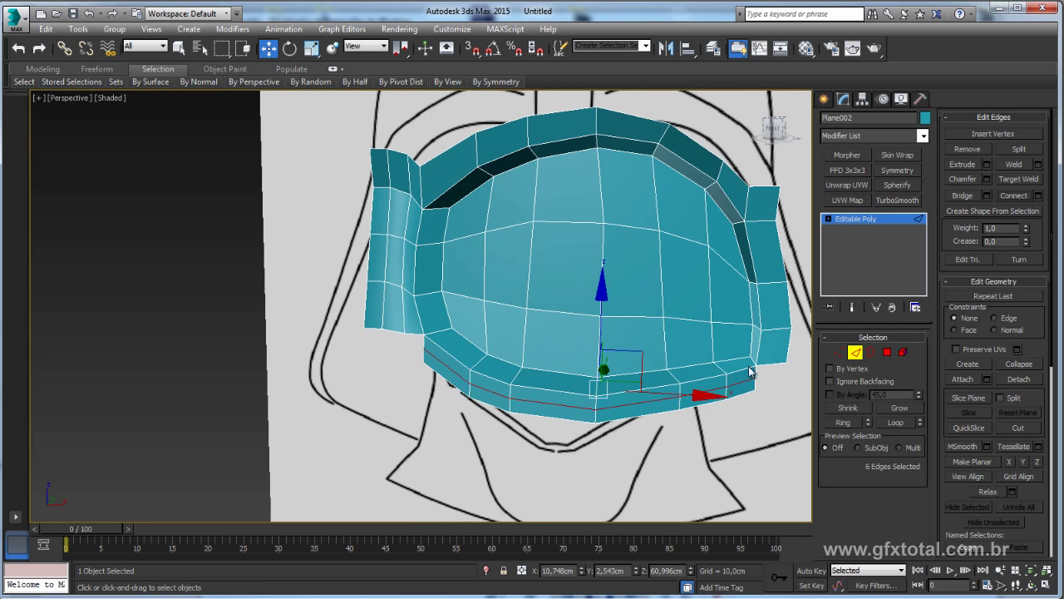
mouse_move(570, 418)
alt+middle_down()
mouse_move(633, 425)
mouse_move(604, 399)
alt+middle_up()
key(r)
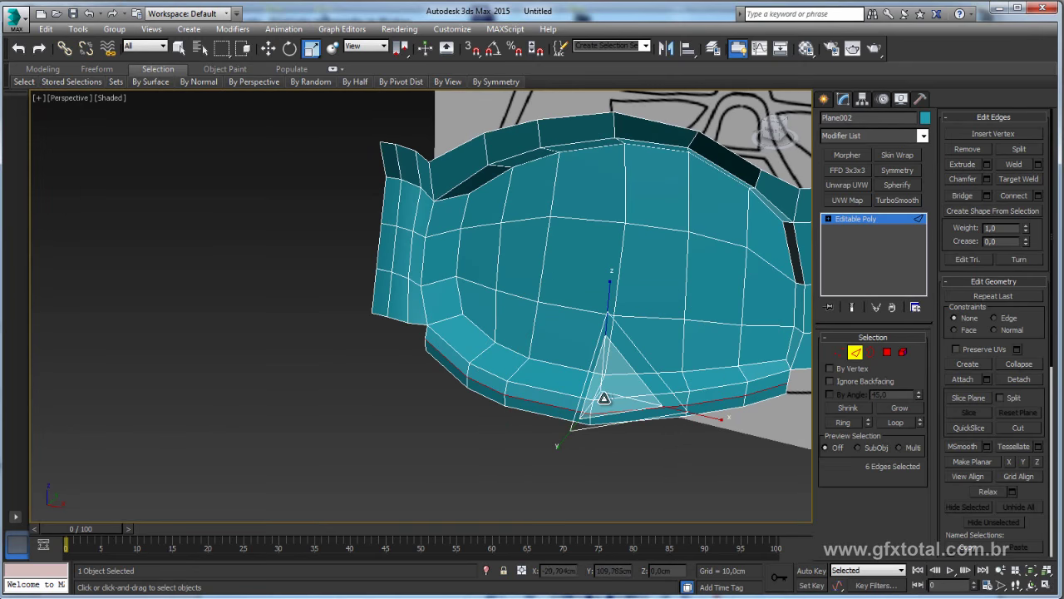
drag(614, 397, 654, 391)
key(w)
scroll(506, 385, up, 2)
scroll(439, 347, up, 3)
scroll(439, 348, up, 2)
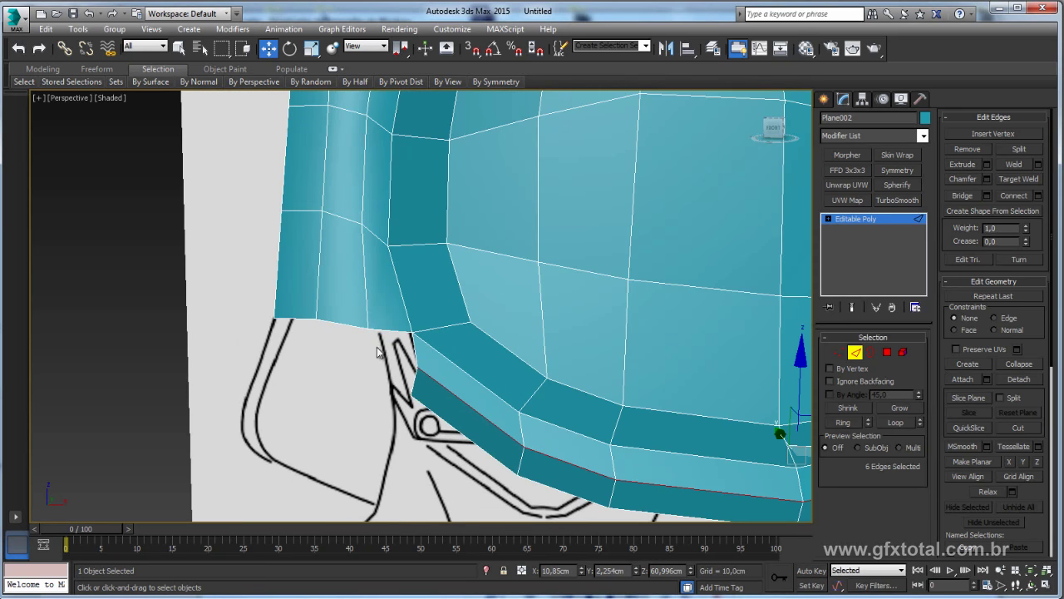
- In Front view, move the strip's lower corner vertices onto the nose outline
click(838, 351)
click(411, 394)
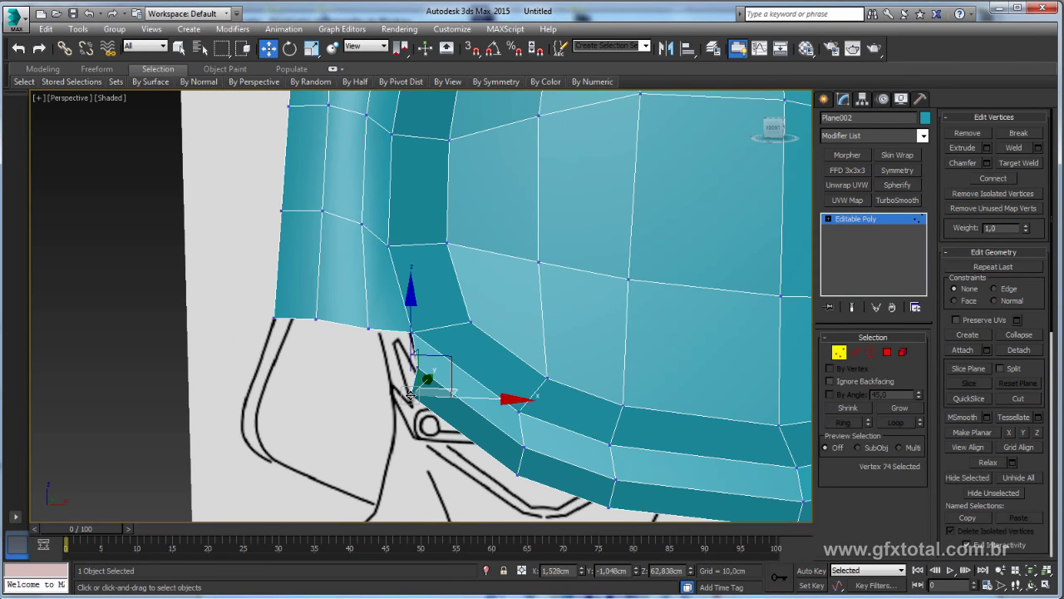
key(f)
scroll(413, 397, up, 1)
scroll(470, 337, up, 4)
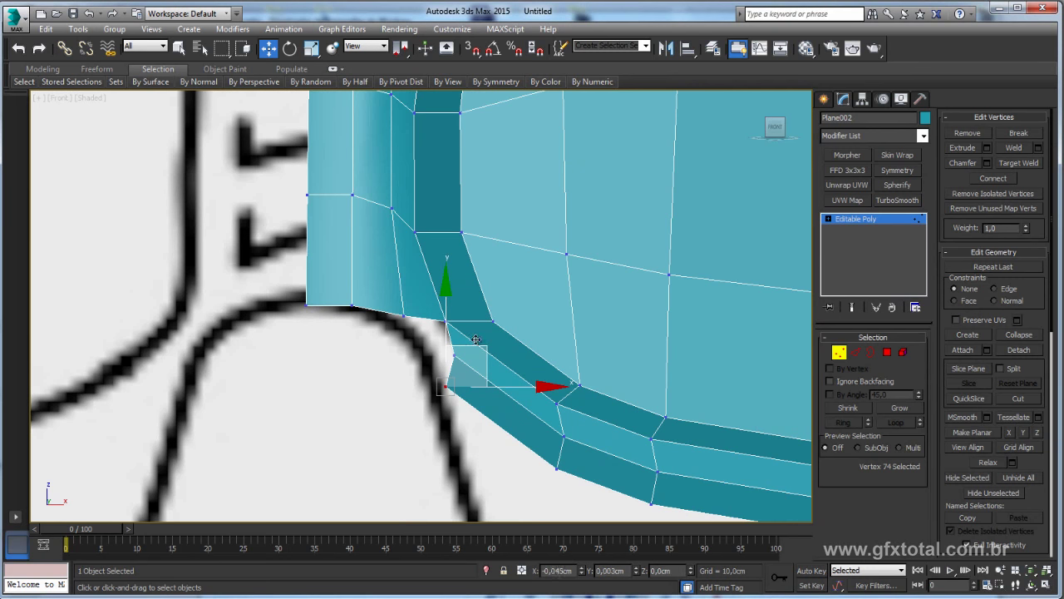
drag(462, 319, 464, 323)
scroll(421, 319, down, 2)
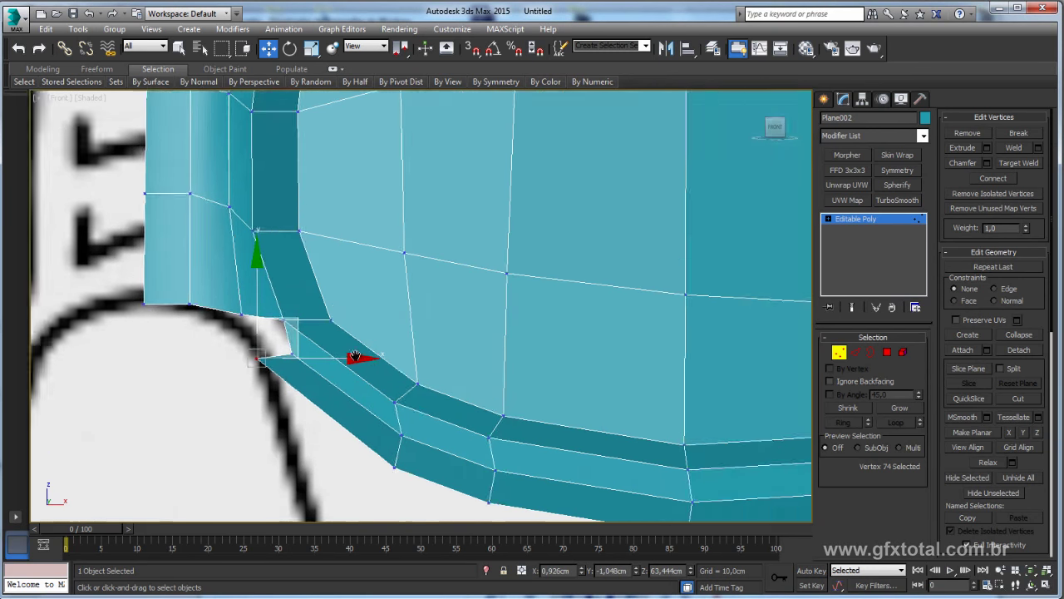
scroll(696, 361, down, 2)
scroll(553, 411, up, 4)
ctrl+click(540, 422)
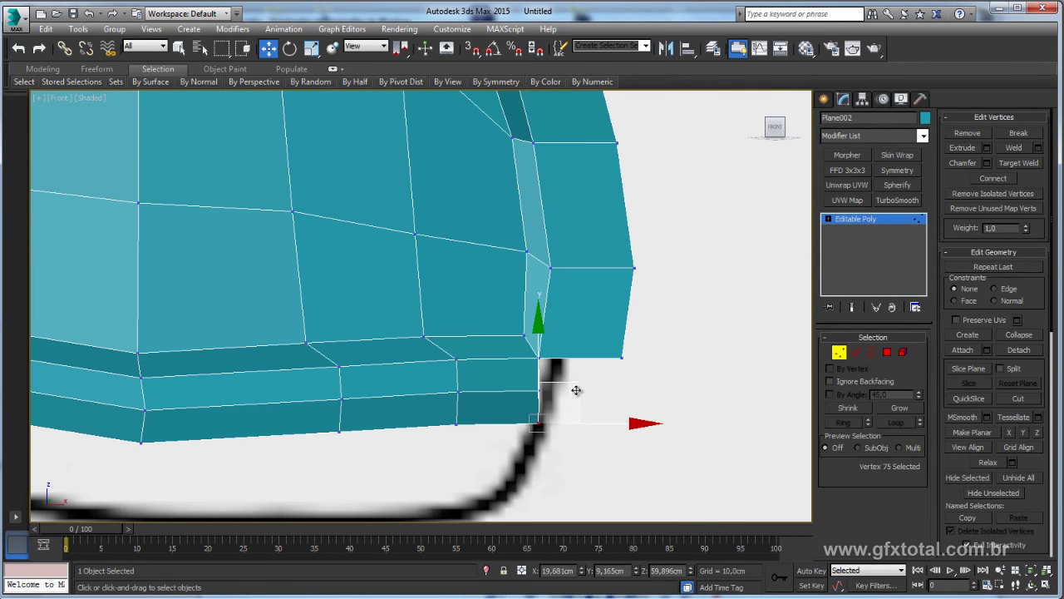
drag(574, 388, 610, 361)
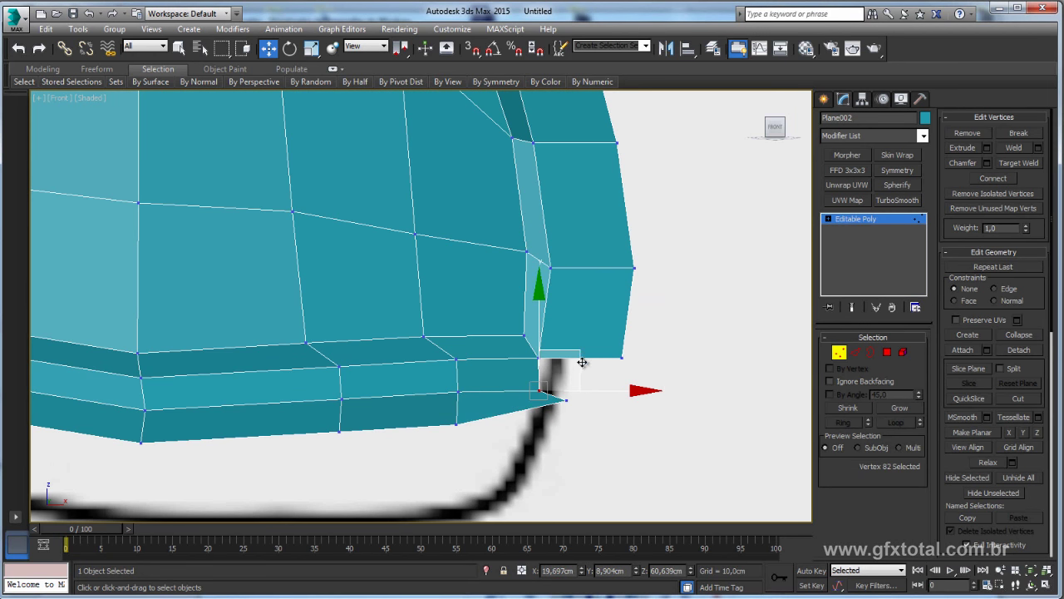
- Raise the patch's inner lower corner and neighbouring rim vertices up to the reference line
ctrl+click(538, 363)
drag(537, 363, 565, 326)
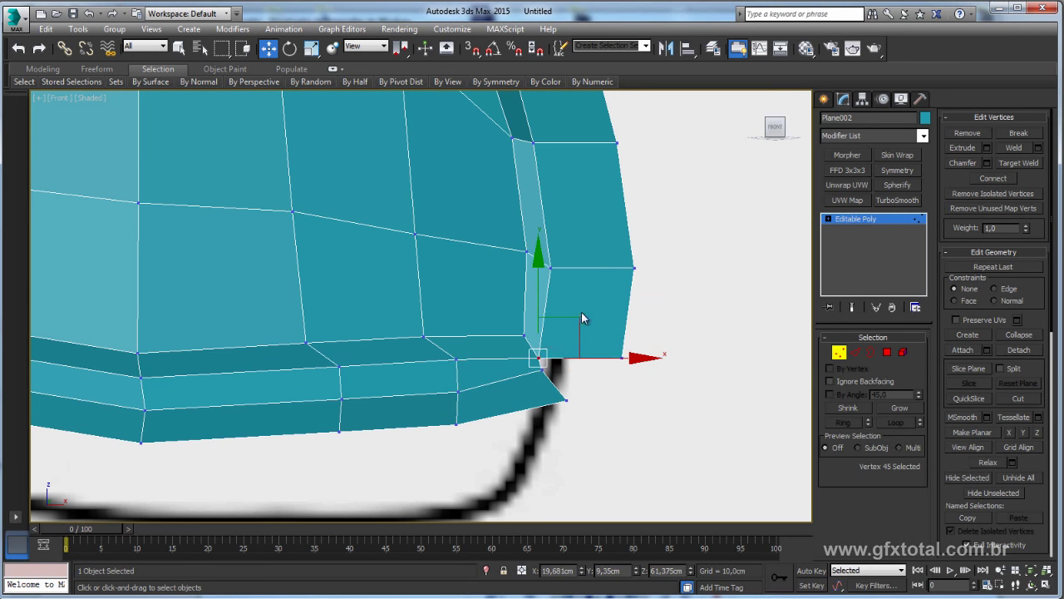
click(566, 400)
mouse_move(606, 358)
mouse_down()
mouse_move(613, 342)
mouse_move(592, 328)
mouse_up()
click(621, 356)
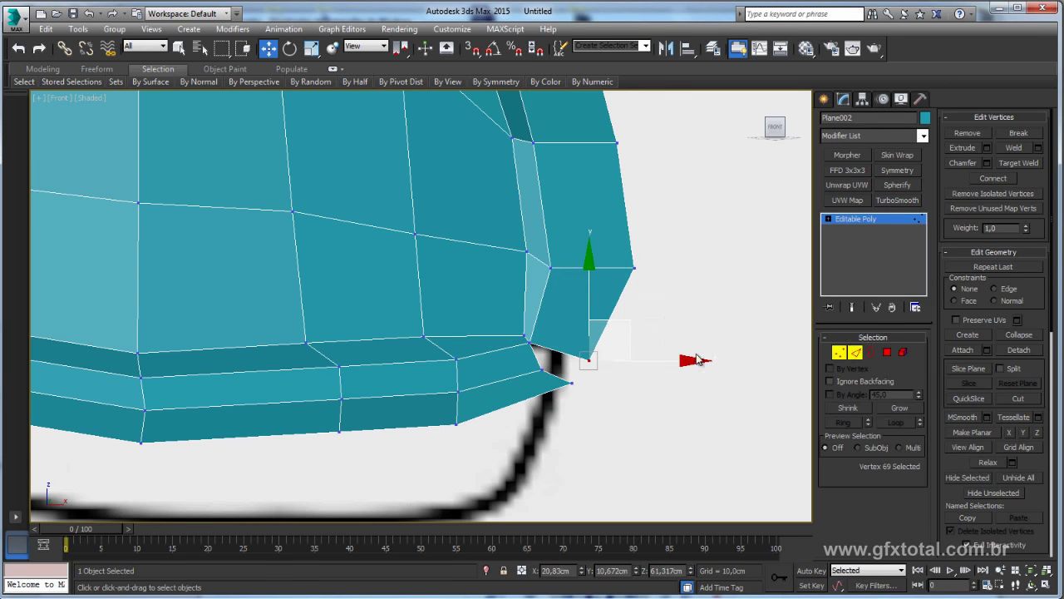
- Bridge two pairs of facing edges to fill the corner gap with new faces
key(2)
click(561, 354)
ctrl+click(553, 378)
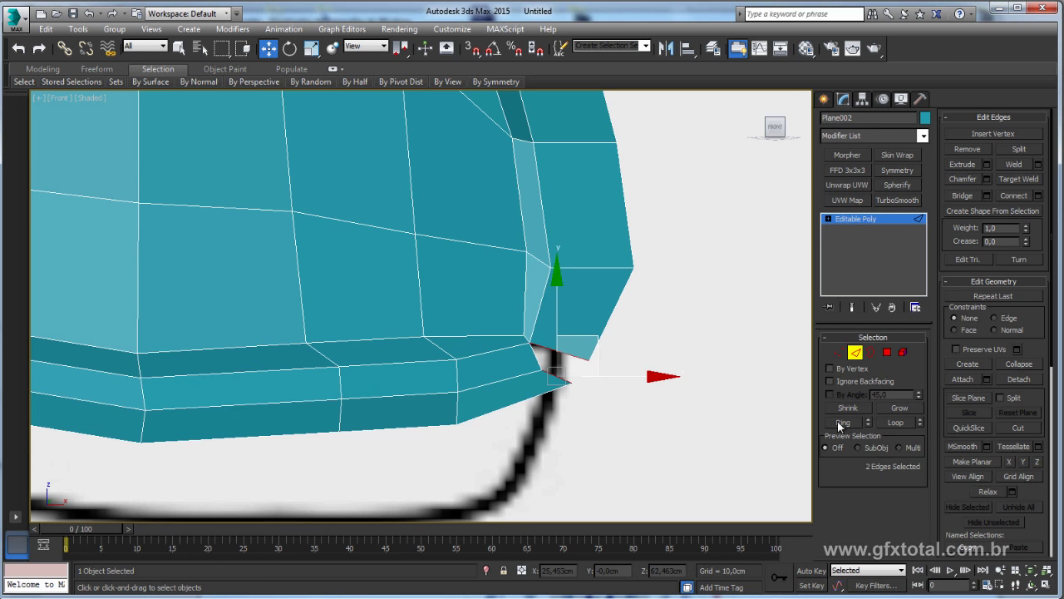
click(965, 203)
scroll(597, 304, up, 3)
scroll(399, 344, down, 3)
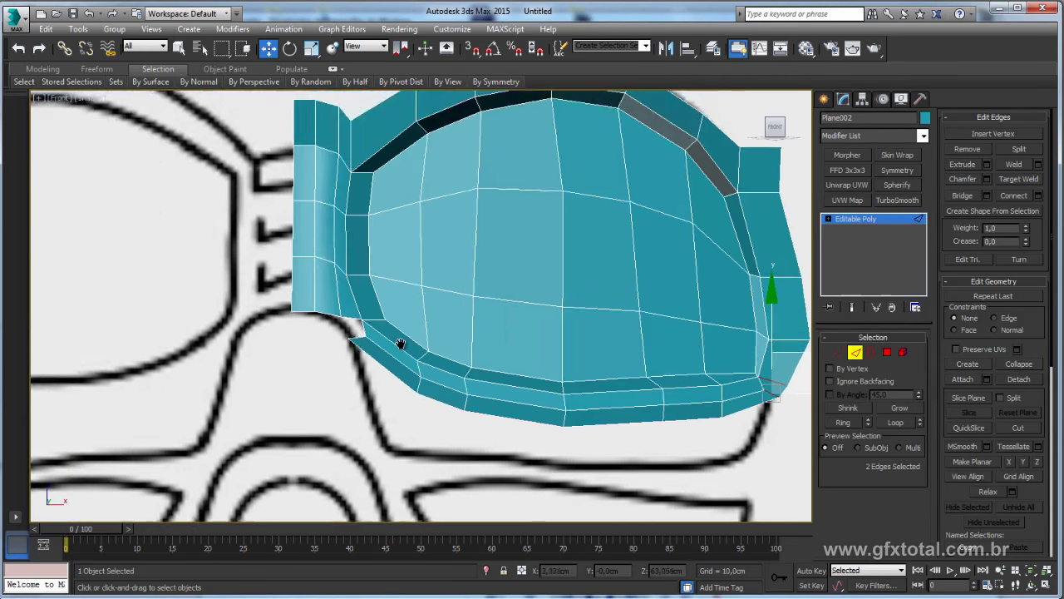
scroll(322, 341, up, 4)
click(313, 329)
ctrl+click(292, 271)
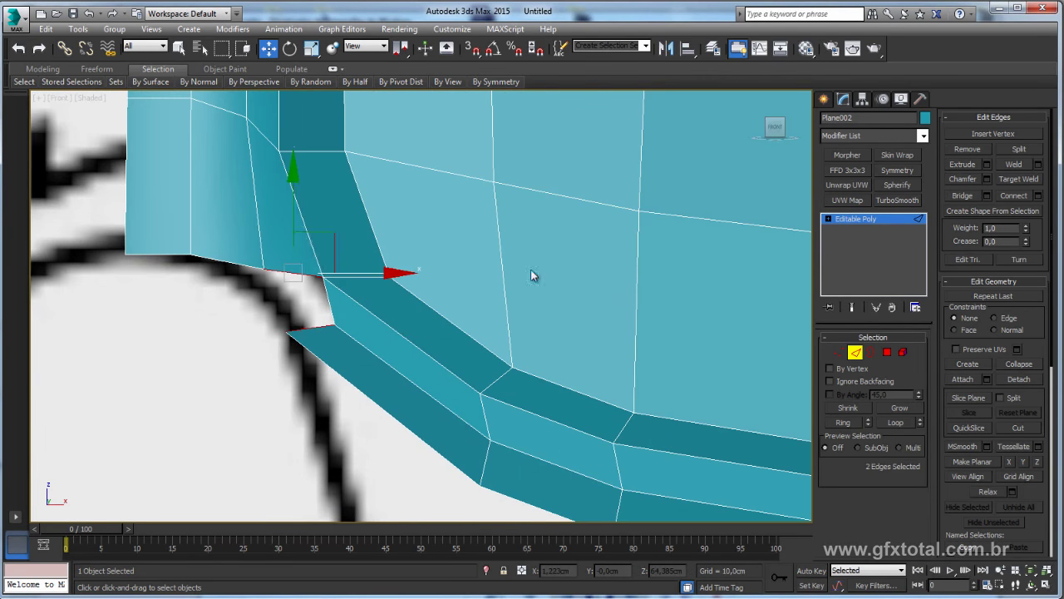
click(960, 195)
scroll(470, 287, down, 2)
scroll(538, 287, down, 2)
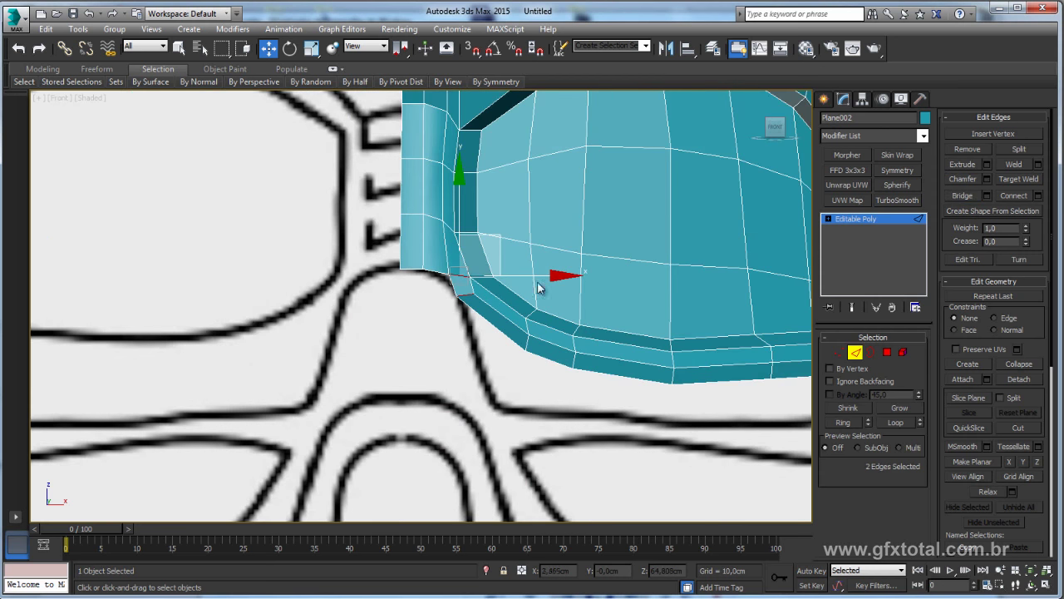
- Select the vertices where the new faces meet, then return to Perspective view
click(839, 353)
scroll(511, 336, up, 2)
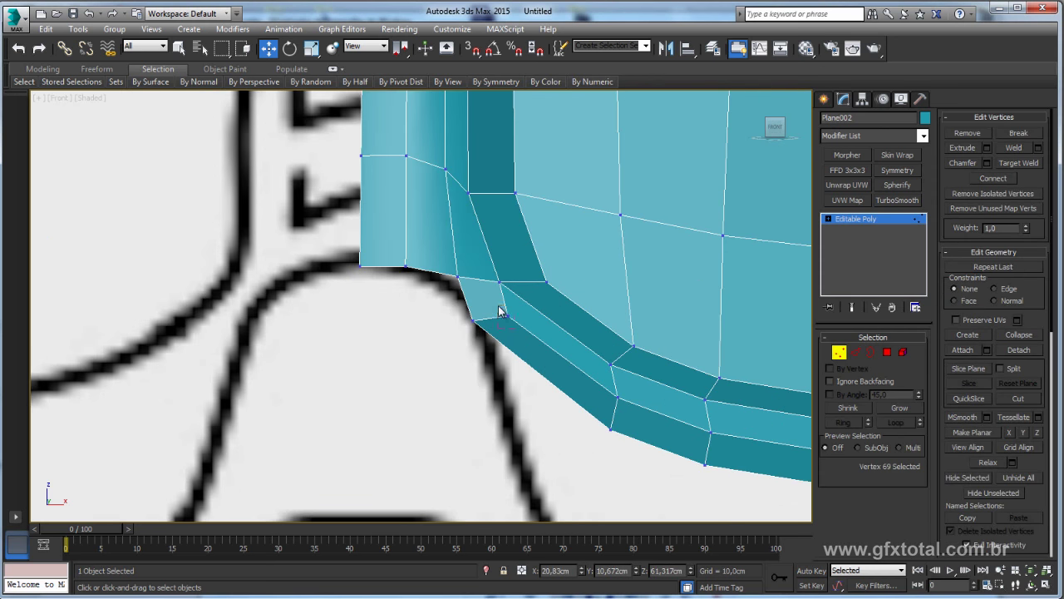
click(499, 311)
click(473, 321)
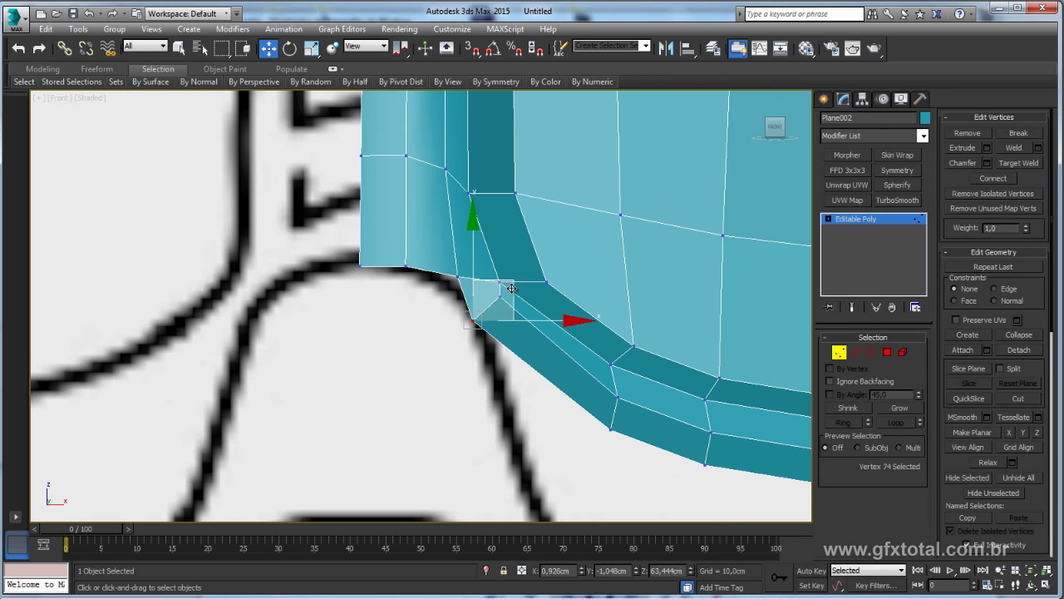
scroll(509, 295, down, 2)
scroll(486, 331, down, 2)
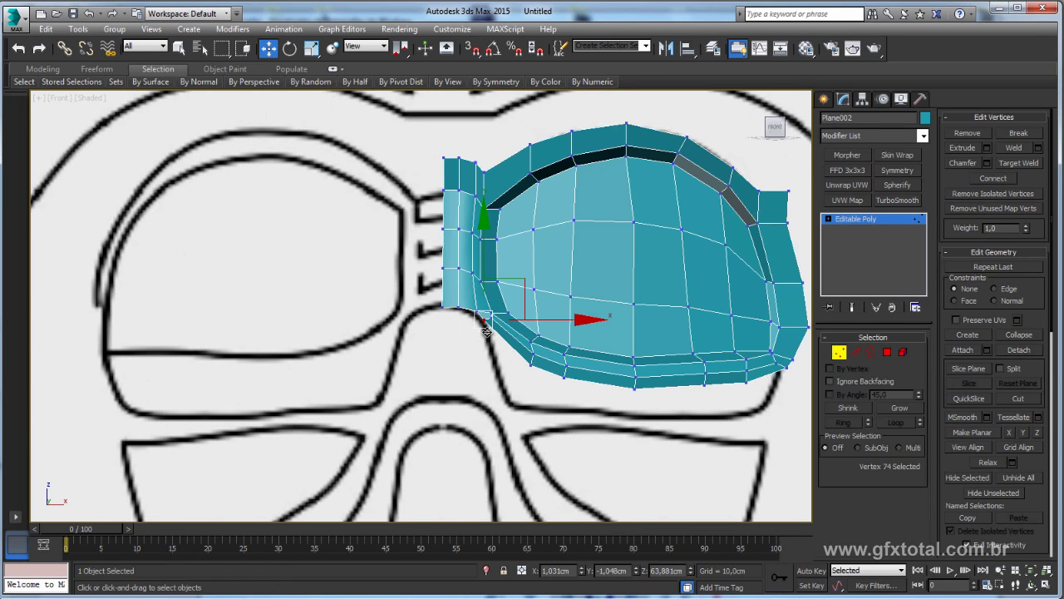
scroll(487, 331, up, 1)
scroll(608, 302, down, 1)
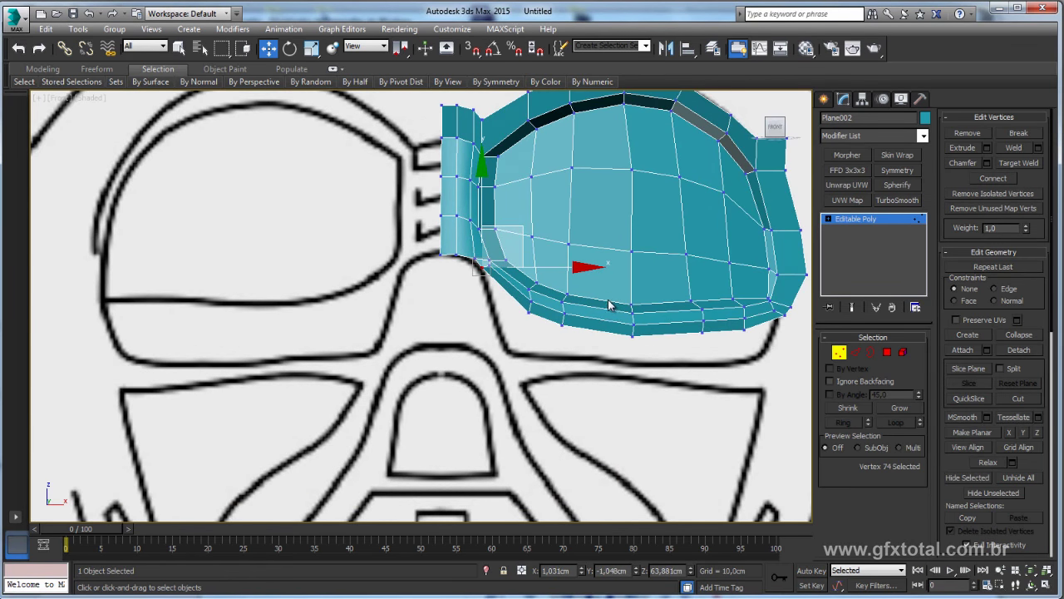
scroll(608, 301, down, 2)
key(p)
alt+middle_drag(710, 335, 536, 380)
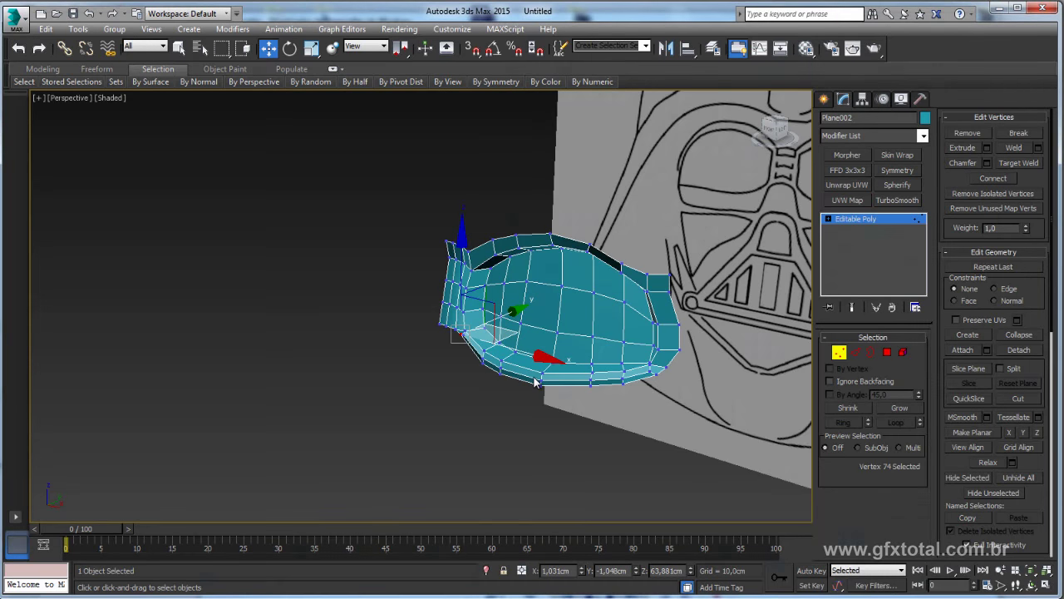
key(alt+Tab)
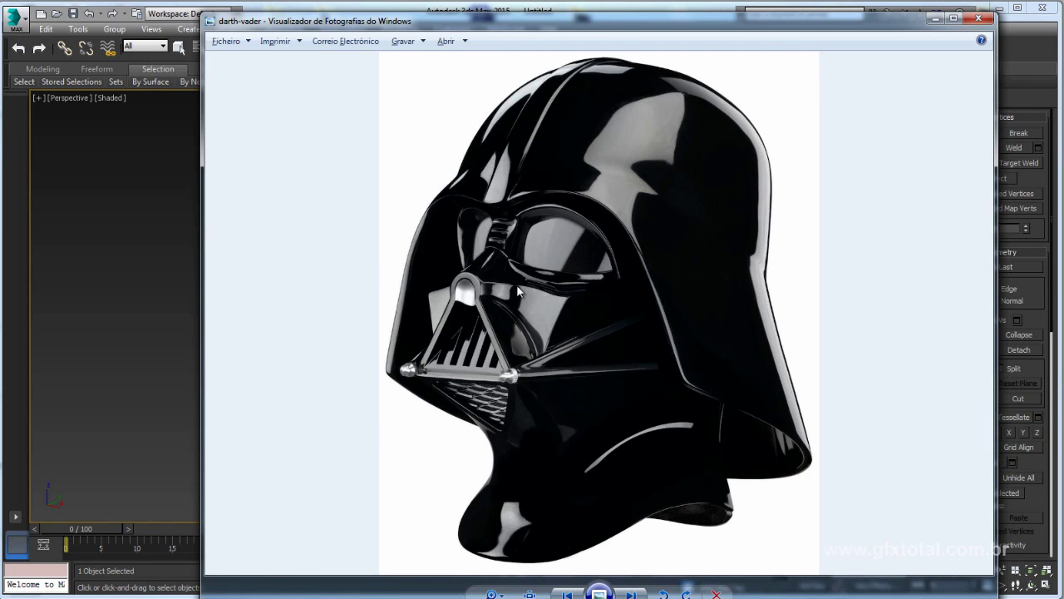
key(alt+Tab)
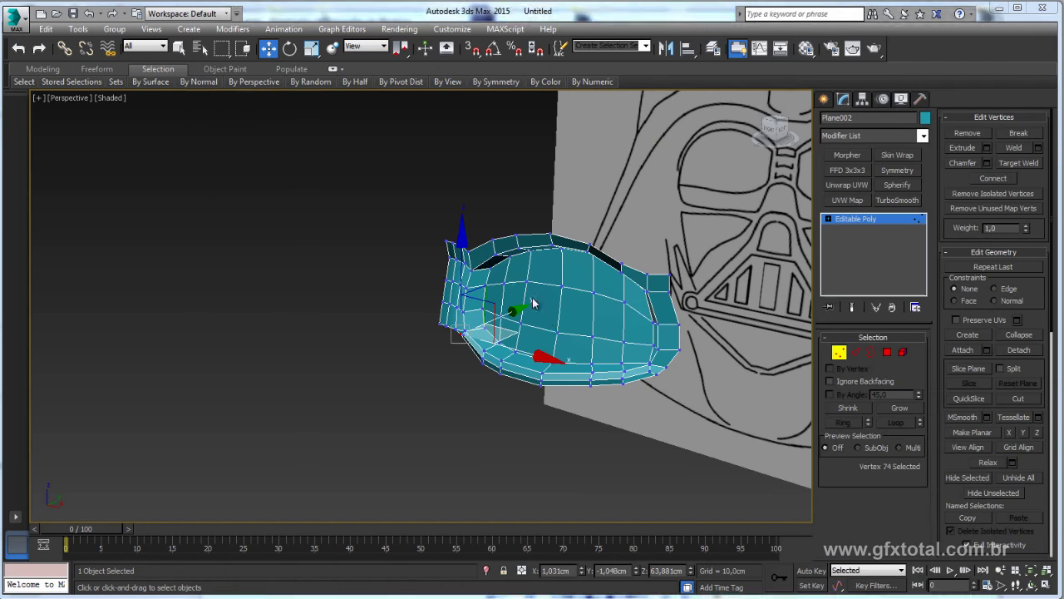
alt+middle_drag(532, 366, 564, 357)
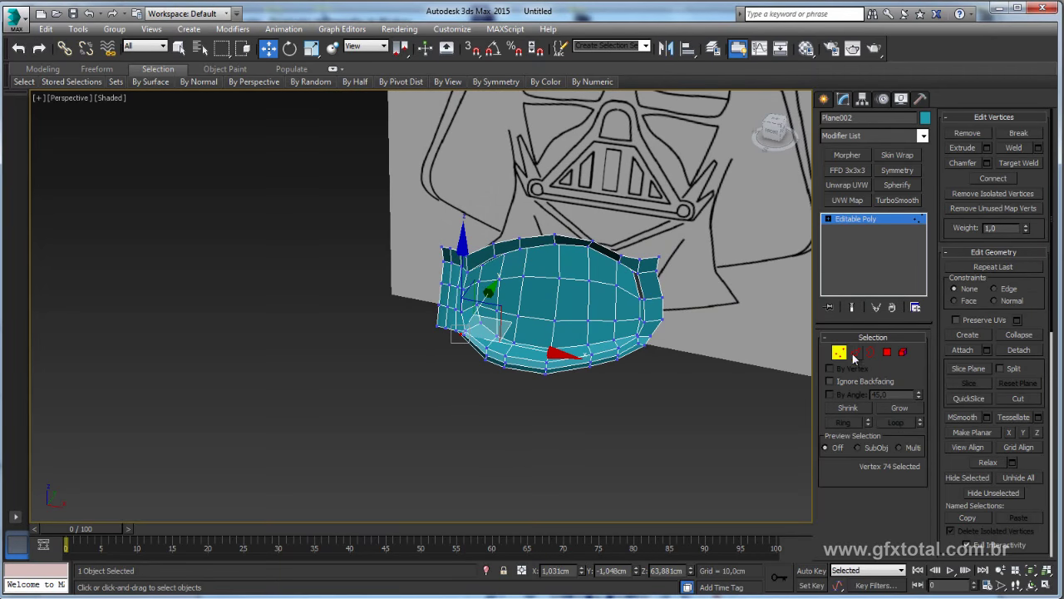
click(855, 353)
key(alt+Tab)
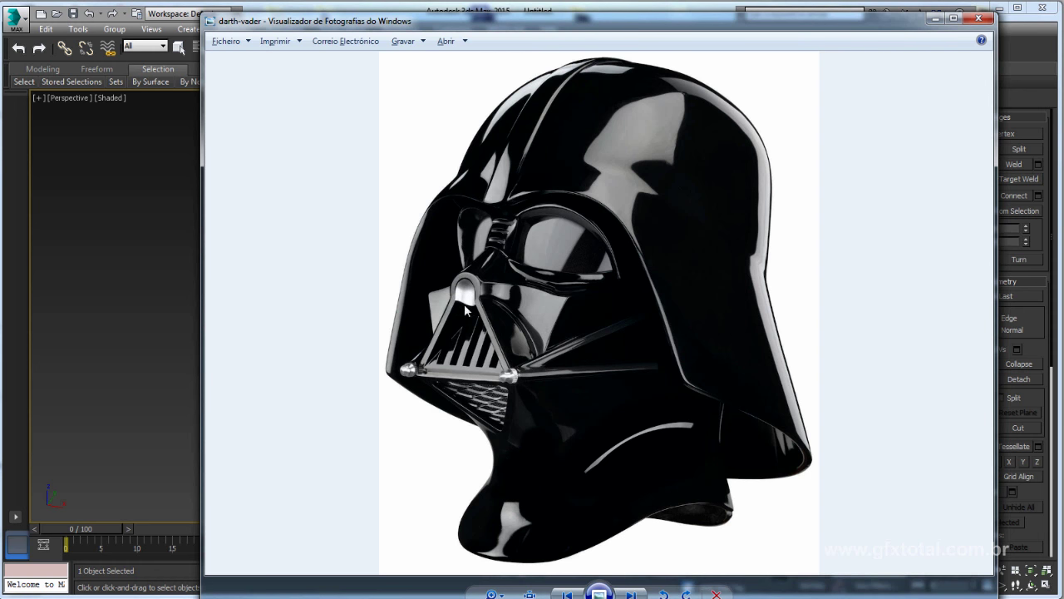
key(alt+Tab)
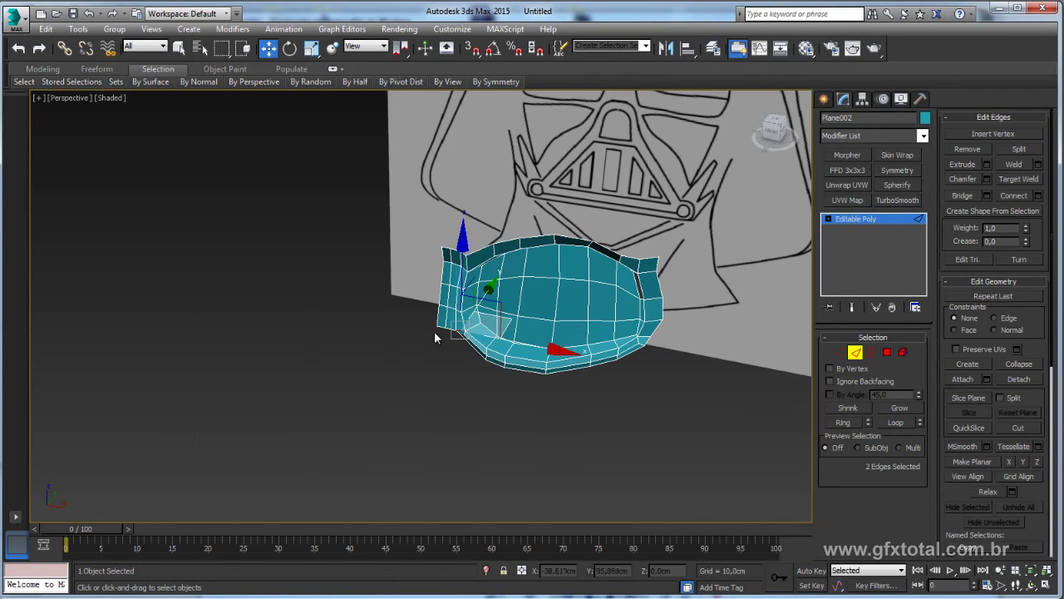
- Grow the edge selection with Ring and Loop, then keep only the two bottom edges
scroll(434, 331, up, 5)
scroll(540, 280, down, 2)
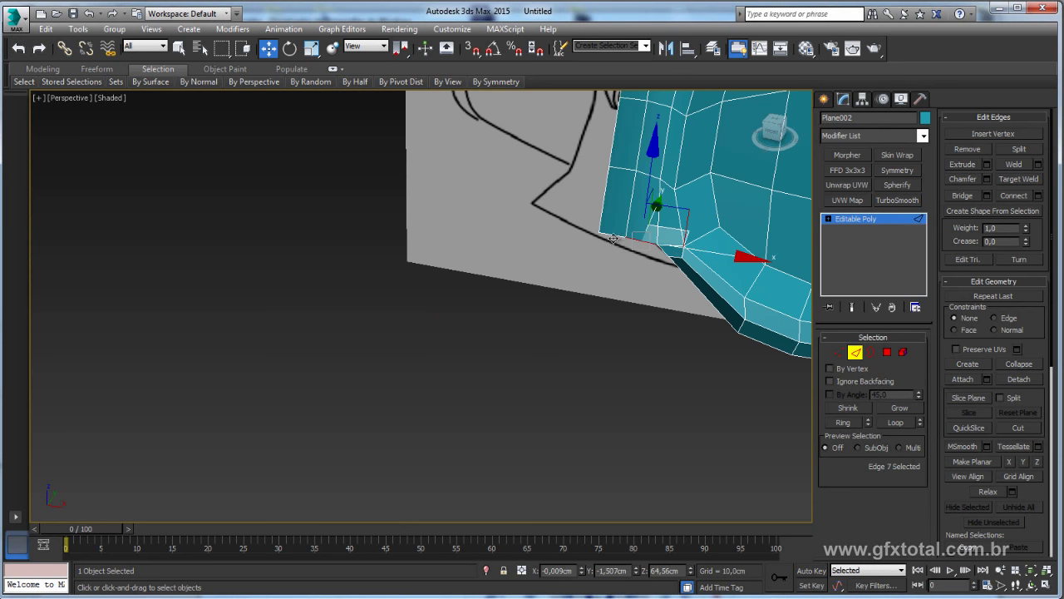
alt+middle_drag(584, 266, 516, 499)
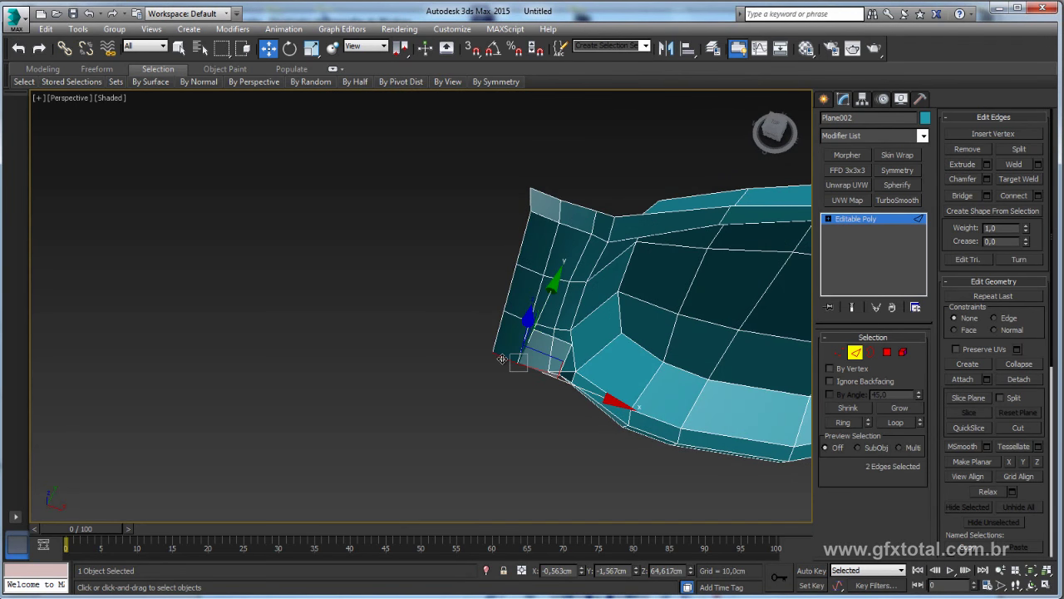
click(846, 424)
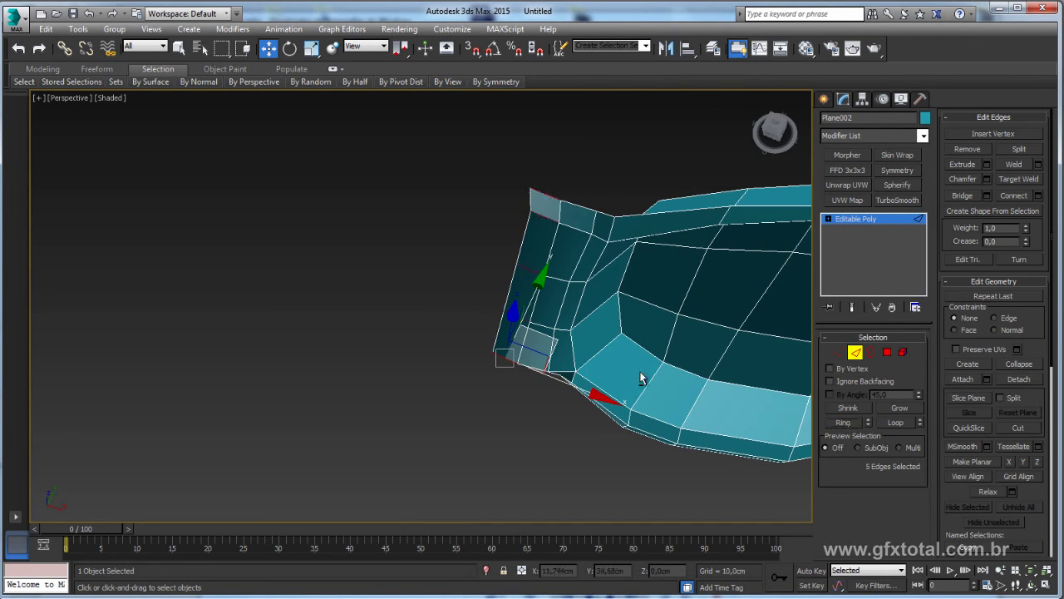
mouse_move(582, 358)
alt+middle_down()
mouse_move(561, 335)
mouse_move(589, 265)
mouse_move(502, 447)
alt+middle_up()
click(899, 407)
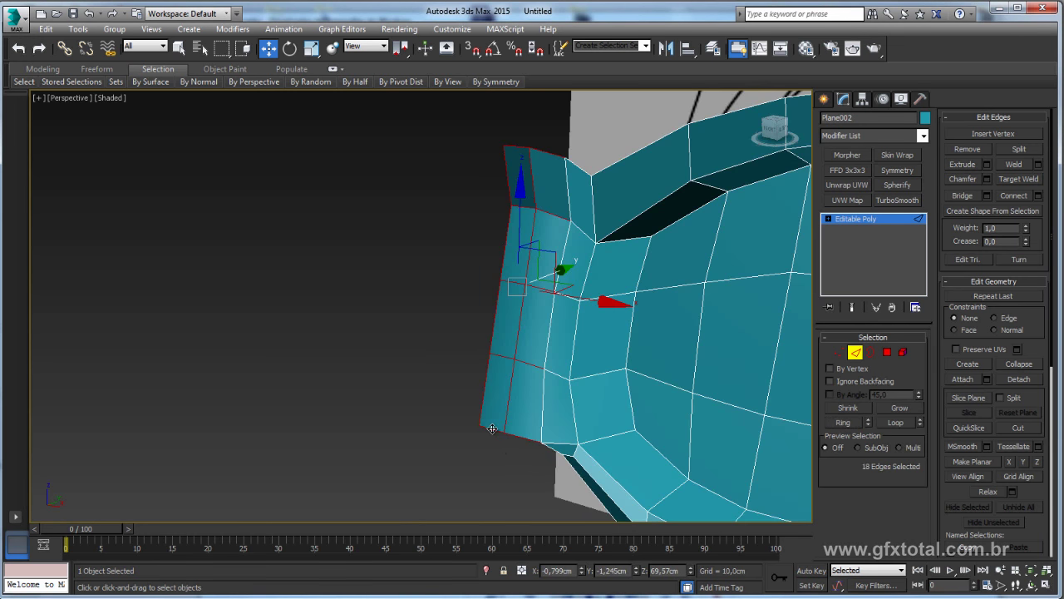
click(492, 428)
- In Front view, drag the two bottom edges downward to extend the inner panel
mouse_move(492, 428)
alt+middle_down()
mouse_move(596, 390)
mouse_move(573, 360)
alt+middle_up()
key(f)
scroll(573, 360, up, 3)
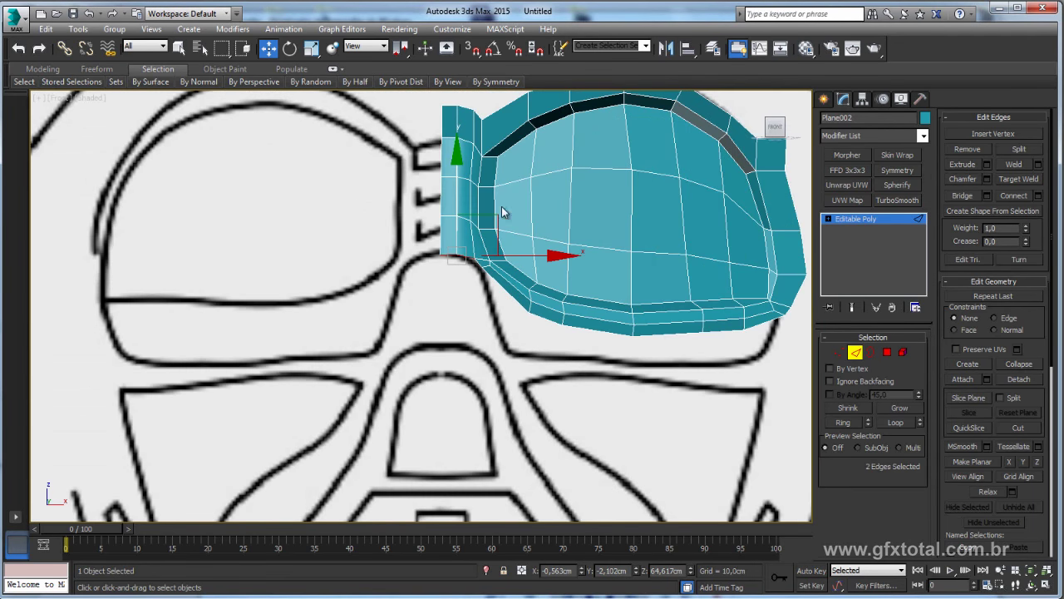
shift+drag(456, 183, 455, 273)
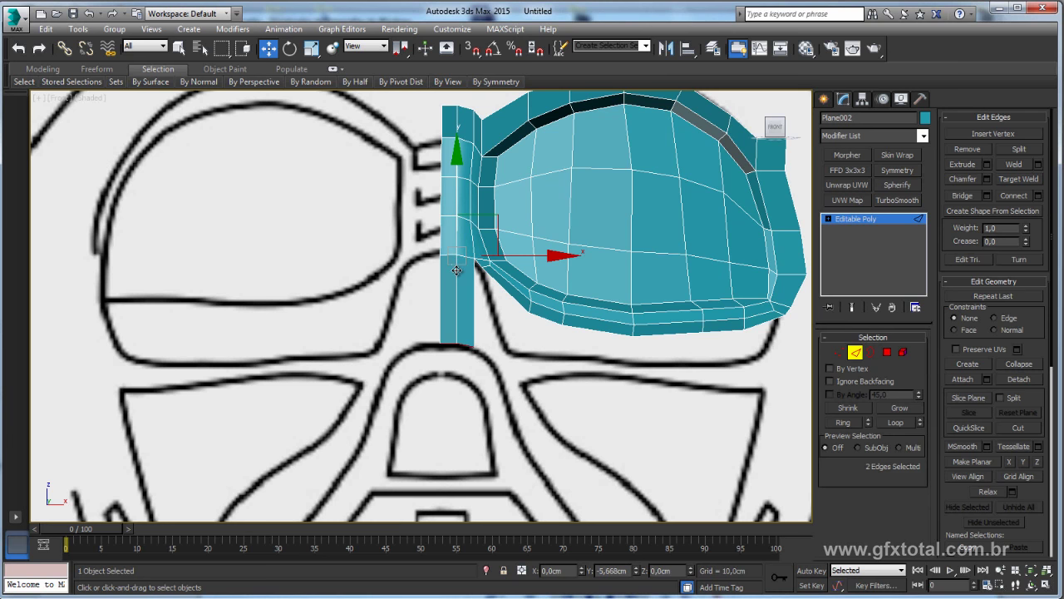
- In Perspective view, extrude the bottom edges forward into a long new strip
scroll(632, 389, down, 4)
key(p)
scroll(510, 404, up, 5)
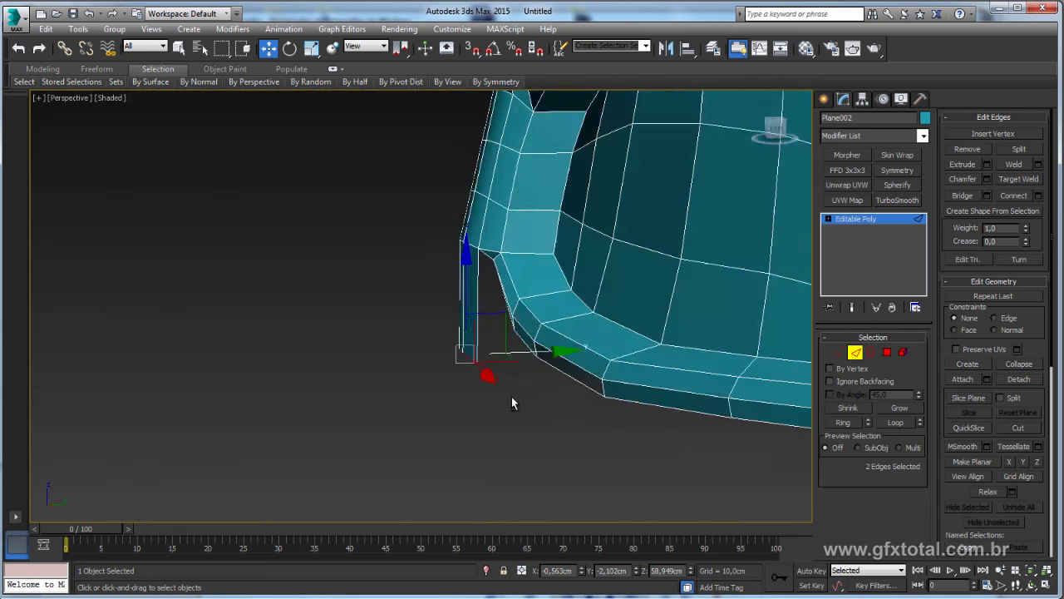
shift+drag(553, 357, 375, 361)
mouse_move(375, 361)
alt+middle_down()
mouse_move(477, 388)
mouse_move(388, 405)
mouse_move(344, 364)
alt+middle_up()
drag(355, 350, 355, 351)
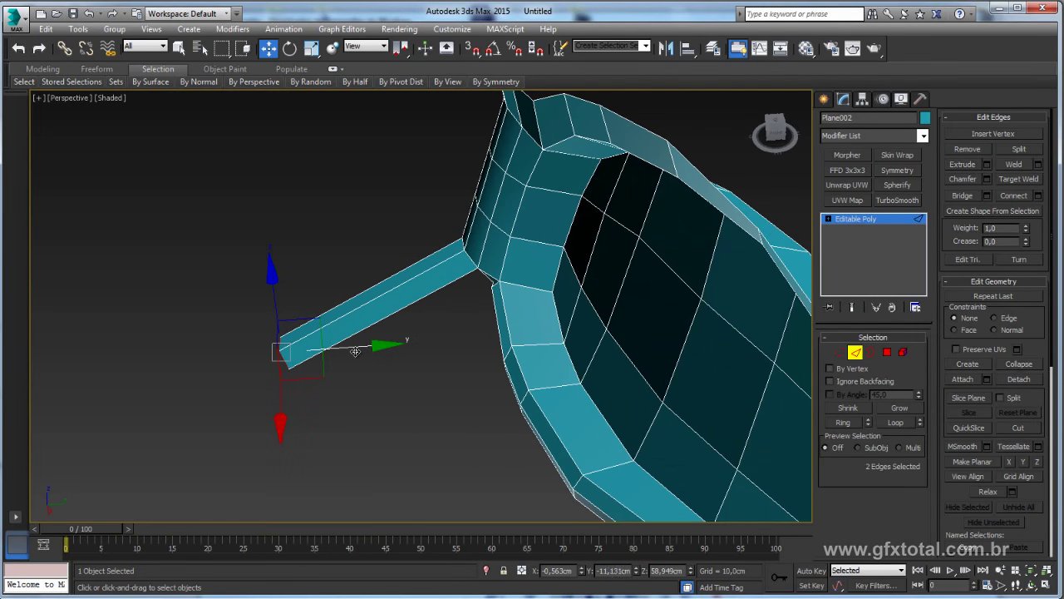
mouse_move(440, 344)
alt+middle_down()
mouse_move(507, 335)
mouse_move(440, 345)
alt+middle_up()
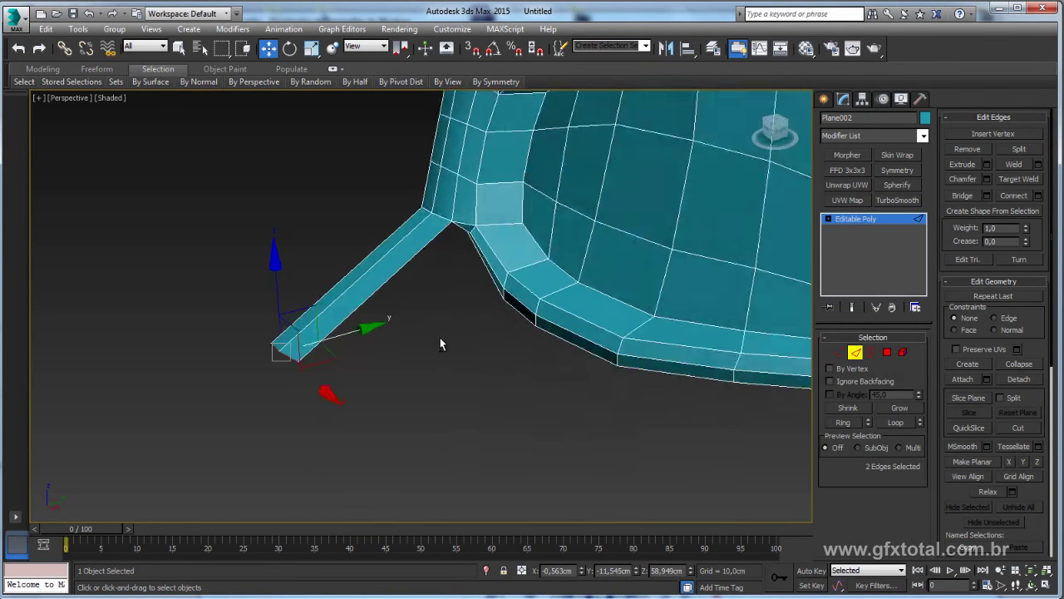
click(312, 47)
alt+middle_drag(333, 350, 275, 355)
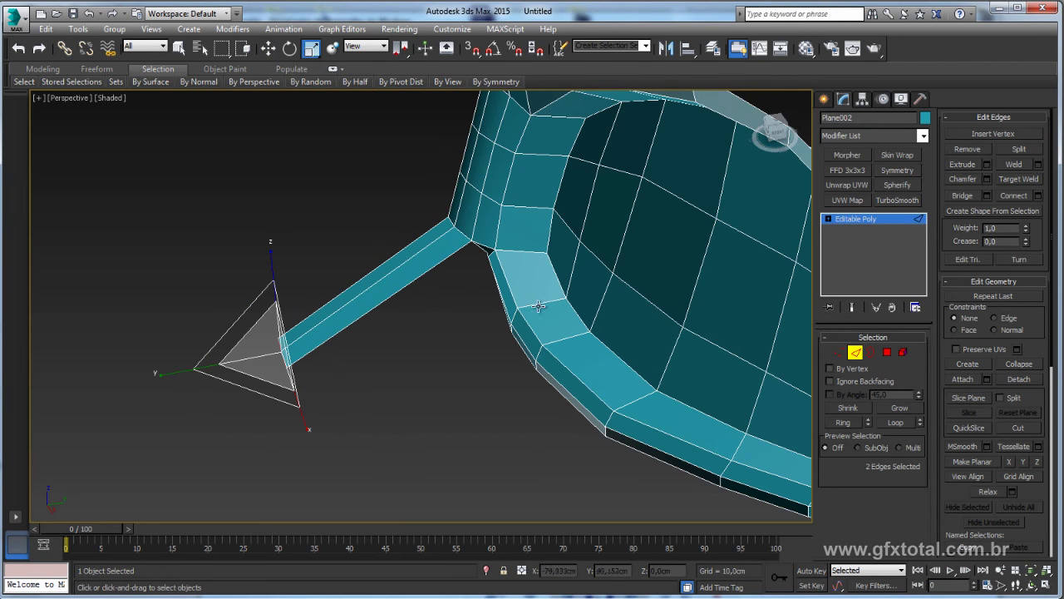
alt+middle_drag(539, 306, 518, 302)
- In Front view, pull the strip's bottom edge further down
key(f)
scroll(538, 291, up, 3)
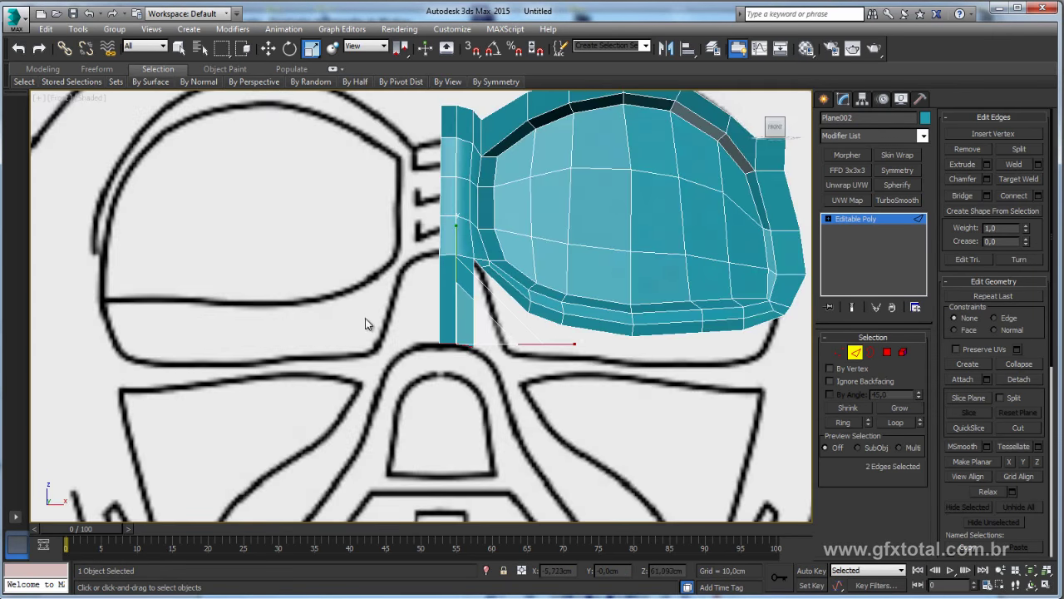
middle_drag(369, 324, 375, 302)
key(w)
drag(464, 257, 464, 284)
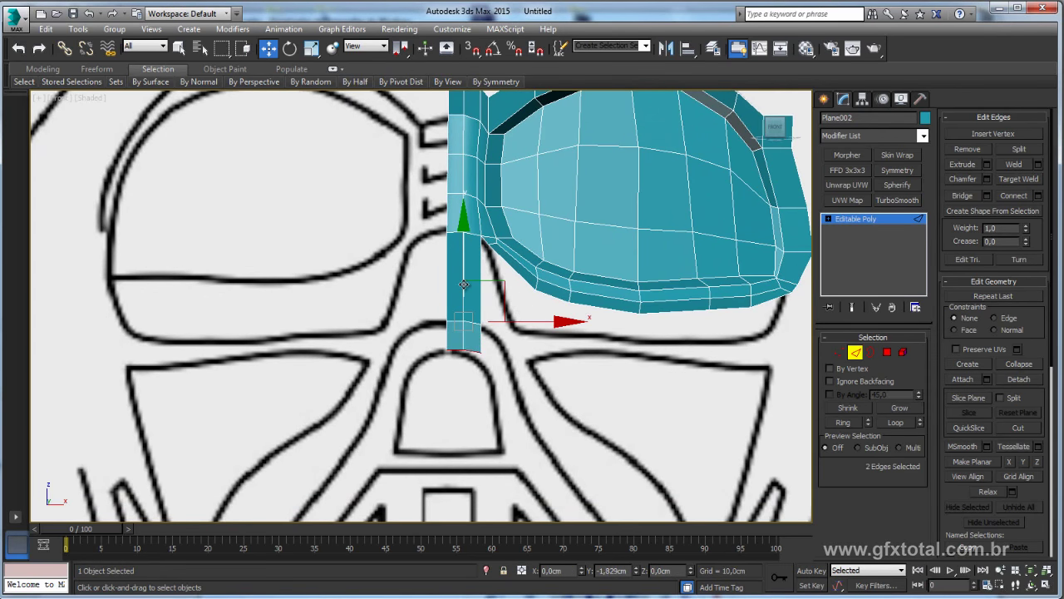
scroll(478, 299, up, 2)
scroll(499, 315, up, 3)
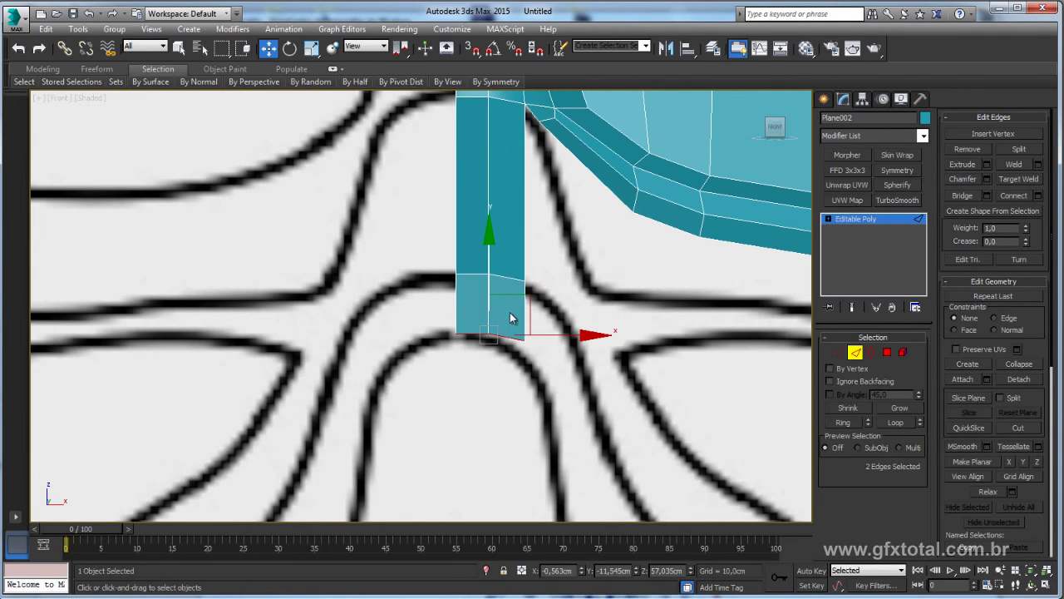
- Adjust the strip's bottom vertices slightly left and down to fit the outline
click(839, 352)
mouse_move(554, 370)
mouse_down()
mouse_move(494, 328)
mouse_move(539, 301)
mouse_move(550, 307)
mouse_up()
click(517, 340)
click(523, 287)
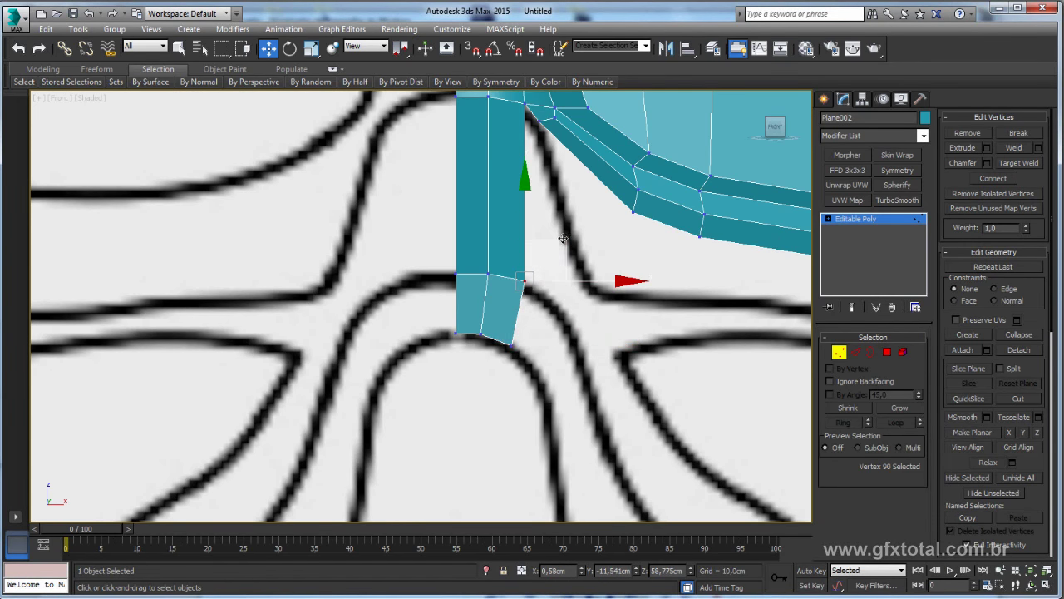
drag(563, 234, 564, 247)
drag(479, 291, 520, 252)
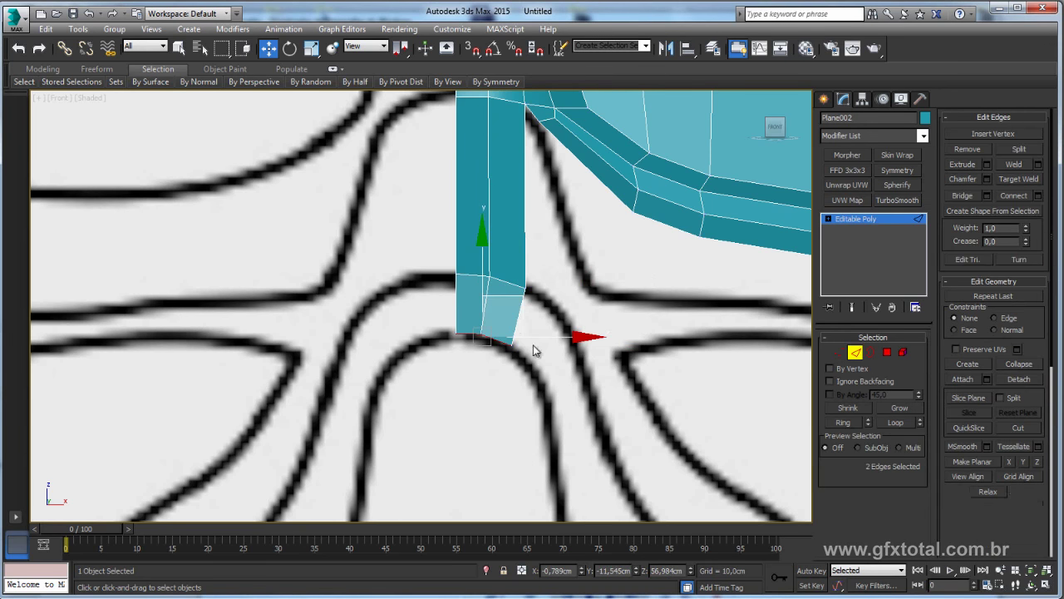
- Extrude a new segment down-right from the bottom edge and align its vertices to the nose curve
key(2)
click(516, 323)
middle_drag(554, 333, 422, 263)
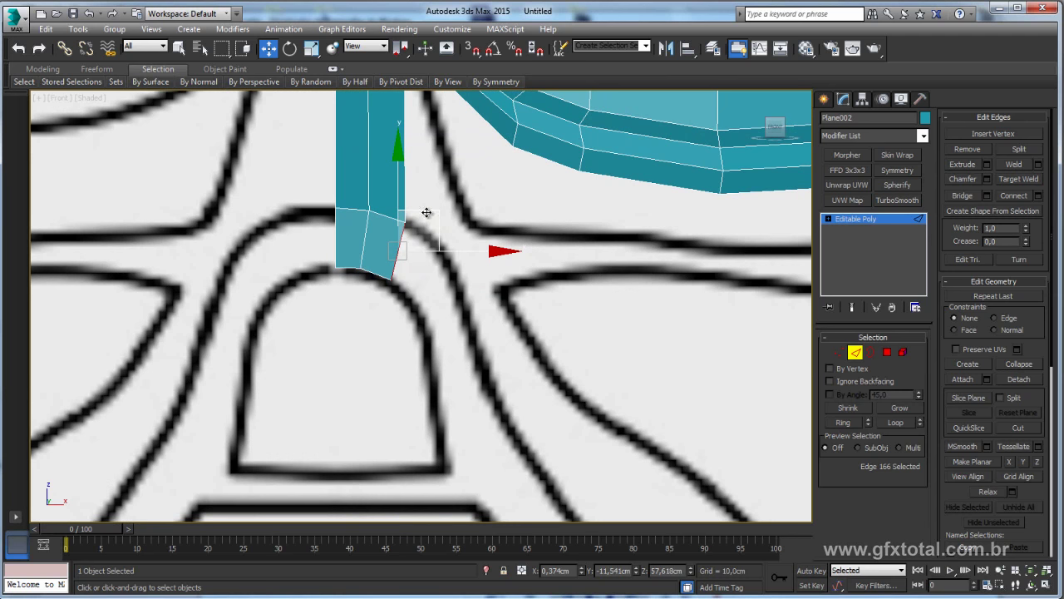
shift+drag(426, 213, 451, 242)
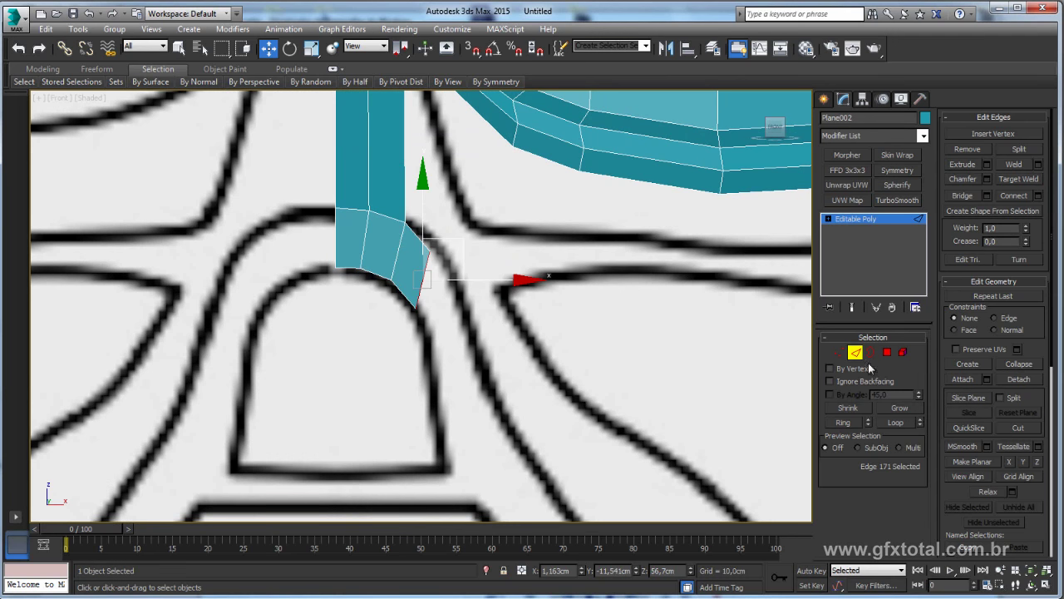
click(839, 353)
click(426, 248)
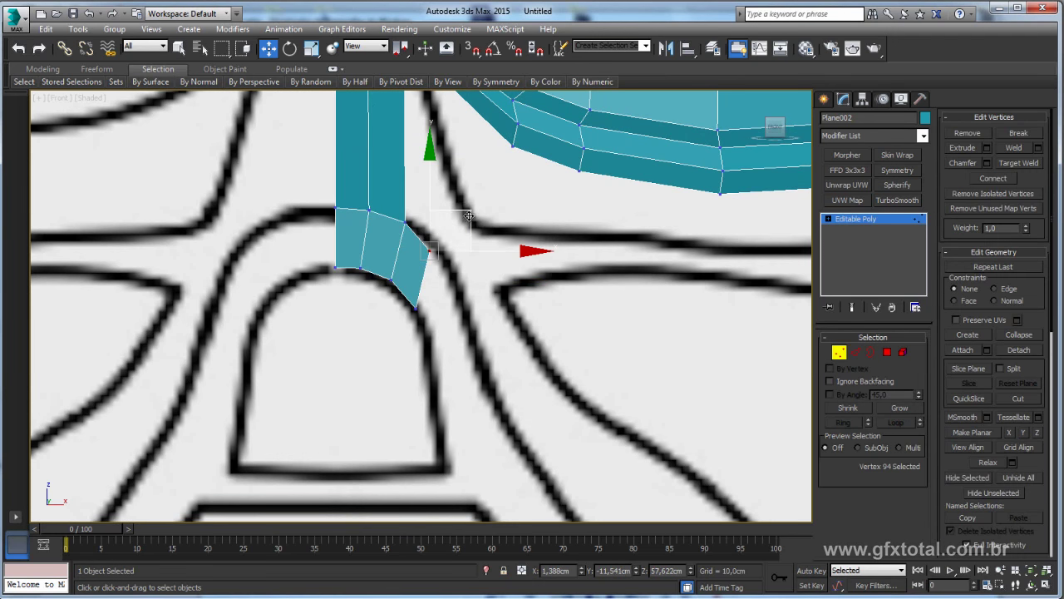
drag(468, 220, 482, 231)
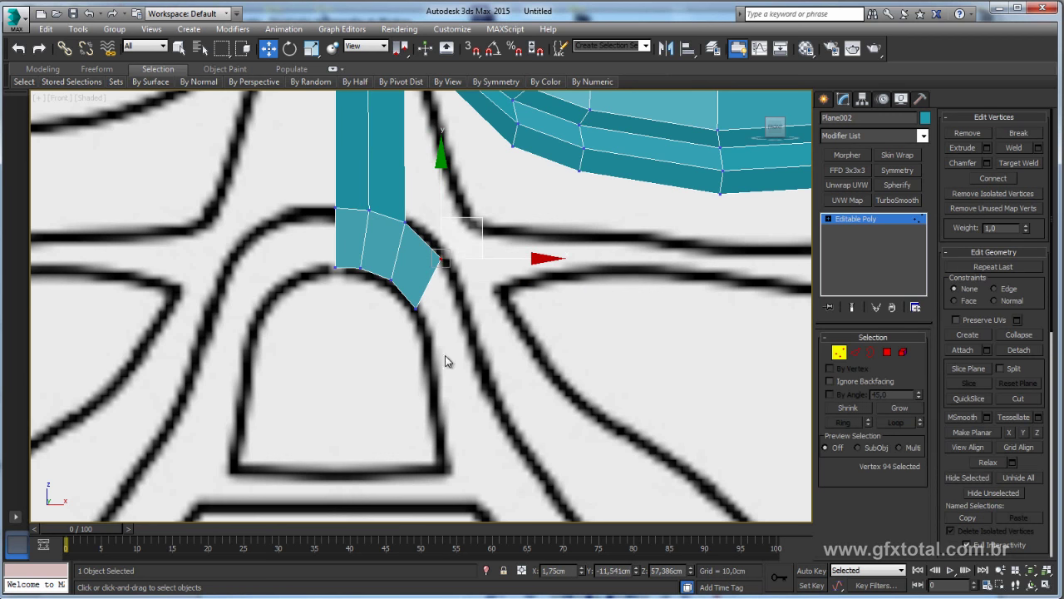
drag(414, 306, 410, 300)
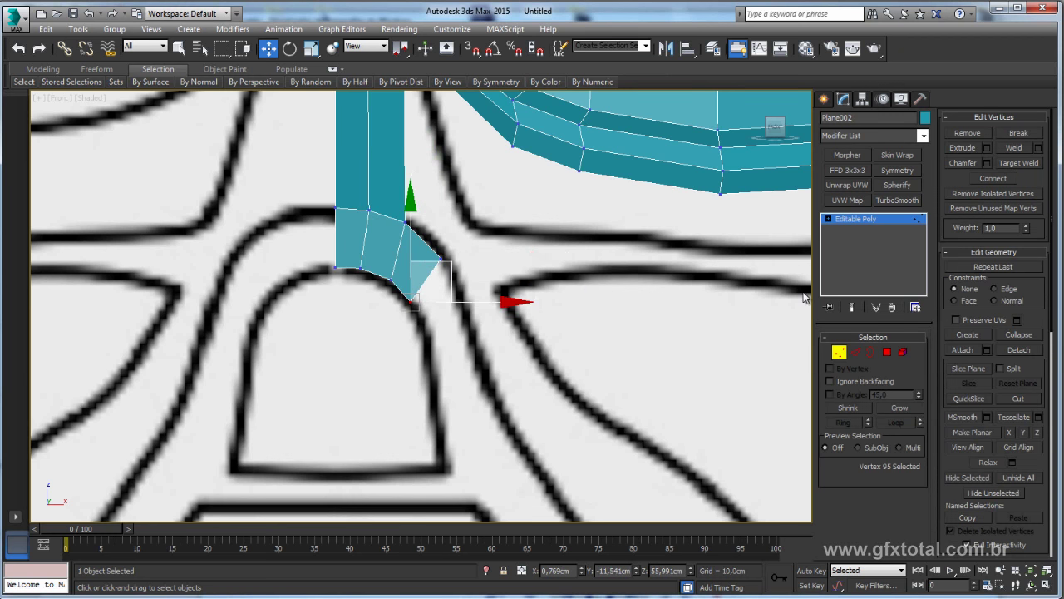
- Extrude two more segments along the nose curve, reshaping the end vertices between them
click(856, 352)
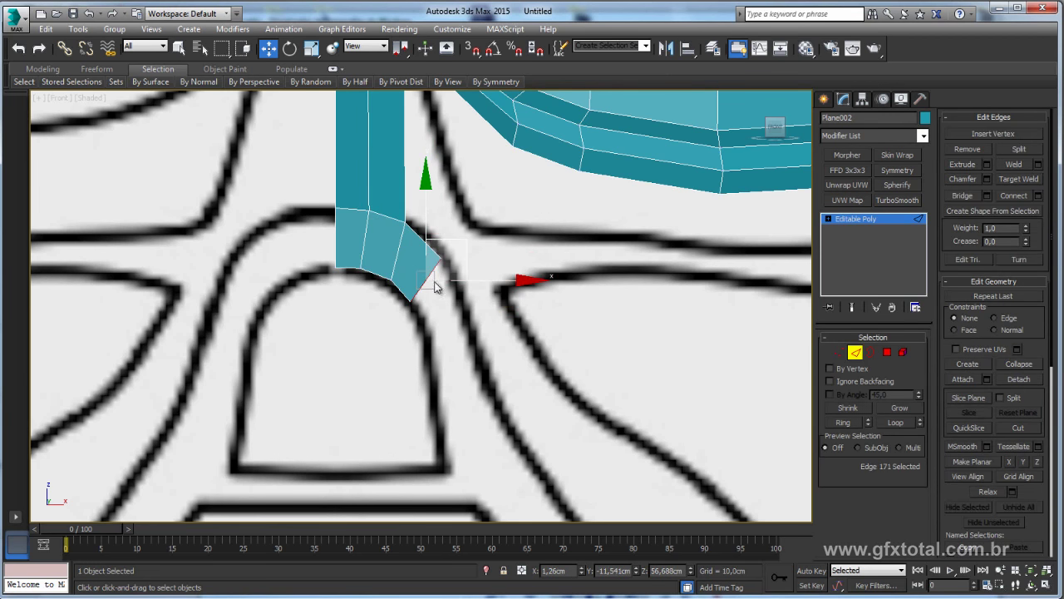
shift+drag(466, 238, 477, 275)
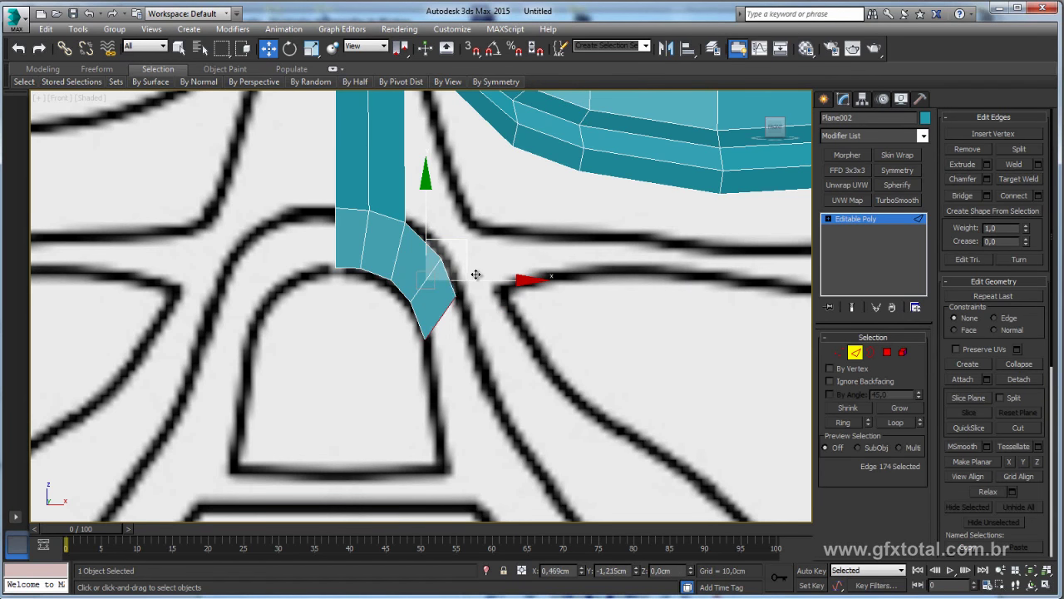
click(839, 352)
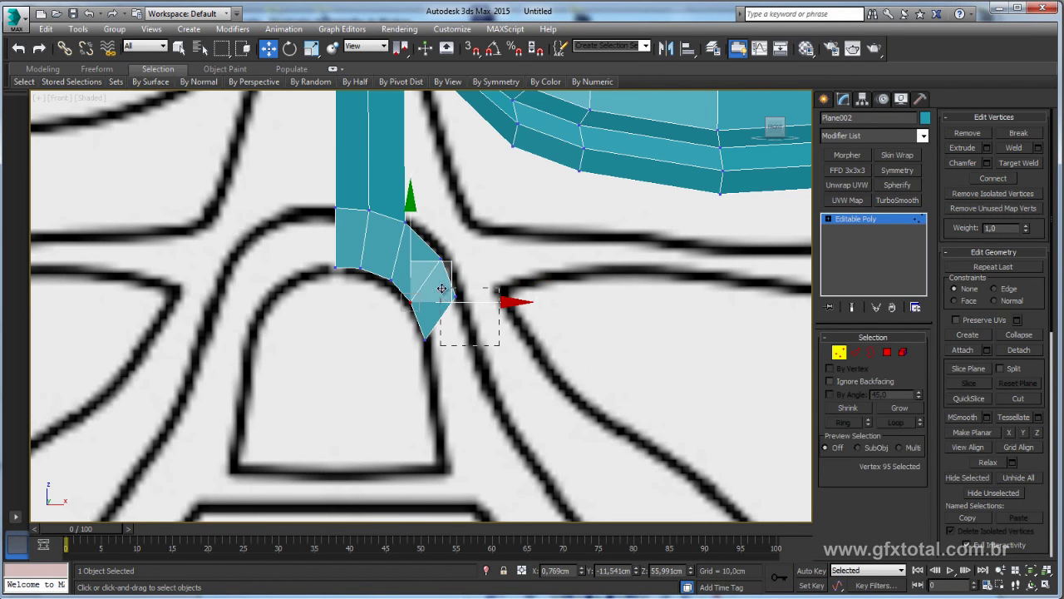
drag(442, 289, 491, 254)
click(463, 320)
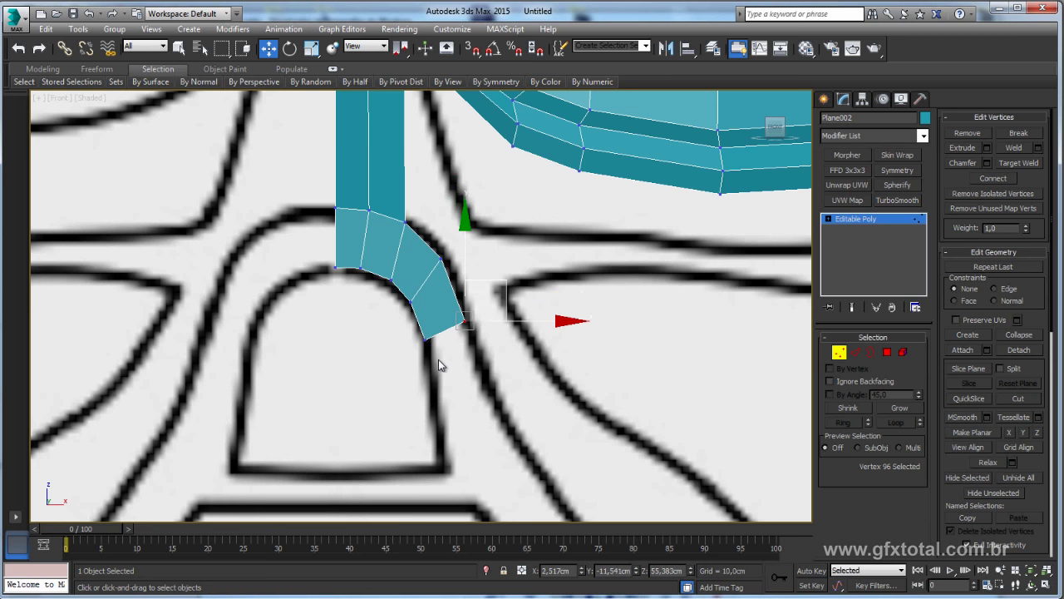
drag(420, 338, 424, 331)
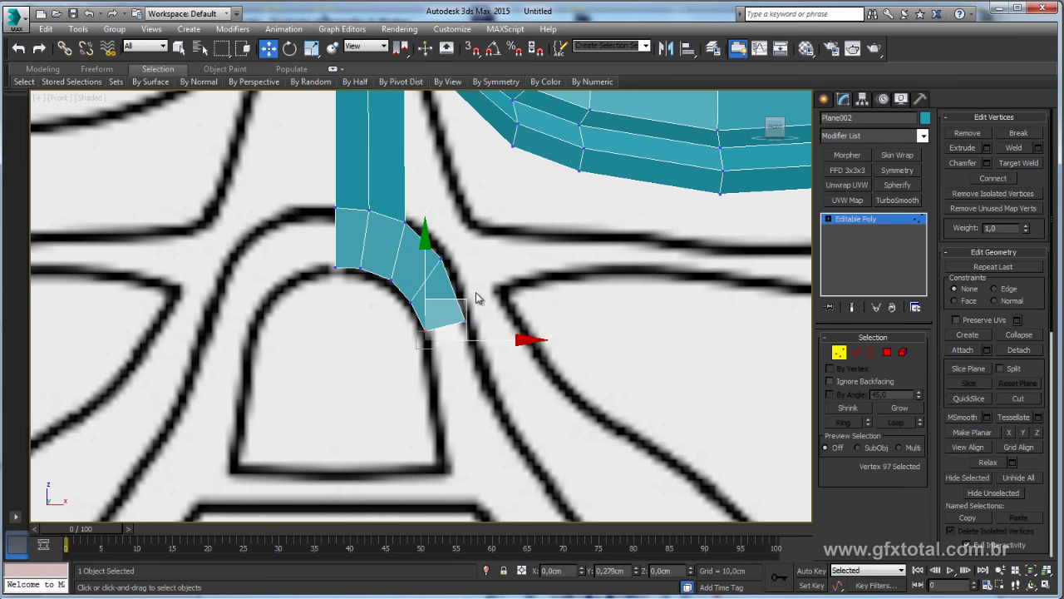
click(854, 351)
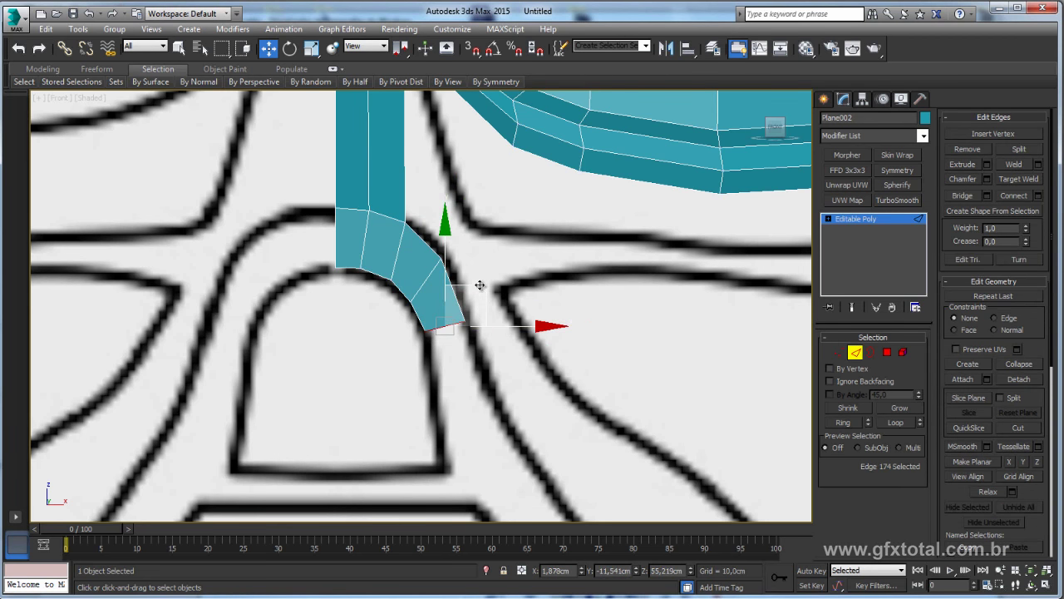
shift+drag(480, 285, 513, 391)
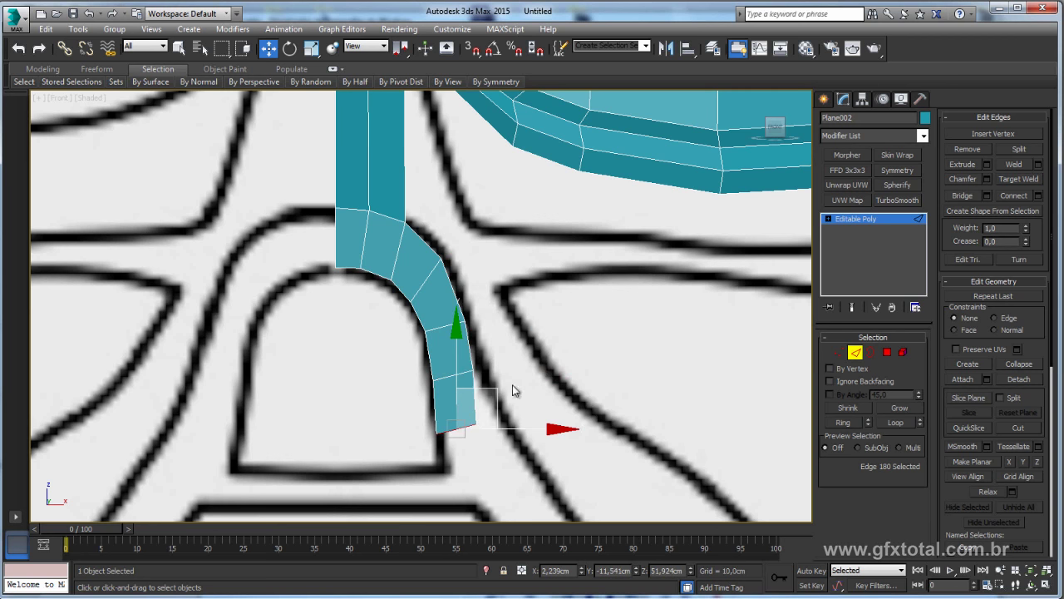
- Rotate the two bottom vertices level and shift the two middle vertices slightly right
click(839, 351)
drag(404, 420, 406, 419)
key(e)
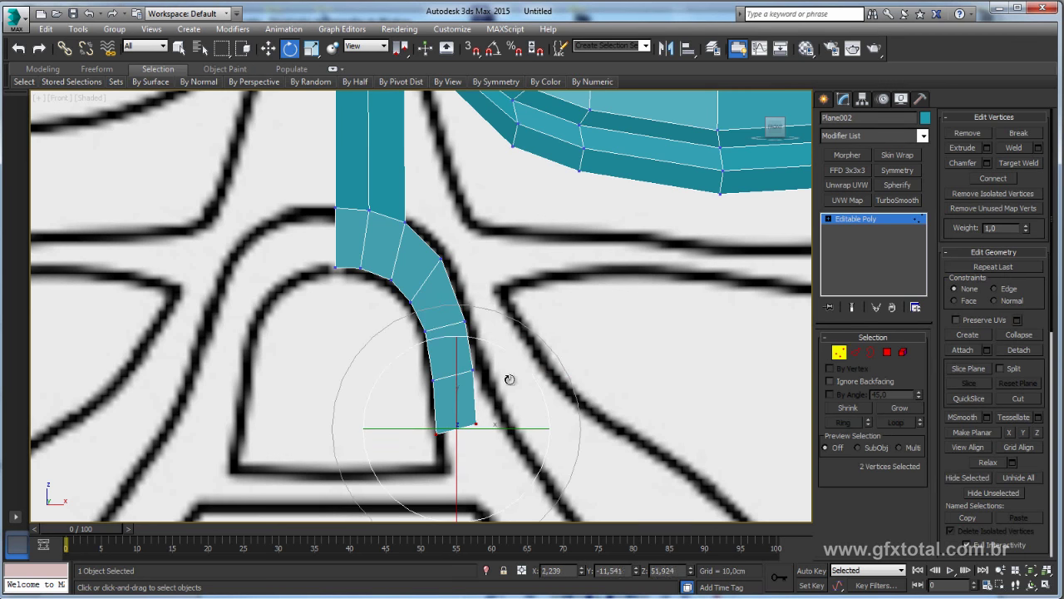
drag(511, 352, 517, 361)
drag(400, 395, 402, 394)
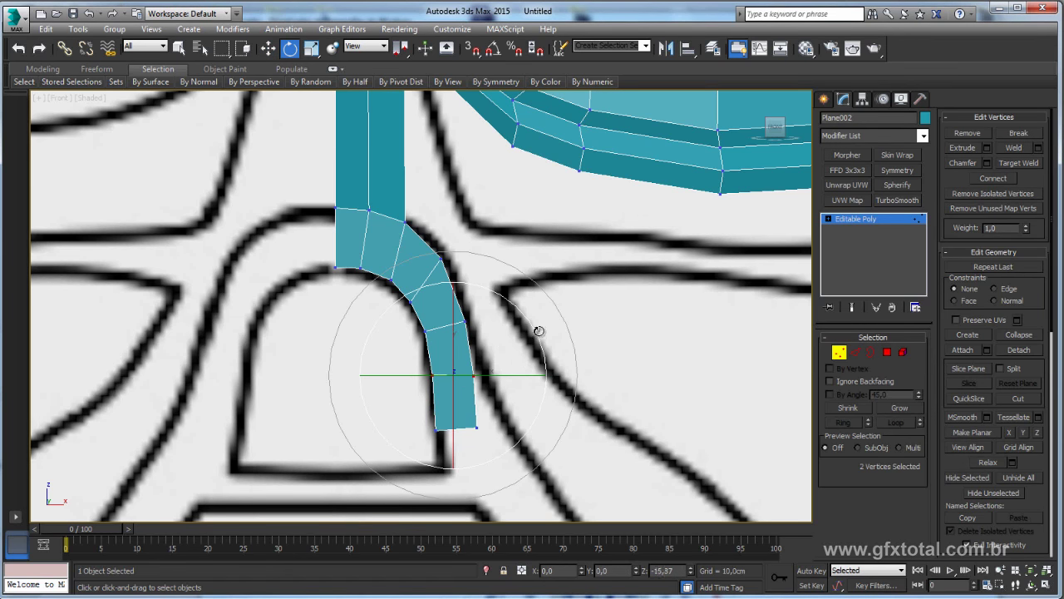
key(w)
drag(505, 373, 568, 376)
key(e)
key(r)
- Nudge the bend vertices up and right to follow the nose outline
click(464, 321)
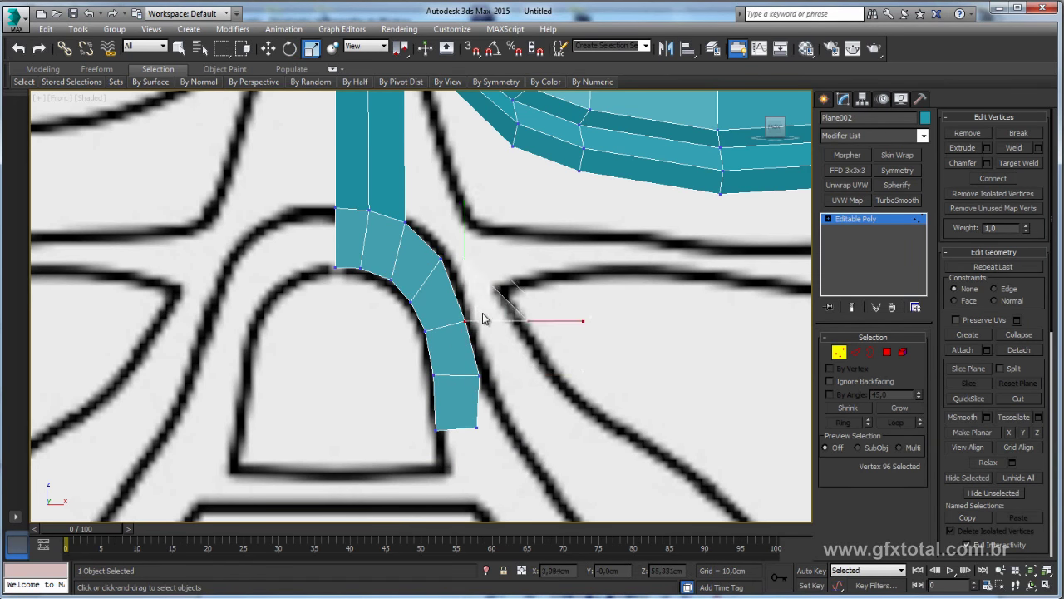
key(w)
drag(499, 281, 507, 275)
click(440, 262)
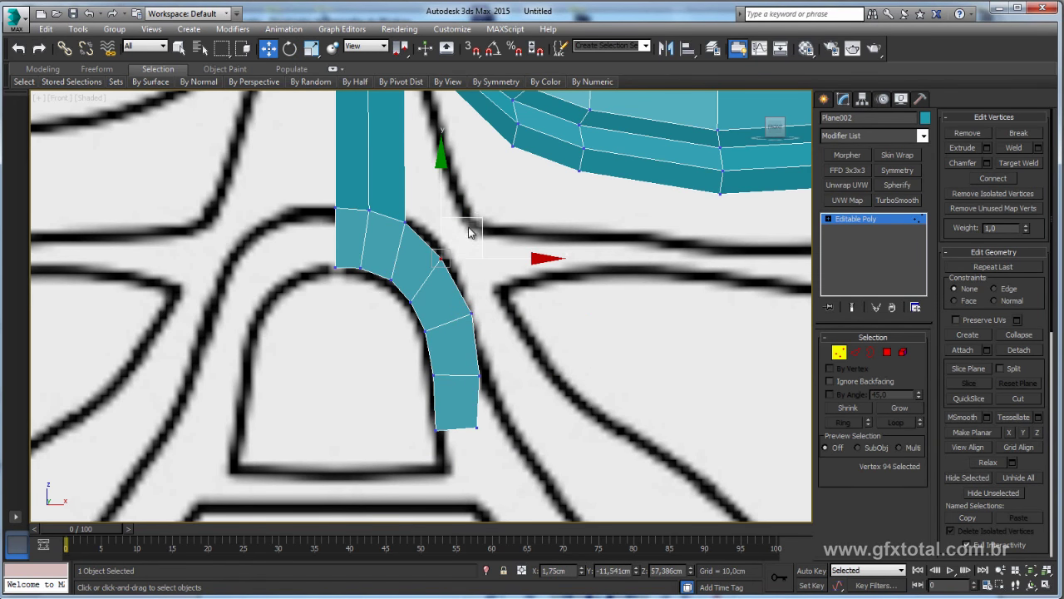
click(413, 300)
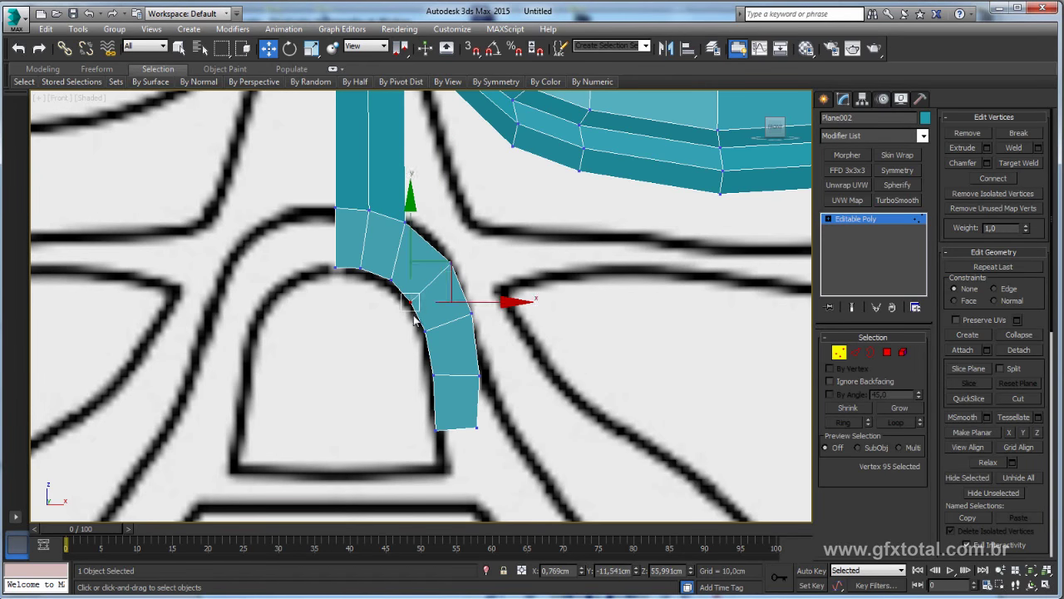
key(alt+Tab)
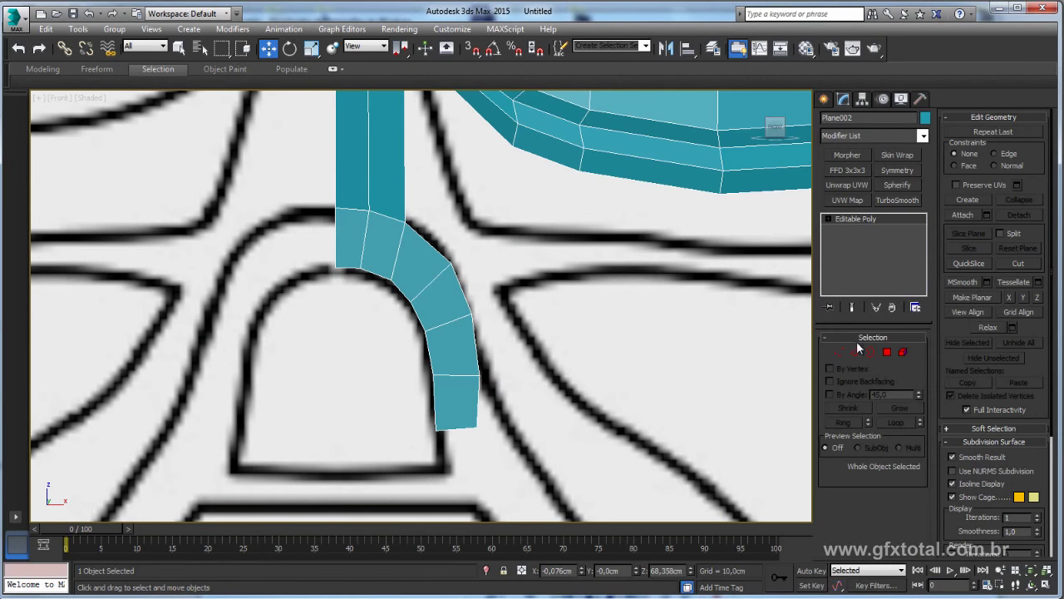
- Extrude the bottom edge down into one more segment
click(858, 350)
middle_drag(441, 416, 471, 273)
shift+drag(458, 237, 458, 287)
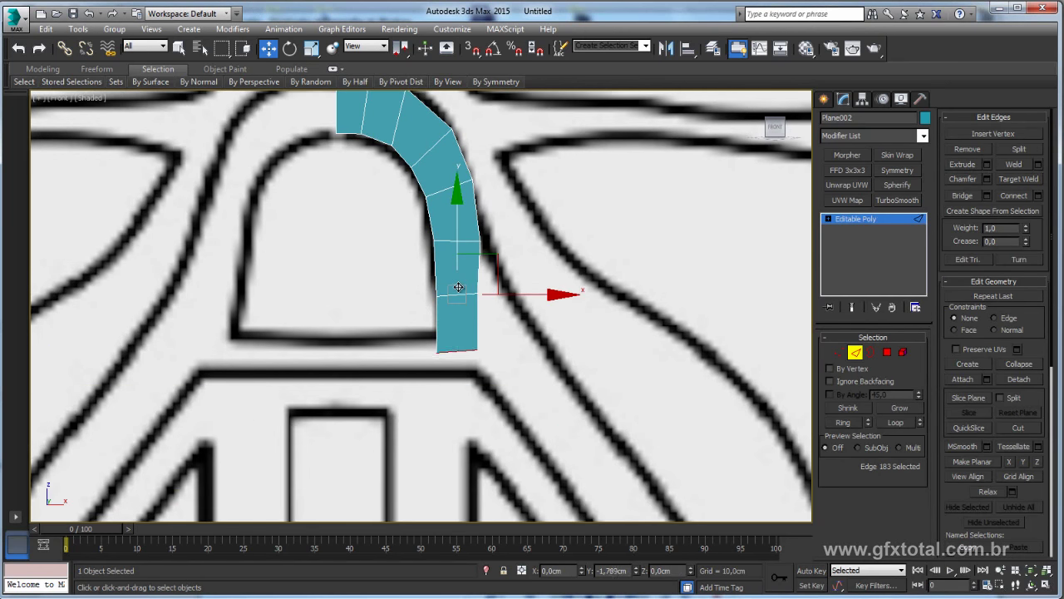
middle_drag(480, 298, 499, 316)
- Refine the new bottom and upper vertices to match the nose line, then return to object level
key(1)
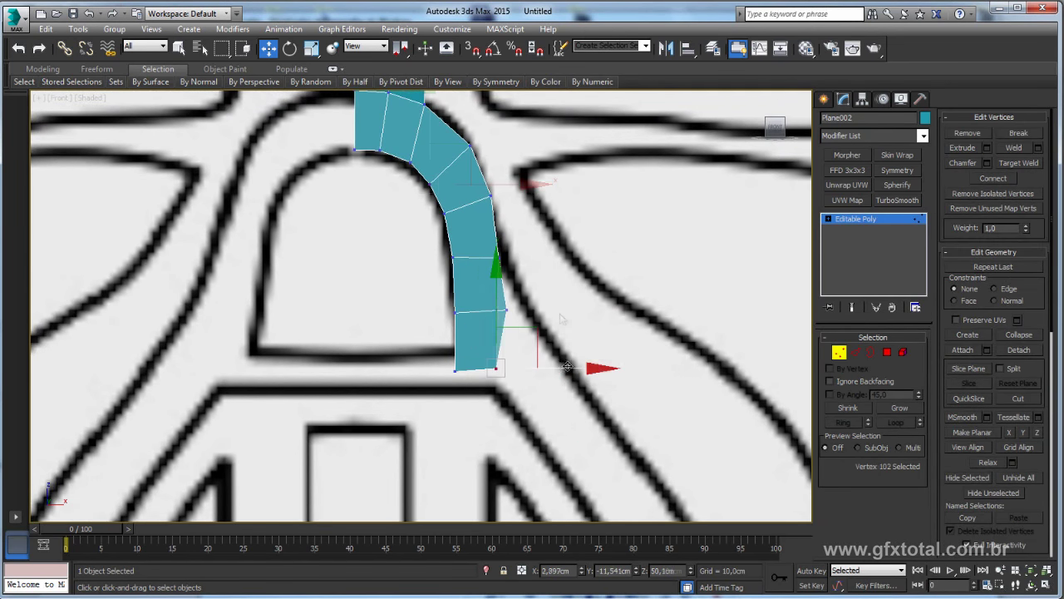
drag(567, 367, 569, 365)
drag(544, 324, 537, 342)
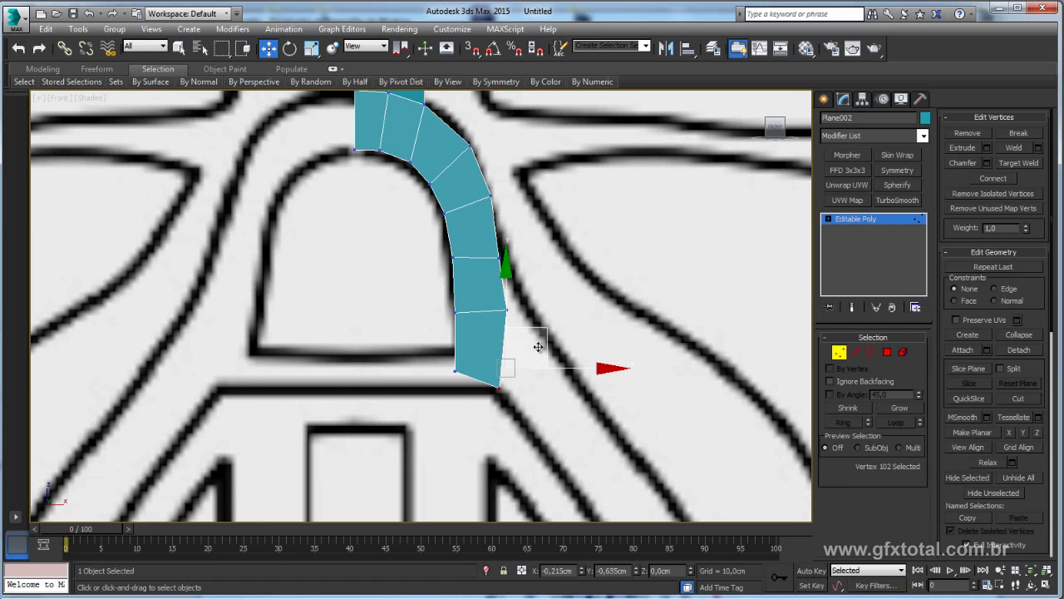
click(499, 258)
drag(536, 215, 539, 209)
middle_drag(540, 209, 589, 235)
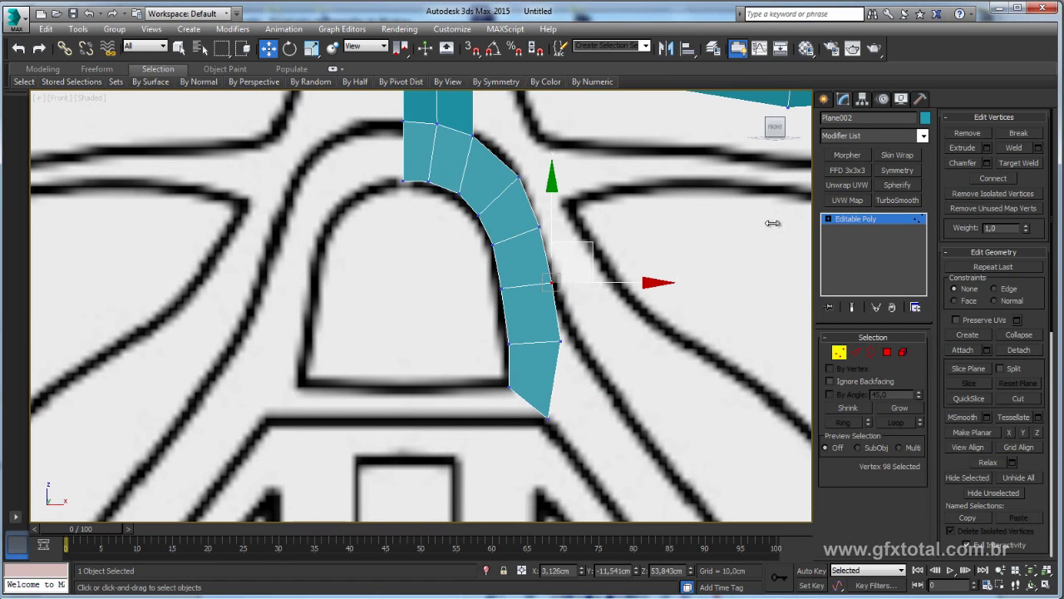
click(856, 219)
scroll(443, 245, down, 3)
scroll(443, 245, down, 3)
- Orbit the model in Perspective, then bring up the darth-vader photo in Windows Photo Viewer
scroll(498, 319, up, 3)
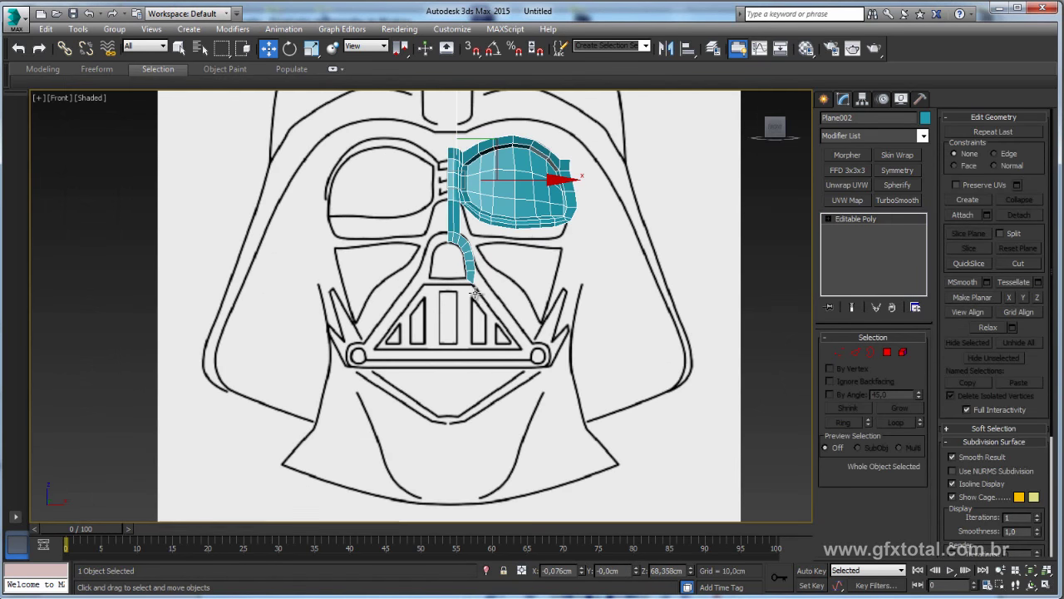
key(p)
mouse_move(540, 280)
alt+middle_down()
mouse_move(453, 310)
mouse_move(508, 307)
mouse_move(485, 251)
alt+middle_up()
key(alt+Tab)
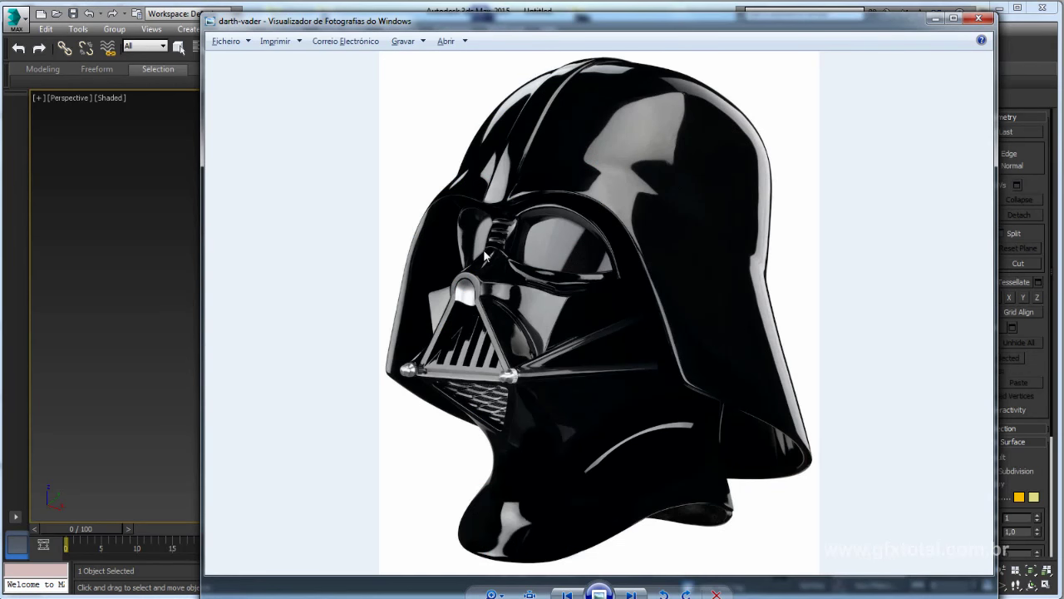
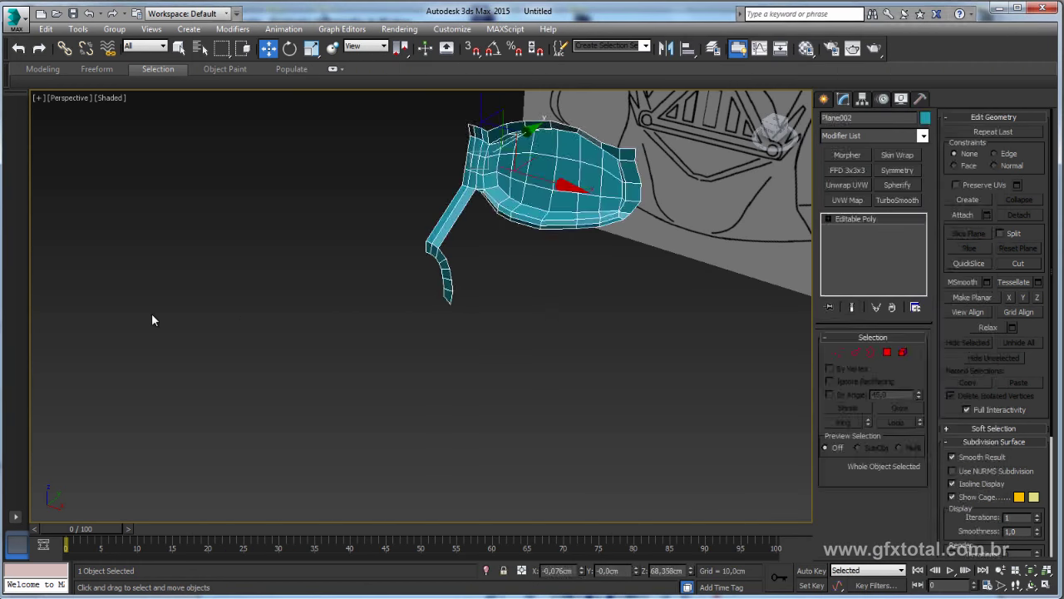
- Bring the helmet mesh in front of the photo, reselect it, zoom to it and enter Edge mode
click(565, 241)
click(523, 233)
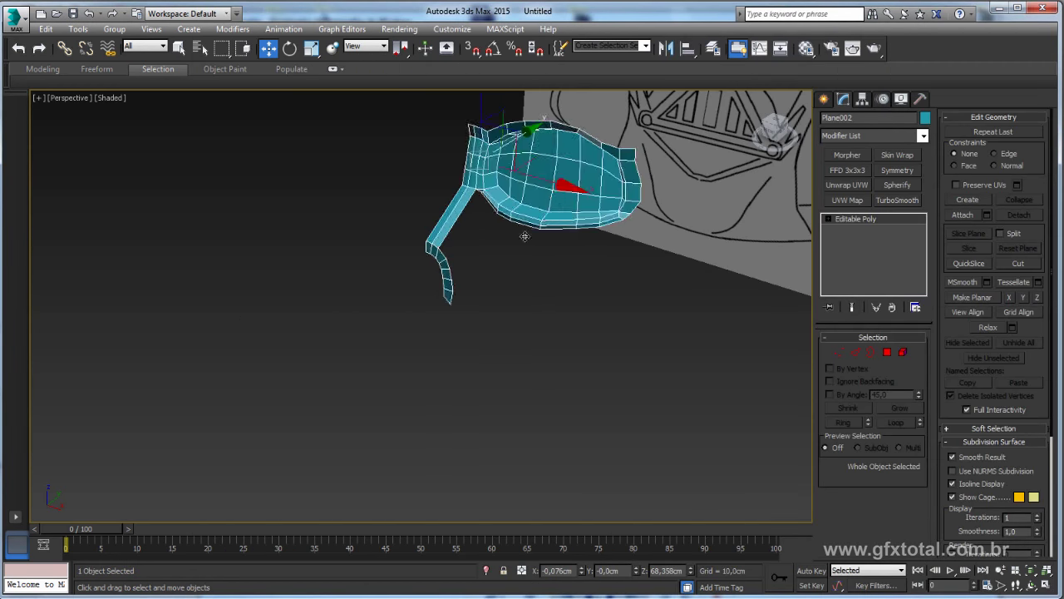
key(z)
click(856, 351)
key(alt+Tab)
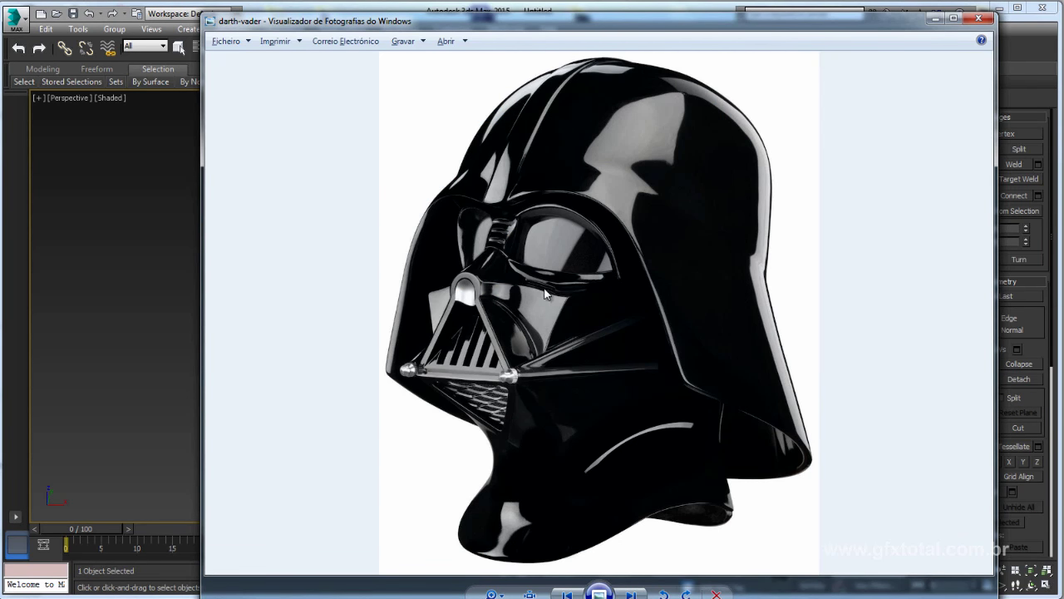
key(alt+Tab)
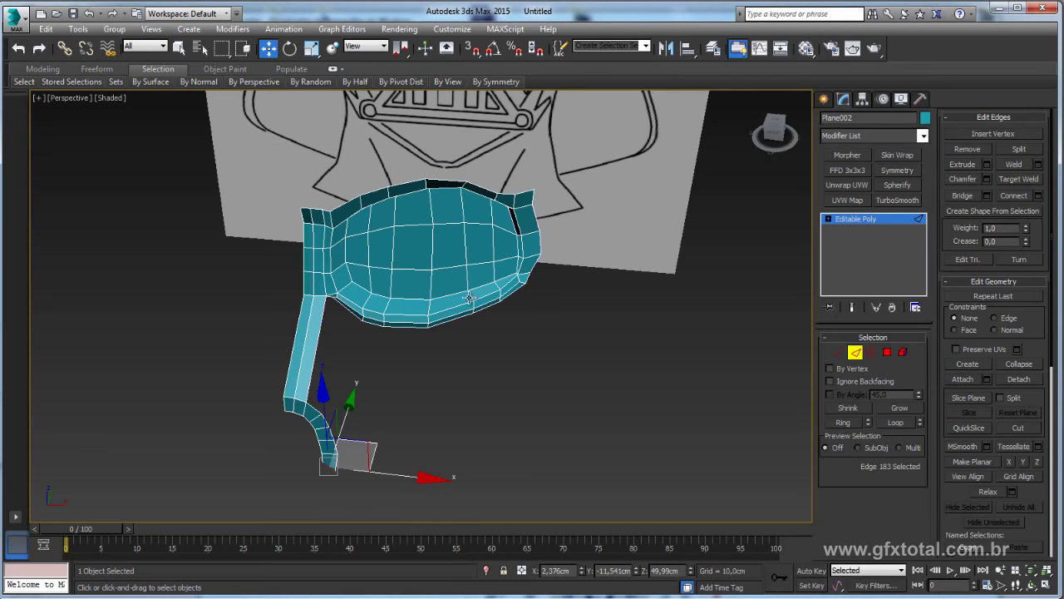
- Drop the curved lower strip from the selection and select the vertical strip's end edges
alt+drag(299, 403, 312, 380)
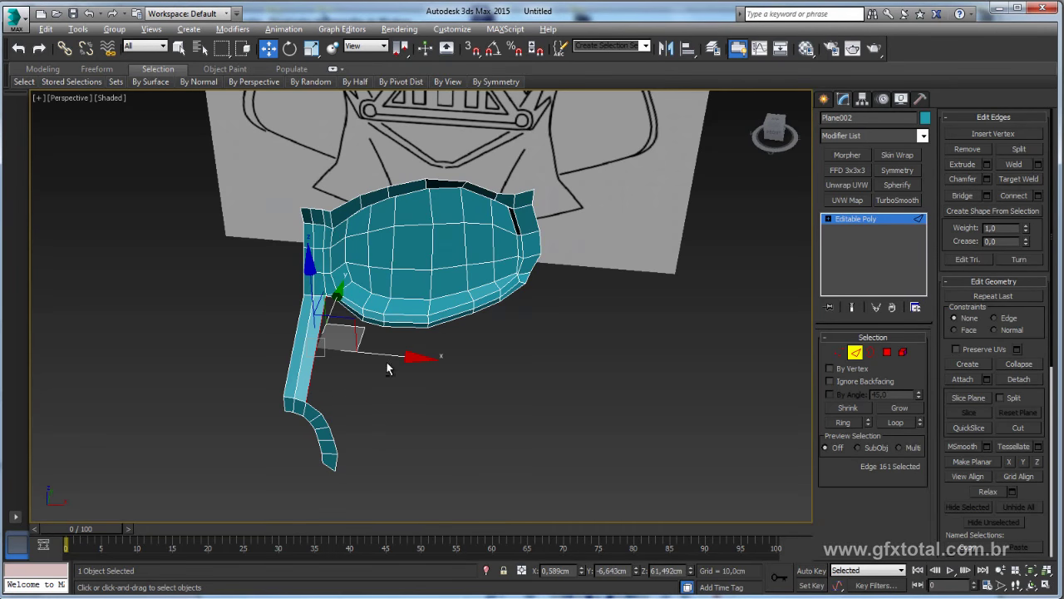
key(alt+Tab)
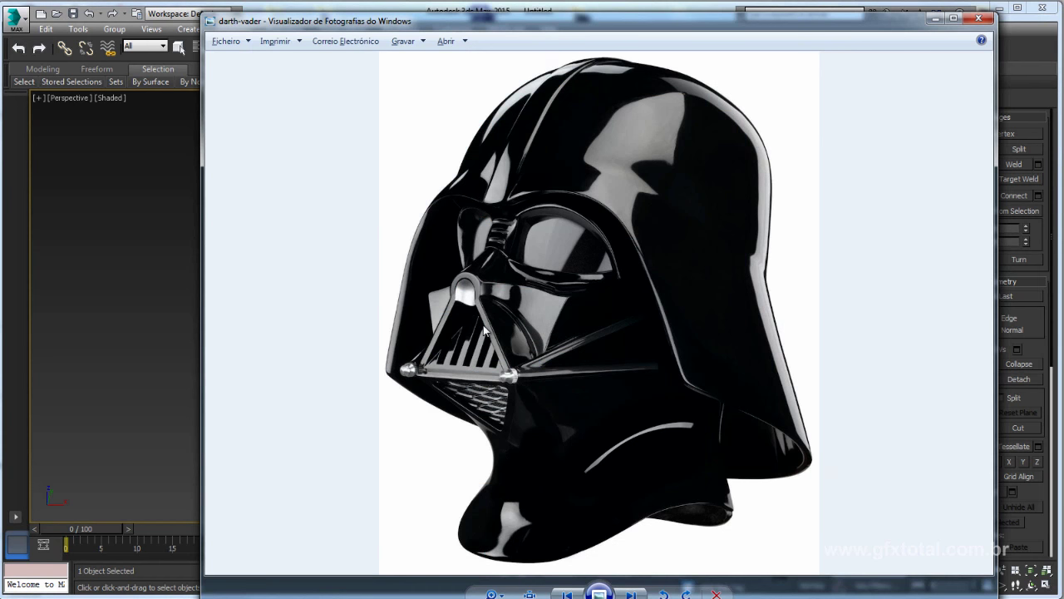
key(alt+Tab)
scroll(317, 394, up, 3)
scroll(308, 404, up, 3)
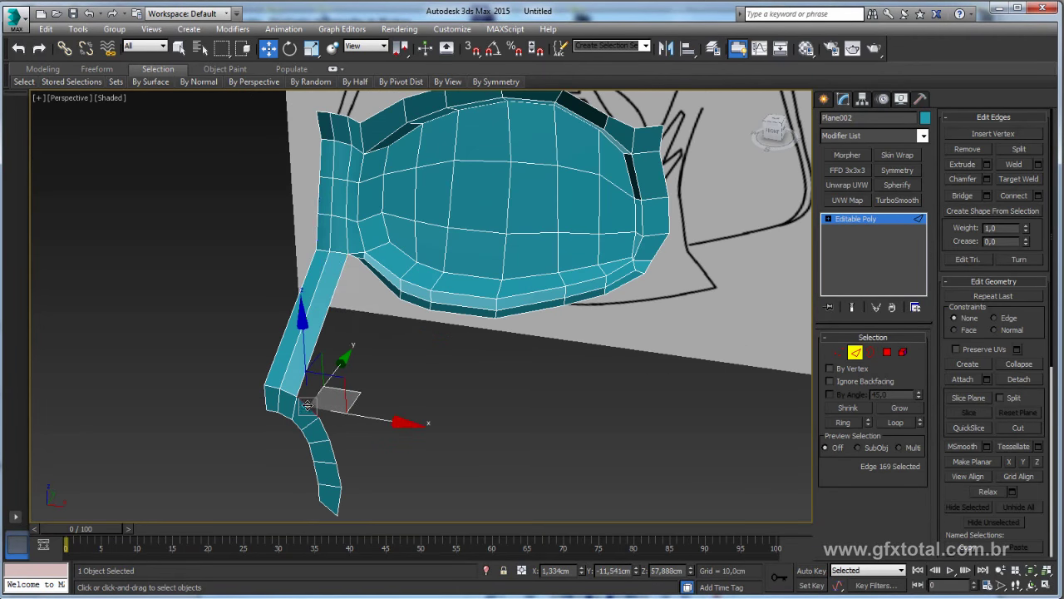
scroll(307, 405, down, 2)
key(alt+Tab)
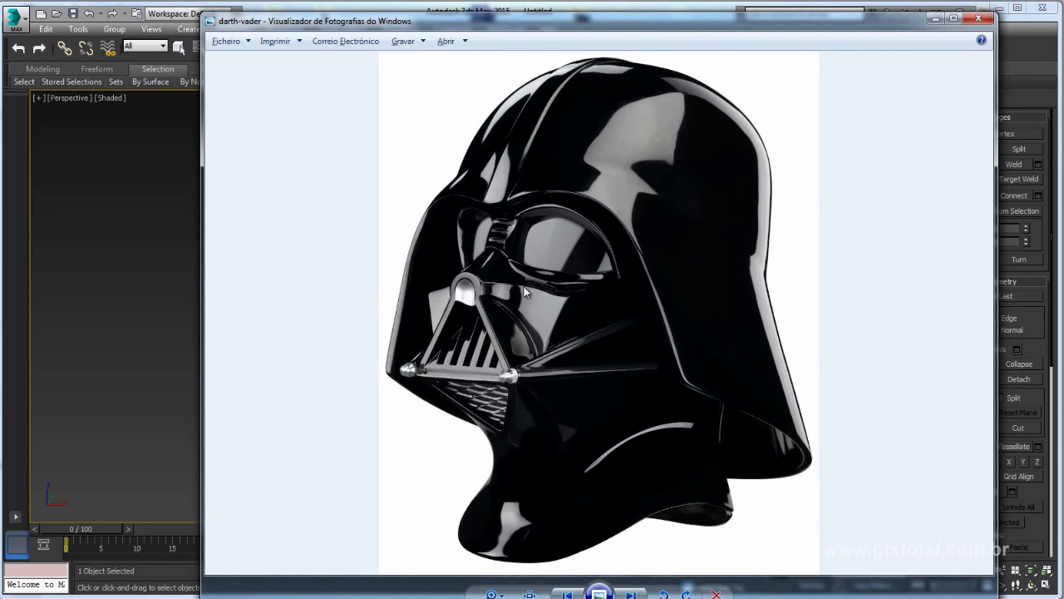
key(alt+Tab)
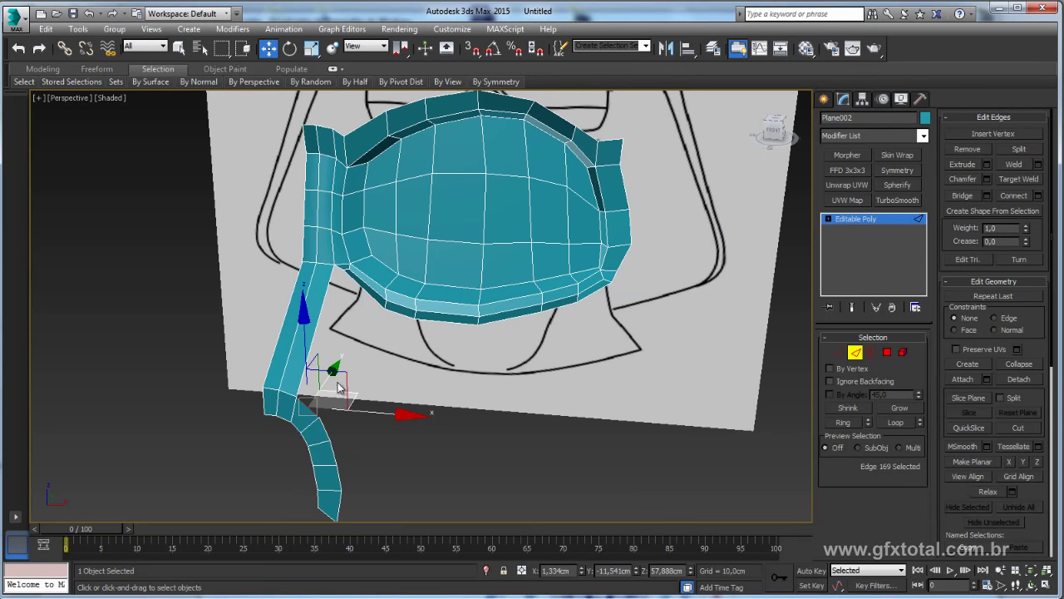
click(327, 430)
ctrl+click(336, 466)
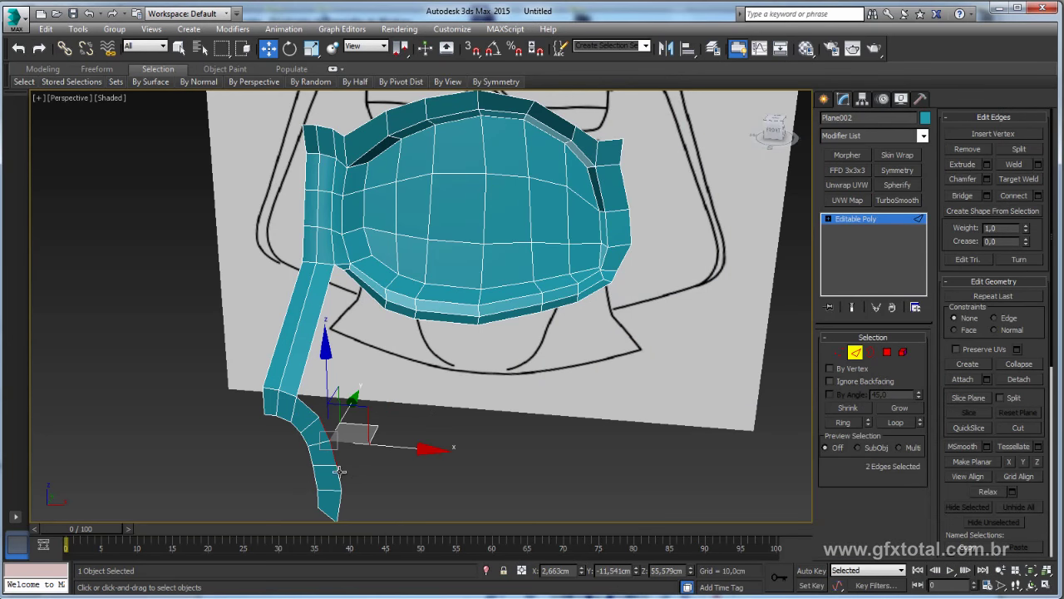
ctrl+click(337, 478)
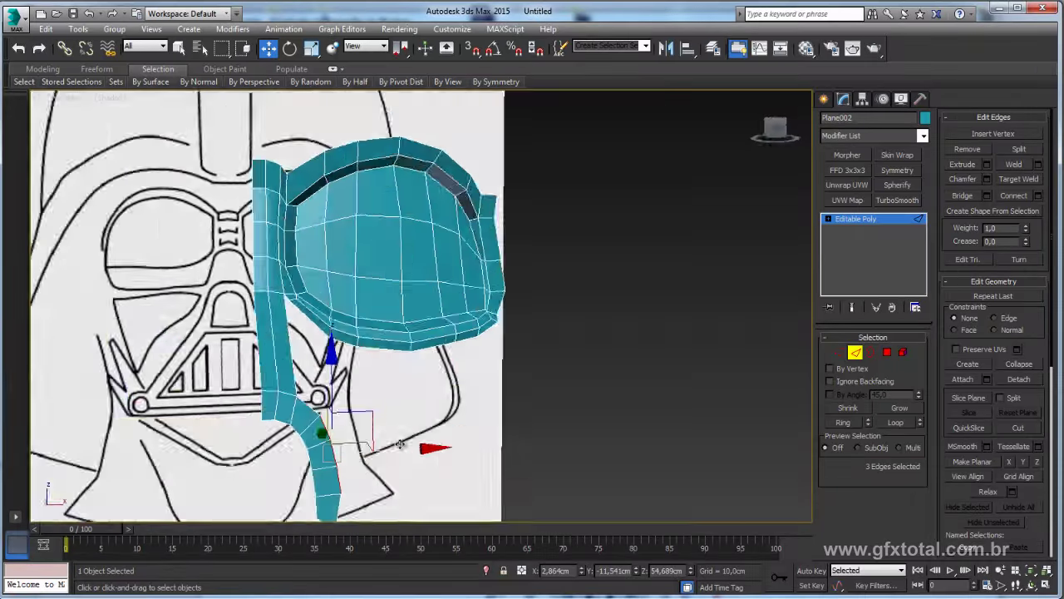
- Shift-drag the end edges to extrude two new segments rightward
scroll(400, 445, up, 3)
middle_drag(400, 445, 413, 356)
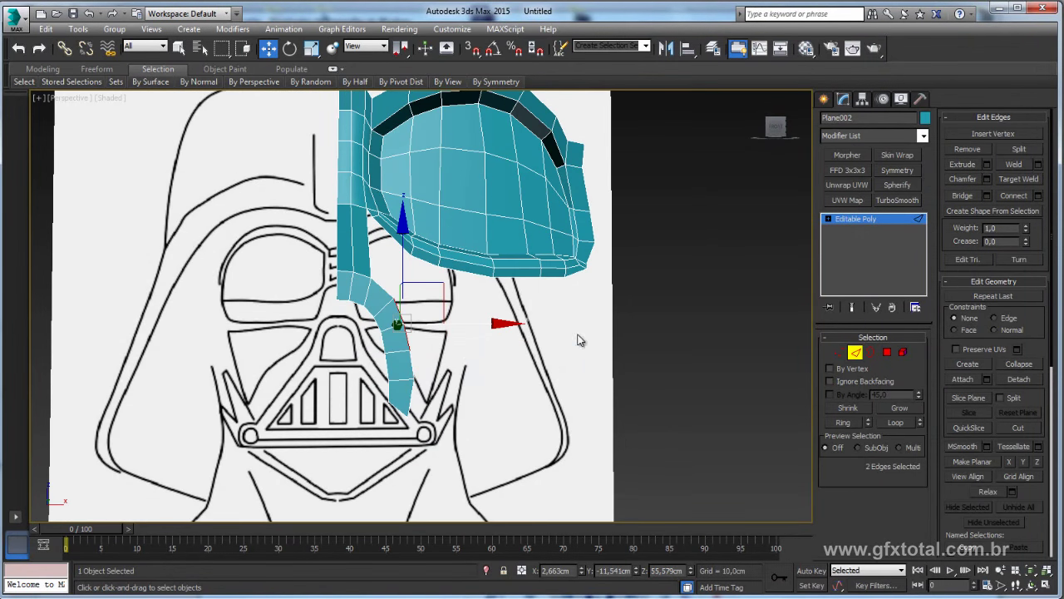
key(alt+Tab)
key(alt+Tab)
alt+middle_drag(491, 297, 450, 307)
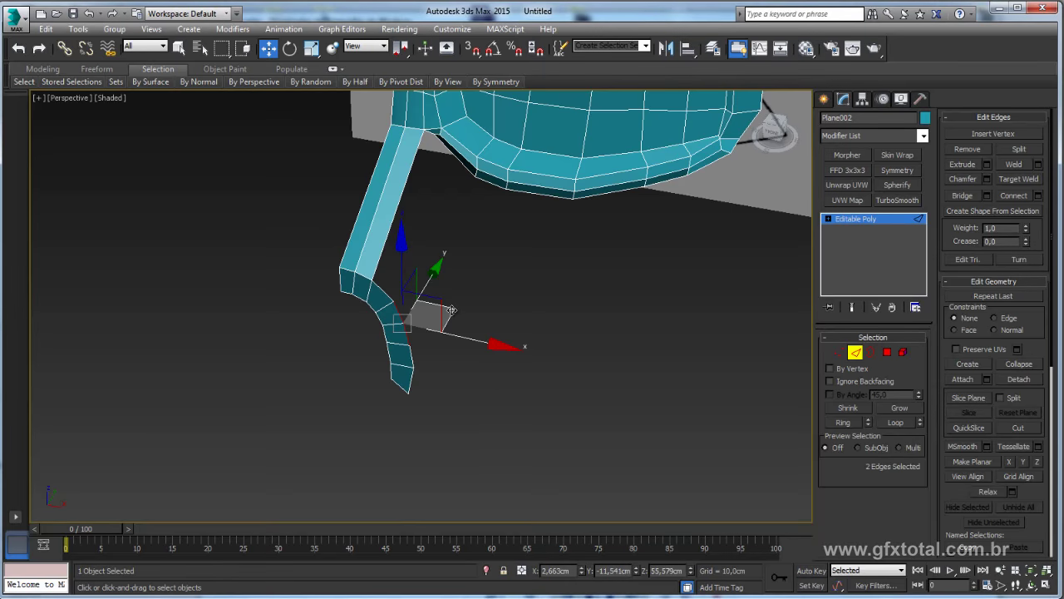
shift+drag(450, 309, 516, 288)
key(alt+Tab)
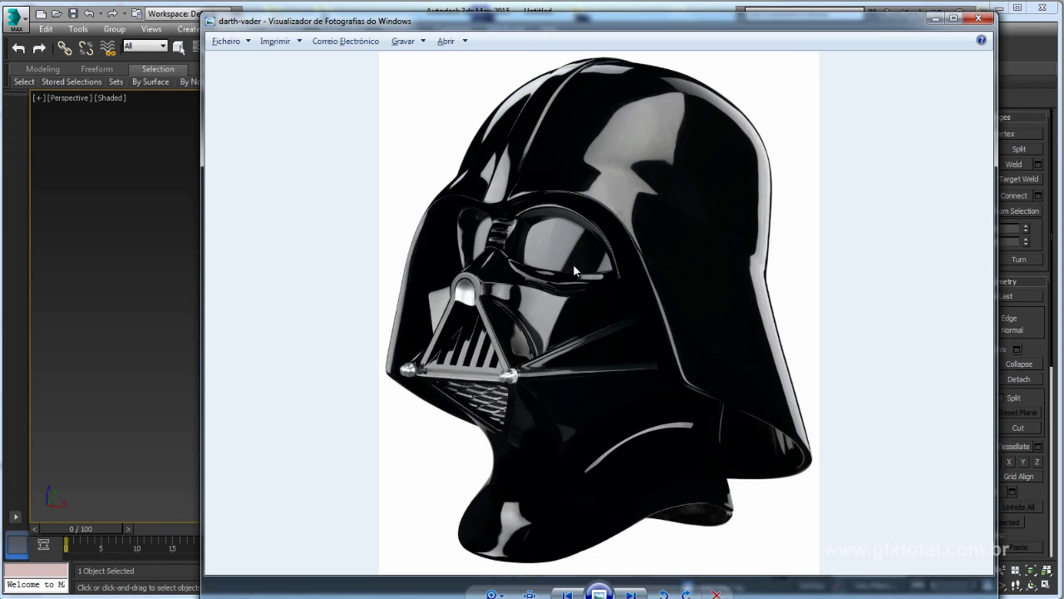
key(alt+Tab)
mouse_move(491, 333)
shift+mouse_down()
mouse_move(513, 295)
mouse_move(556, 280)
mouse_move(690, 289)
shift+mouse_up()
key(alt+Tab)
key(alt+Tab)
mouse_move(665, 290)
alt+middle_down()
mouse_move(677, 264)
mouse_move(646, 305)
mouse_move(614, 310)
alt+middle_up()
- In Front view, move the strip's end edges right toward the cheek outline
key(f)
scroll(540, 274, up, 1)
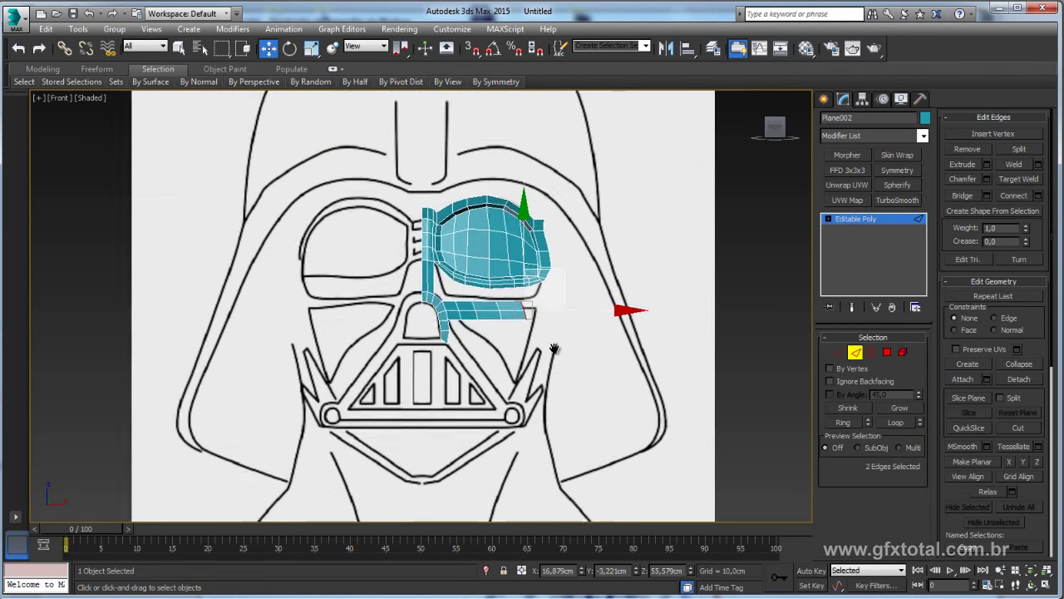
scroll(540, 274, up, 4)
key(e)
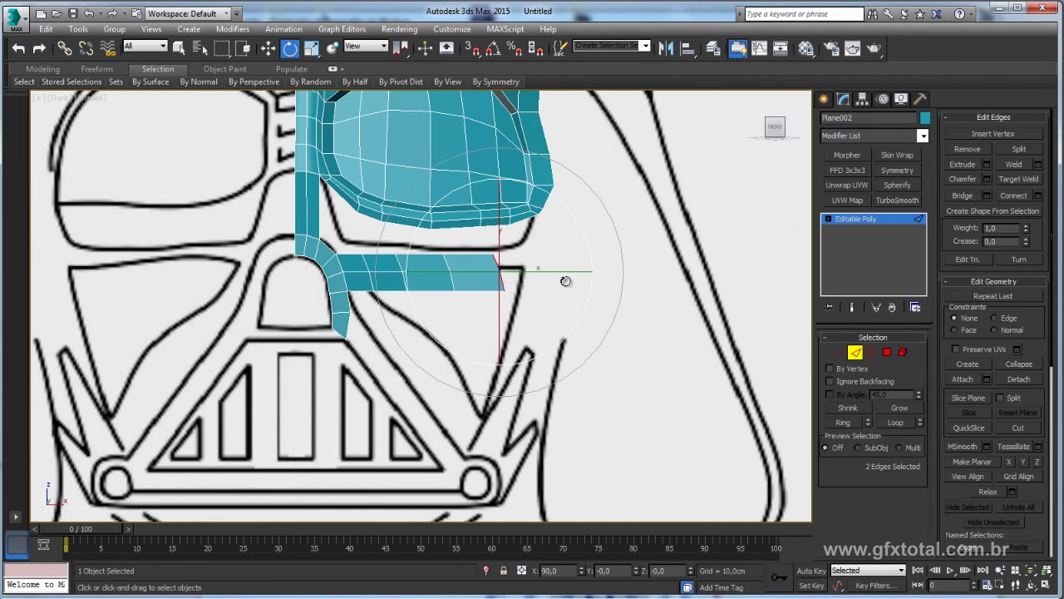
key(r)
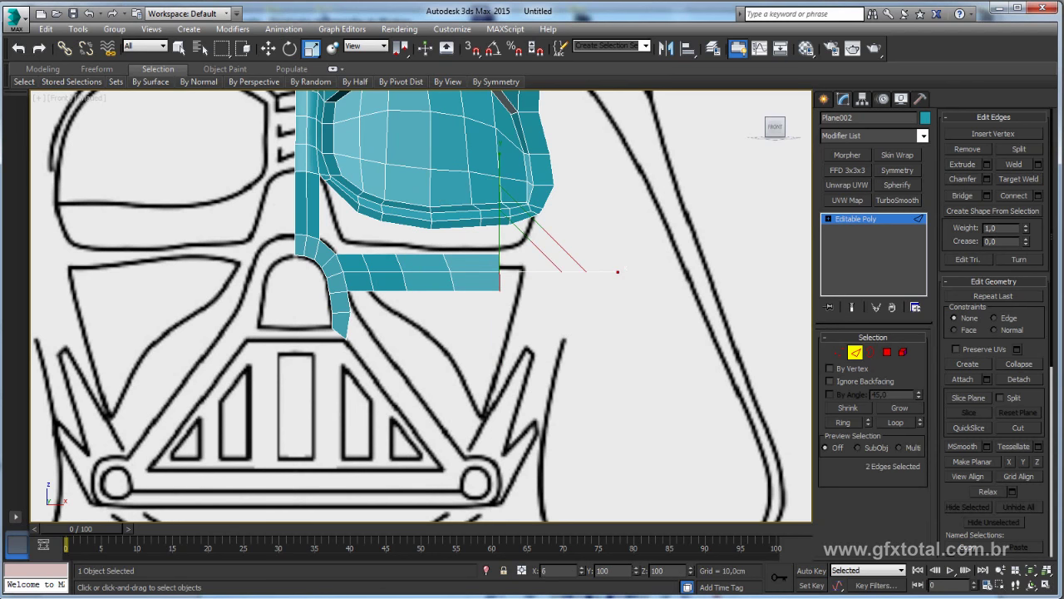
key(w)
drag(579, 273, 611, 272)
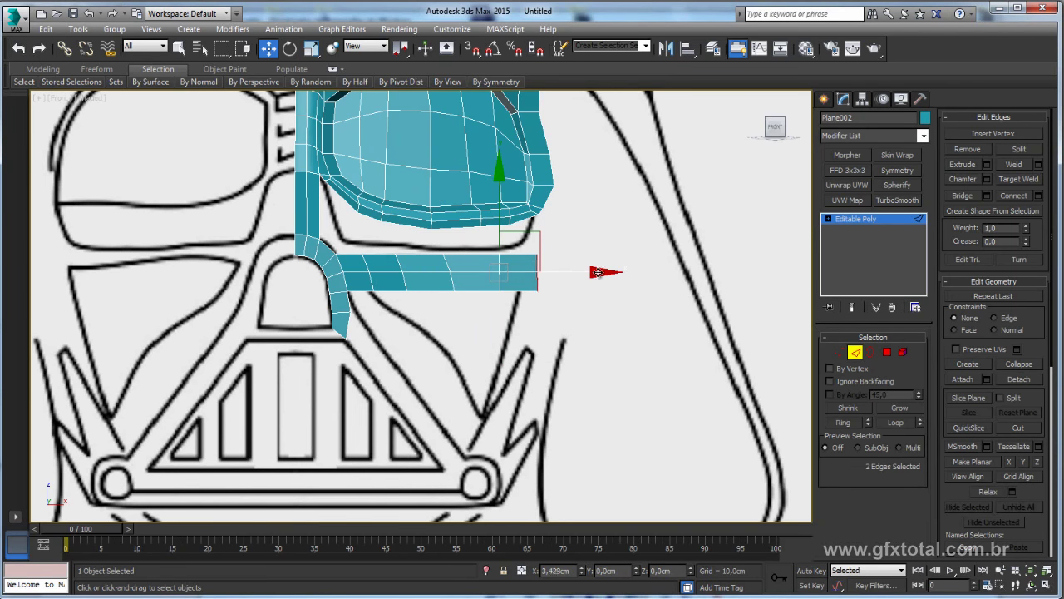
- Adjust edges farther along the strip, then return to the Perspective view
key(e)
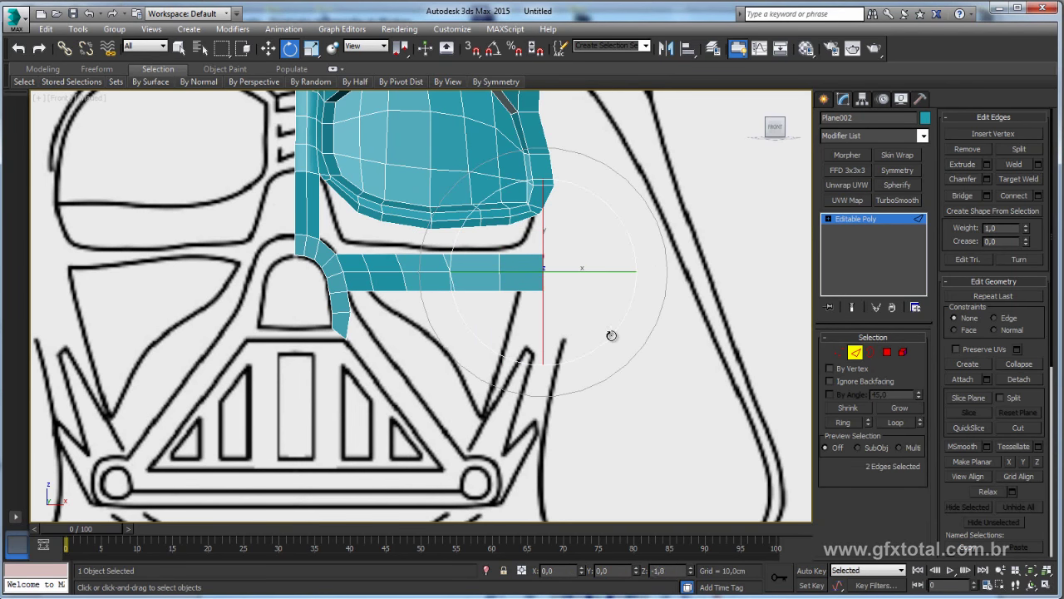
click(450, 281)
key(r)
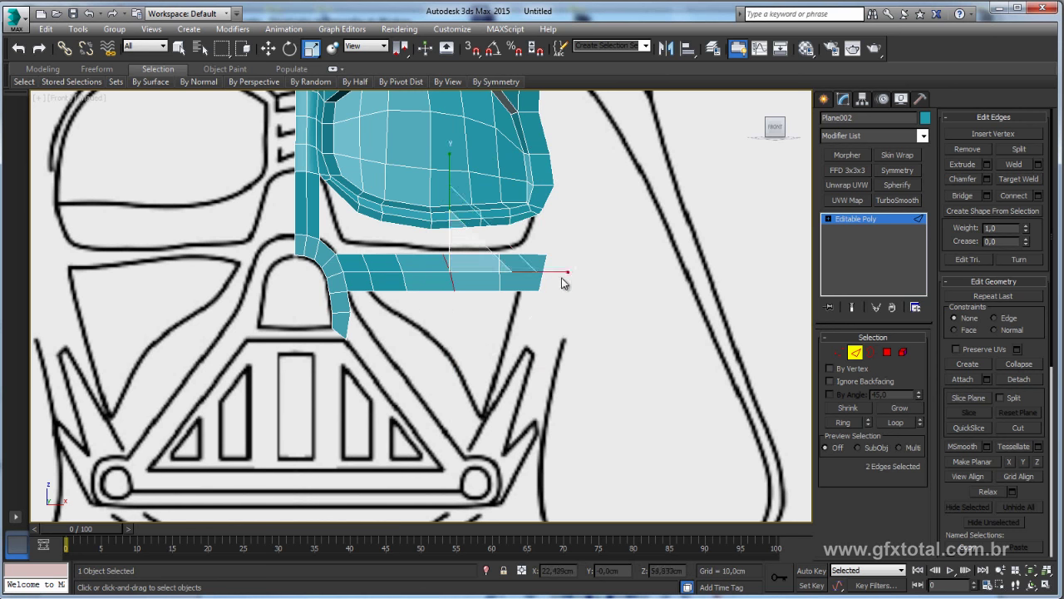
click(401, 283)
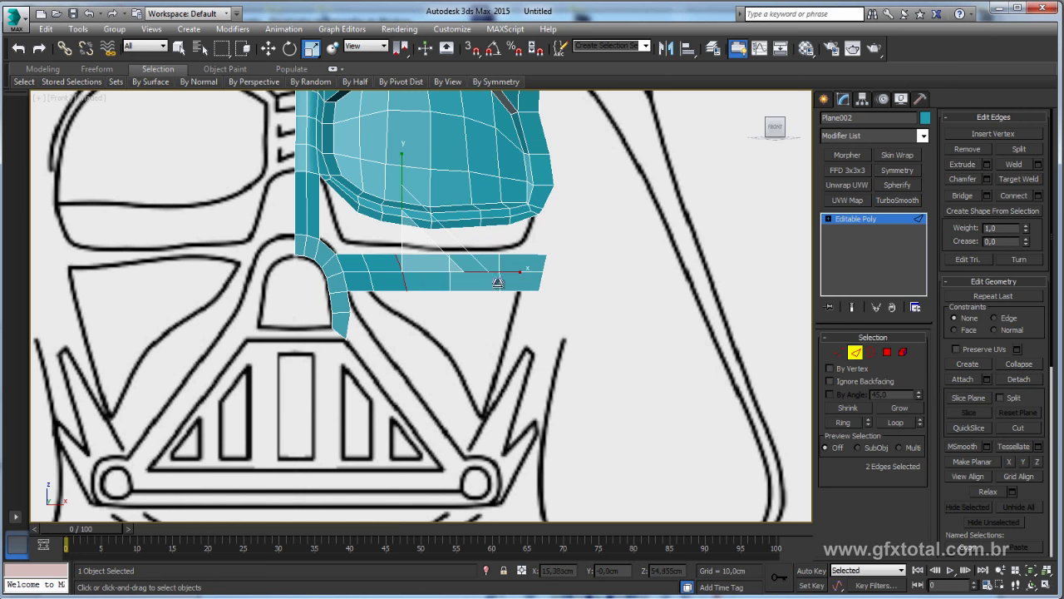
key(w)
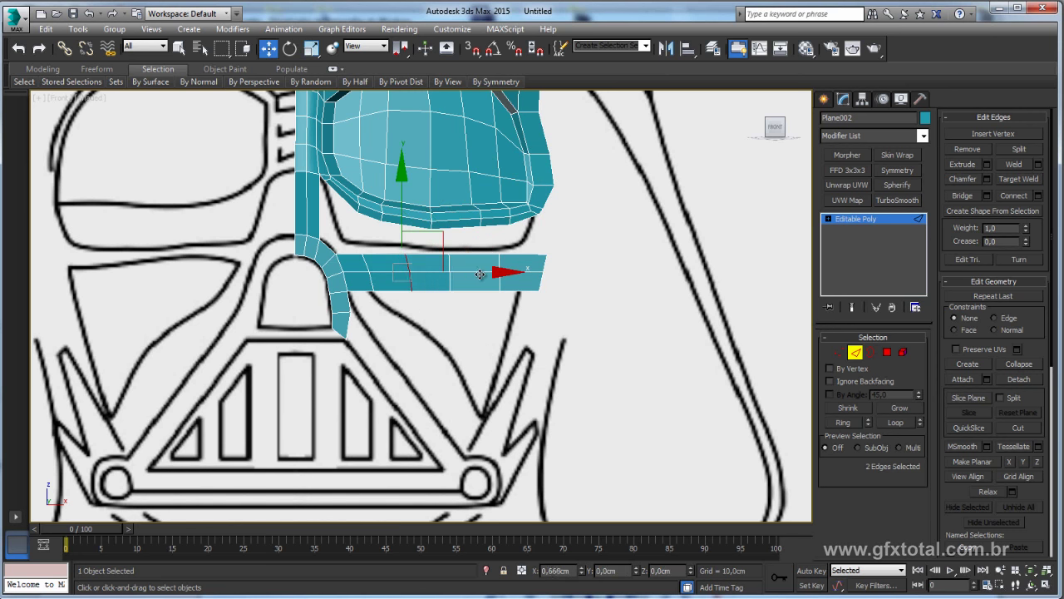
middle_drag(493, 280, 495, 298)
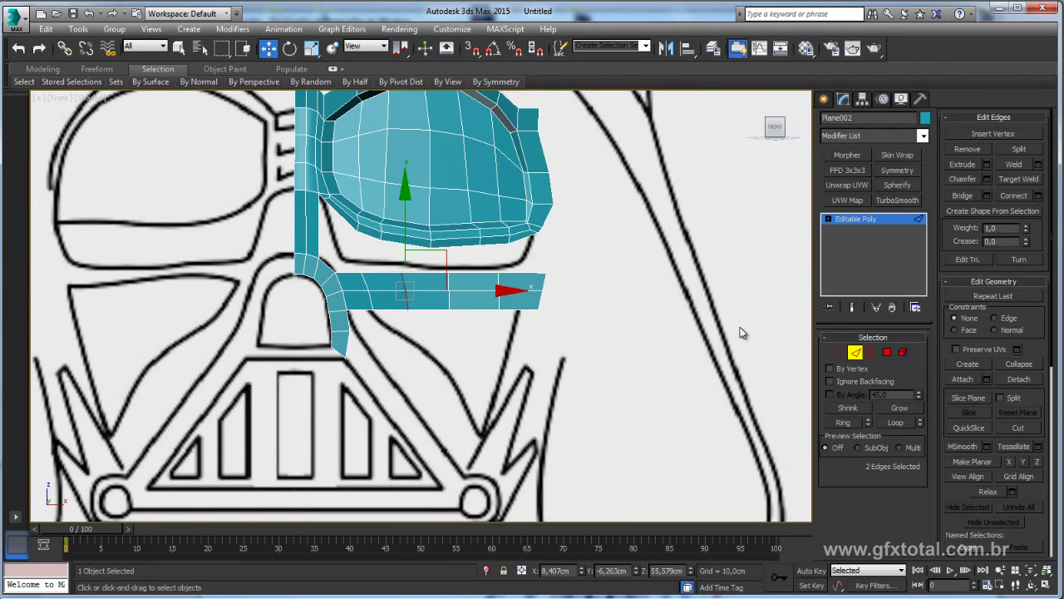
key(p)
click(839, 352)
alt+middle_drag(562, 330, 548, 381)
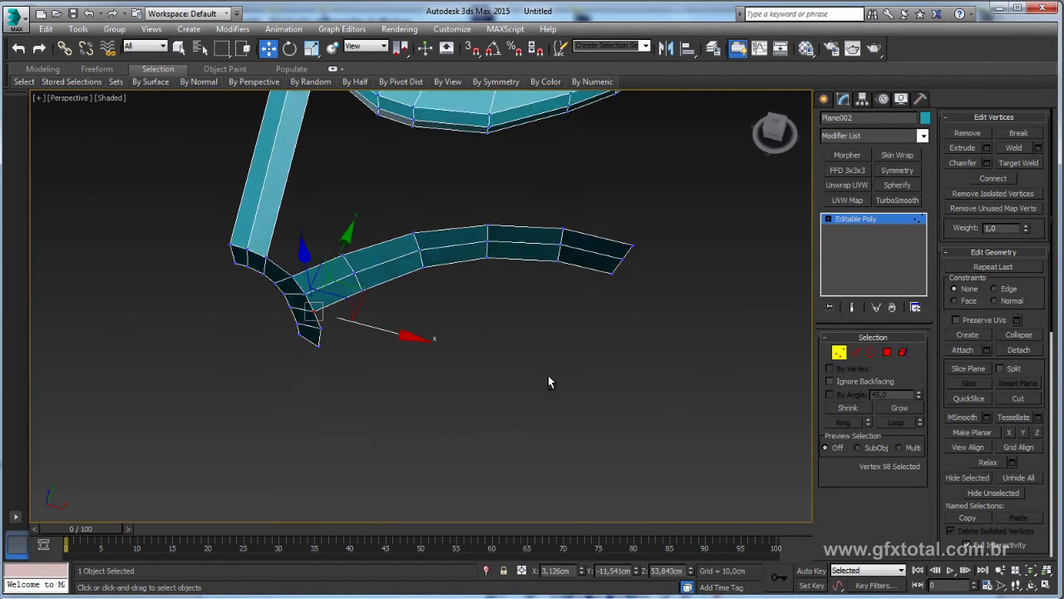
- Raise the vertices at the strip's right end slightly along Y
key(alt+Tab)
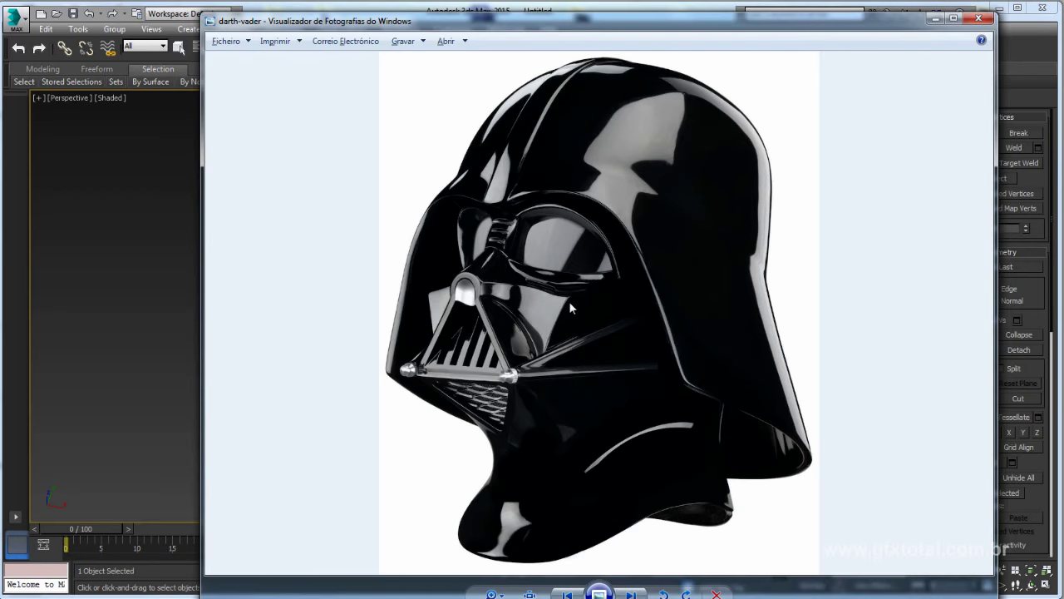
key(alt+Tab)
click(611, 243)
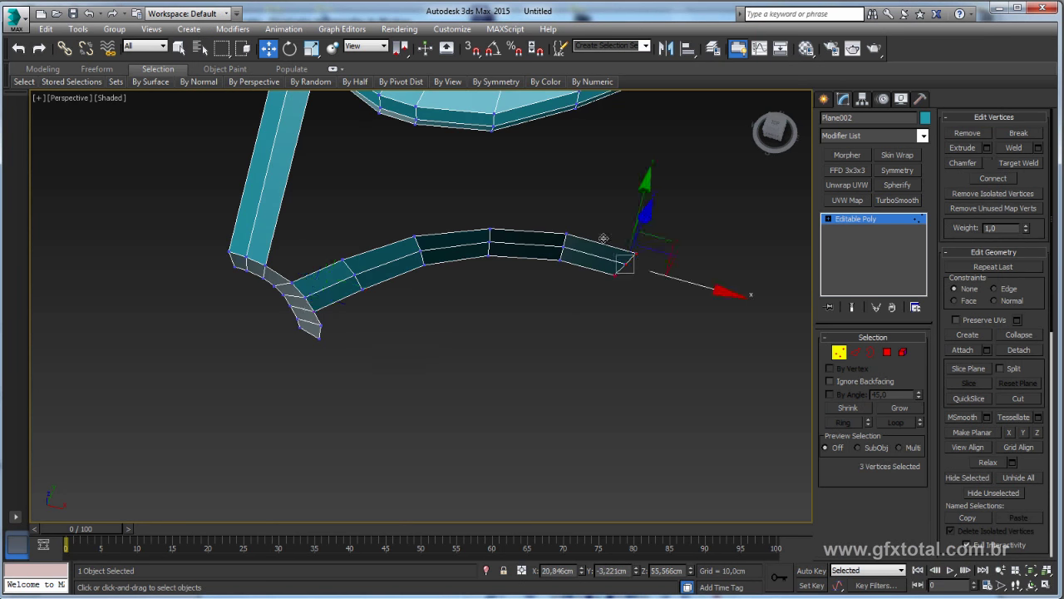
key(z)
alt+middle_drag(542, 330, 470, 297)
drag(432, 301, 439, 276)
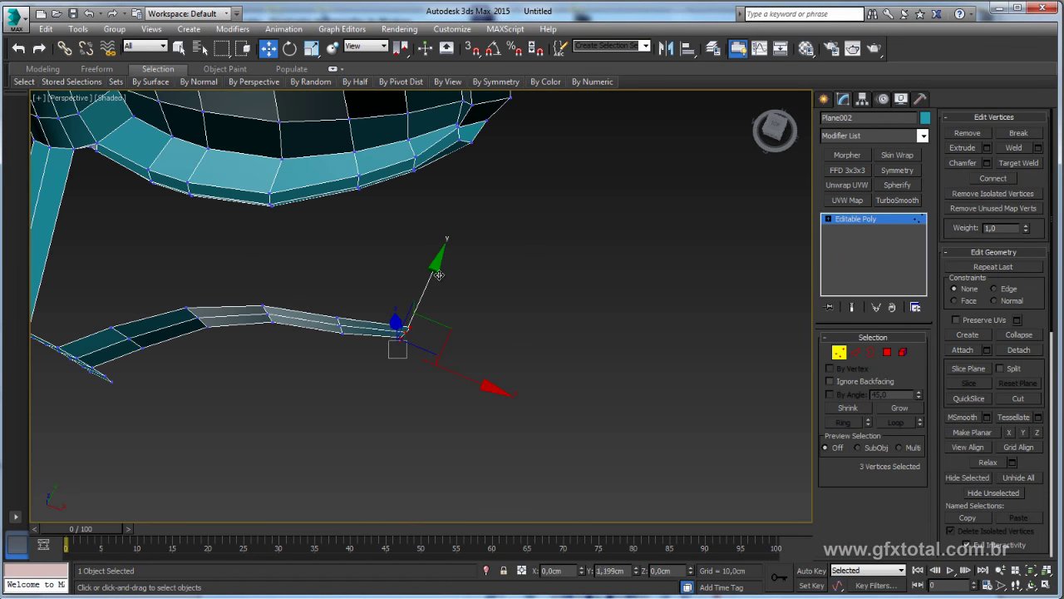
- Nudge the vertices along the middle of the strip slightly down
alt+middle_drag(348, 377, 355, 381)
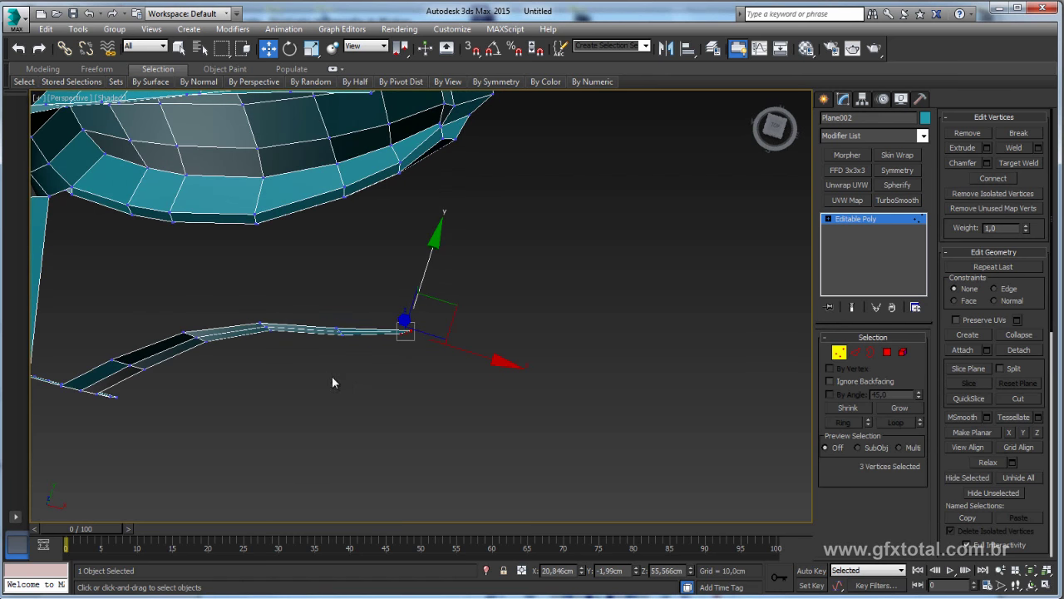
drag(254, 321, 347, 339)
mouse_move(321, 273)
mouse_down()
mouse_move(428, 285)
mouse_move(398, 292)
mouse_move(399, 266)
mouse_up()
scroll(338, 280, down, 3)
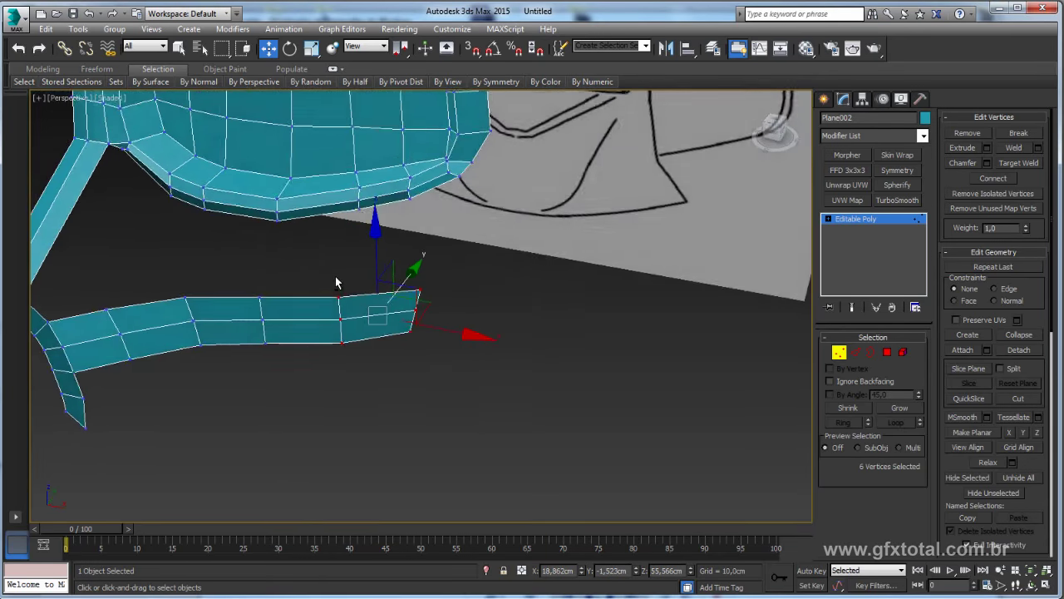
scroll(317, 291, down, 2)
scroll(317, 291, up, 2)
scroll(332, 250, up, 2)
scroll(353, 199, up, 2)
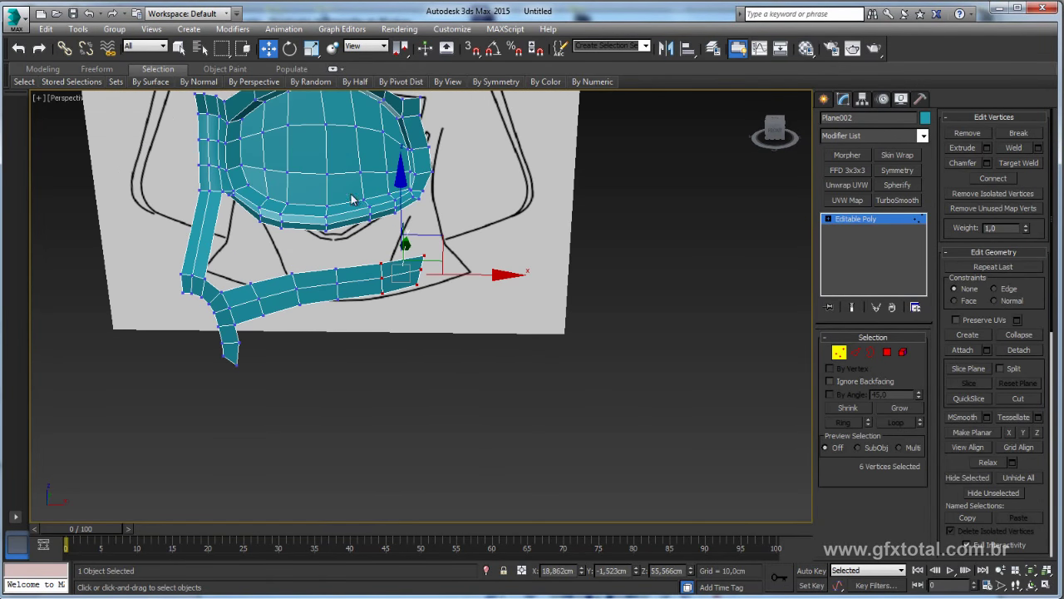
- Add more strip vertices, undo two changes, and move the selection along Y
key(alt+Tab)
key(alt+Tab)
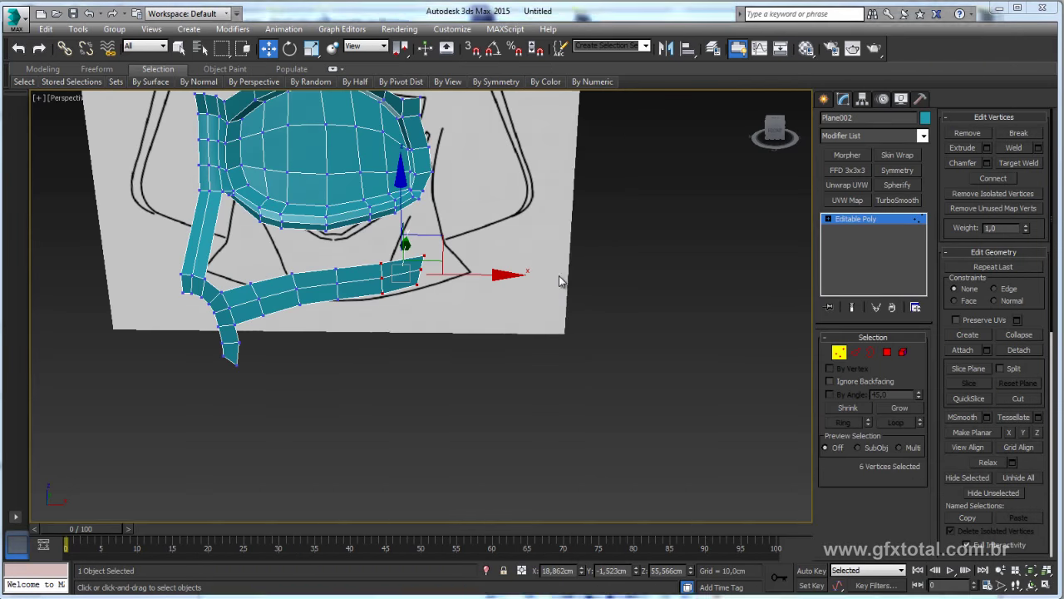
mouse_move(563, 278)
alt+middle_down()
mouse_move(478, 317)
mouse_move(510, 349)
mouse_move(467, 322)
alt+middle_up()
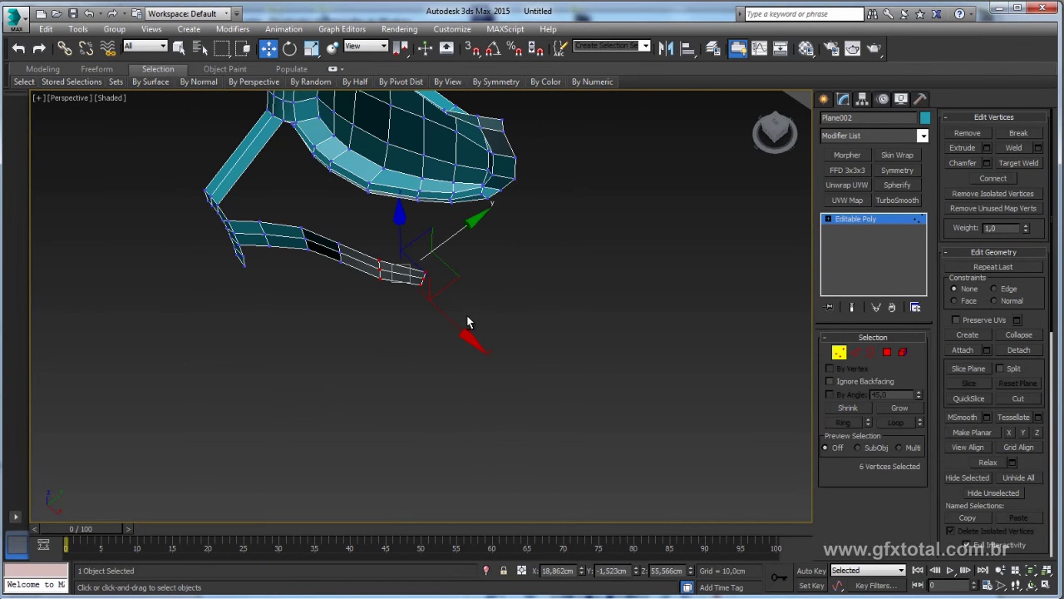
ctrl+drag(295, 243, 298, 246)
alt+middle_drag(298, 246, 351, 295)
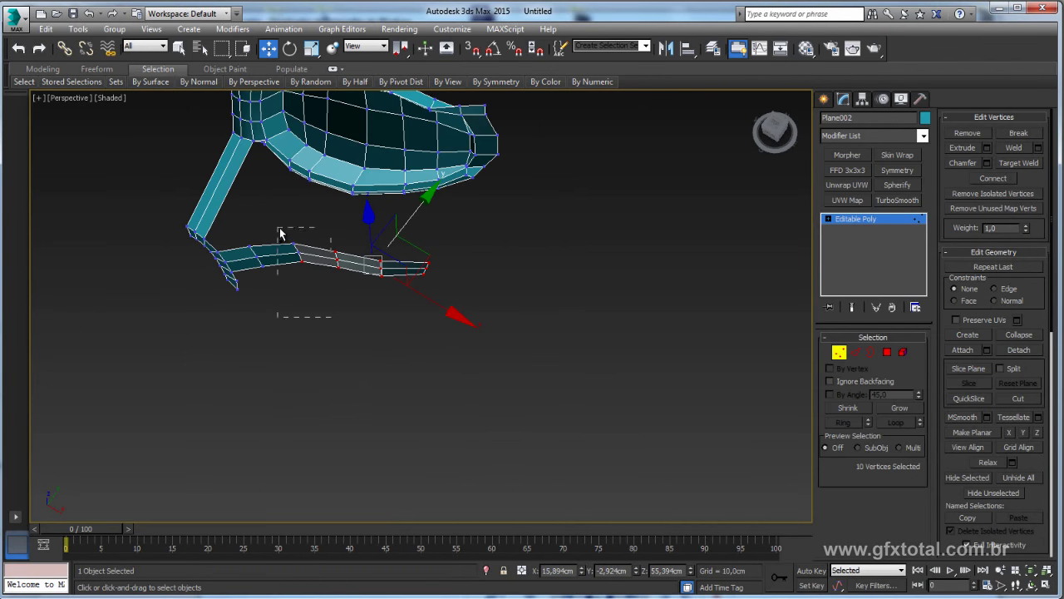
ctrl+drag(280, 234, 244, 241)
alt+middle_drag(244, 241, 418, 227)
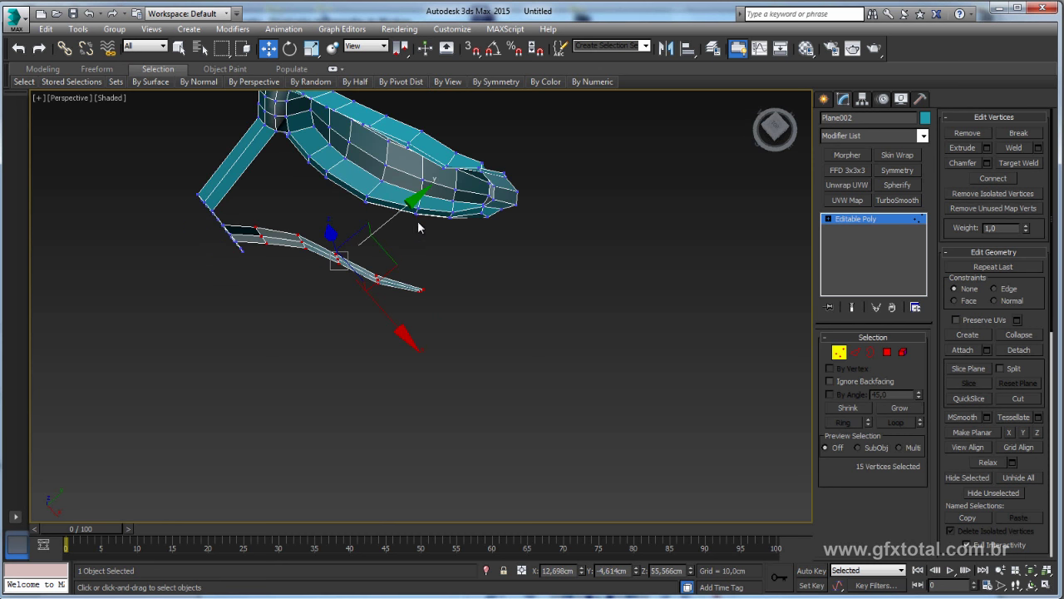
key(ctrl+z)
key(ctrl+z)
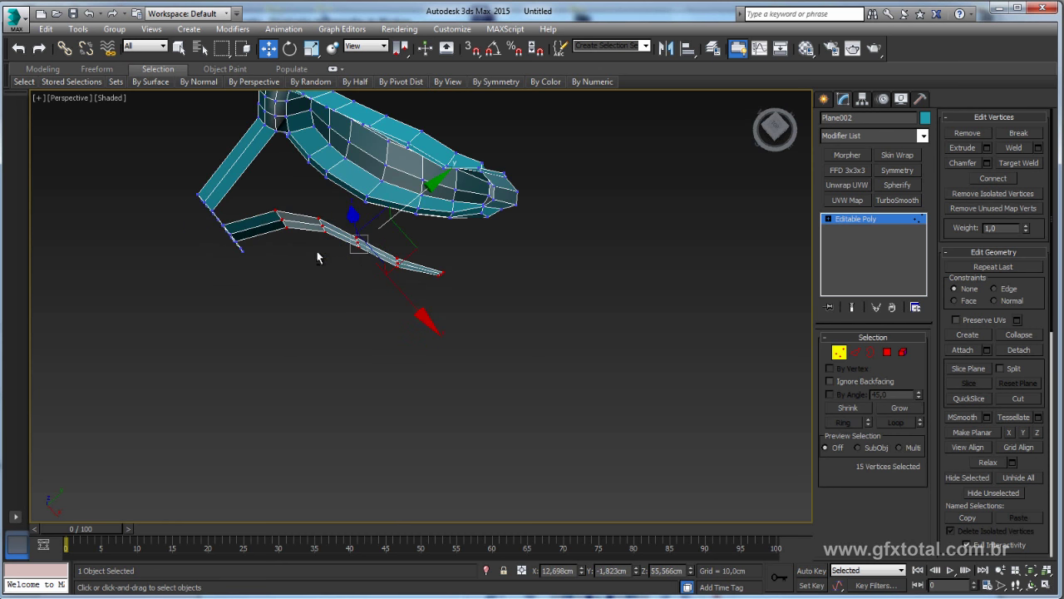
key(ctrl+z)
drag(423, 212, 419, 214)
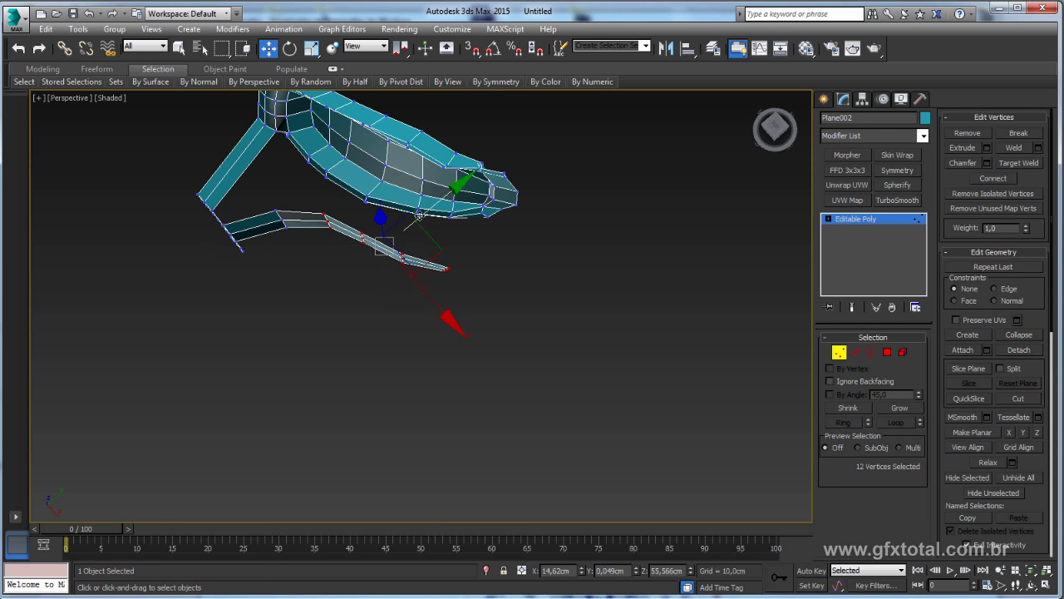
- Deselect vertices so only the three end vertices remain selected
alt+drag(296, 200, 297, 202)
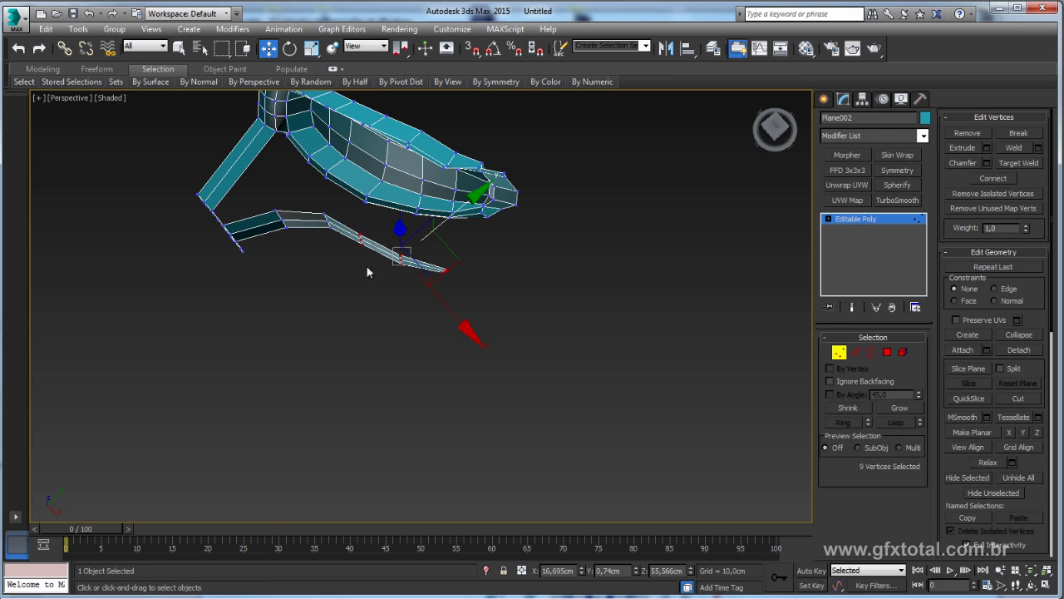
mouse_move(350, 229)
alt+mouse_down()
mouse_move(372, 249)
mouse_move(384, 225)
alt+mouse_up()
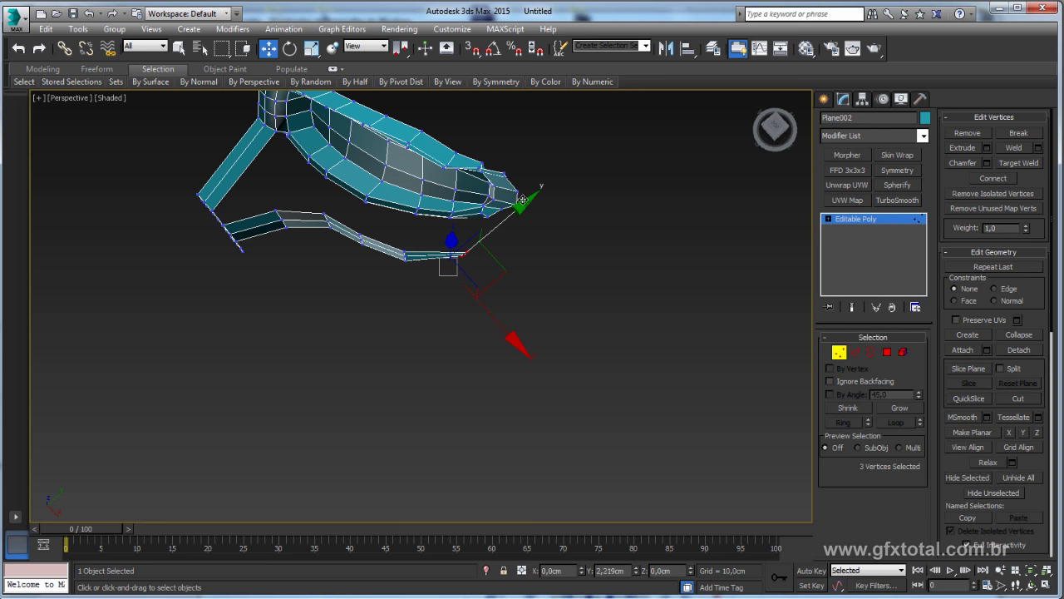
alt+middle_drag(512, 215, 509, 219)
scroll(508, 219, up, 5)
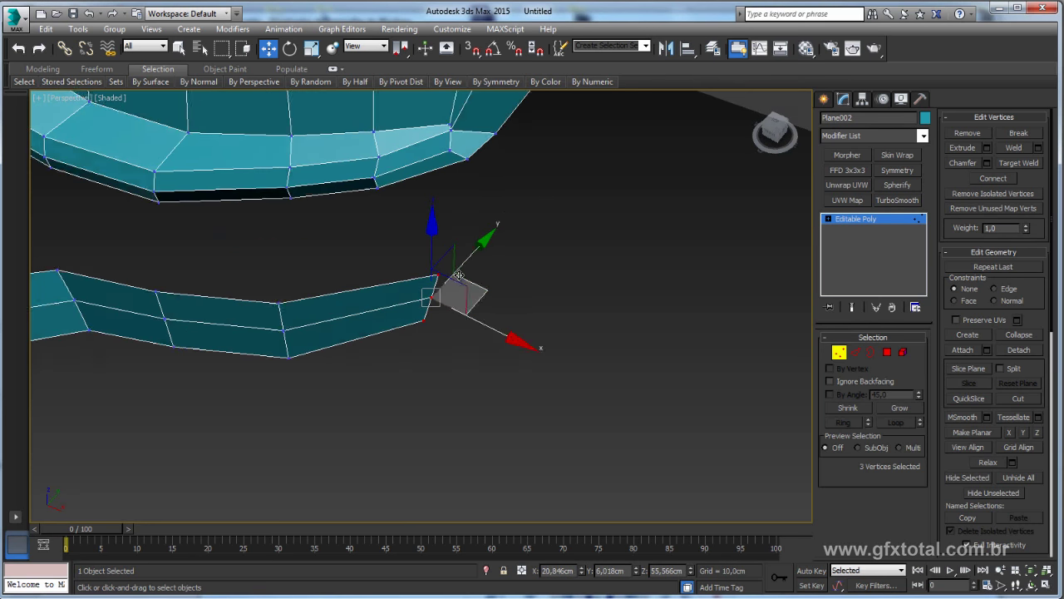
- Shift-drag the strip's two end edges to extend the strip outward to the right
click(855, 352)
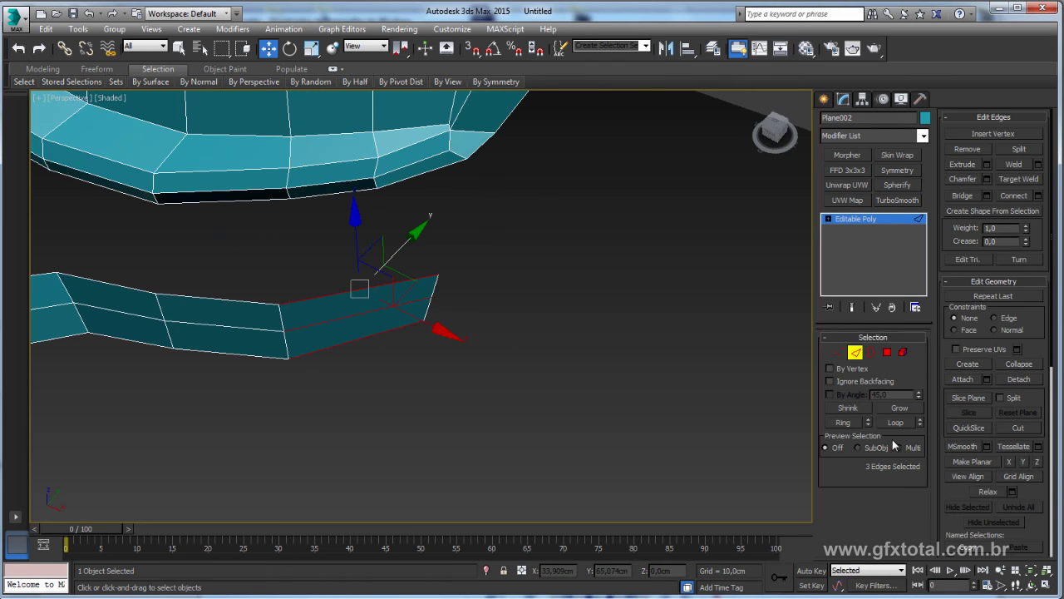
alt+click(426, 276)
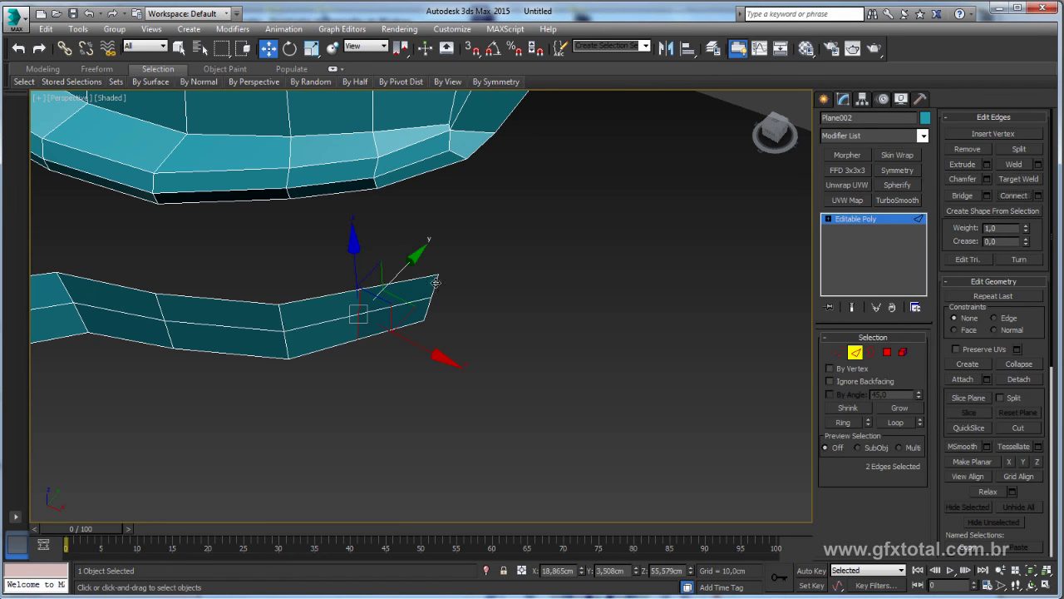
mouse_move(517, 251)
alt+middle_down()
mouse_move(361, 285)
mouse_move(390, 295)
alt+middle_up()
click(349, 263)
ctrl+click(464, 251)
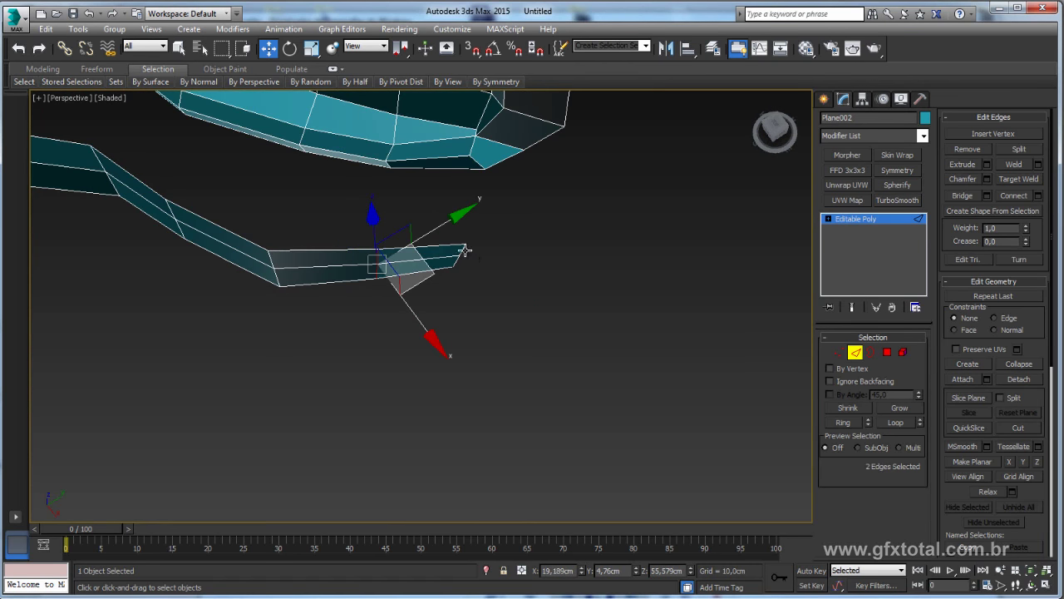
drag(465, 250, 522, 271)
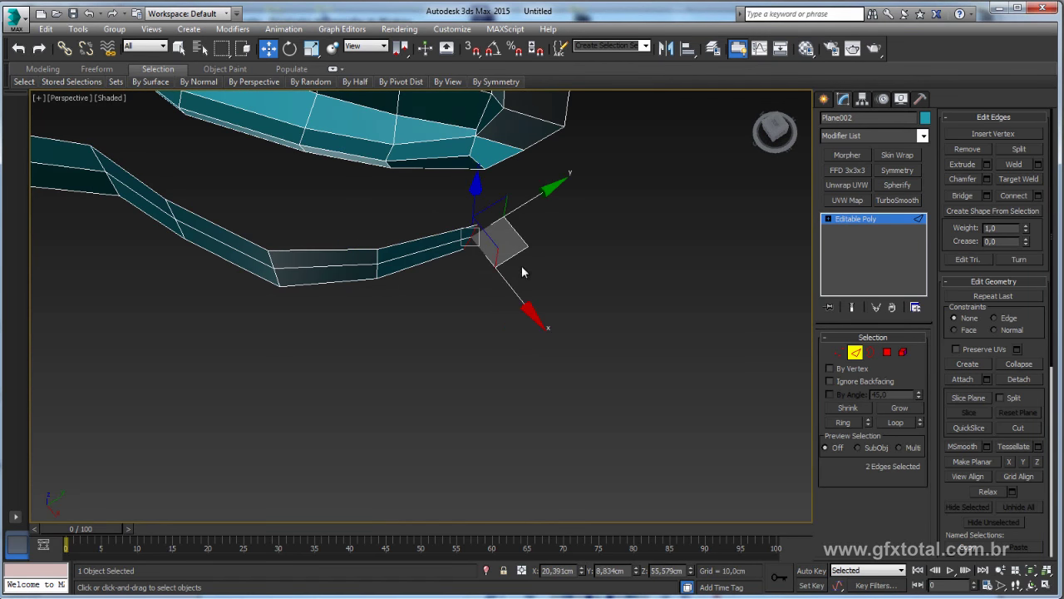
alt+middle_drag(521, 265, 546, 183)
scroll(589, 247, down, 5)
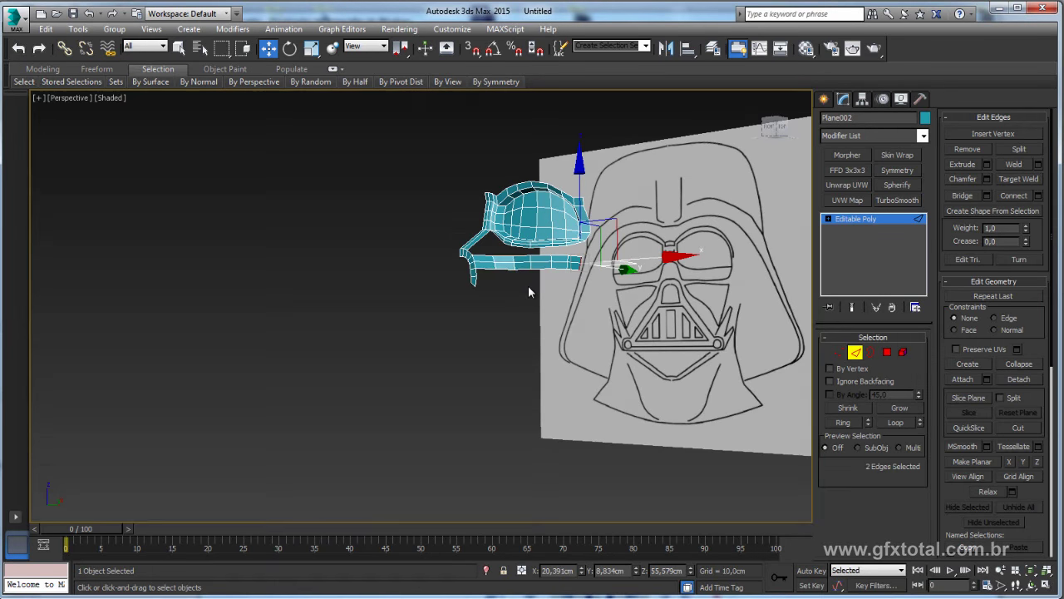
- In Front view, pull the end column of three vertices left to shorten the end segment
key(f)
key(alt+Tab)
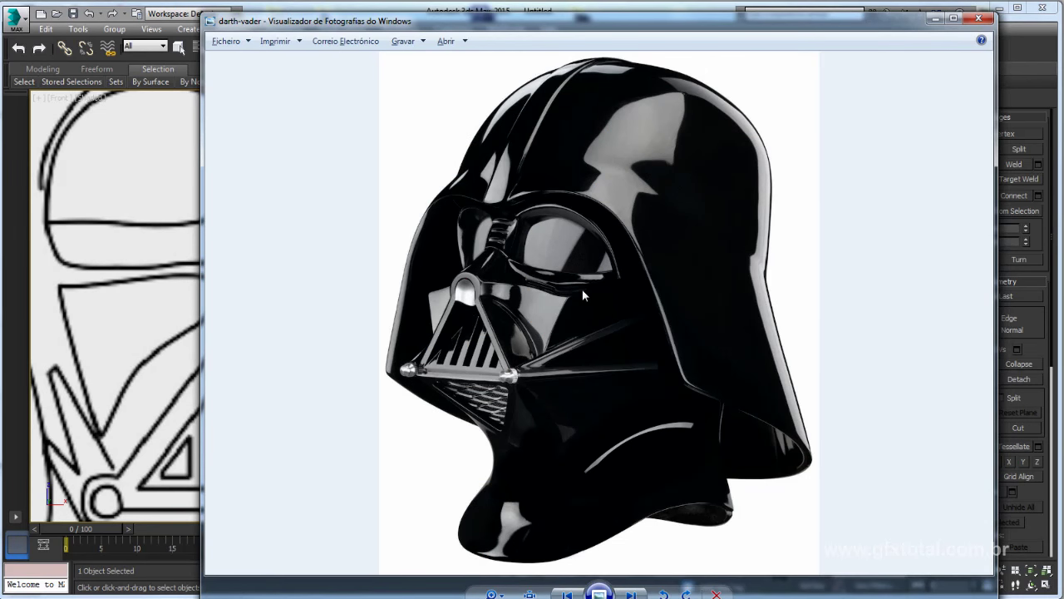
key(alt+Tab)
scroll(587, 290, up, 2)
scroll(587, 291, up, 2)
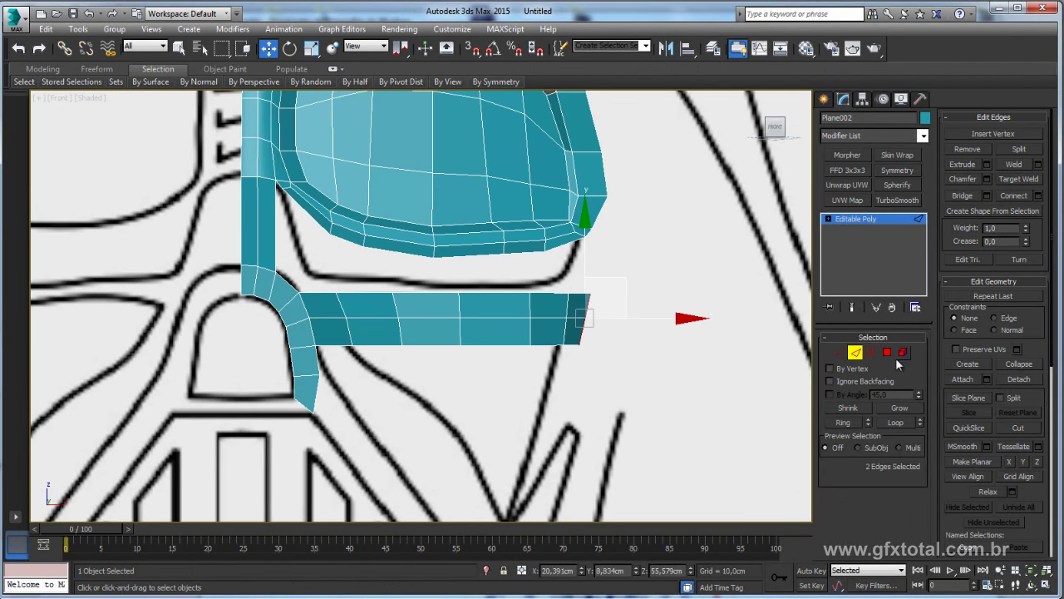
click(840, 353)
key(alt+Tab)
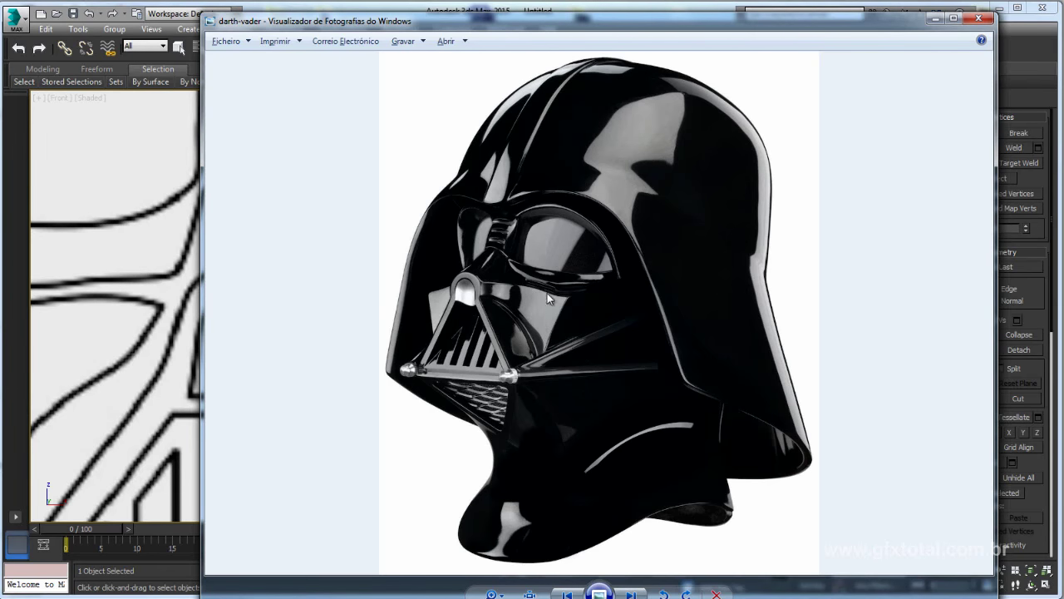
key(alt+Tab)
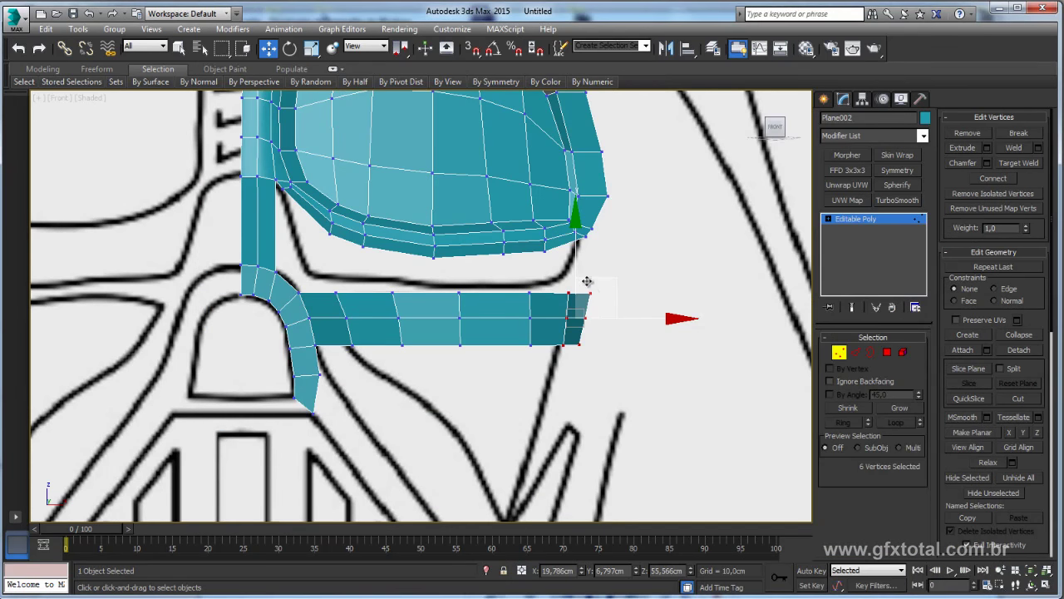
mouse_move(555, 280)
mouse_down()
mouse_move(610, 306)
mouse_move(558, 353)
mouse_up()
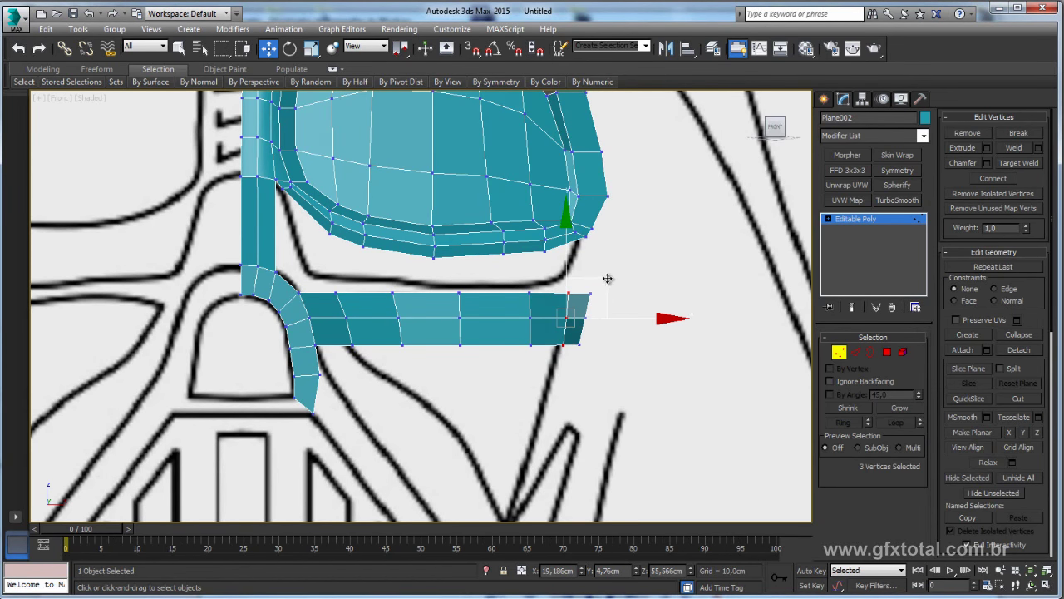
drag(582, 357, 554, 291)
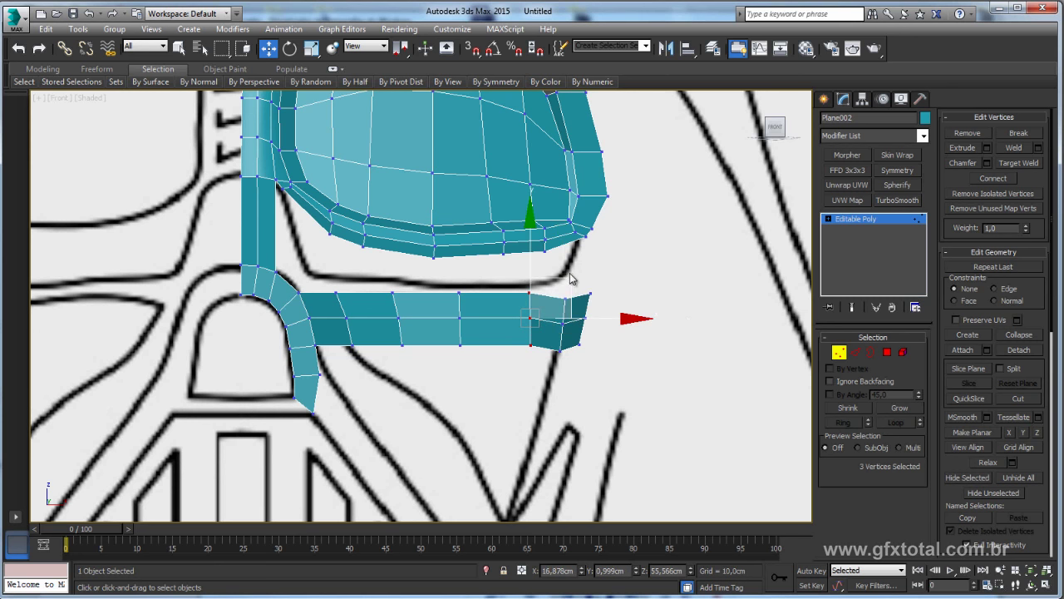
drag(558, 285, 510, 289)
- Raise the next vertex columns inward to curve the strip's tip upward
drag(444, 356, 482, 301)
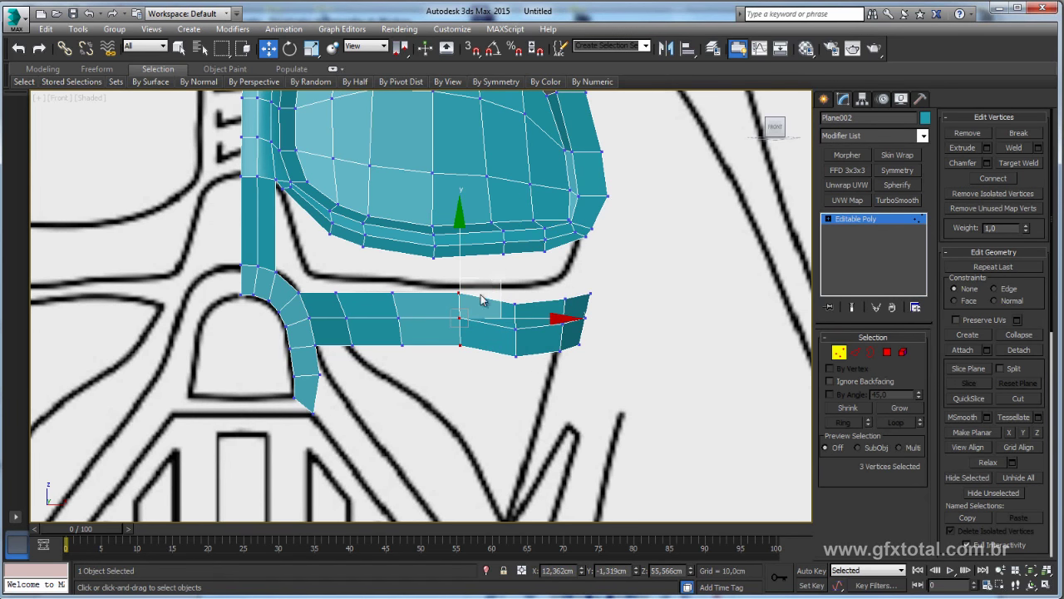
mouse_move(384, 359)
mouse_down()
mouse_move(424, 295)
mouse_move(405, 279)
mouse_up()
drag(339, 363, 384, 270)
mouse_move(479, 312)
middle_down()
mouse_move(509, 321)
mouse_move(549, 380)
mouse_move(618, 430)
mouse_move(596, 356)
middle_up()
key(p)
key(alt+Tab)
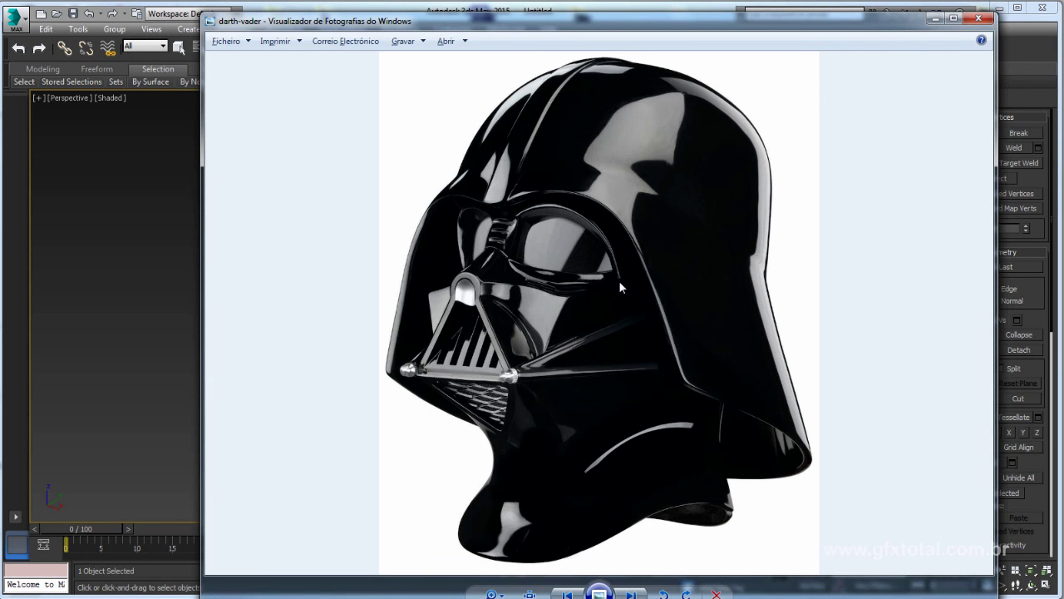
- Scale the strip's end edges together and shift them right and down
key(alt+Tab)
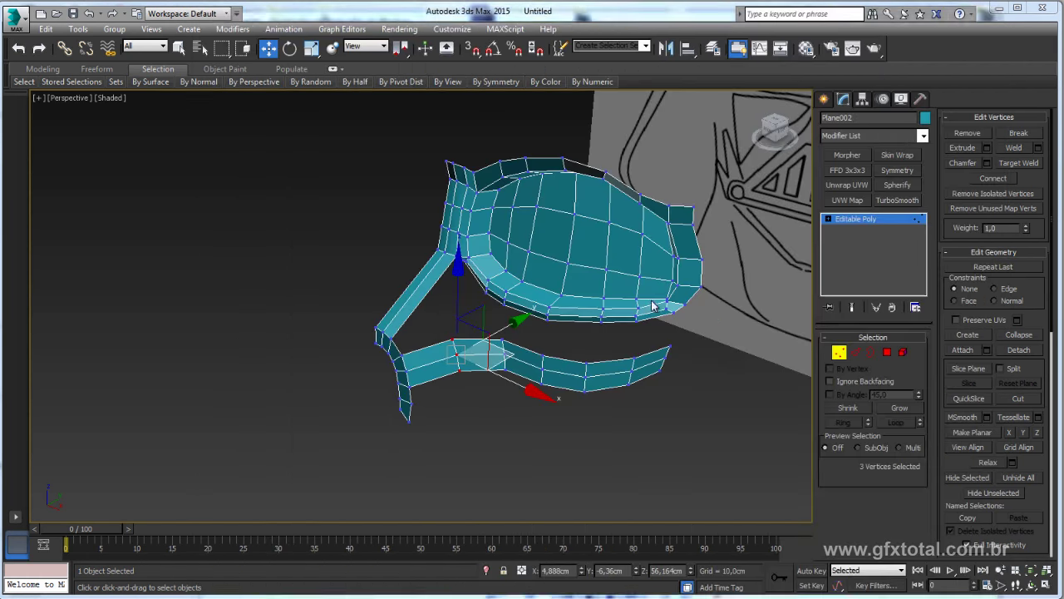
mouse_move(527, 214)
alt+middle_down()
mouse_move(676, 333)
mouse_move(641, 340)
mouse_move(667, 374)
alt+middle_up()
click(855, 353)
scroll(703, 408, up, 5)
scroll(738, 414, up, 2)
scroll(575, 378, down, 5)
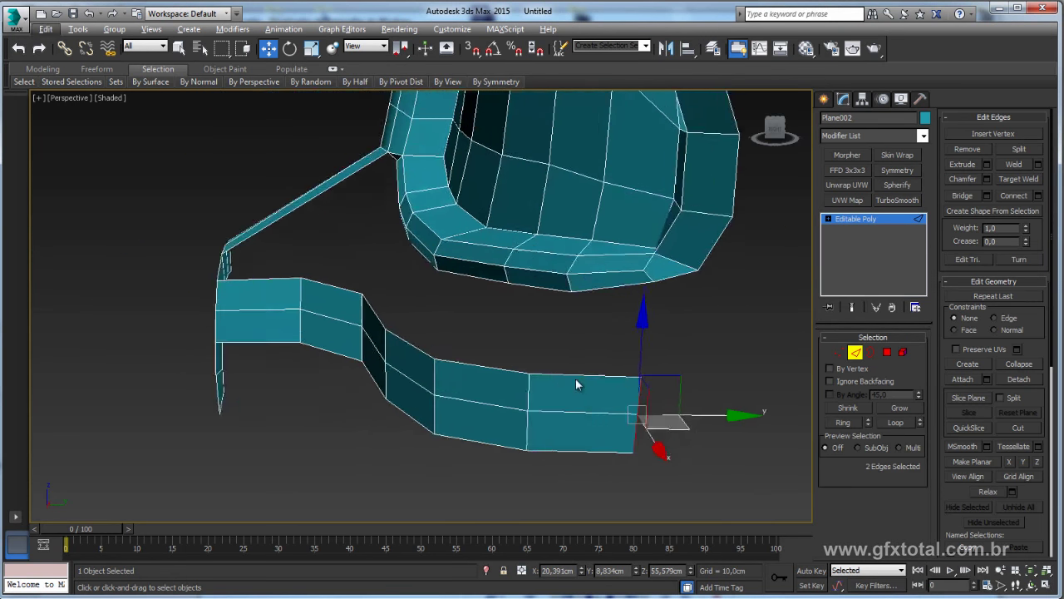
alt+middle_drag(575, 378, 605, 377)
key(e)
key(r)
mouse_move(605, 377)
mouse_down()
mouse_move(607, 407)
mouse_move(649, 349)
mouse_up()
key(w)
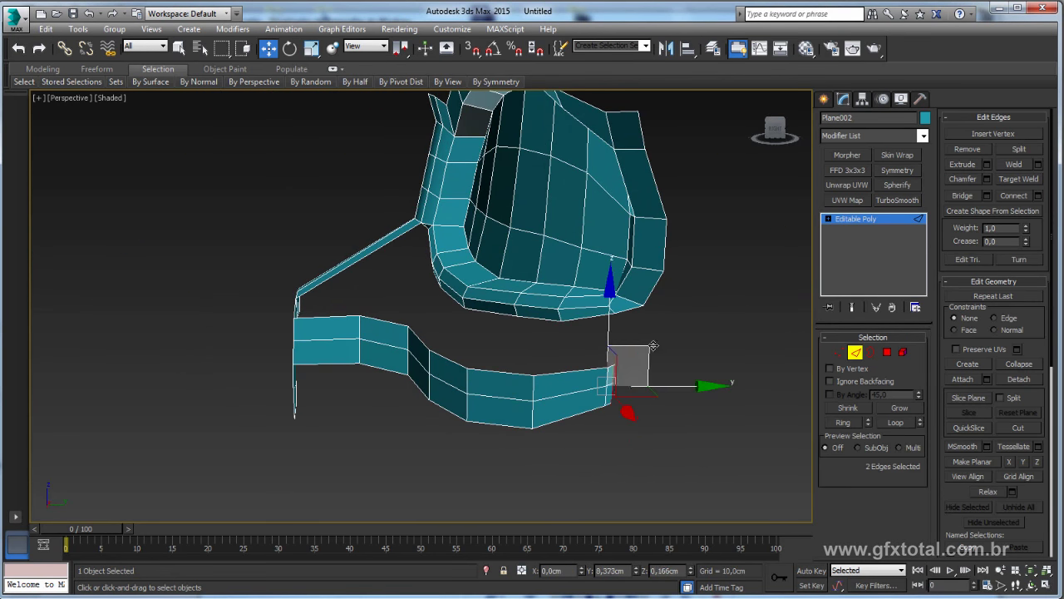
mouse_move(706, 313)
alt+middle_down()
mouse_move(745, 405)
mouse_move(729, 407)
alt+middle_up()
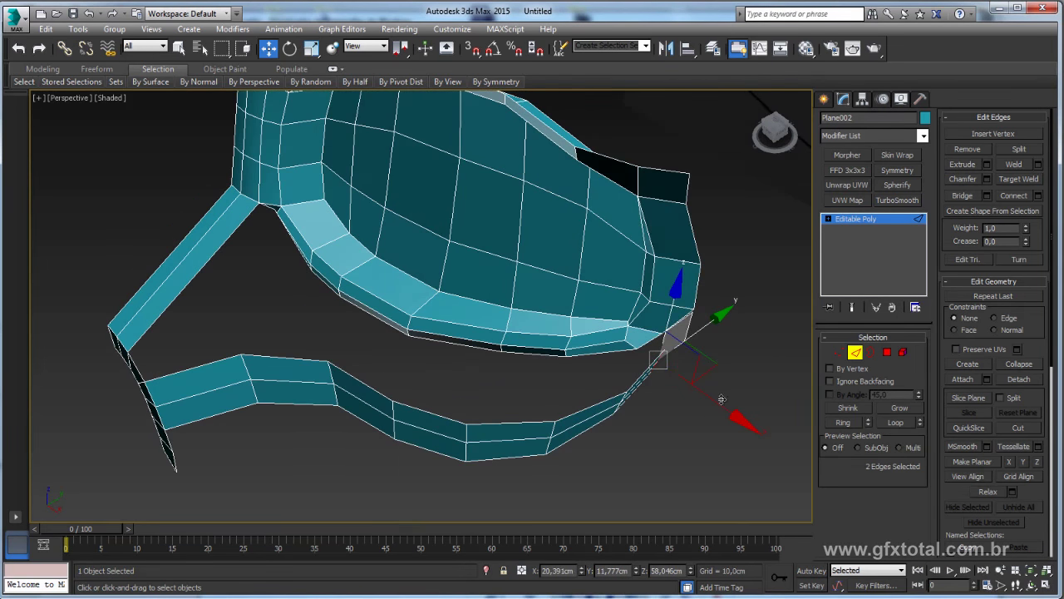
drag(729, 407, 732, 374)
- Bridge the eye section's end edge to the lower strip's end edge
alt+middle_drag(732, 374, 646, 340)
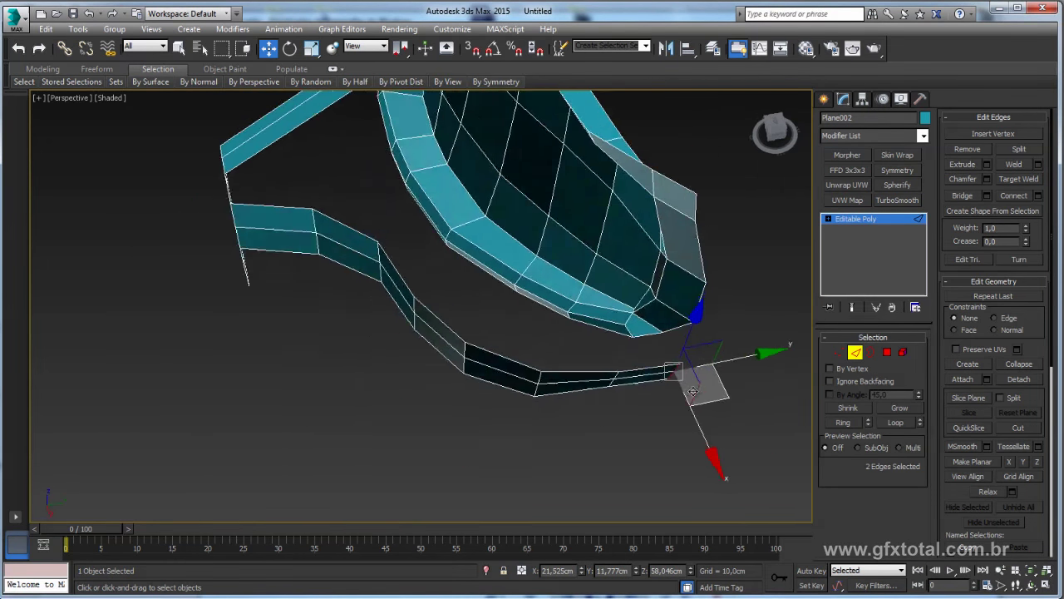
click(645, 330)
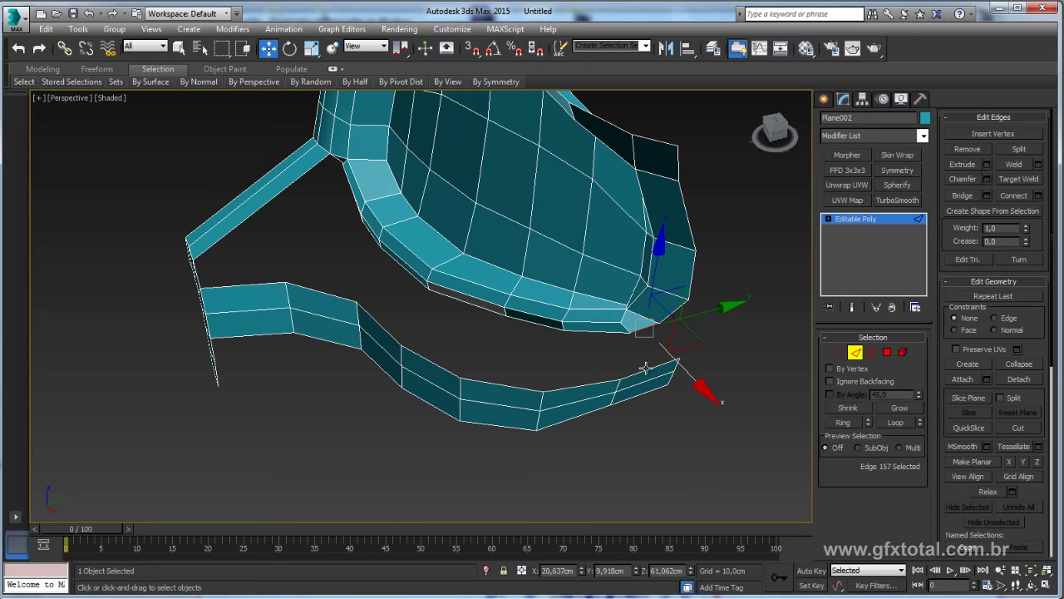
ctrl+click(645, 368)
click(962, 198)
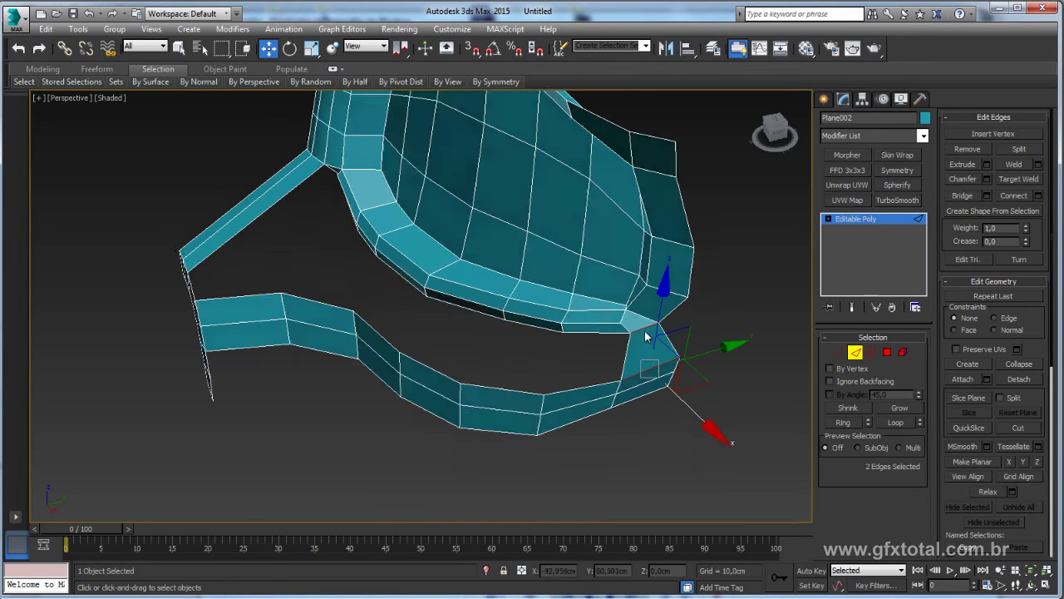
alt+middle_drag(641, 333, 642, 353)
scroll(640, 349, up, 3)
key(alt+Tab)
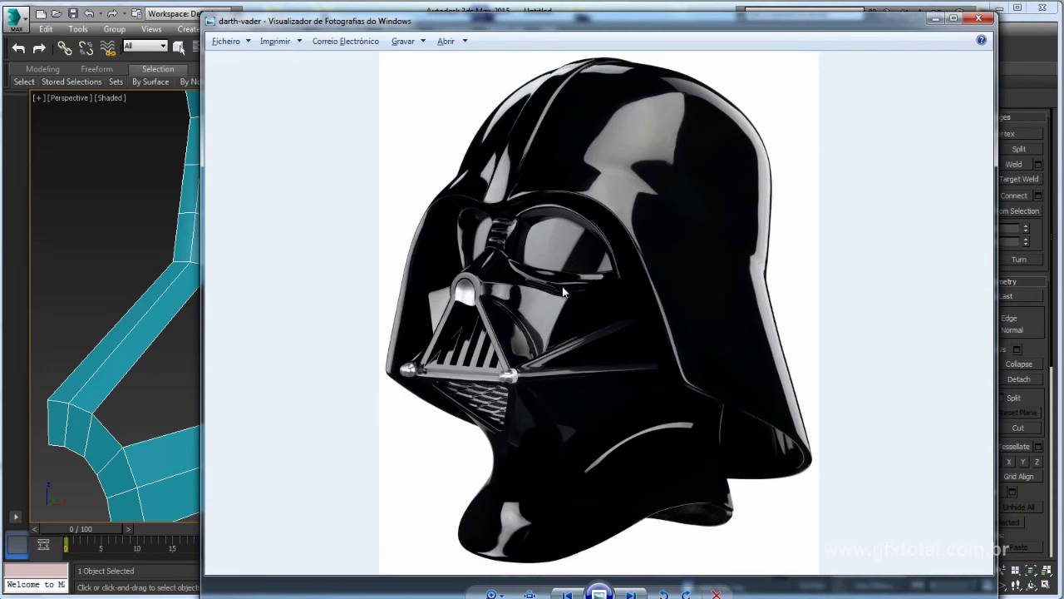
key(alt+Tab)
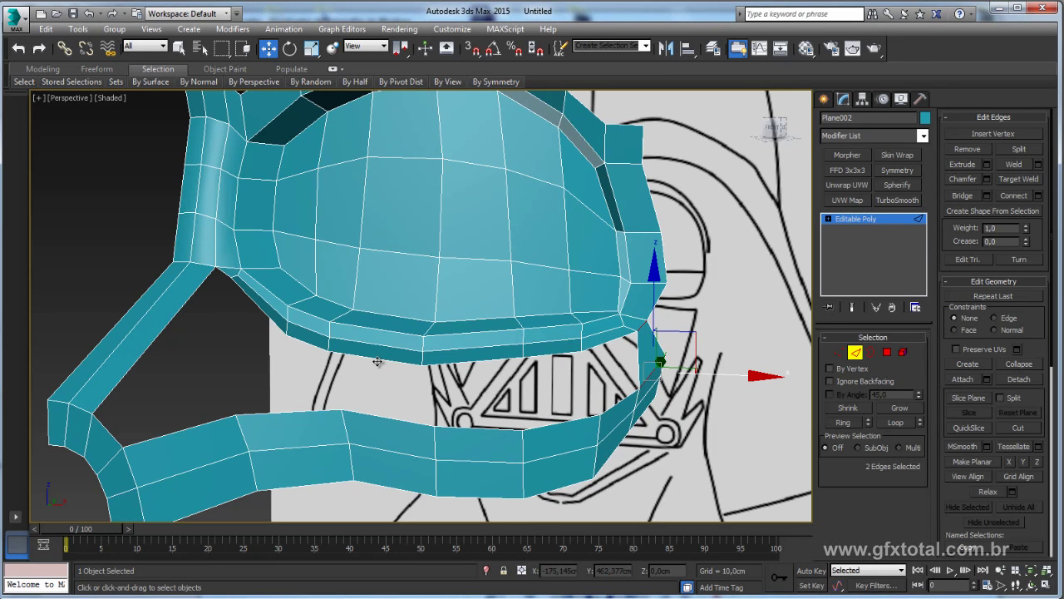
- Bridge two rim edges to the facing strip edges, creating two panels
click(372, 357)
ctrl+click(373, 414)
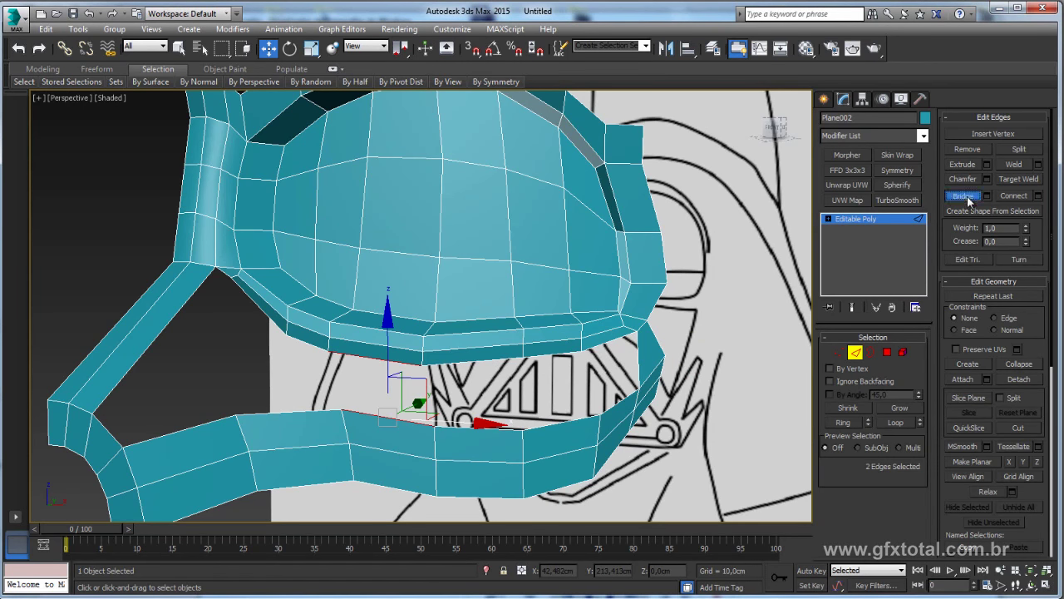
click(963, 195)
click(555, 353)
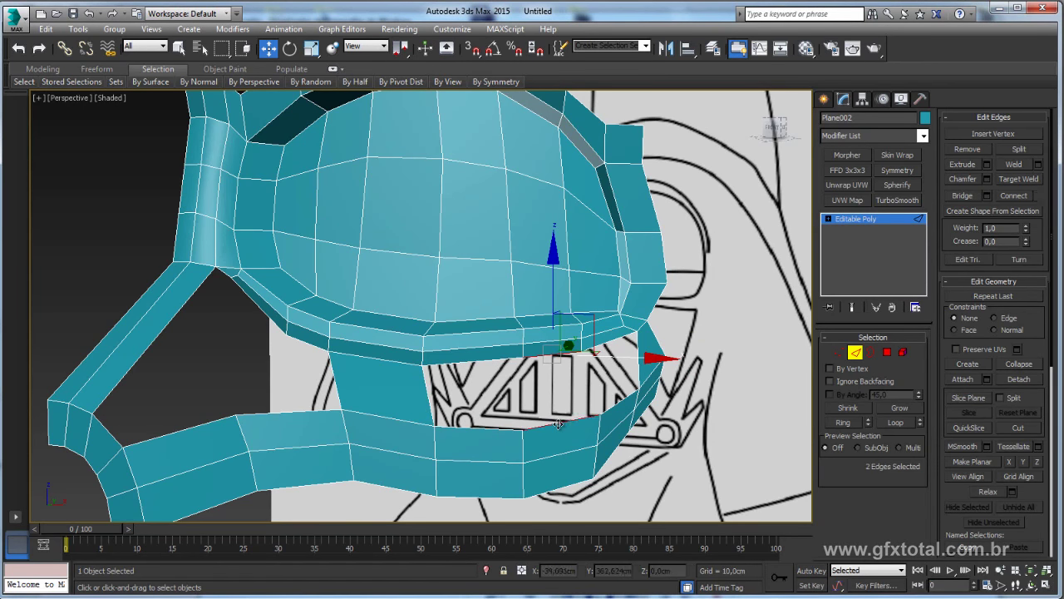
ctrl+click(565, 429)
click(963, 196)
- Fill the left opening with a bridged face, then view the cheek from below
click(469, 362)
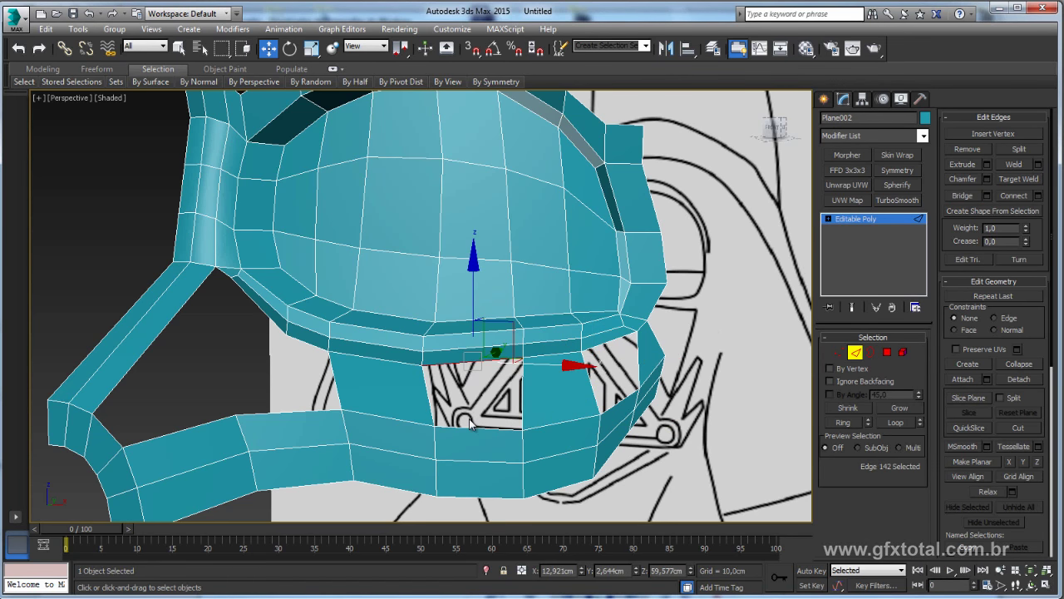
click(310, 348)
ctrl+click(297, 412)
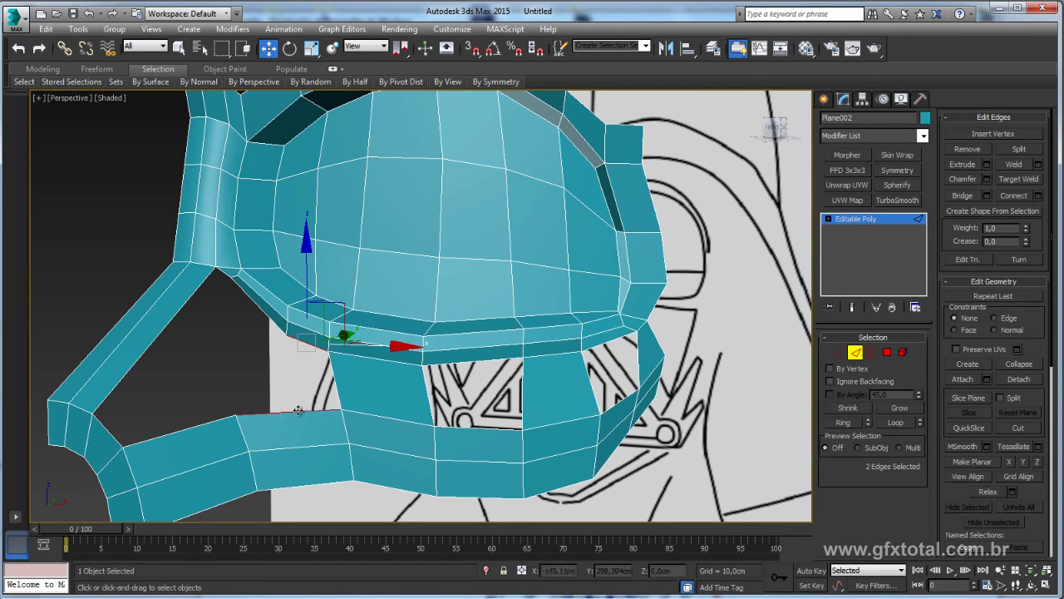
click(963, 196)
mouse_move(357, 374)
alt+middle_down()
mouse_move(324, 391)
mouse_move(295, 366)
mouse_move(364, 359)
mouse_move(378, 340)
mouse_move(354, 376)
mouse_move(325, 373)
mouse_move(298, 301)
alt+middle_up()
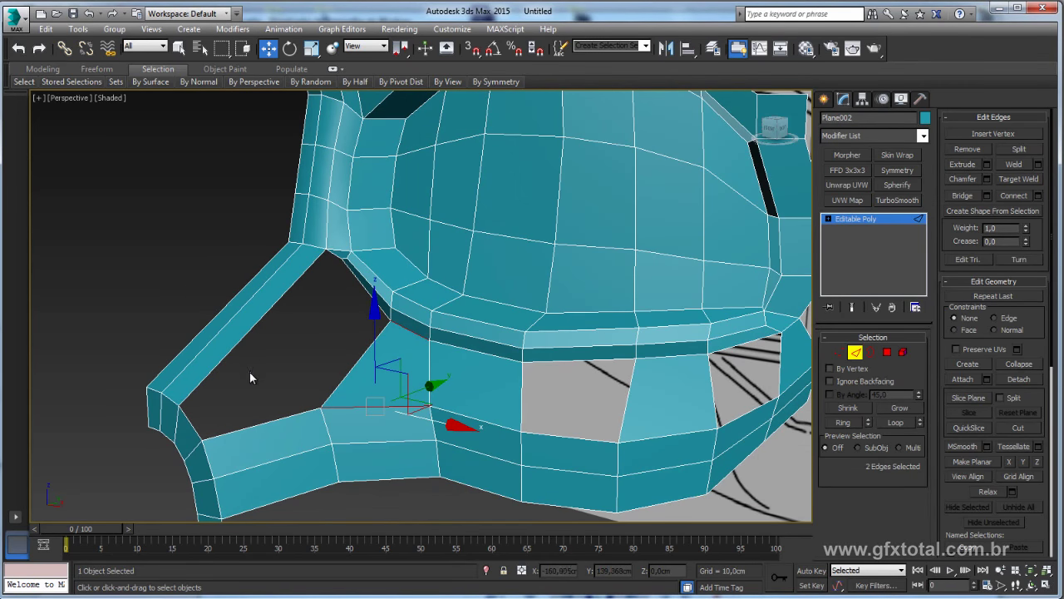
drag(198, 311, 238, 327)
- Bridge the arm's inner edge to the opening's lower edge, filling the lower cheek opening with a panel
click(254, 326)
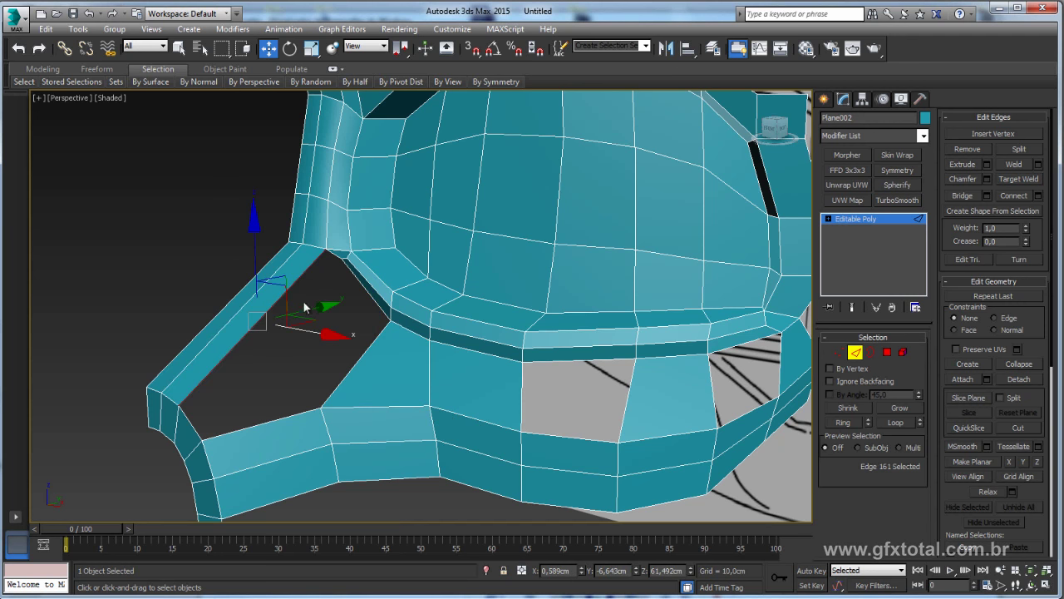
click(299, 414)
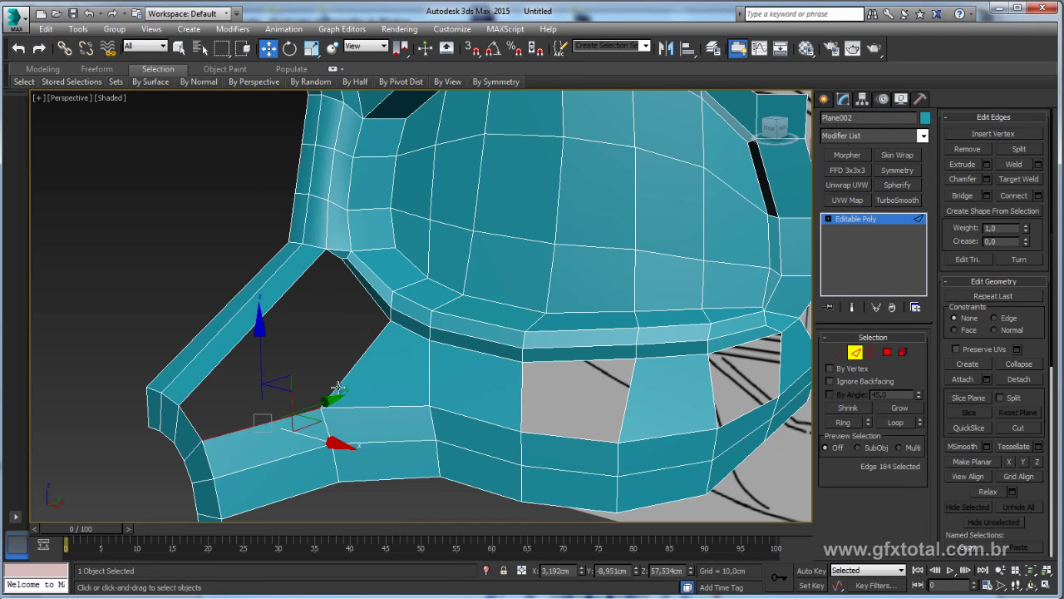
click(339, 388)
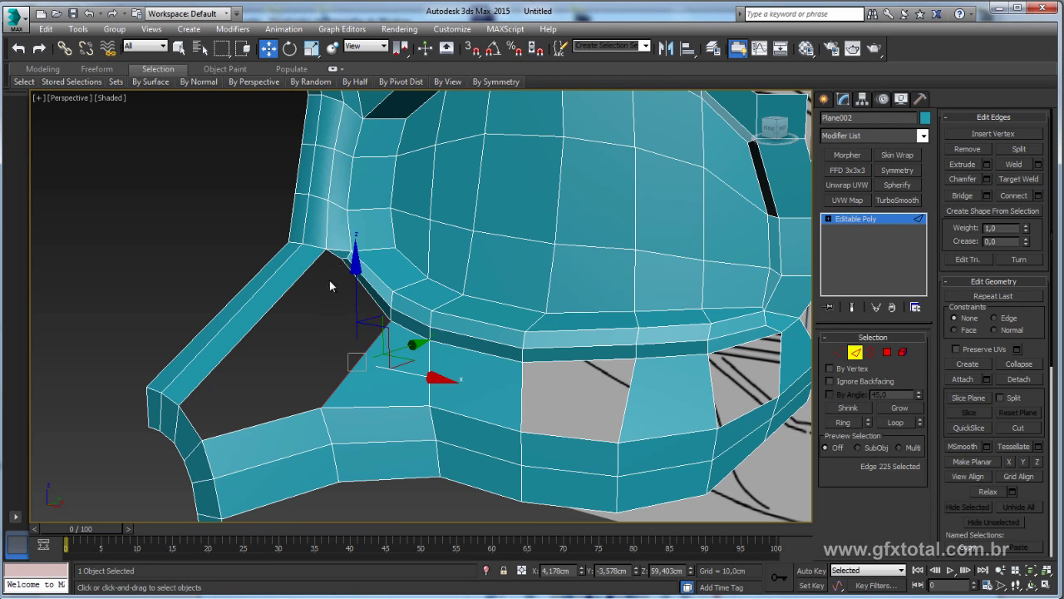
click(330, 253)
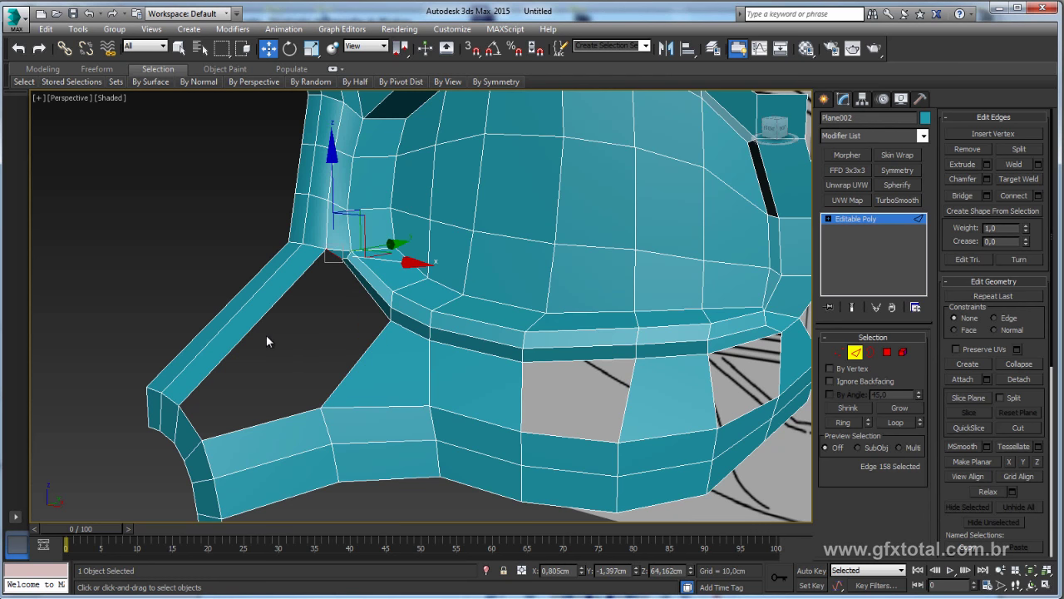
drag(208, 313, 206, 311)
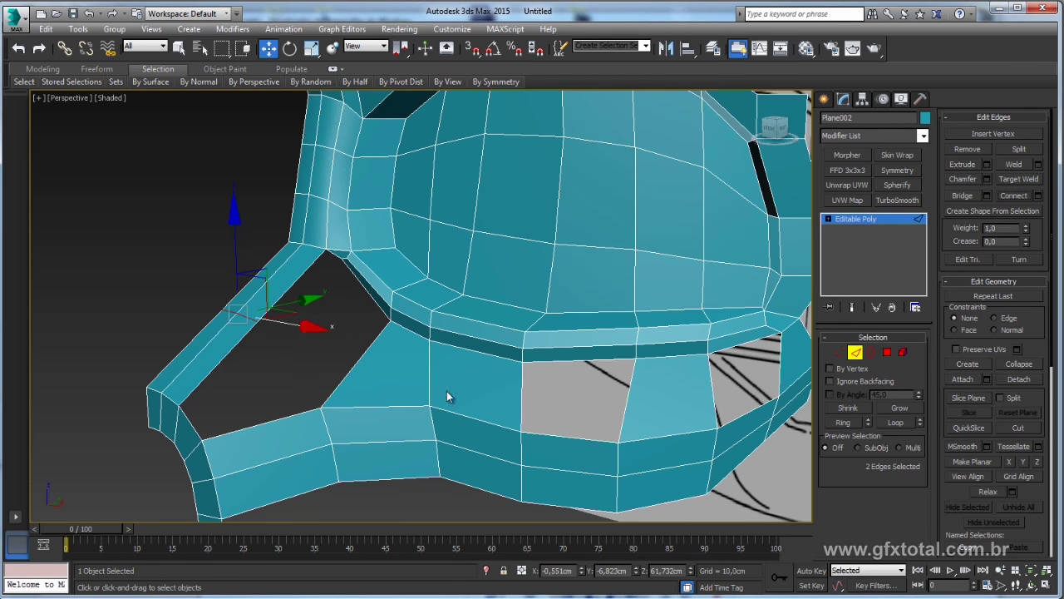
click(206, 379)
click(218, 390)
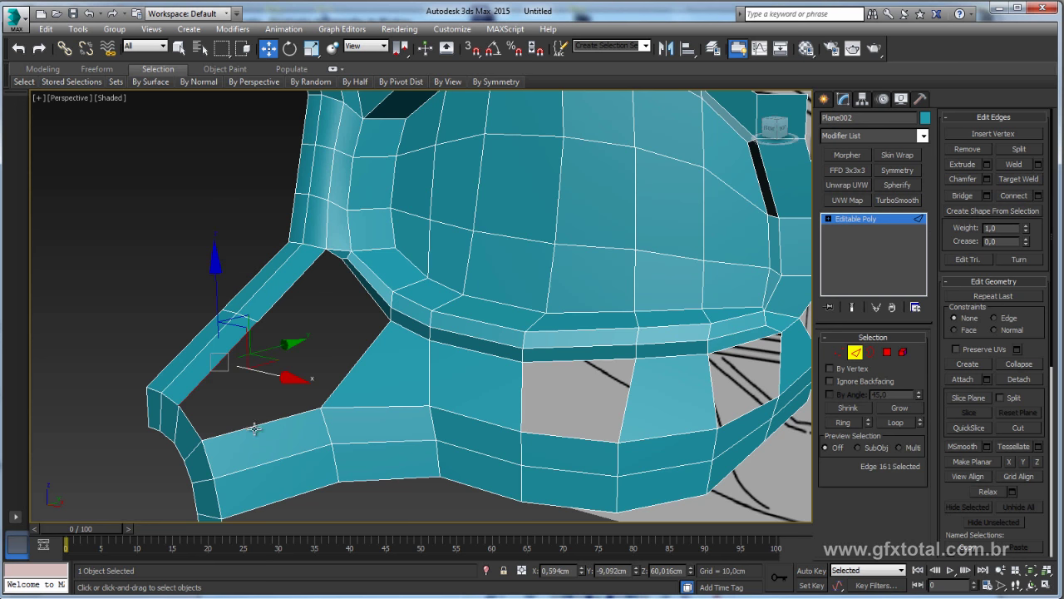
click(254, 426)
click(963, 198)
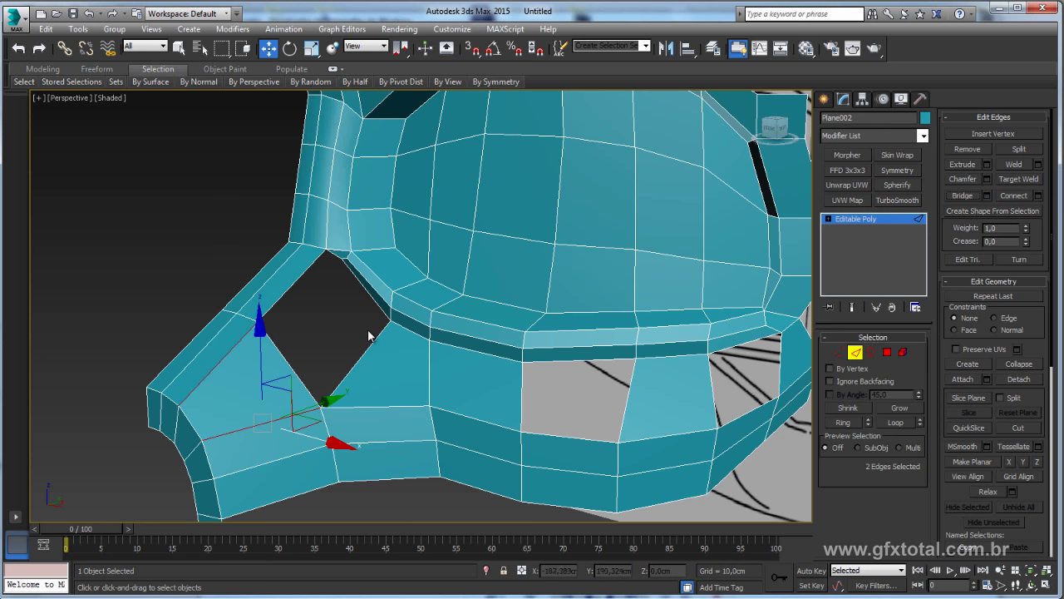
- Select the remaining hole's upper and lower-left edges while inspecting it from several angles
click(301, 274)
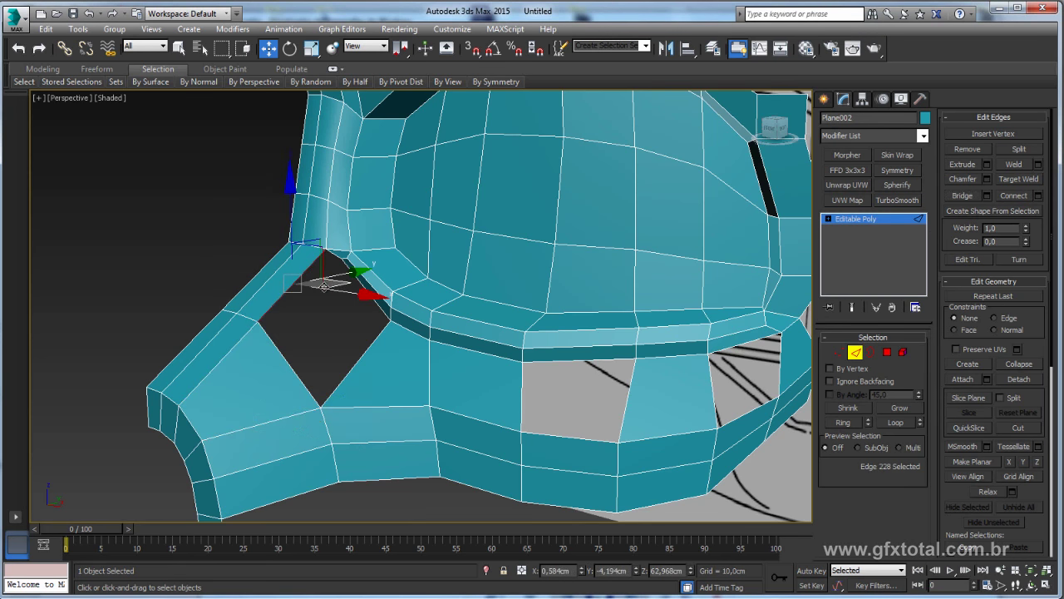
alt+middle_drag(301, 275, 318, 315)
alt+middle_drag(336, 271, 325, 267)
scroll(316, 266, up, 3)
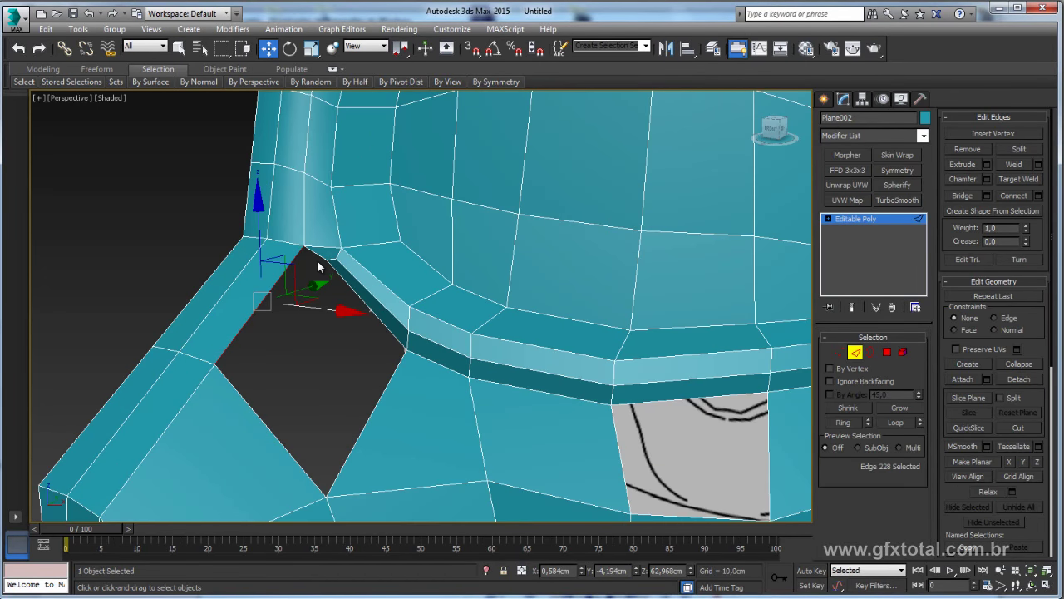
click(318, 258)
click(358, 313)
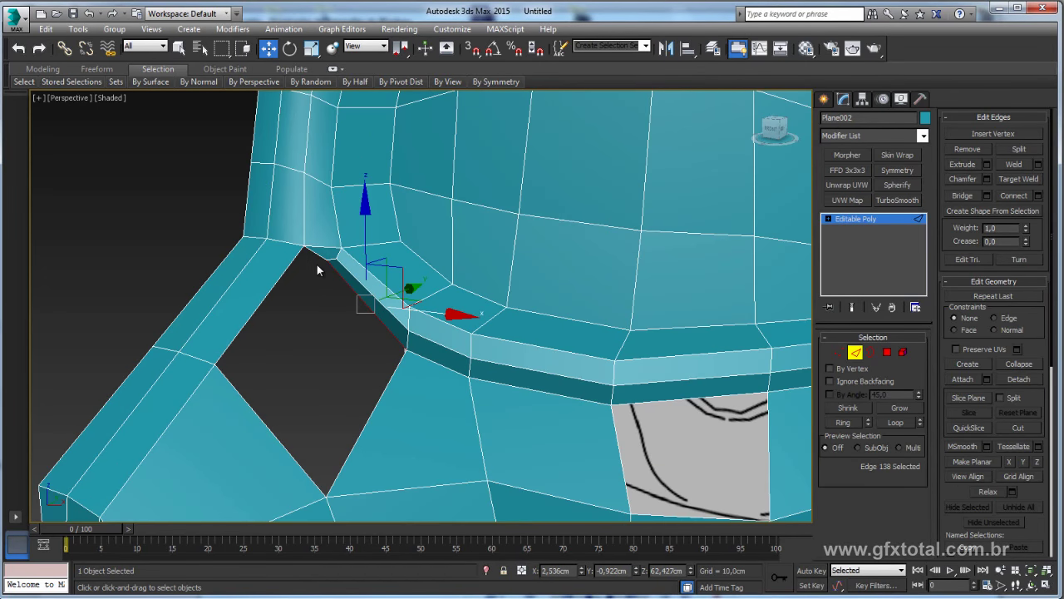
click(287, 292)
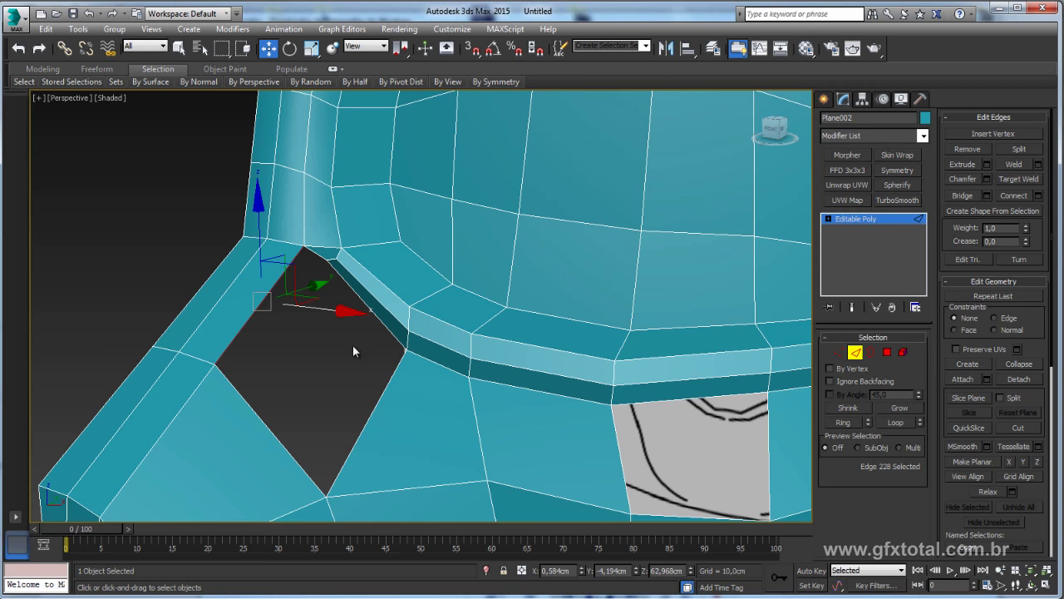
mouse_move(353, 345)
alt+middle_down()
mouse_move(333, 372)
mouse_move(344, 350)
alt+middle_up()
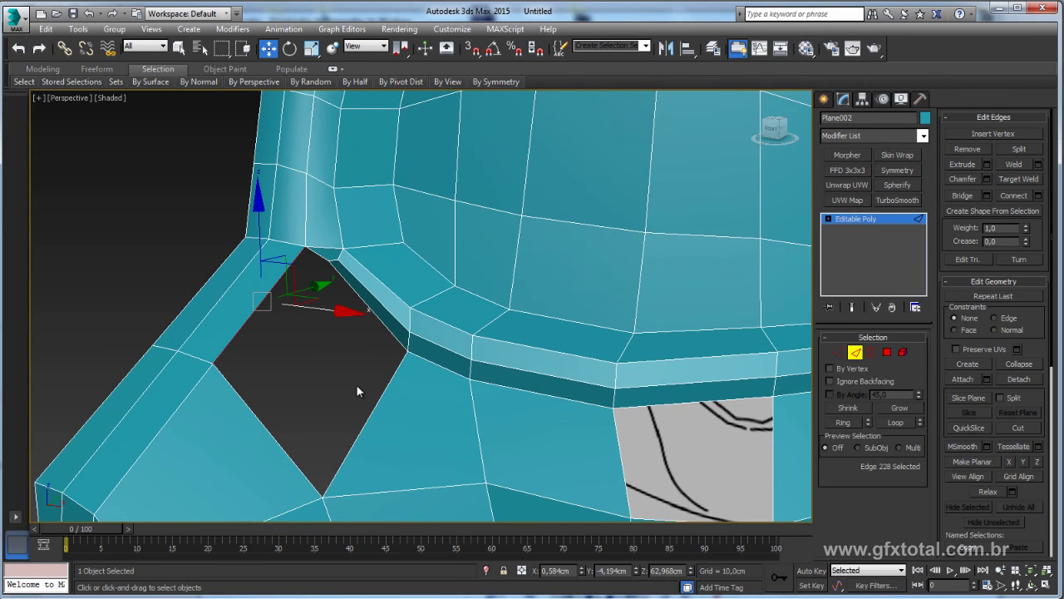
double_click(189, 356)
alt+middle_drag(266, 354, 194, 349)
- Narrow the edge selection to two edges facing each other across the hole
scroll(193, 349, down, 5)
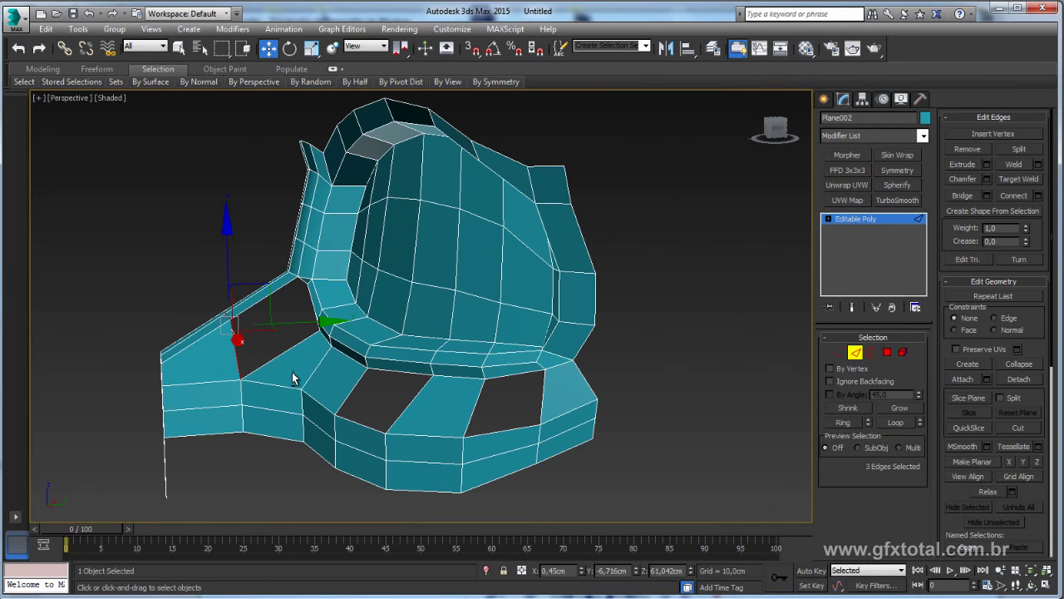
alt+click(209, 397)
scroll(256, 274, up, 6)
scroll(246, 254, down, 1)
alt+middle_drag(246, 253, 261, 251)
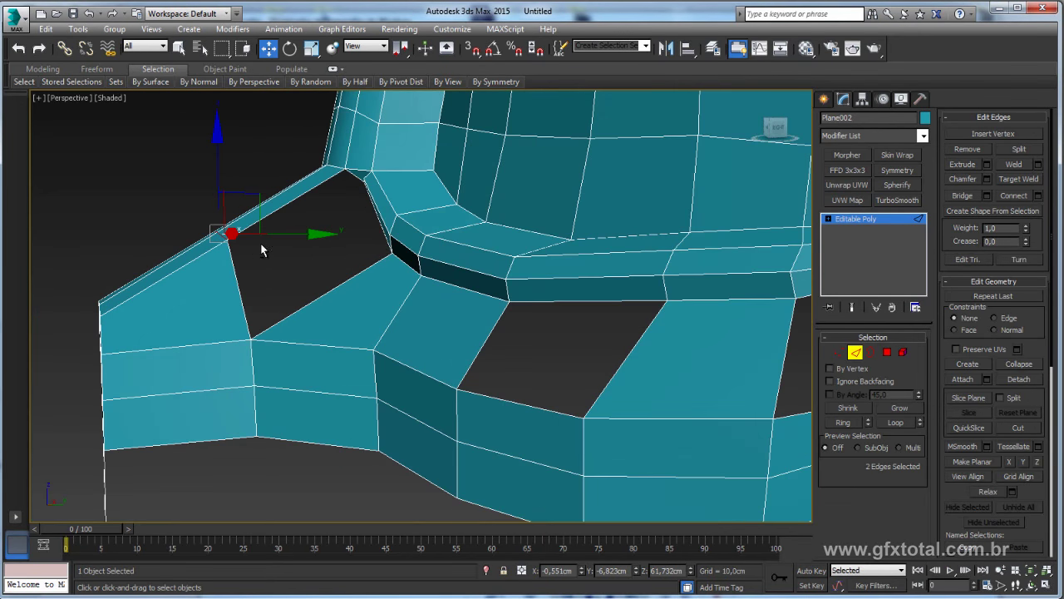
alt+middle_drag(349, 187, 320, 182)
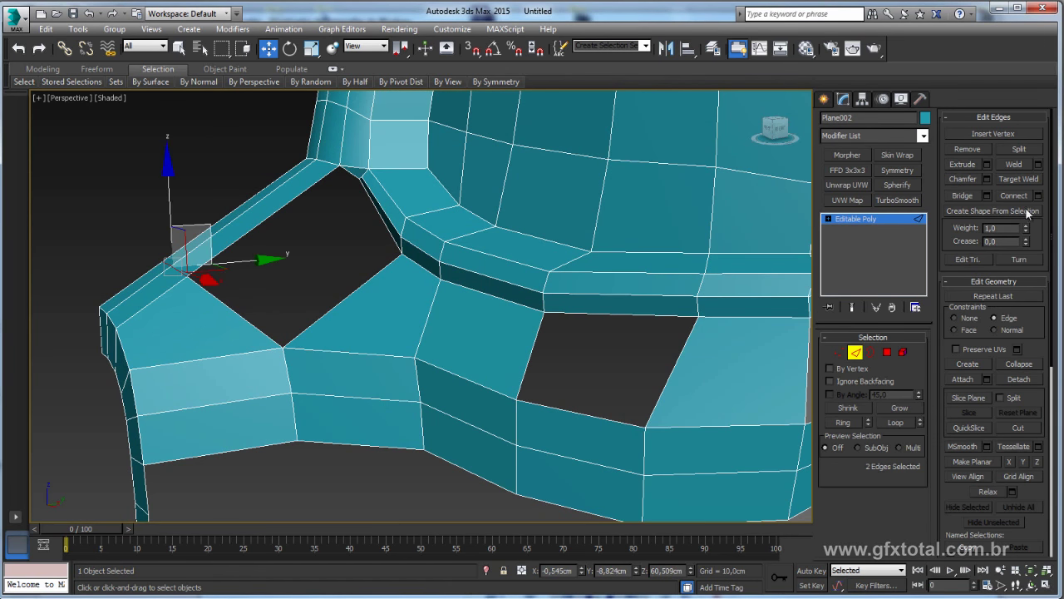
ctrl+click(224, 202)
alt+click(225, 212)
alt+middle_drag(330, 216, 334, 231)
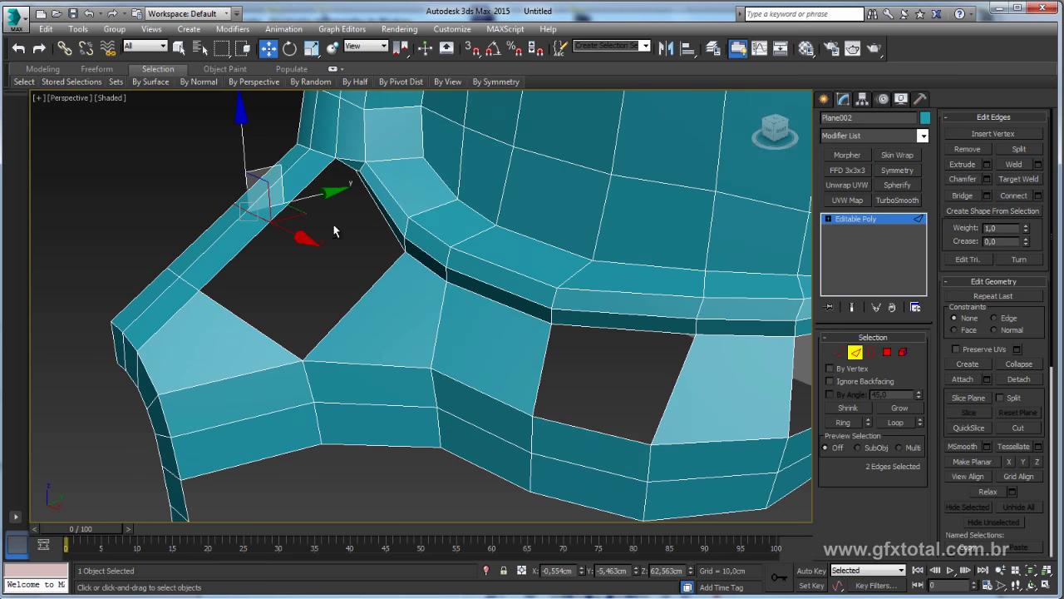
- Add the hole's lower-right edge and bridge across the hole with a new panel
click(871, 352)
click(854, 351)
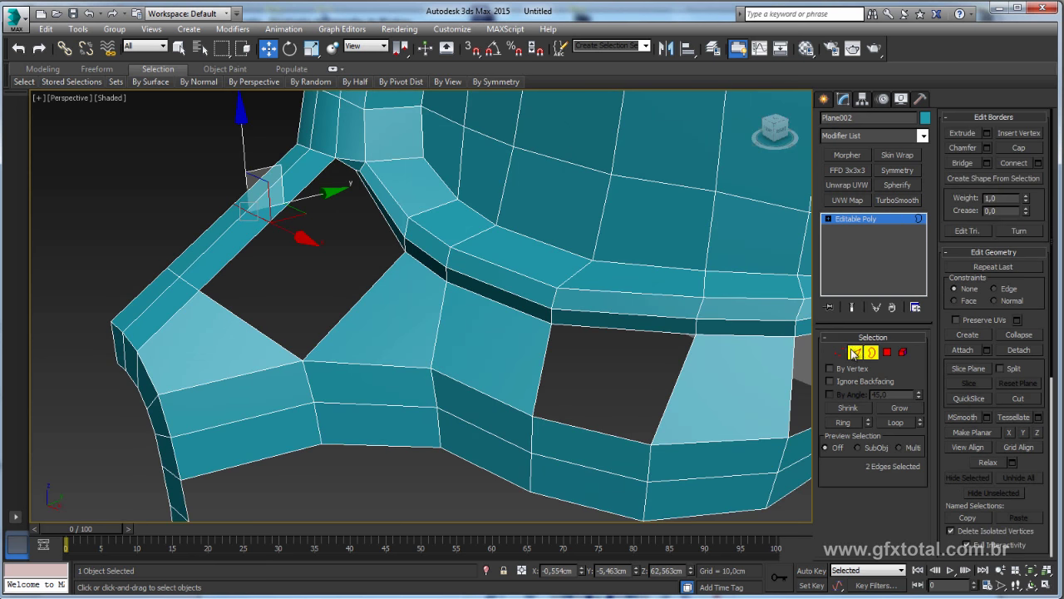
click(359, 301)
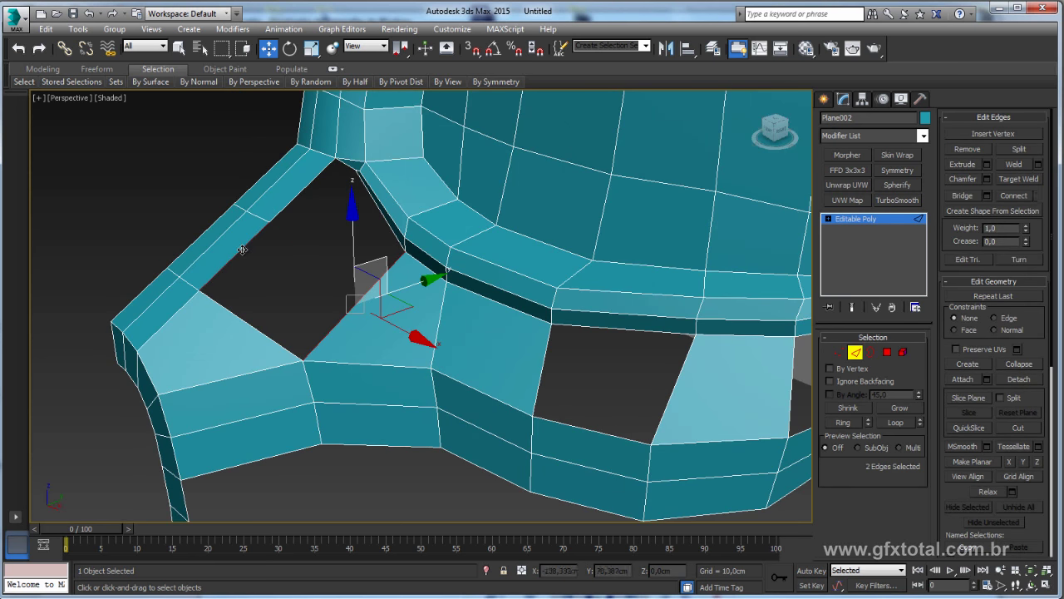
click(962, 196)
- Select the border of the small triangular gap left behind, at Border level
alt+middle_drag(468, 200, 382, 249)
scroll(370, 239, up, 3)
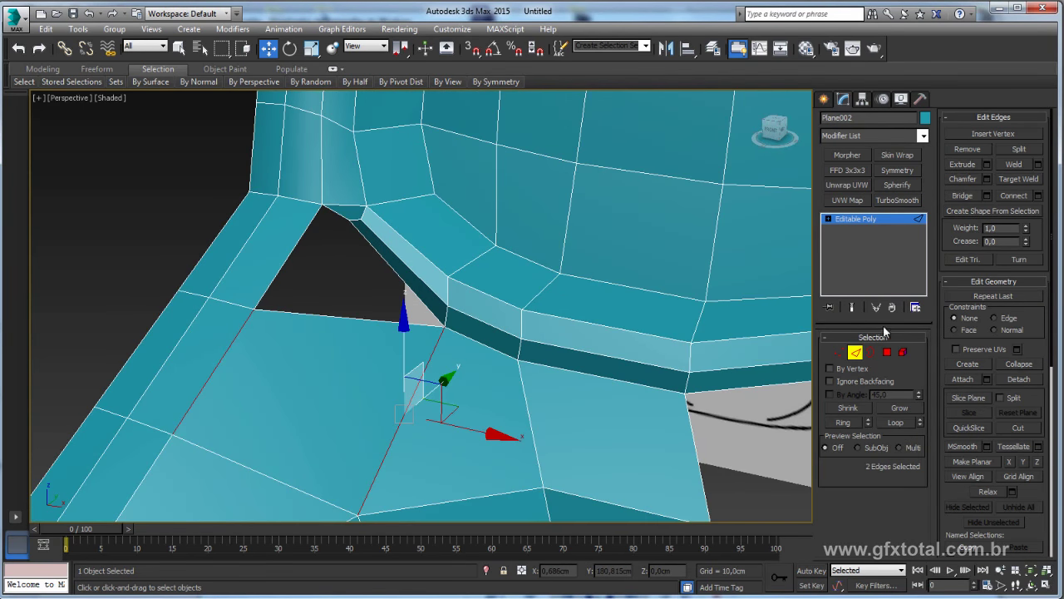
click(872, 353)
click(407, 288)
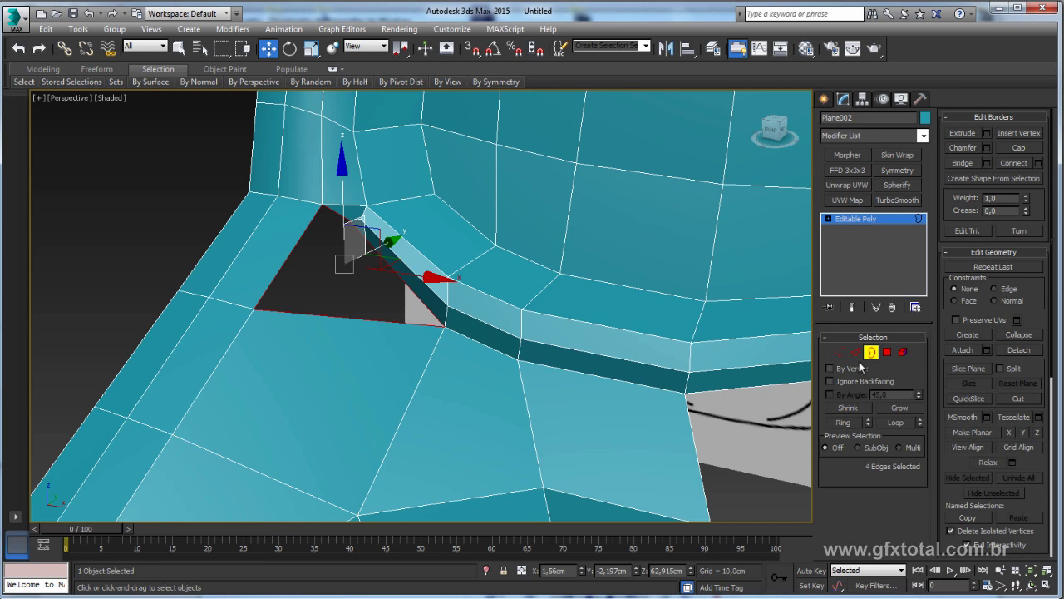
- Cap the triangular hole and pull the corner vertices to close the gap at the panel corner
click(1019, 146)
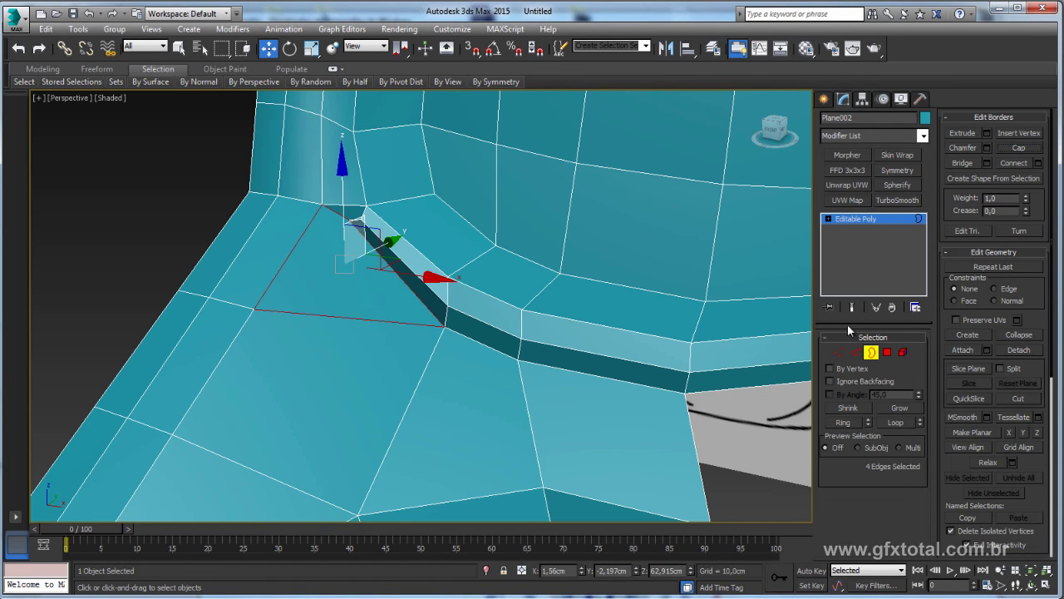
click(839, 353)
drag(303, 179, 370, 229)
mouse_move(391, 200)
alt+middle_down()
mouse_move(405, 193)
mouse_move(375, 257)
mouse_move(370, 220)
alt+middle_up()
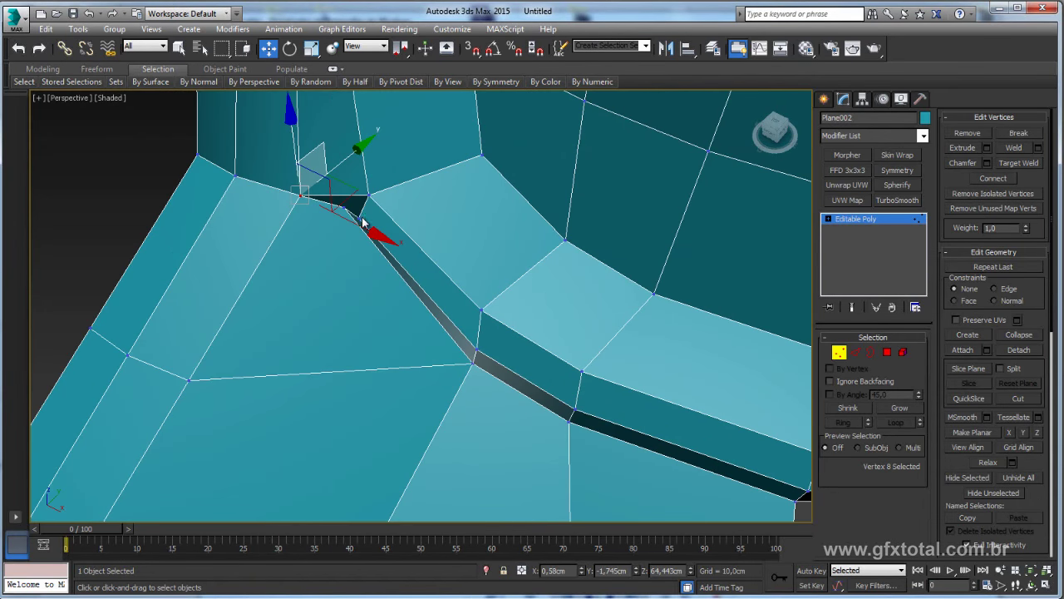
click(366, 198)
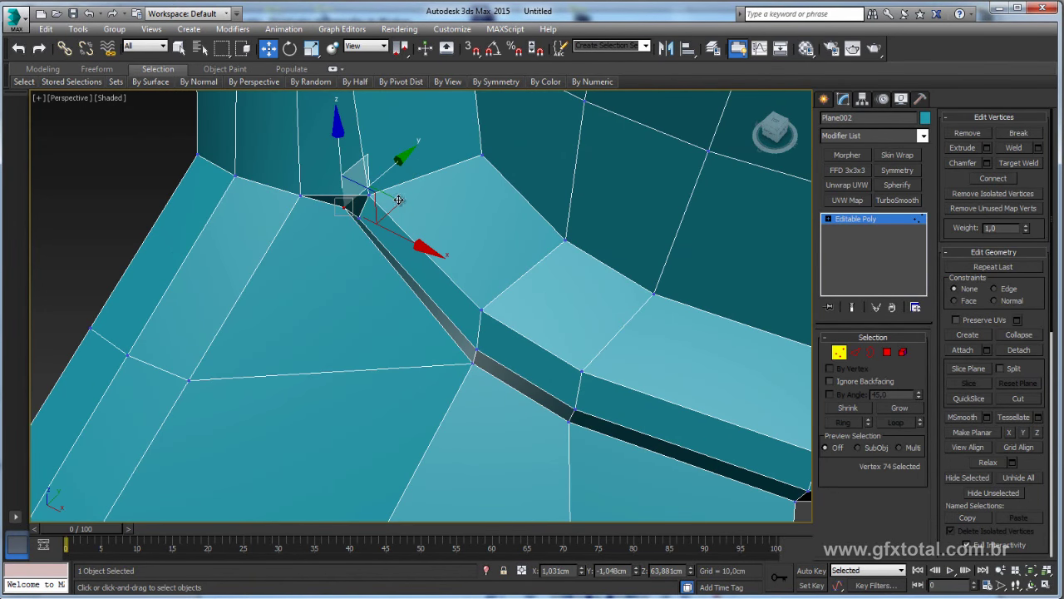
drag(398, 199, 384, 218)
mouse_move(384, 218)
alt+middle_down()
mouse_move(418, 230)
mouse_move(351, 220)
mouse_move(457, 197)
mouse_move(411, 177)
alt+middle_up()
click(367, 216)
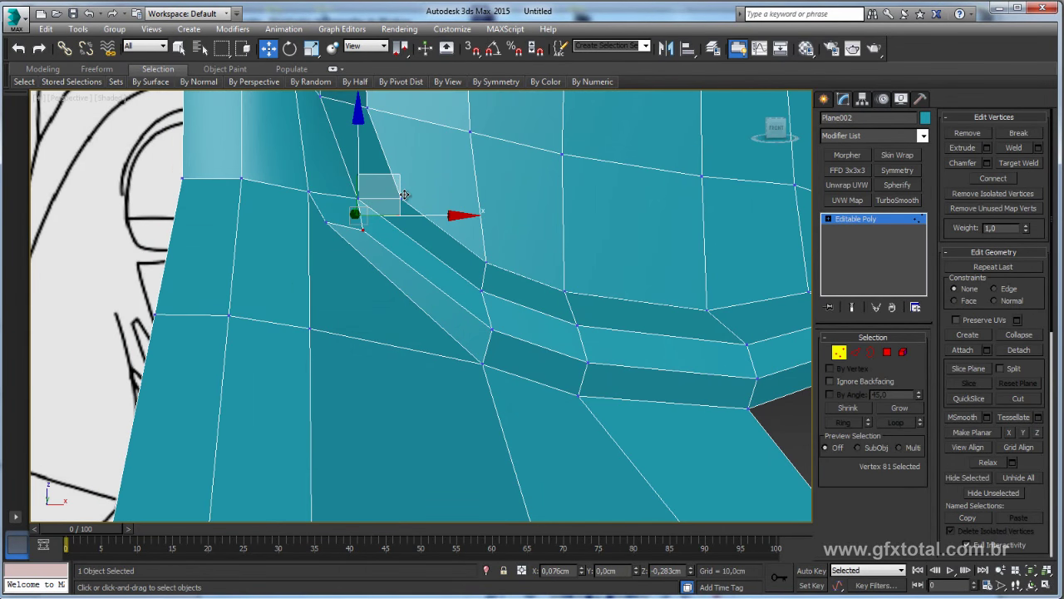
drag(404, 196, 409, 209)
mouse_move(463, 232)
alt+middle_down()
mouse_move(446, 245)
mouse_move(520, 294)
mouse_move(452, 308)
mouse_move(516, 316)
alt+middle_up()
scroll(445, 245, down, 5)
- Cap both open hole borders in the lower cheek panel
click(870, 351)
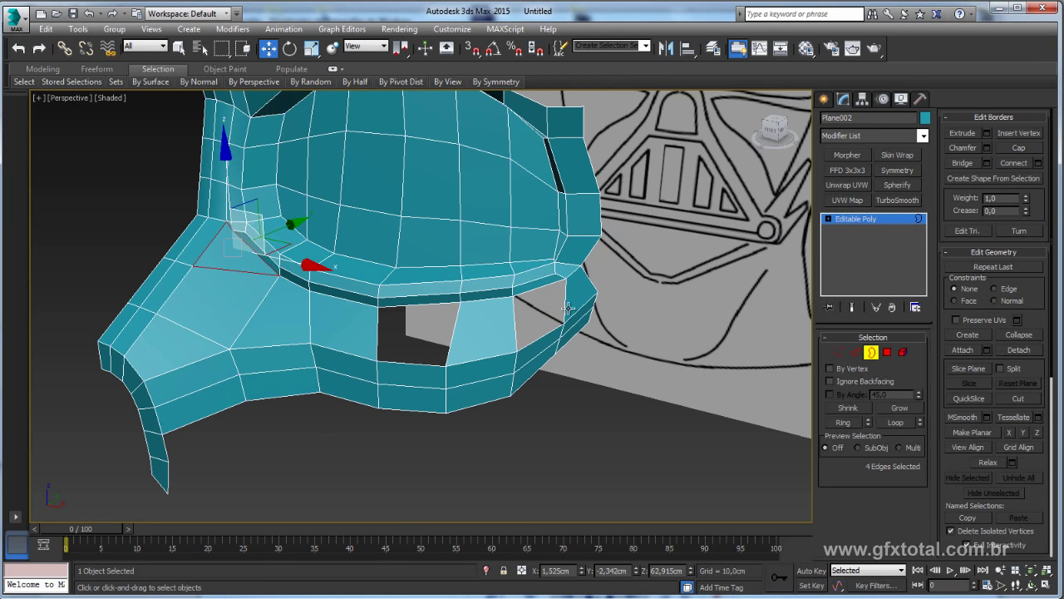
click(567, 310)
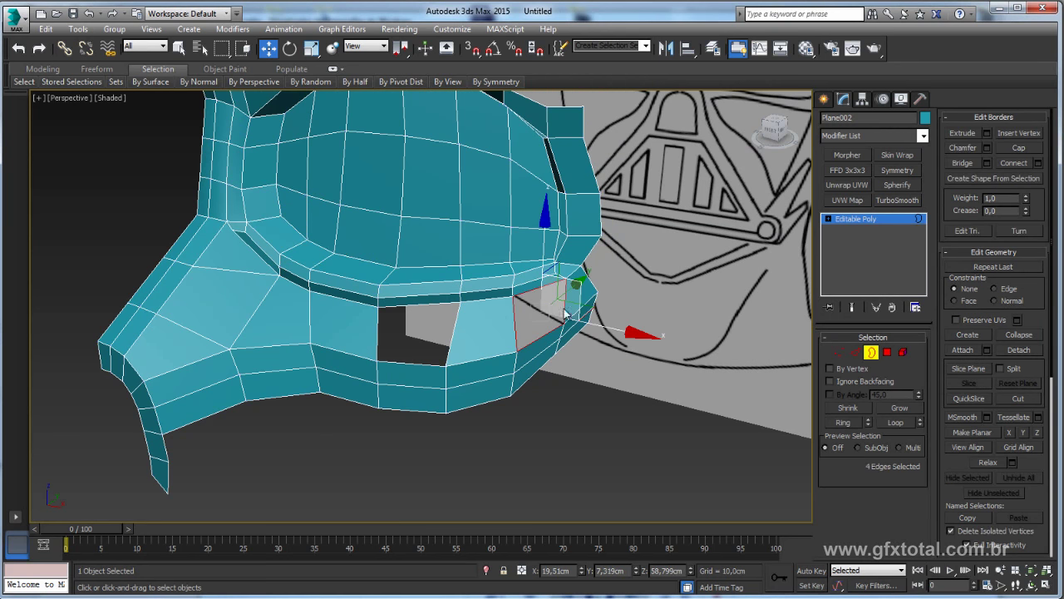
ctrl+click(458, 305)
click(1018, 147)
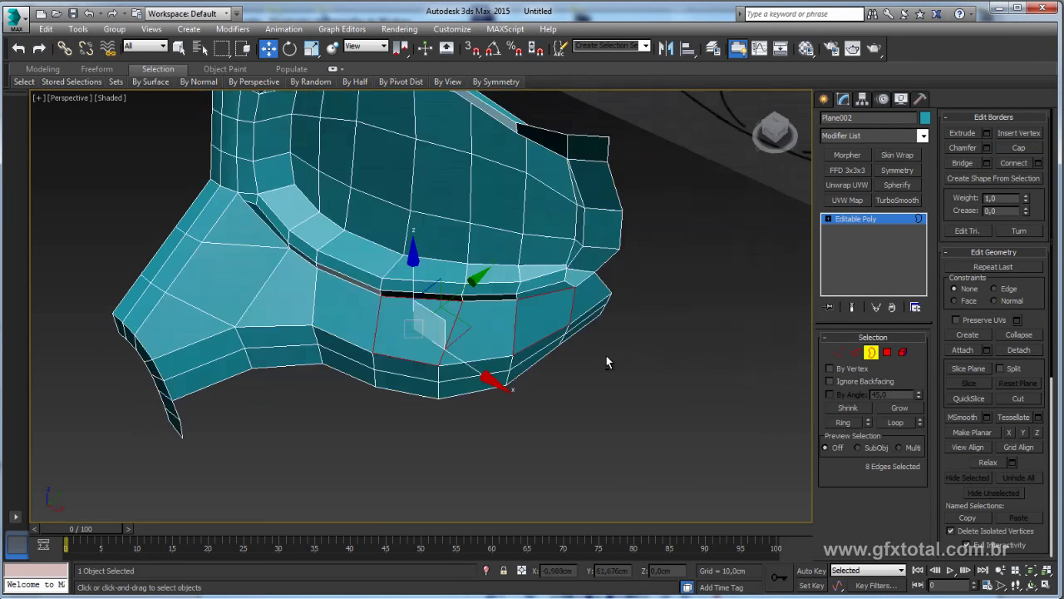
alt+middle_drag(606, 297, 831, 264)
click(852, 219)
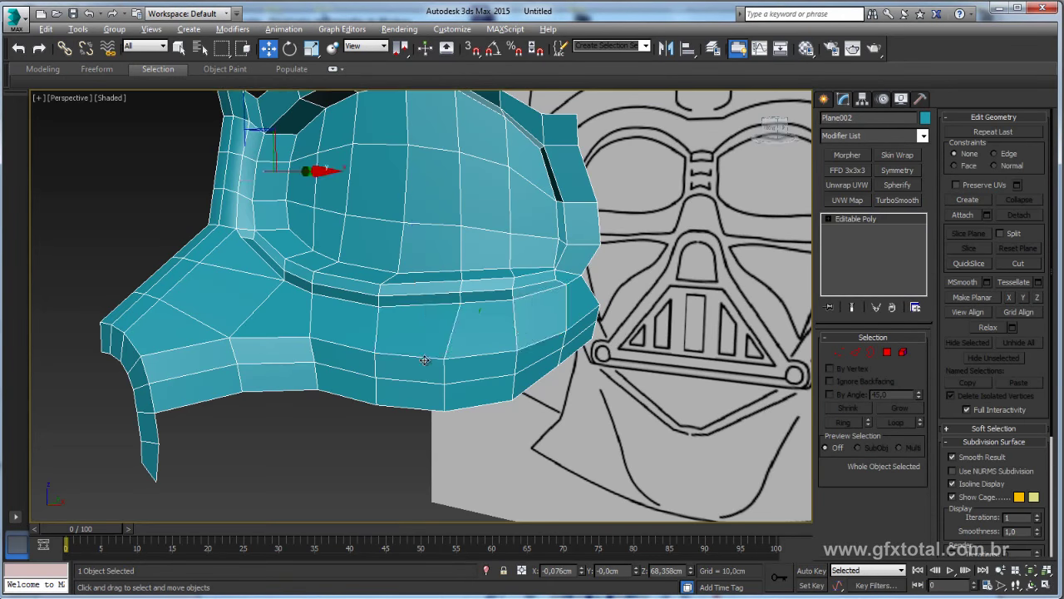
alt+middle_drag(432, 333, 475, 347)
scroll(476, 348, down, 2)
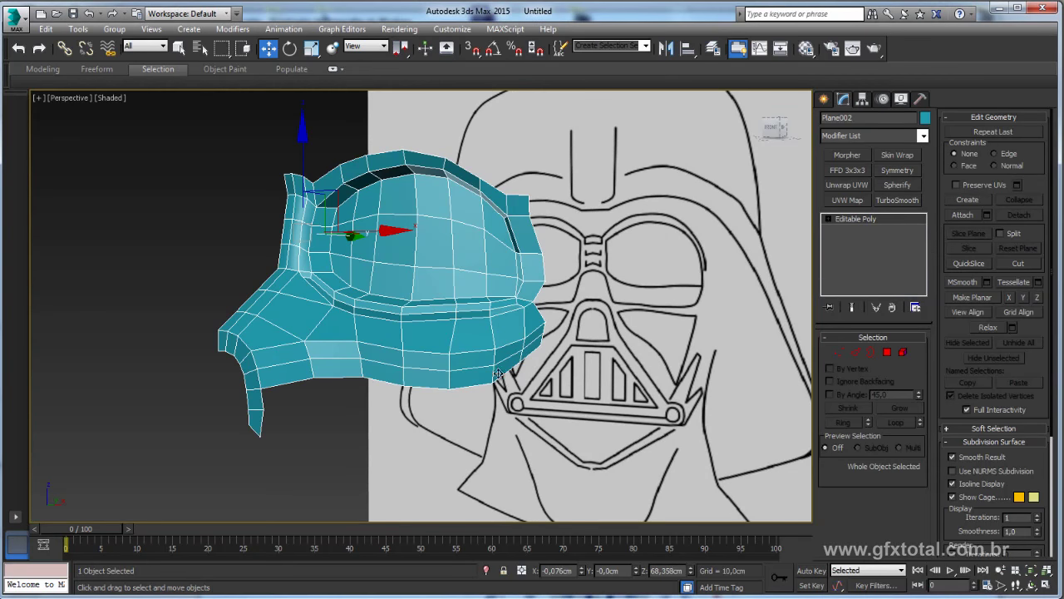
- In Front view, extrude a strip from the cheek tip edge down the grille's slanted side and tilt its end
key(f)
scroll(348, 372, up, 3)
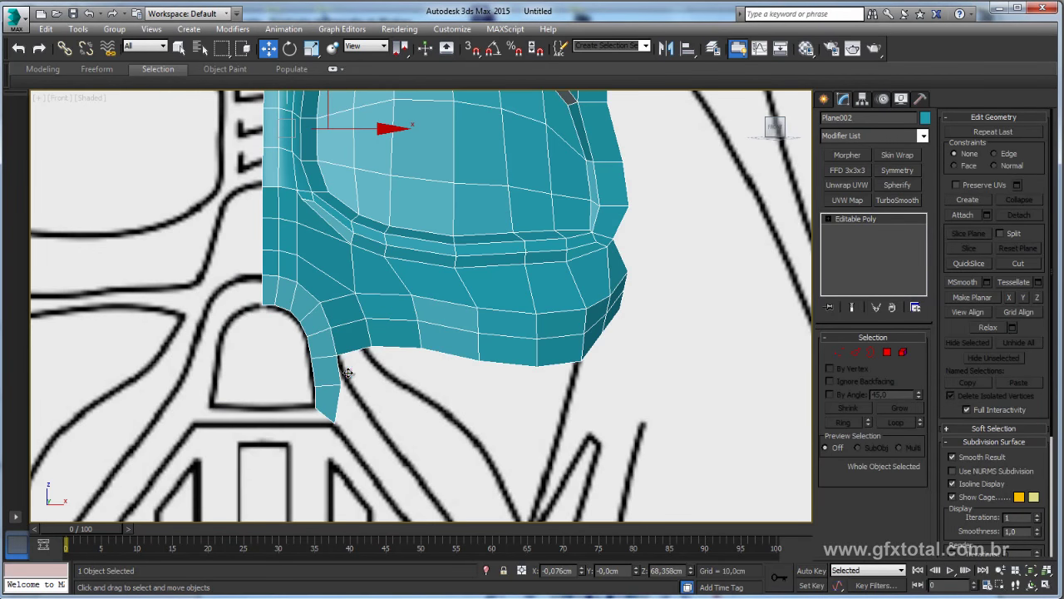
scroll(492, 296, up, 2)
click(855, 352)
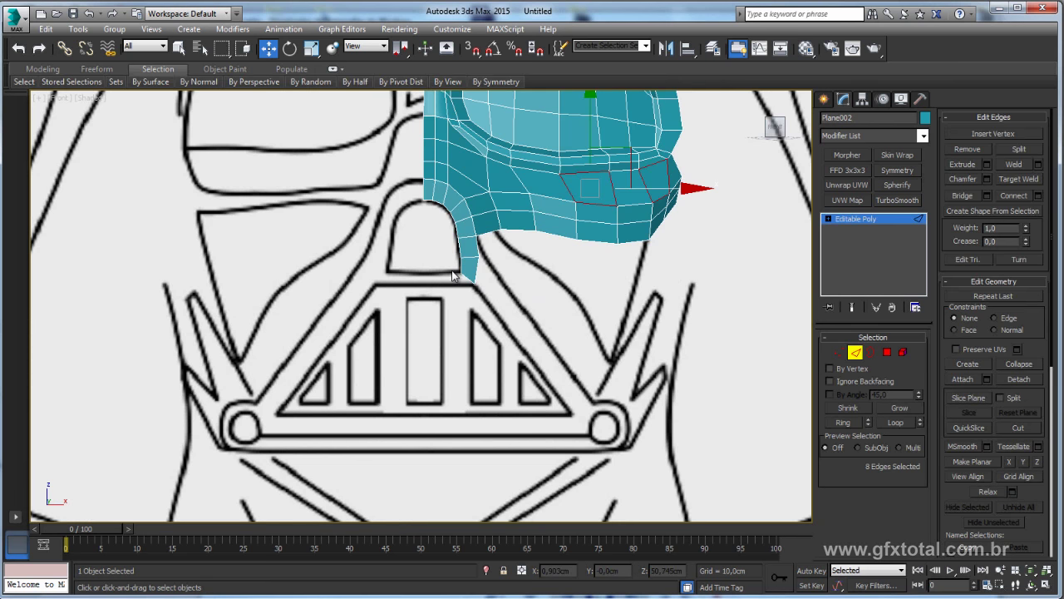
click(474, 271)
middle_drag(512, 245, 452, 218)
shift+drag(451, 219, 553, 332)
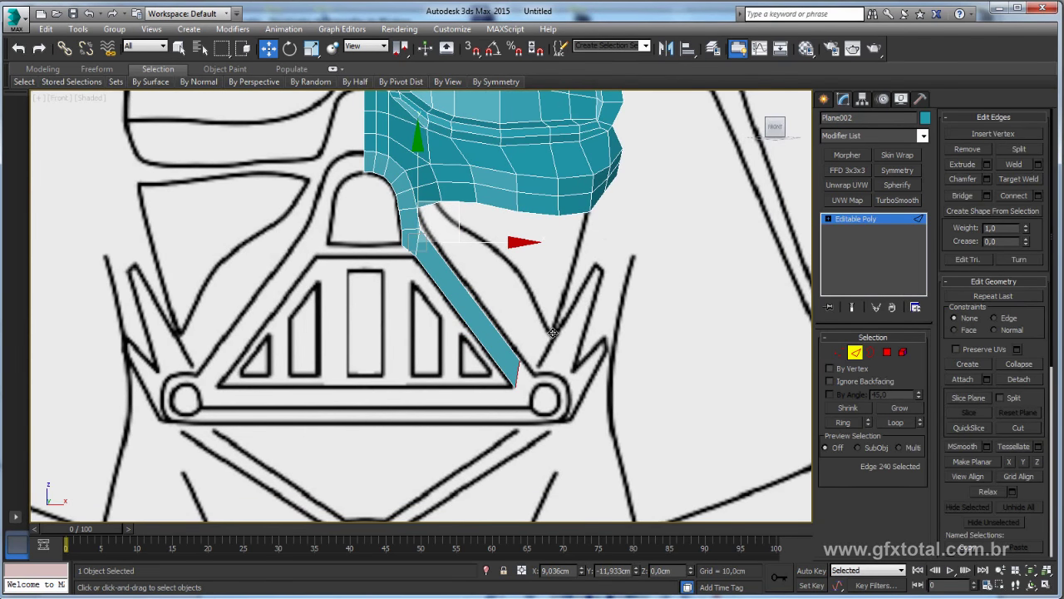
scroll(548, 332, up, 1)
scroll(541, 330, up, 1)
scroll(541, 330, up, 1)
key(e)
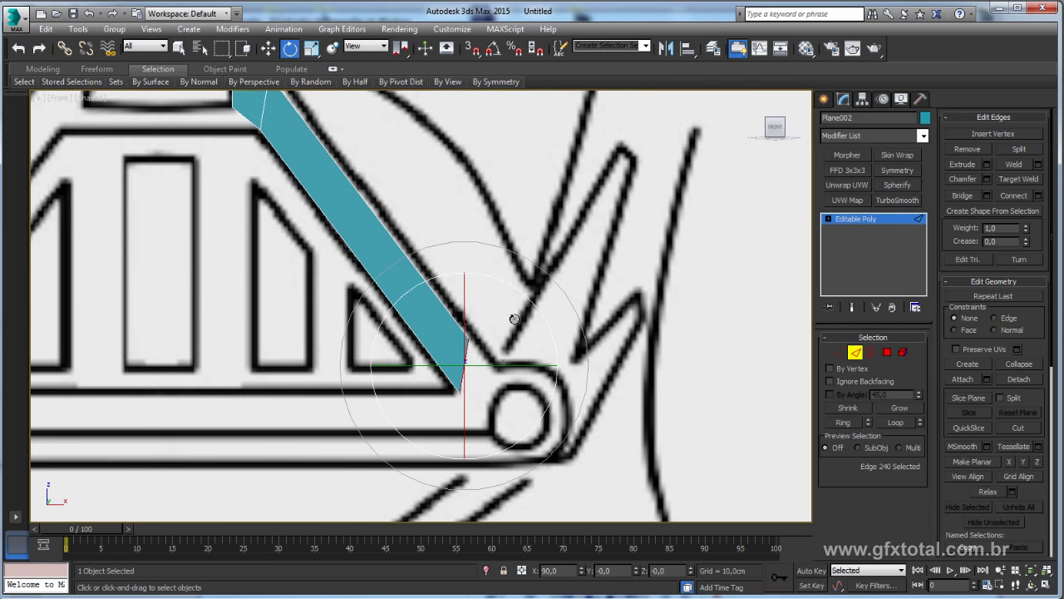
drag(525, 295, 547, 318)
- Move the strip's end vertex to the grille corner and extend its end edge further down
key(1)
click(476, 337)
key(w)
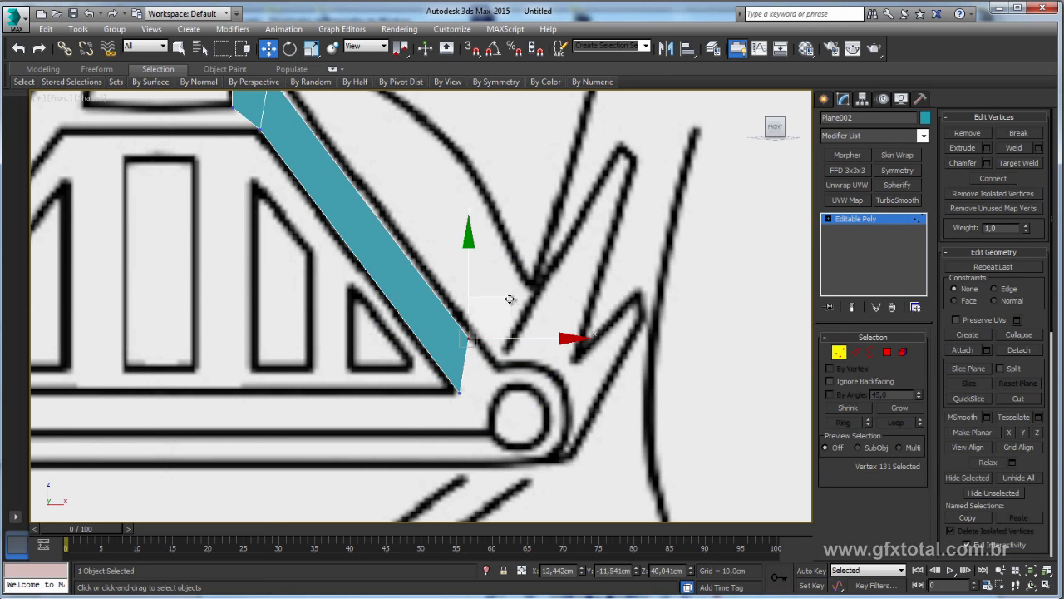
drag(511, 299, 541, 333)
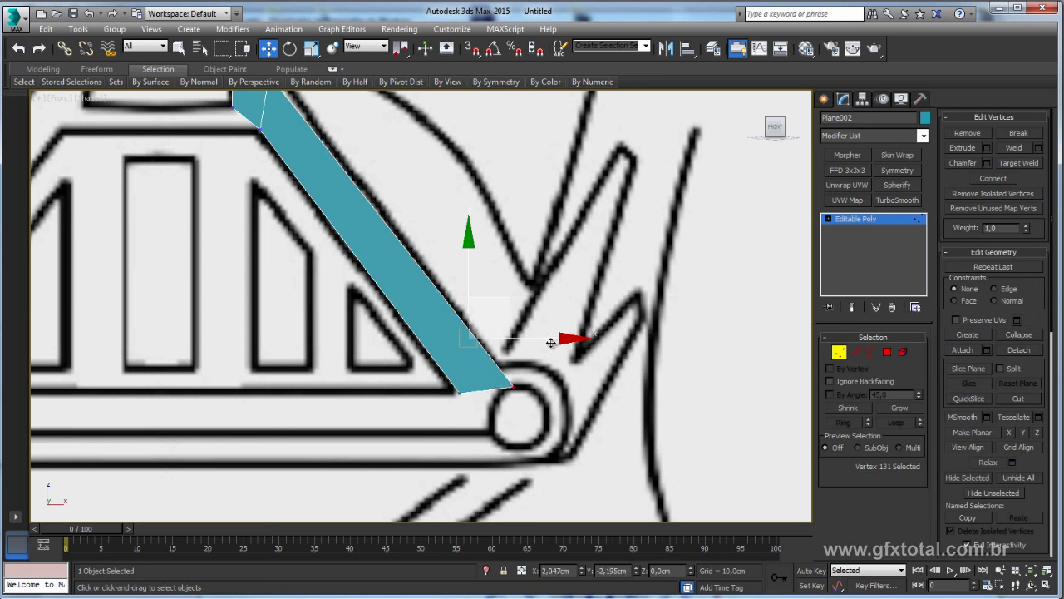
click(855, 352)
click(478, 378)
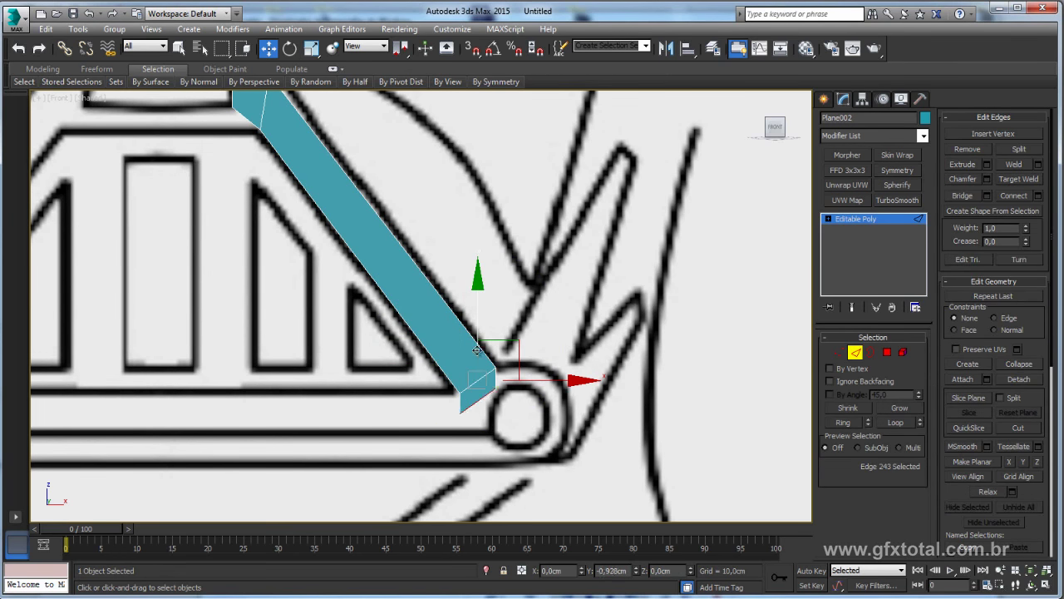
drag(477, 350, 477, 390)
- Align the strip's bottom corner vertices onto the bottom bar outline
click(839, 352)
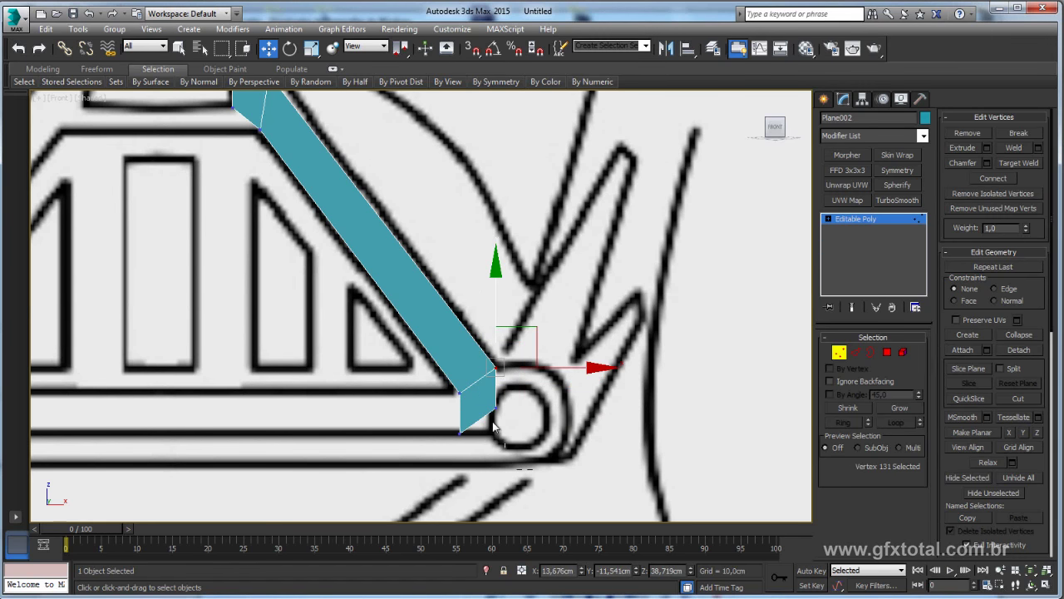
click(498, 370)
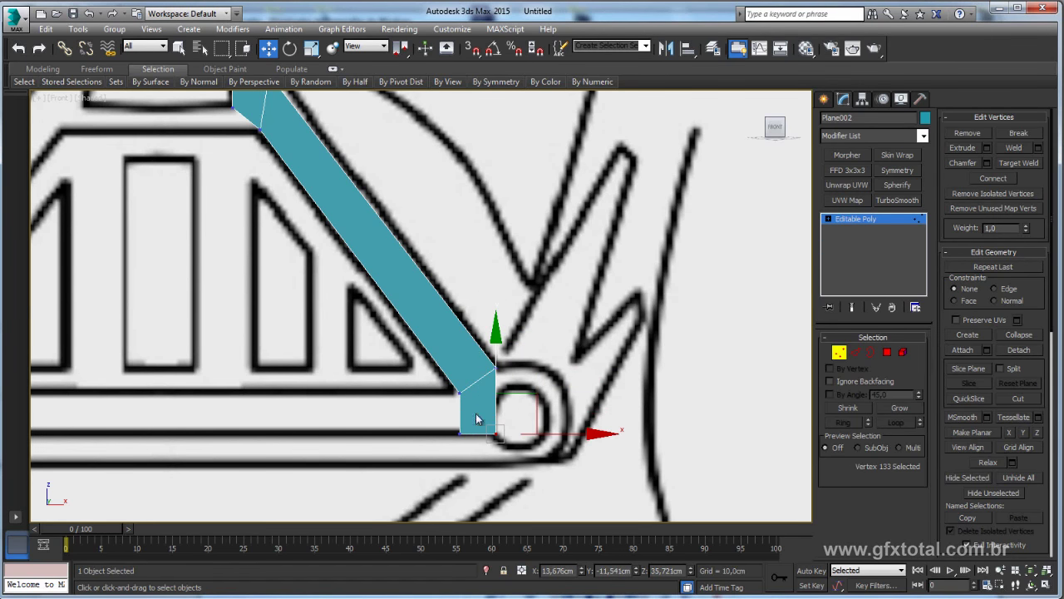
click(460, 433)
mouse_move(497, 392)
mouse_down()
mouse_move(486, 375)
mouse_move(475, 390)
mouse_up()
scroll(482, 395, up, 3)
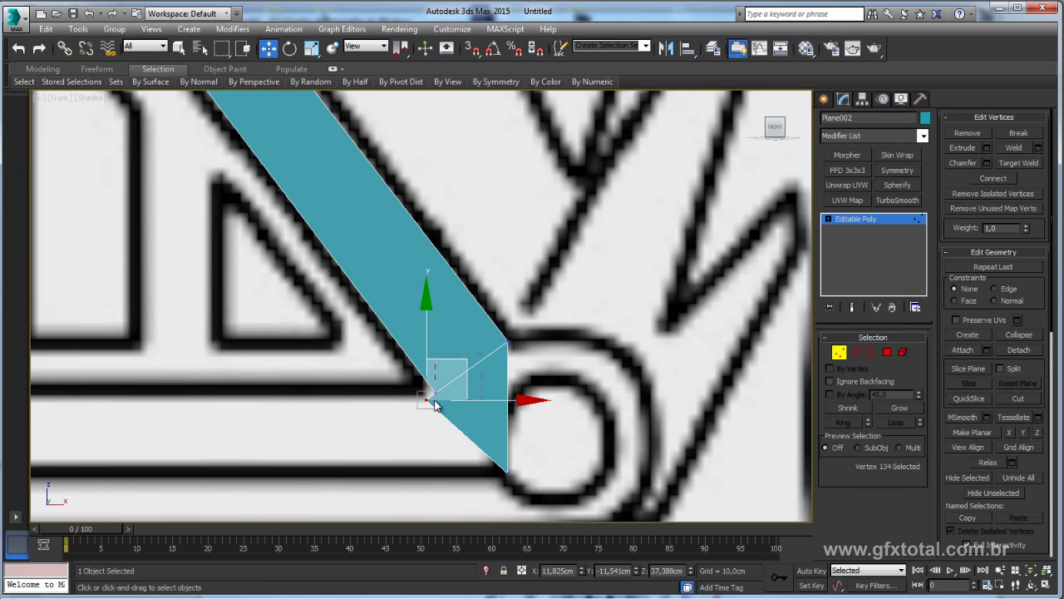
click(437, 392)
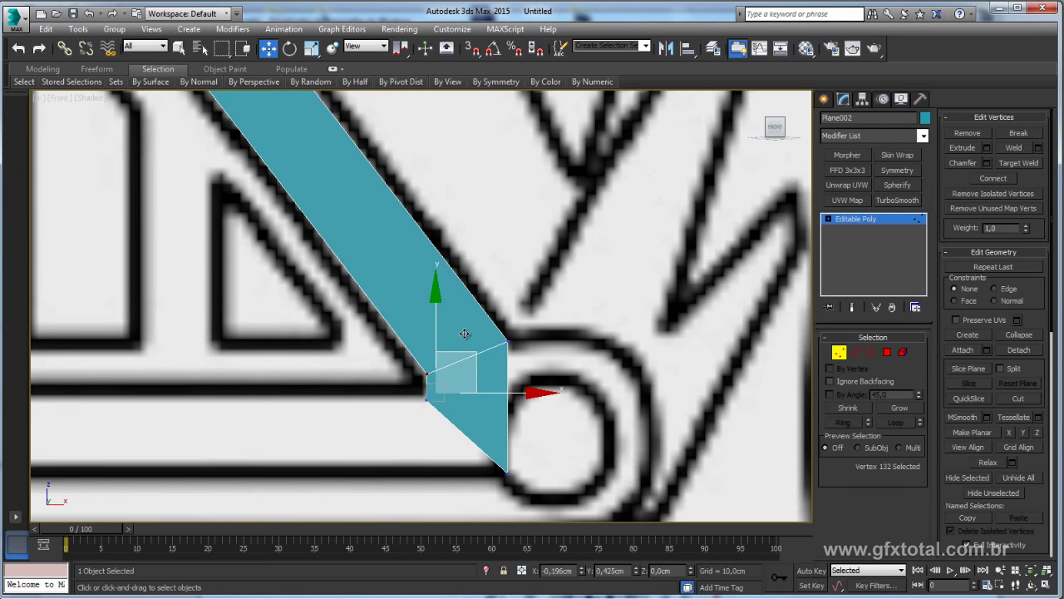
drag(474, 352, 471, 344)
scroll(627, 393, down, 1)
- Extrude the strip's bottom end edge left along the grille's bottom bar
click(858, 356)
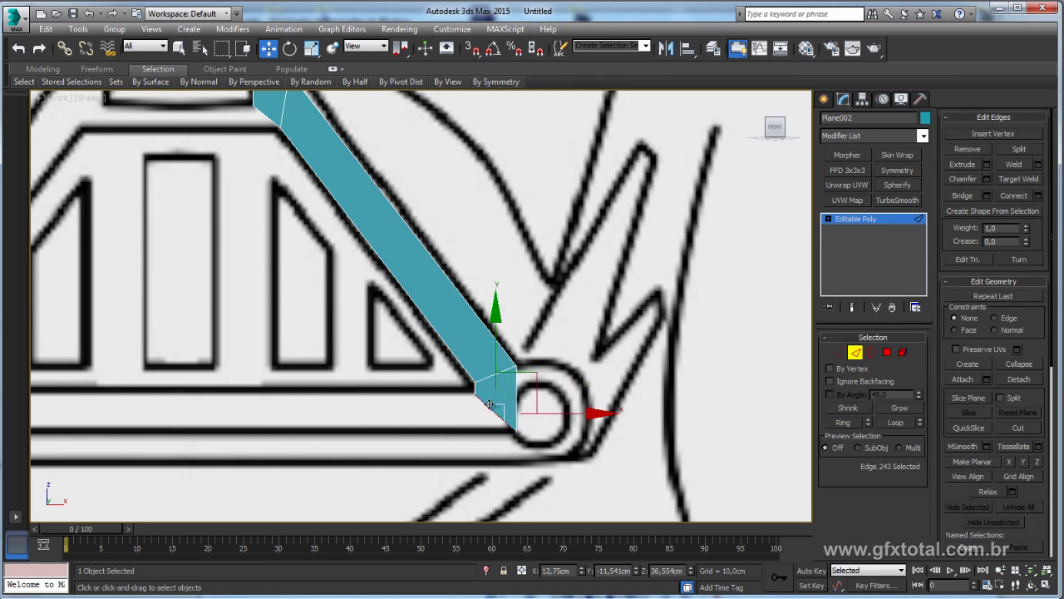
click(520, 412)
mouse_move(536, 413)
shift+mouse_down()
mouse_move(174, 414)
mouse_move(213, 408)
shift+mouse_up()
- Square off the bottom-bar strip's end and connect the two corner edges with a new edge
key(e)
key(r)
middle_drag(600, 365, 701, 334)
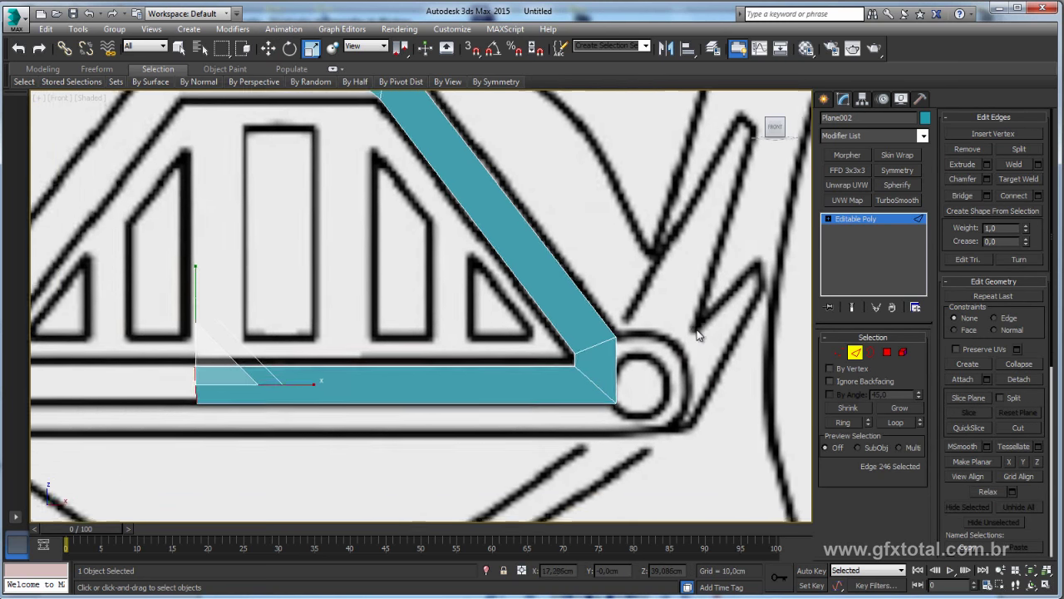
scroll(701, 336, up, 1)
scroll(665, 378, up, 1)
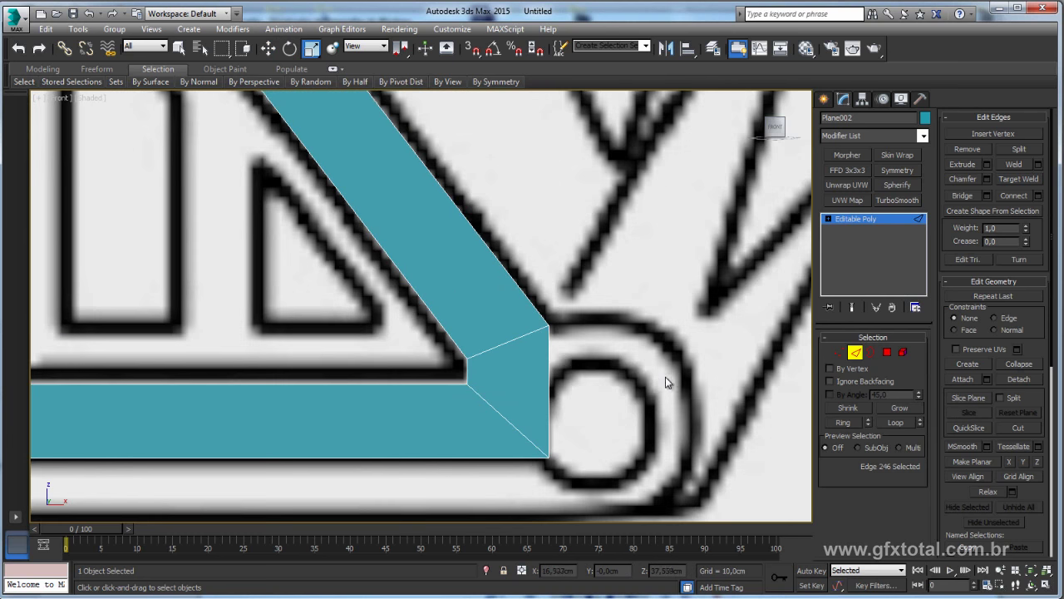
ctrl+click(443, 380)
click(1028, 198)
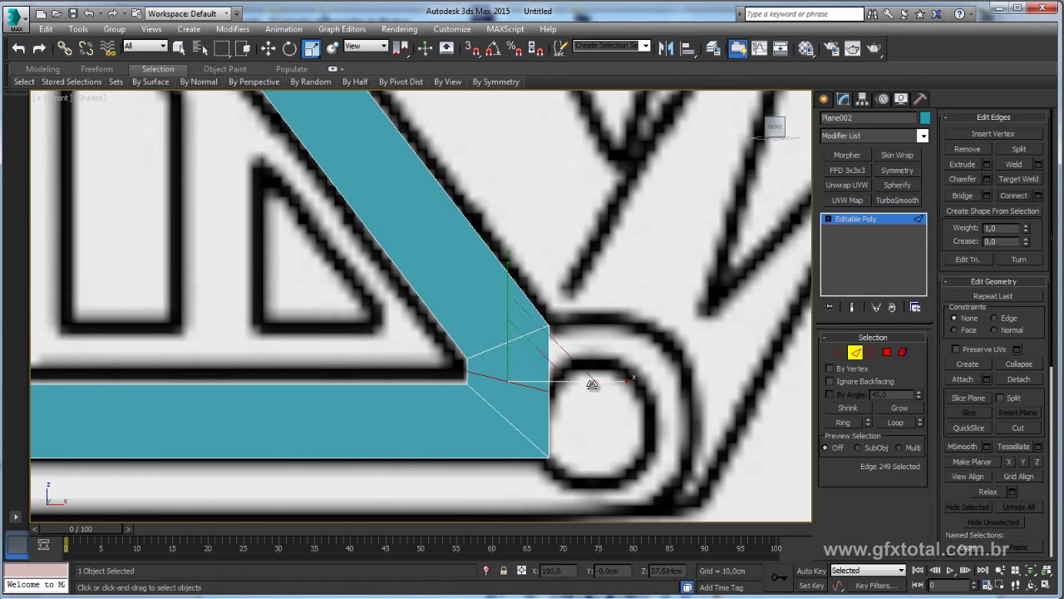
- Move the new corner edge and the inner corner vertex to round the bend
key(w)
drag(582, 379, 589, 381)
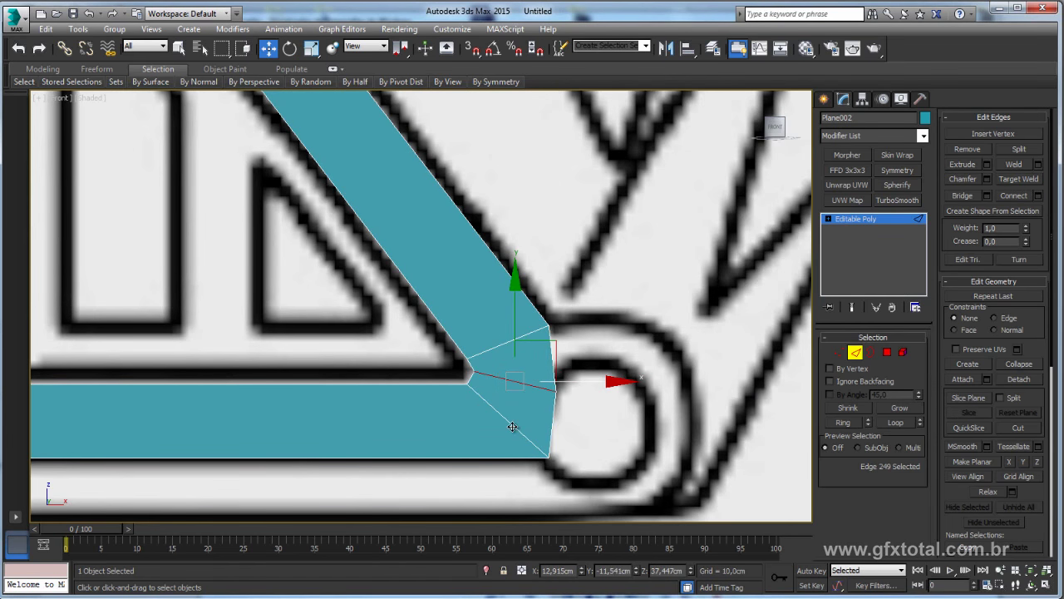
mouse_move(514, 428)
mouse_down()
mouse_move(566, 424)
mouse_move(549, 413)
mouse_up()
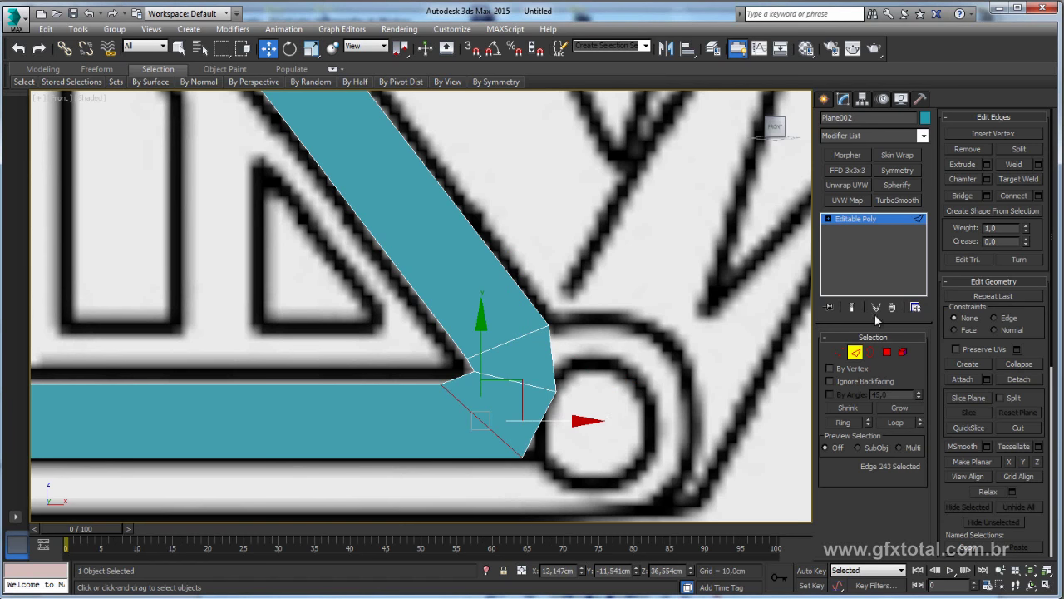
click(839, 352)
click(470, 368)
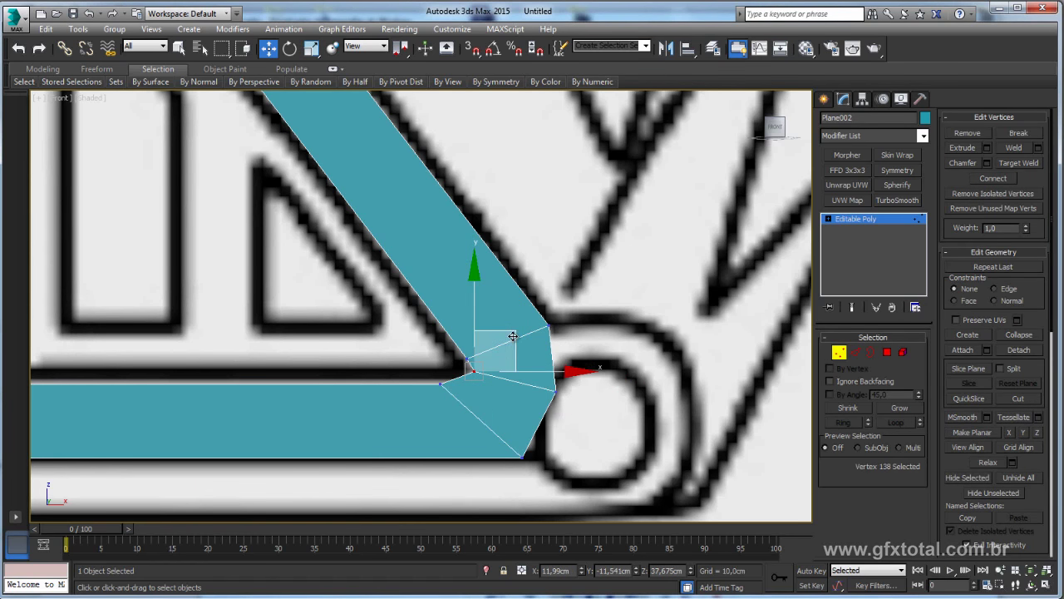
drag(513, 336, 502, 337)
- Exit vertex editing, return to Perspective view and compare the model with the Vader reference photo
click(863, 220)
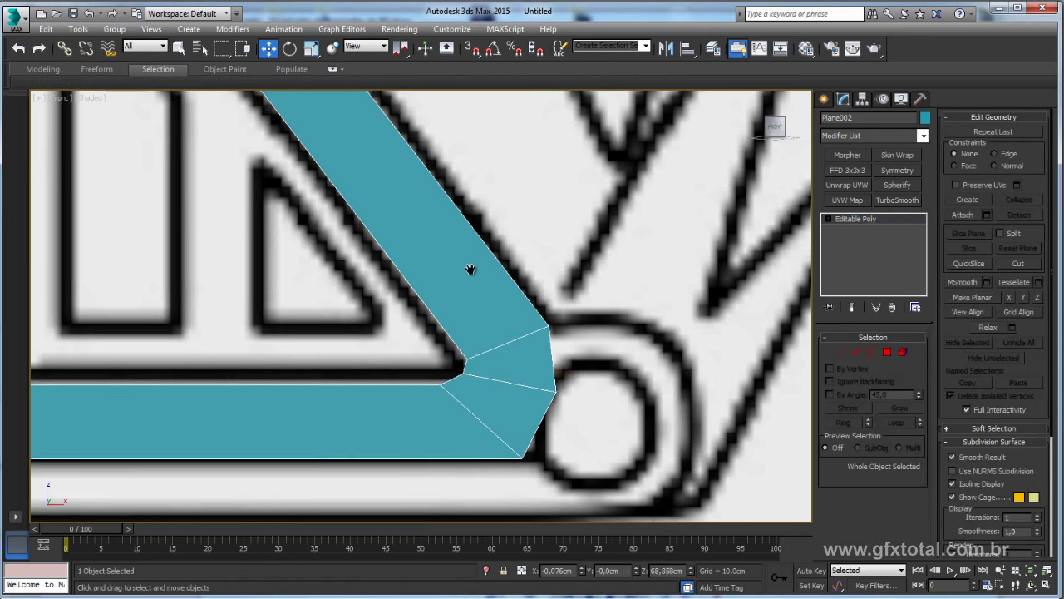
key(p)
scroll(510, 300, down, 2)
scroll(510, 300, down, 2)
mouse_move(509, 300)
alt+middle_down()
mouse_move(411, 332)
mouse_move(436, 334)
alt+middle_up()
key(alt+Tab)
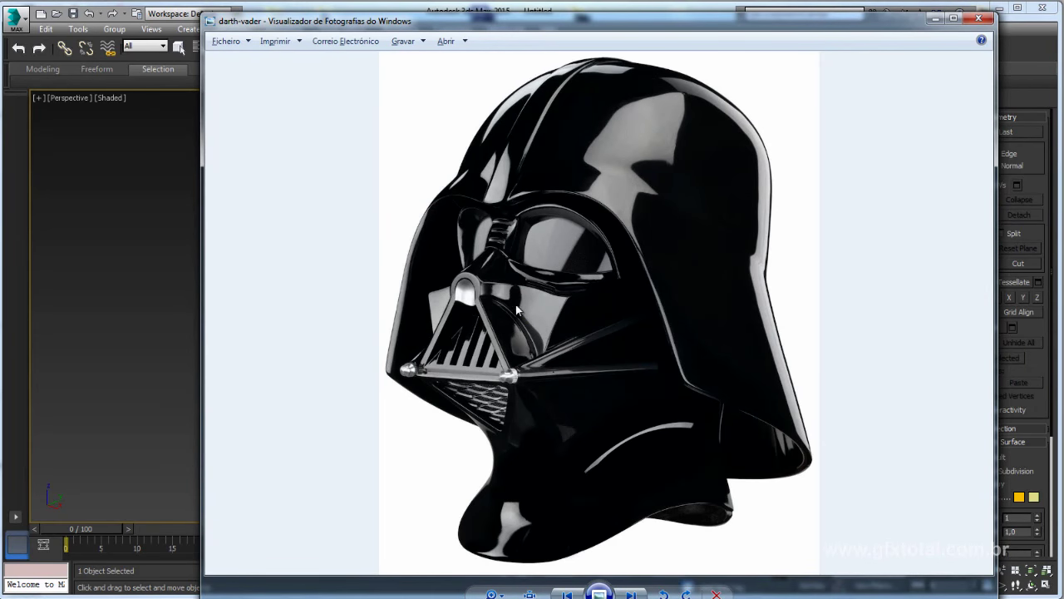
key(alt+Tab)
alt+middle_drag(618, 349, 495, 366)
key(alt+Tab)
key(alt+Tab)
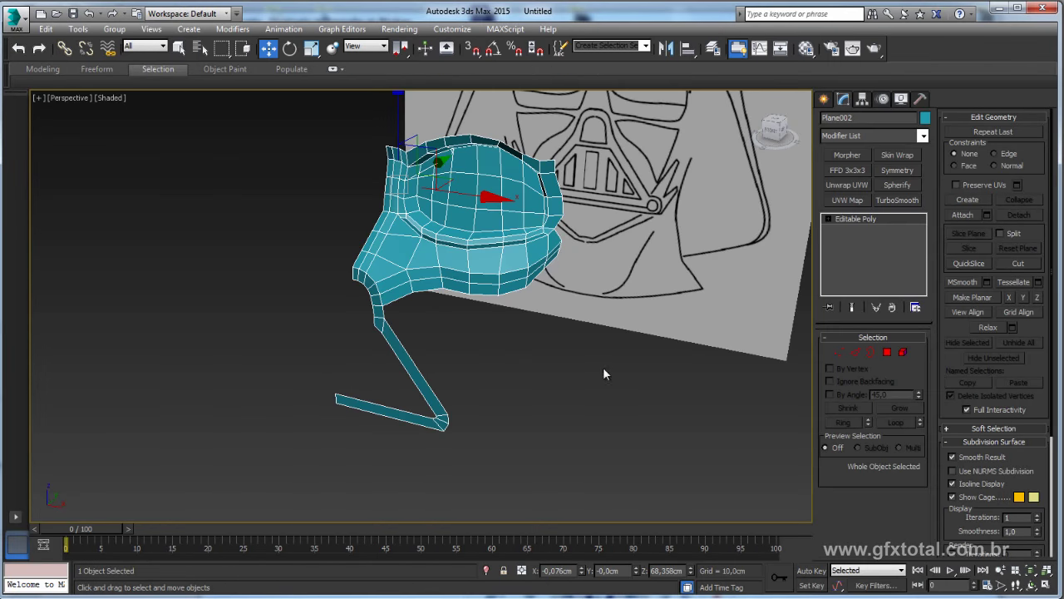
mouse_move(602, 367)
alt+middle_down()
mouse_move(533, 358)
mouse_move(782, 349)
alt+middle_up()
key(alt+Tab)
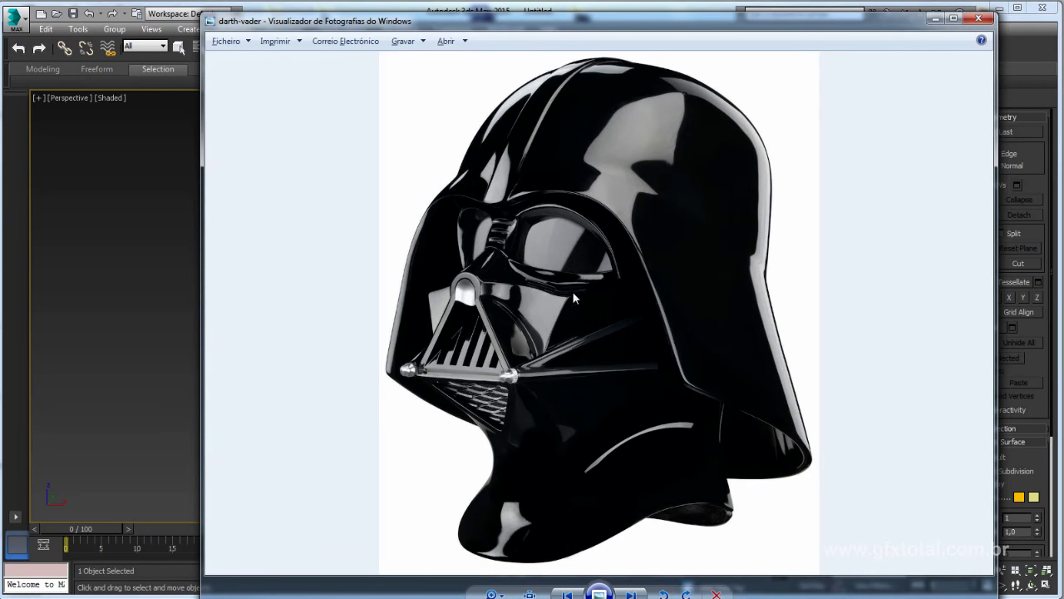
key(alt+Tab)
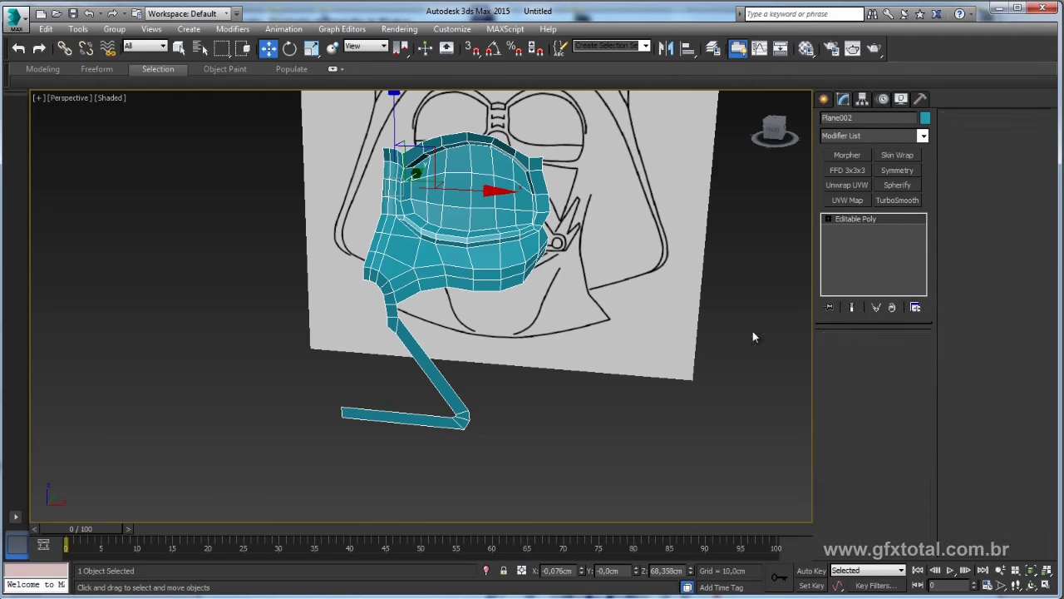
- Switch to Edge level and zoom in on the cheek's lower border
key(2)
alt+middle_drag(753, 336, 483, 301)
scroll(578, 291, up, 5)
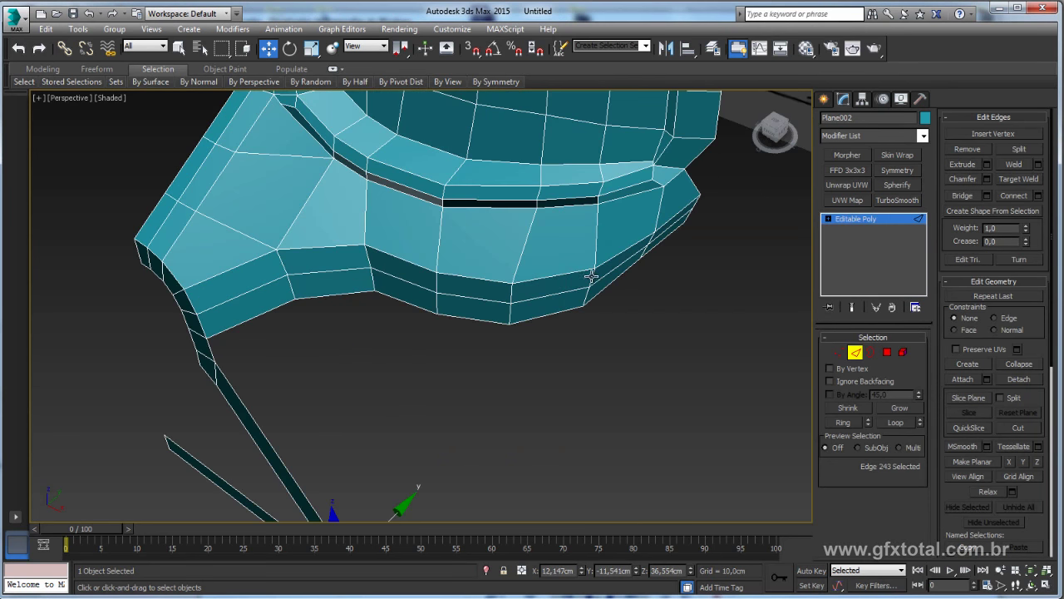
- Extrude new faces down from two edges at the cheek's bottom corner
click(591, 277)
ctrl+click(587, 301)
mouse_move(588, 301)
alt+middle_down()
mouse_move(644, 285)
mouse_move(689, 311)
mouse_move(649, 299)
alt+middle_up()
click(524, 273)
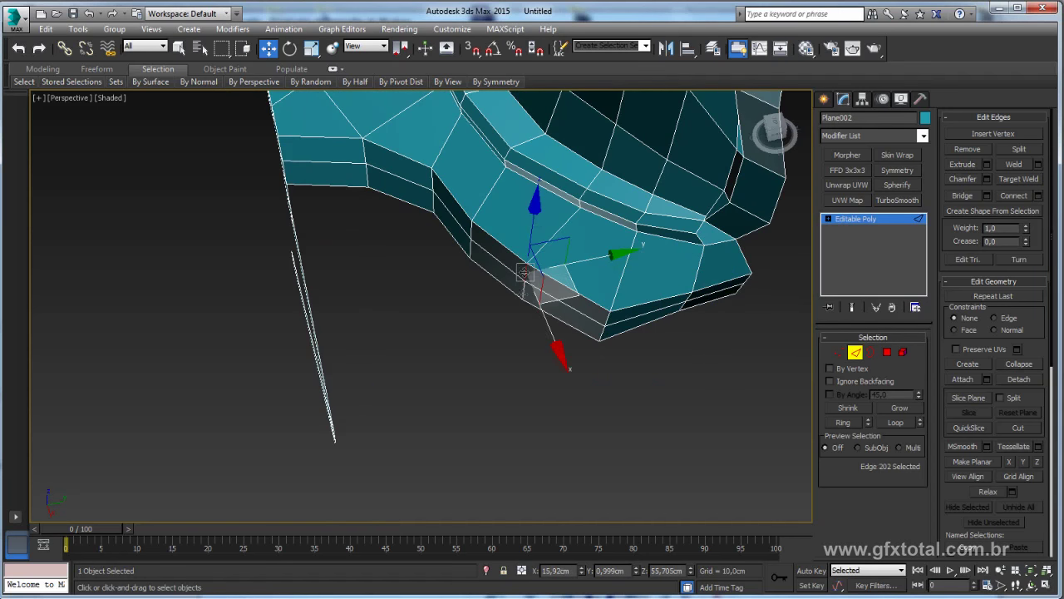
ctrl+click(523, 295)
drag(577, 309, 503, 297)
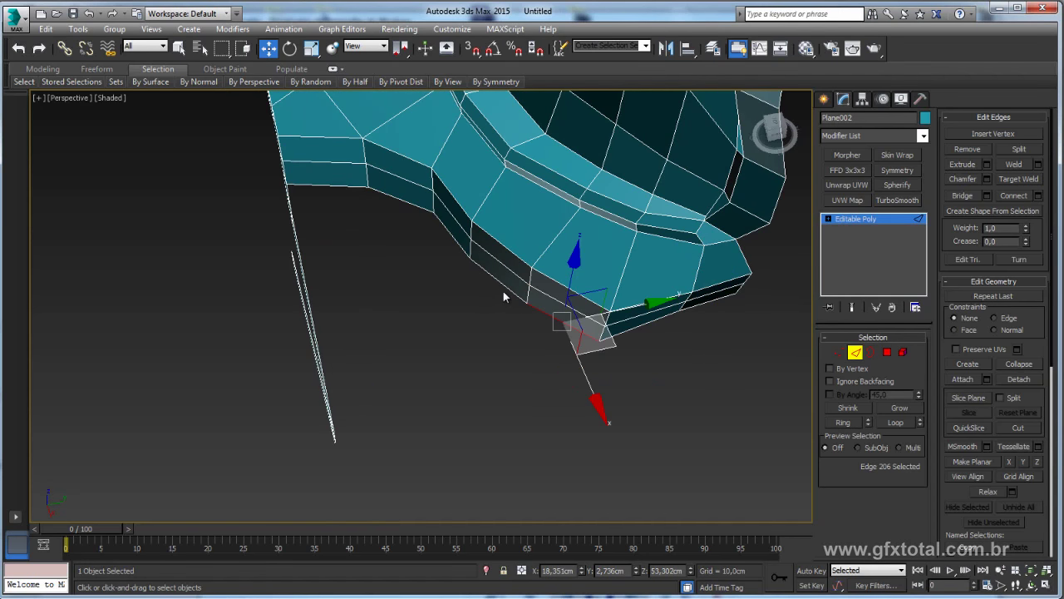
- Select further lower-border edges and check the new faces against the helmet reference photo
ctrl+click(481, 261)
ctrl+click(447, 233)
mouse_move(444, 274)
alt+middle_down()
mouse_move(516, 278)
mouse_move(563, 311)
alt+middle_up()
key(alt+Tab)
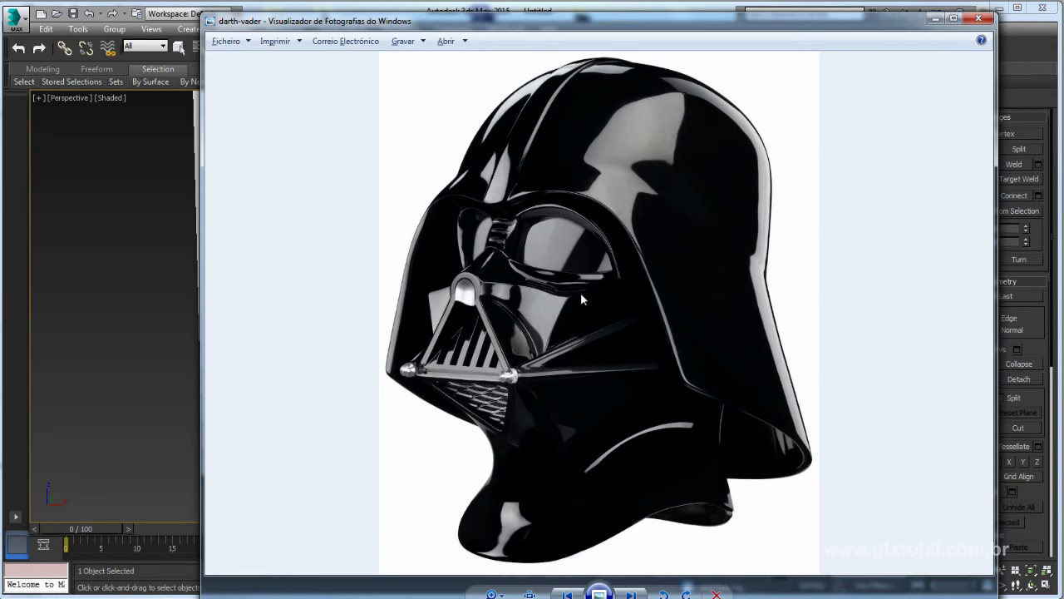
key(alt+Tab)
key(alt+Tab)
key(alt+Tab)
alt+middle_drag(513, 310, 546, 281)
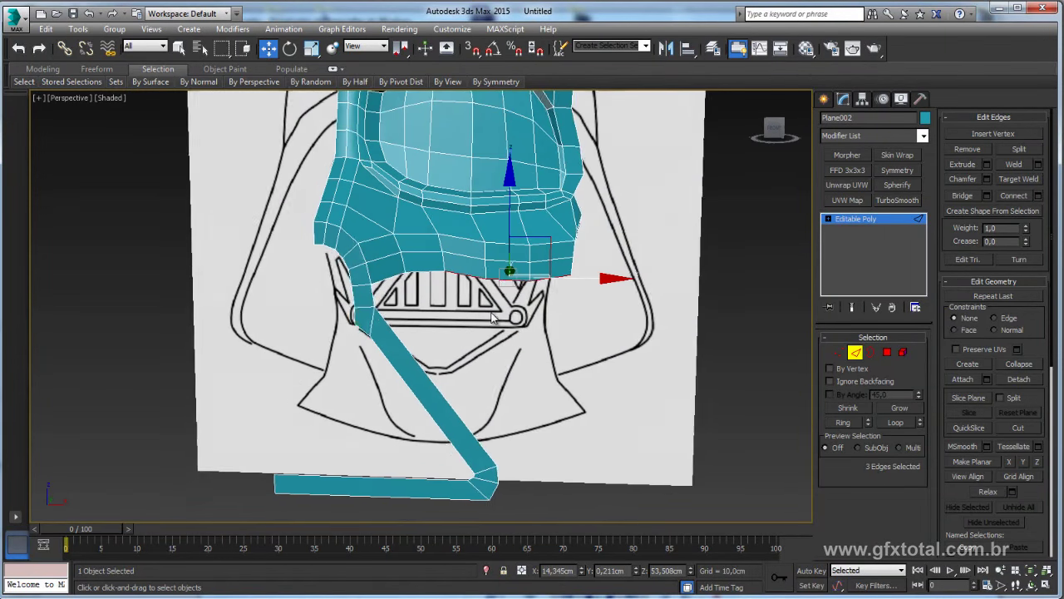
key(alt+Tab)
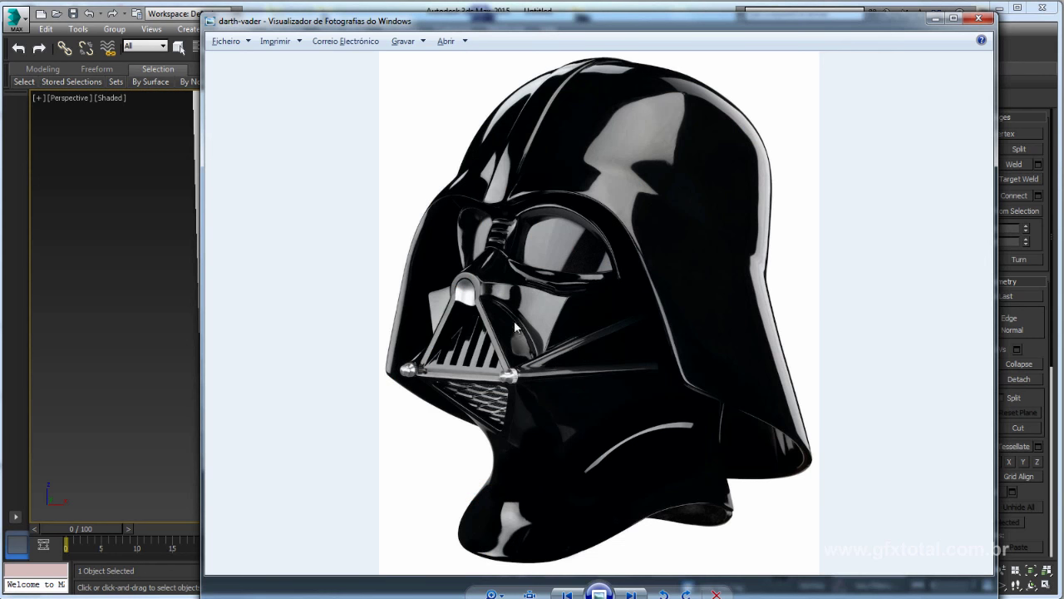
key(alt+Tab)
alt+middle_drag(563, 304, 470, 321)
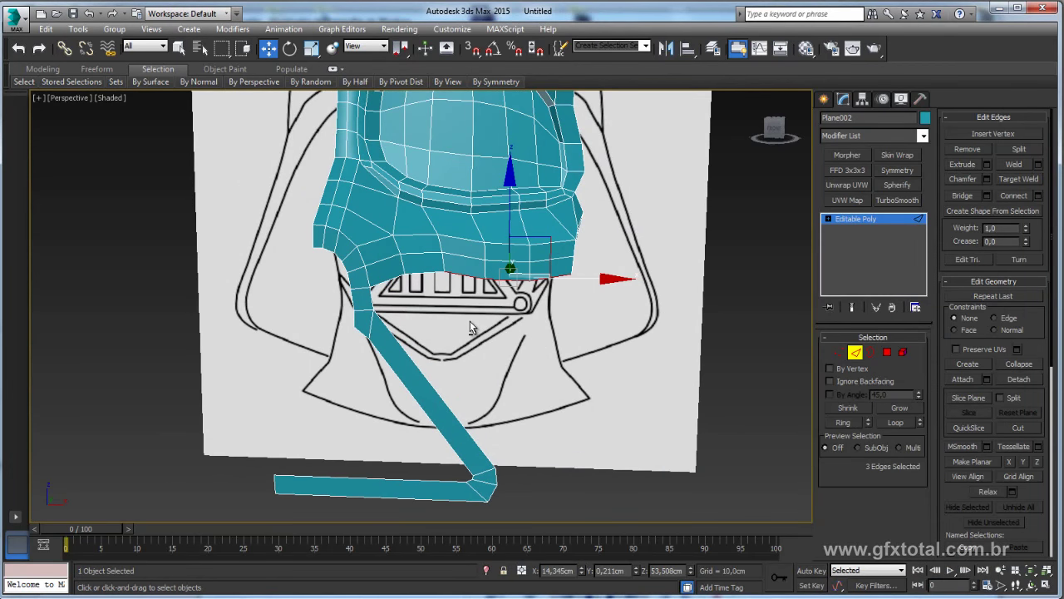
- In Front view, drag the cheek panel's corner vertices down and left onto the grille outline
key(f)
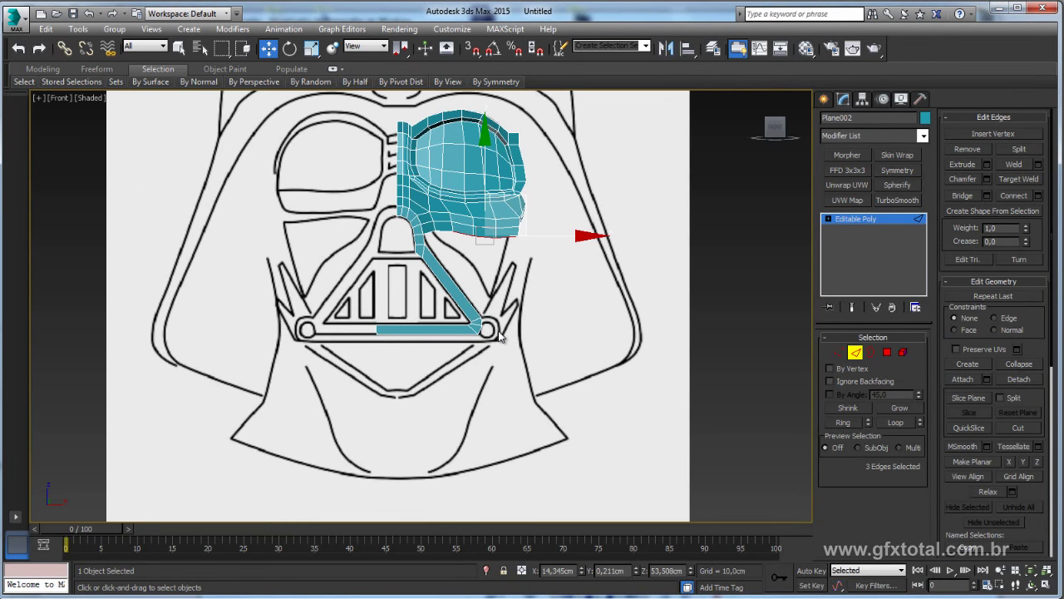
scroll(508, 283, up, 3)
scroll(543, 245, up, 3)
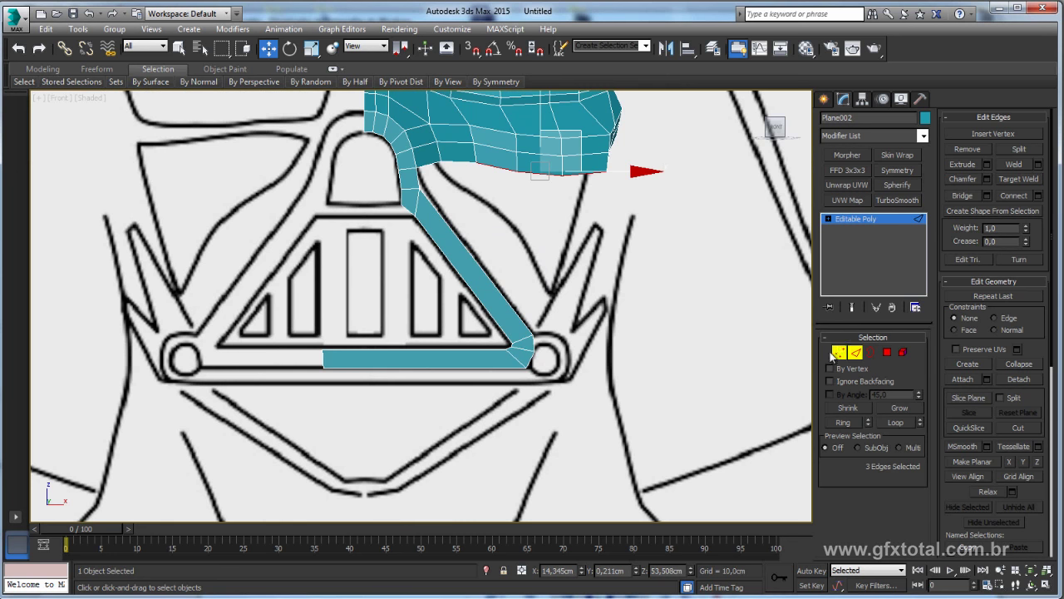
click(834, 353)
middle_drag(632, 223, 632, 277)
click(603, 228)
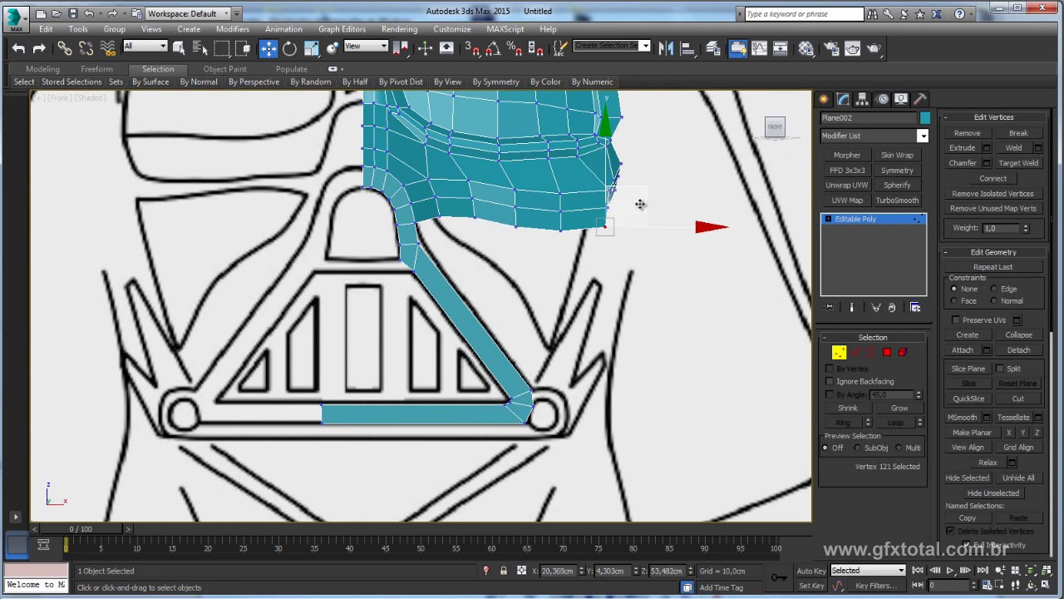
drag(641, 204, 588, 324)
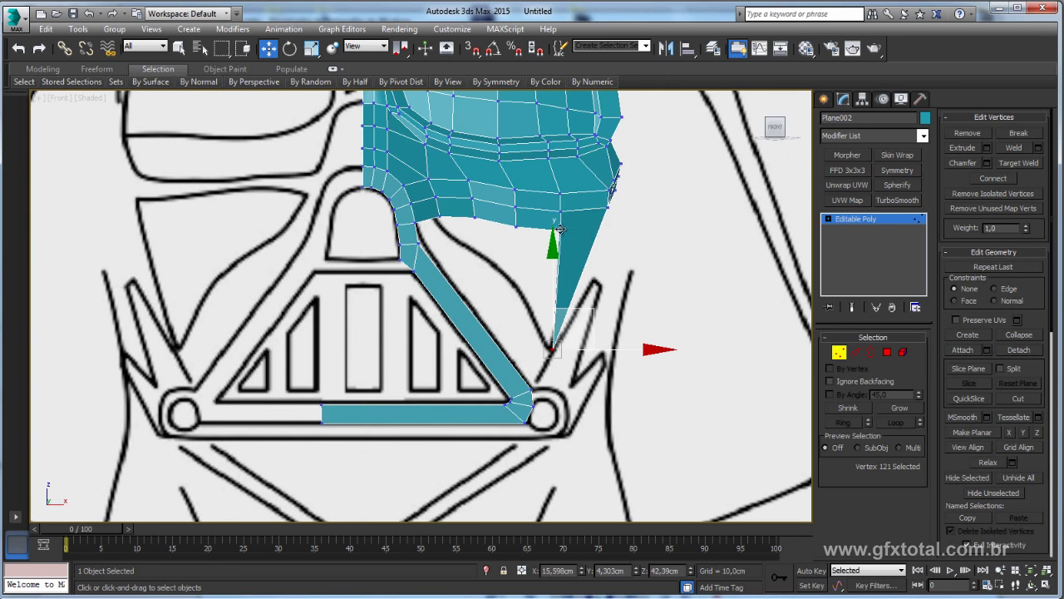
click(561, 230)
drag(559, 231, 526, 298)
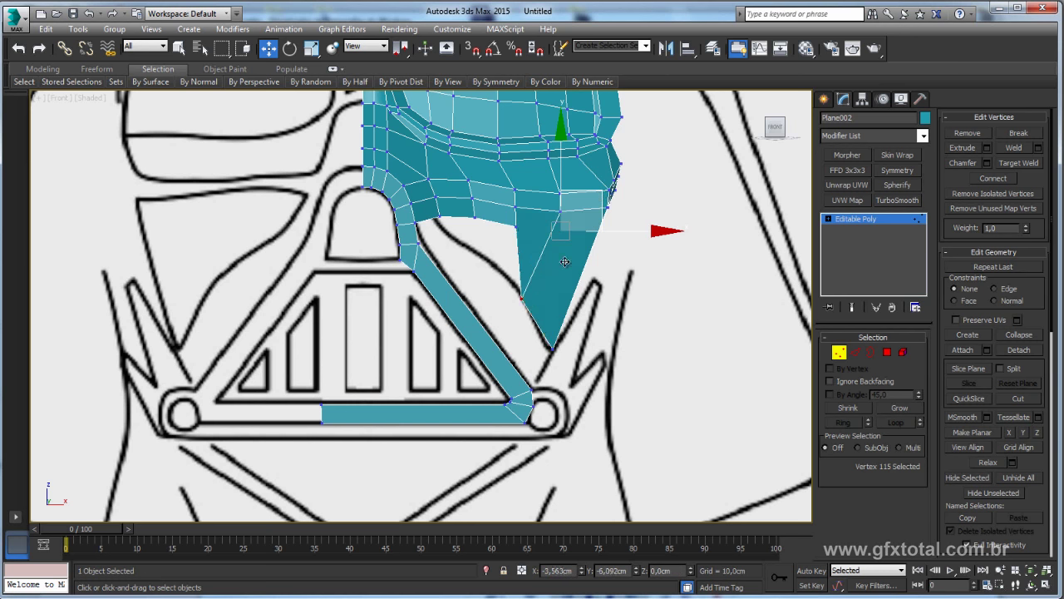
click(514, 225)
mouse_move(515, 223)
mouse_down()
mouse_move(475, 216)
mouse_move(491, 201)
mouse_up()
- Adjust the remaining panel vertices into a pointed bottom tip, then check it in Perspective
click(475, 216)
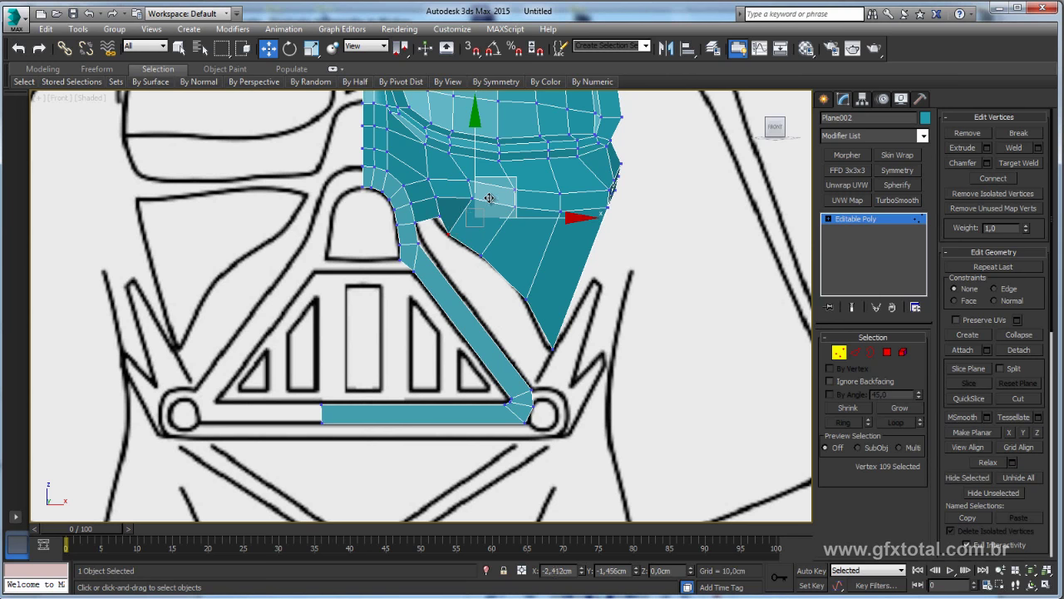
click(443, 222)
scroll(487, 198, up, 2)
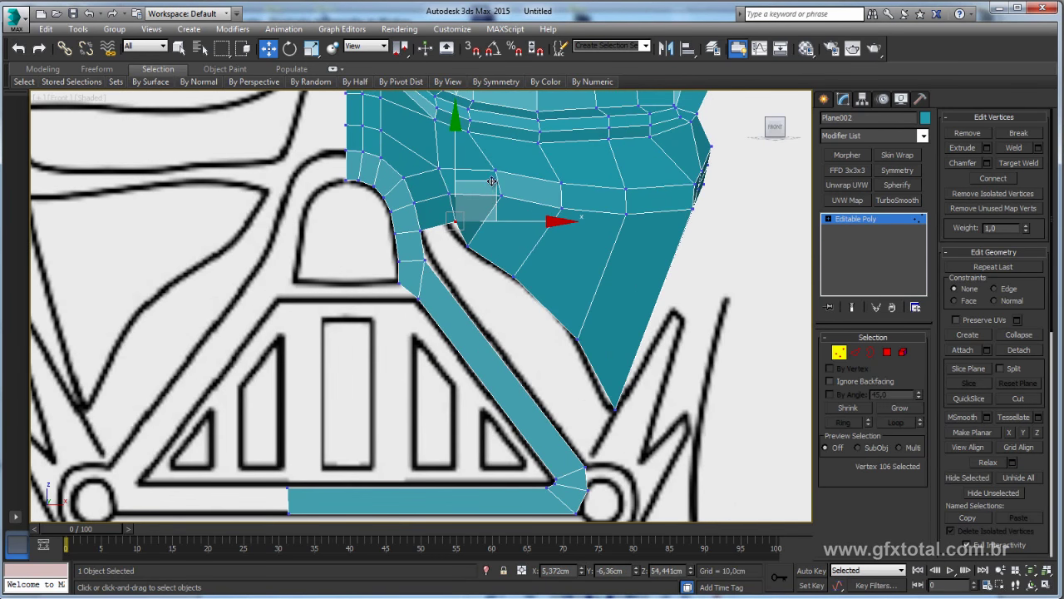
middle_drag(492, 182, 525, 171)
click(565, 275)
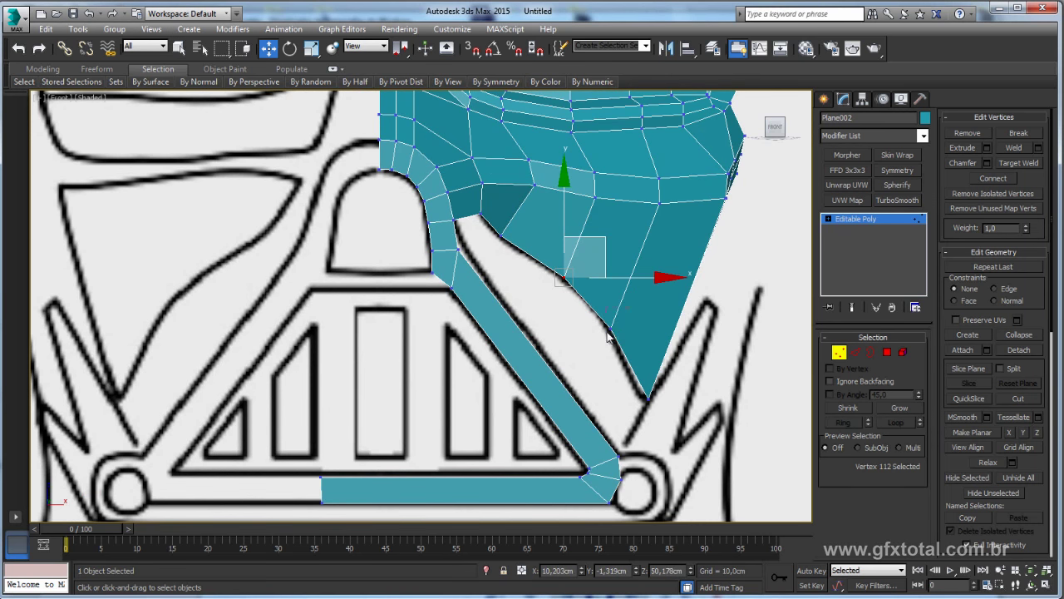
click(609, 329)
click(649, 397)
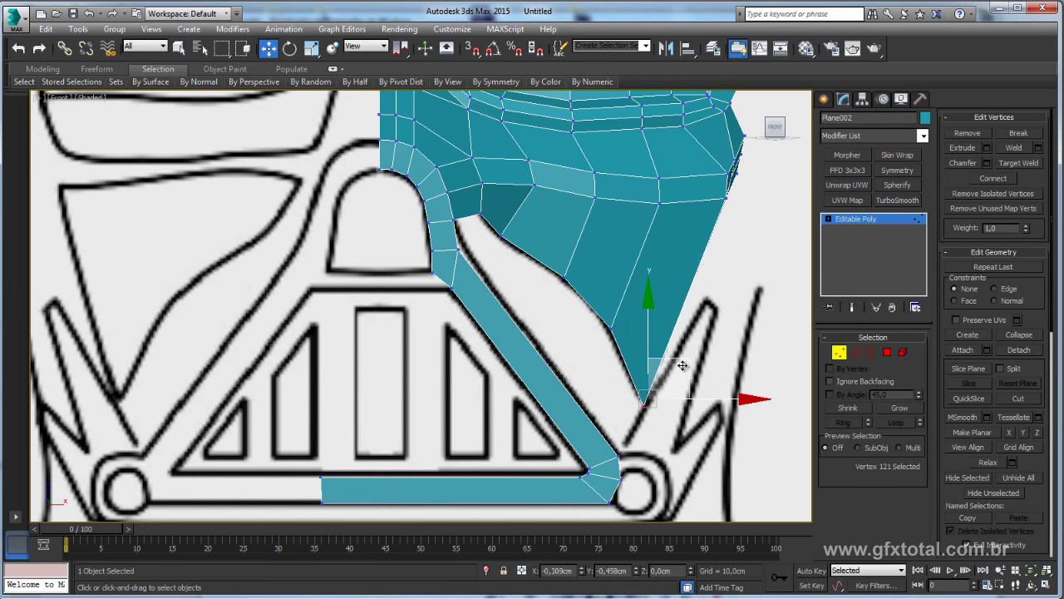
middle_drag(681, 320, 646, 296)
click(570, 318)
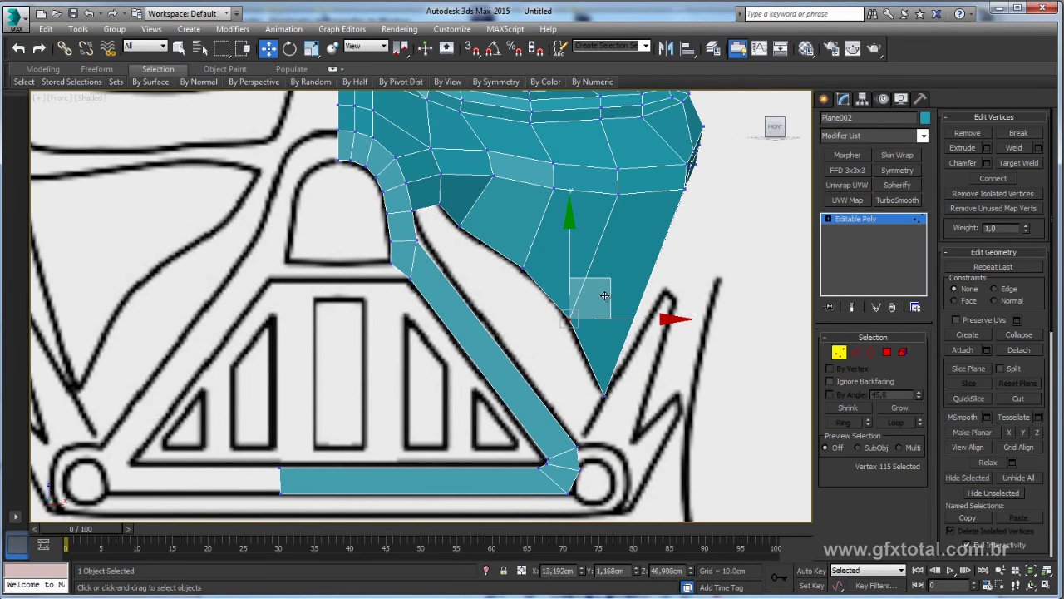
drag(607, 283, 602, 283)
click(523, 258)
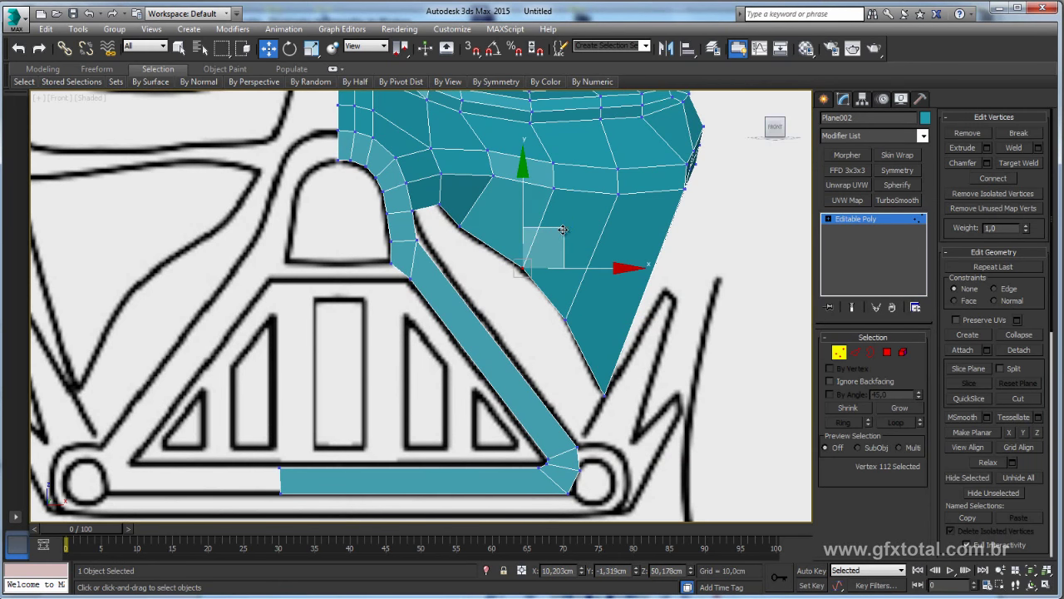
key(p)
mouse_move(725, 283)
alt+middle_down()
mouse_move(603, 303)
mouse_move(646, 388)
mouse_move(640, 317)
mouse_move(555, 302)
alt+middle_up()
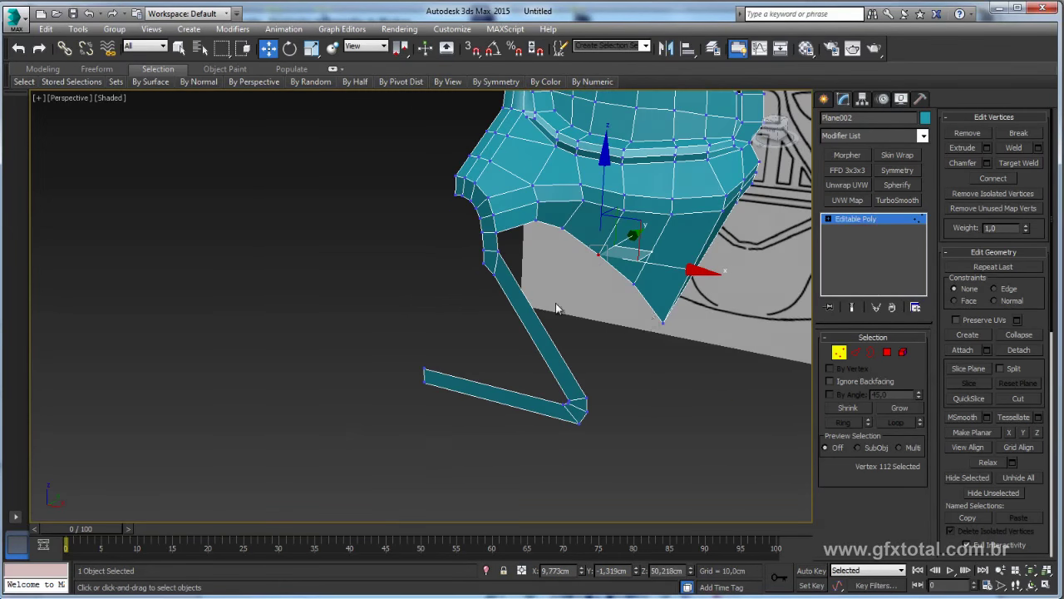
- Shift-drag an edge of the mouth strip to extrude a wide new panel
key(alt+Tab)
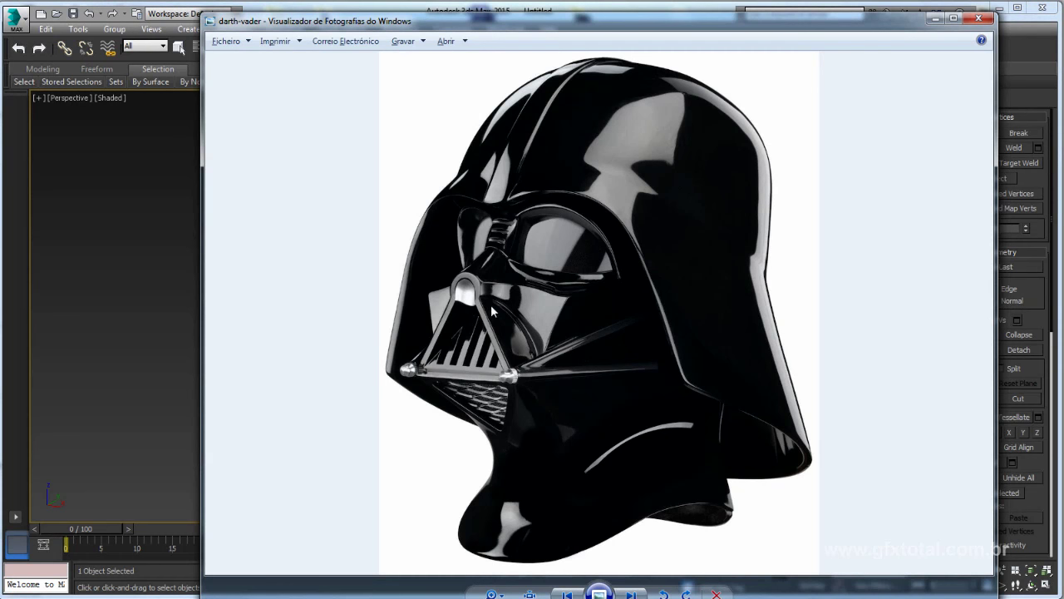
key(alt+Tab)
click(856, 352)
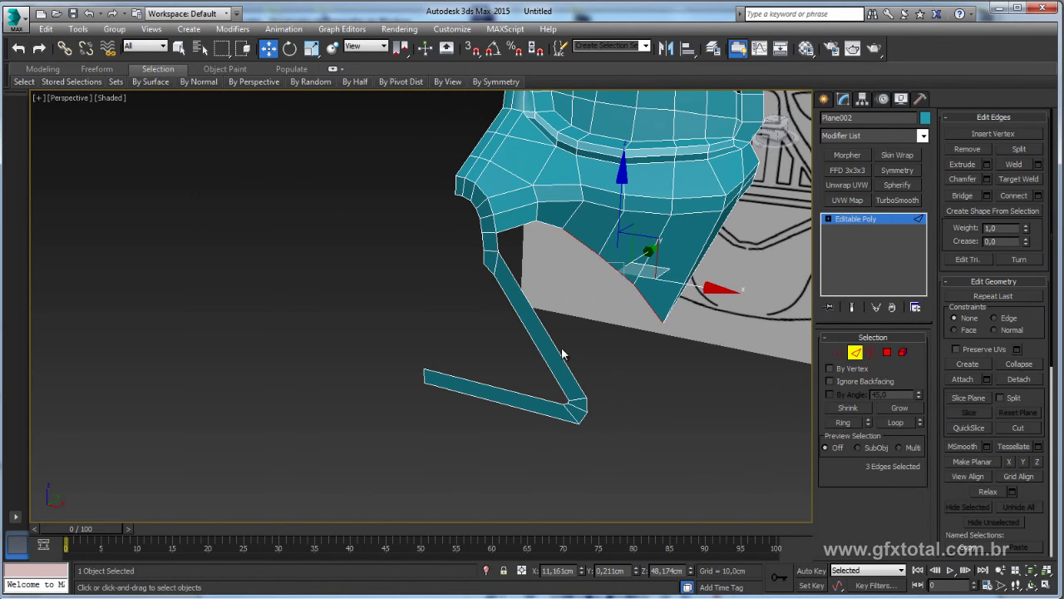
click(562, 348)
alt+middle_drag(562, 348, 604, 311)
shift+drag(604, 311, 662, 342)
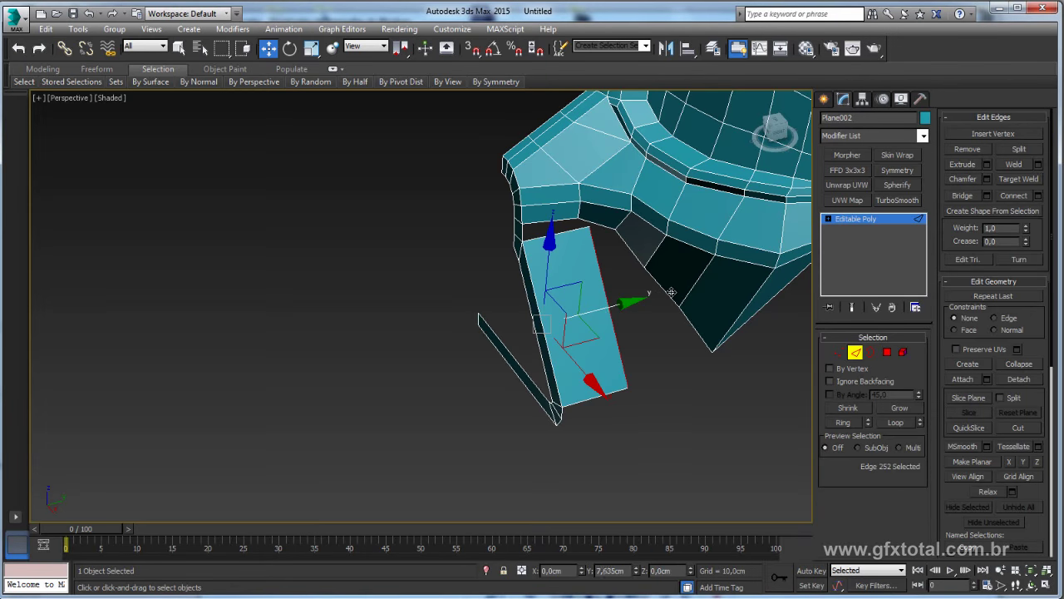
- Loop-select the edges running along the new panel
key(alt+Tab)
key(alt+Tab)
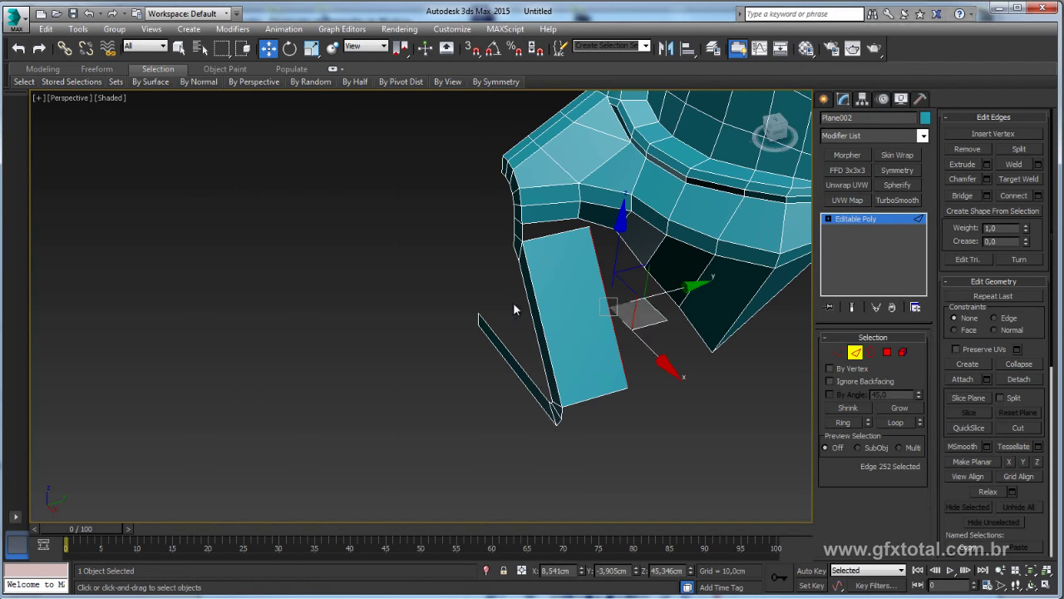
mouse_move(589, 296)
alt+middle_down()
mouse_move(575, 308)
mouse_move(525, 305)
alt+middle_up()
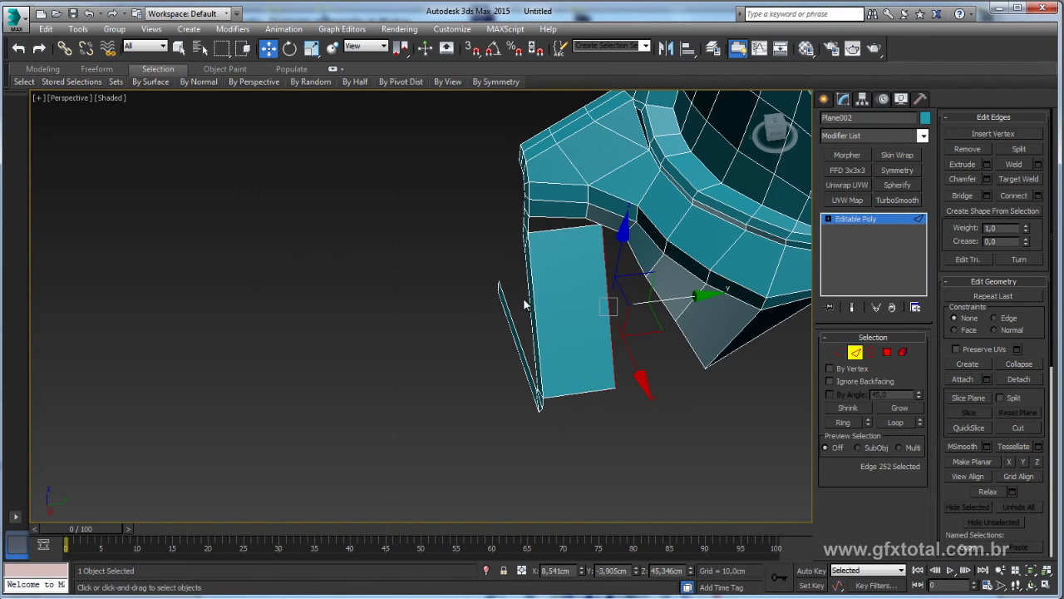
double_click(601, 315)
- Connect the selected edges with three new edge segments across the panel
click(1038, 195)
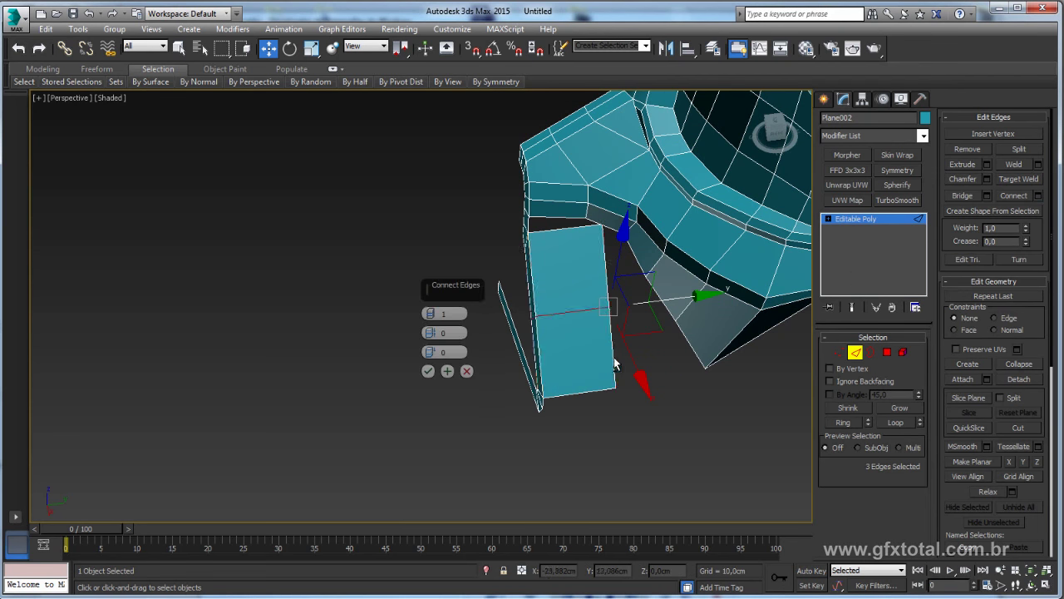
alt+middle_drag(613, 361, 582, 350)
drag(430, 316, 429, 302)
click(427, 371)
- Move the panel's top corner vertex down-right to reshape the strip
click(839, 352)
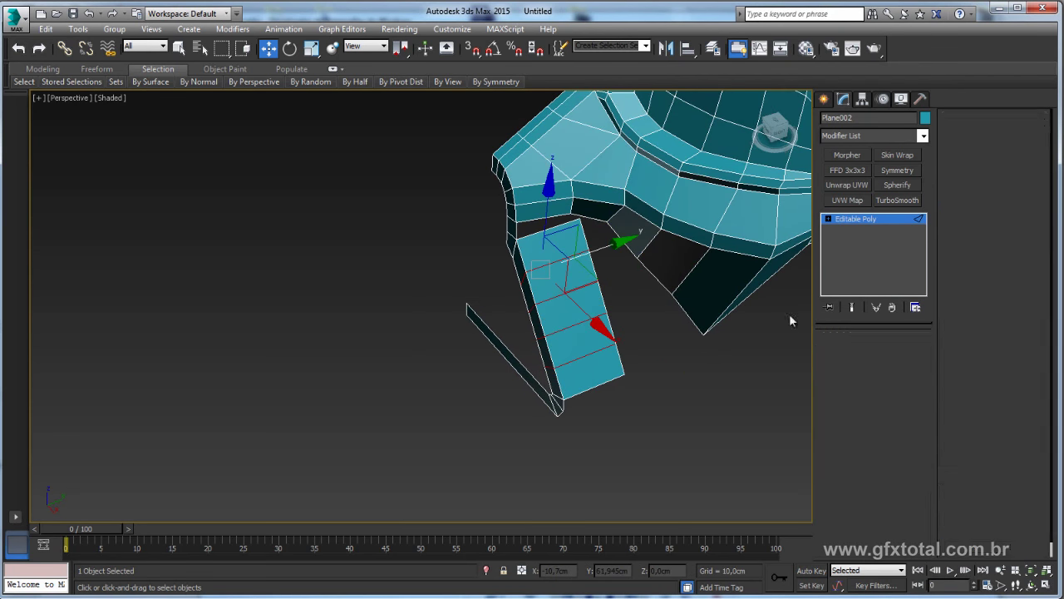
mouse_move(574, 212)
mouse_down()
mouse_move(595, 234)
mouse_move(582, 221)
mouse_up()
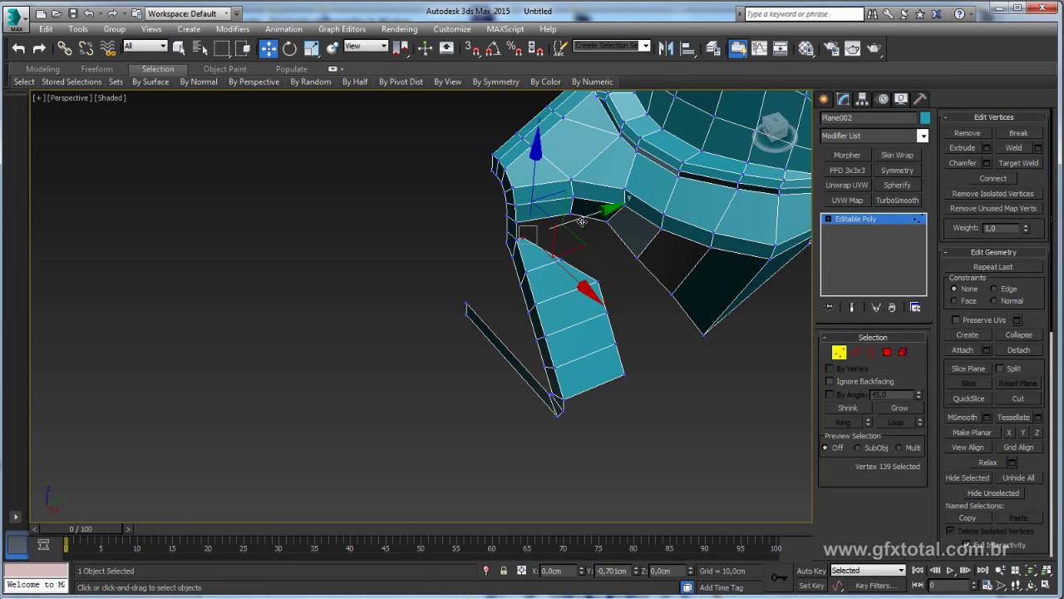
click(617, 274)
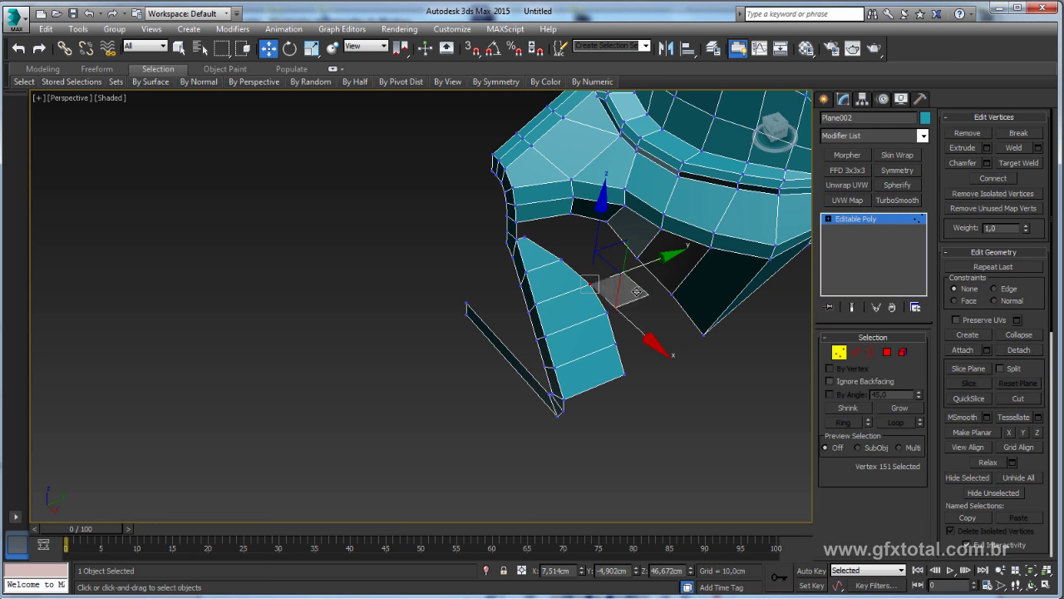
drag(645, 264, 672, 291)
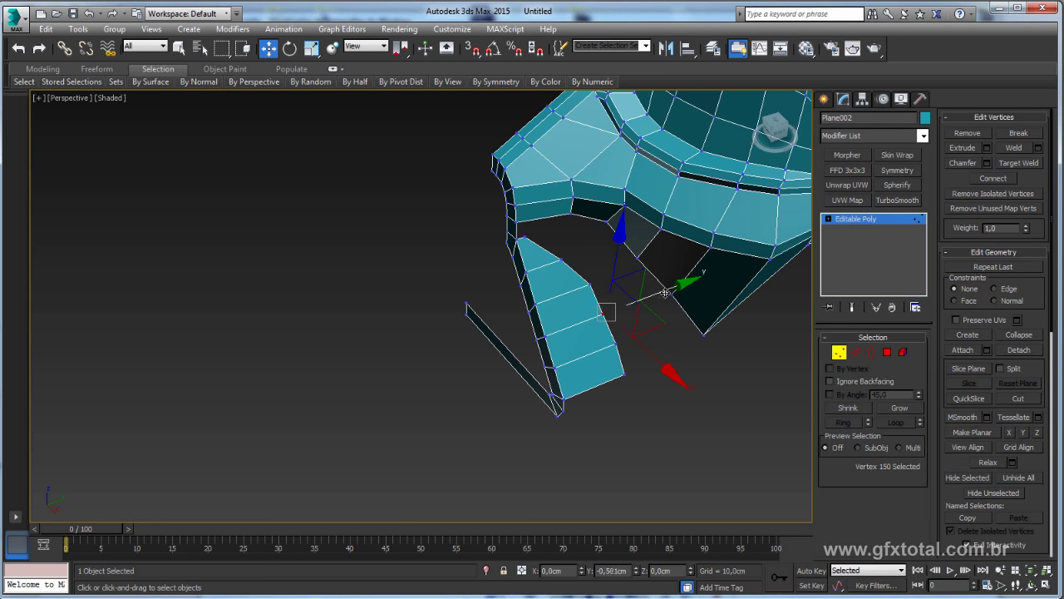
alt+middle_drag(622, 352, 634, 310)
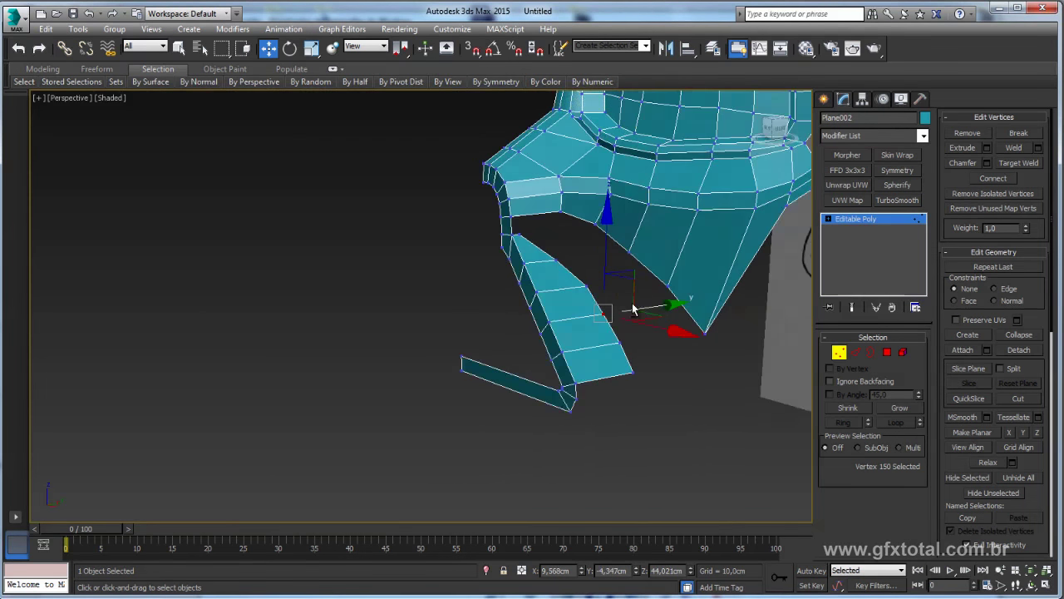
scroll(632, 310, down, 3)
- Region-select the strip's front border vertices and nudge them to line up with the face
key(alt+Tab)
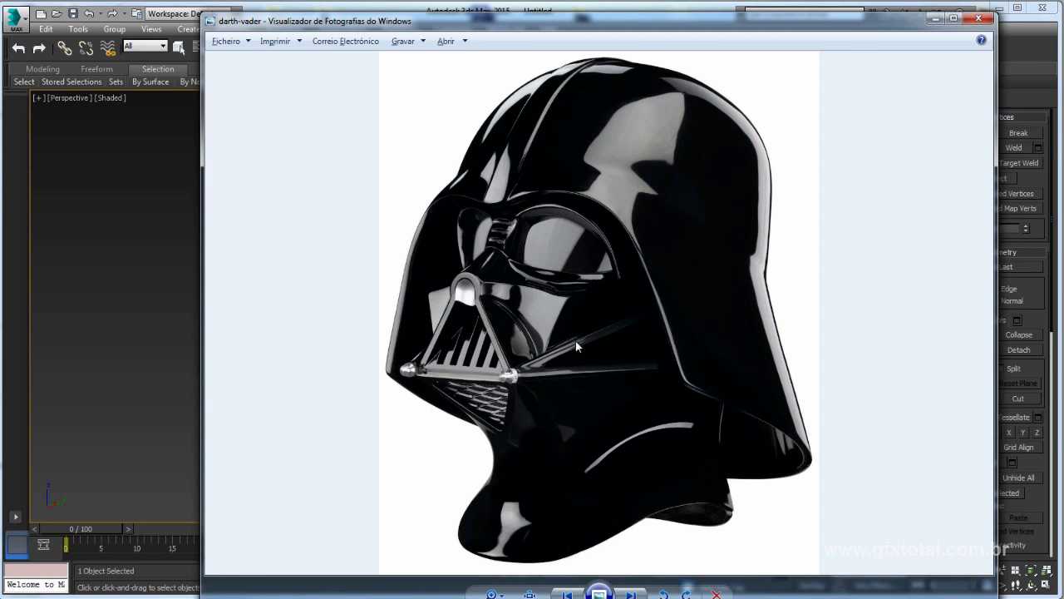
key(alt+Tab)
alt+middle_drag(574, 355, 499, 316)
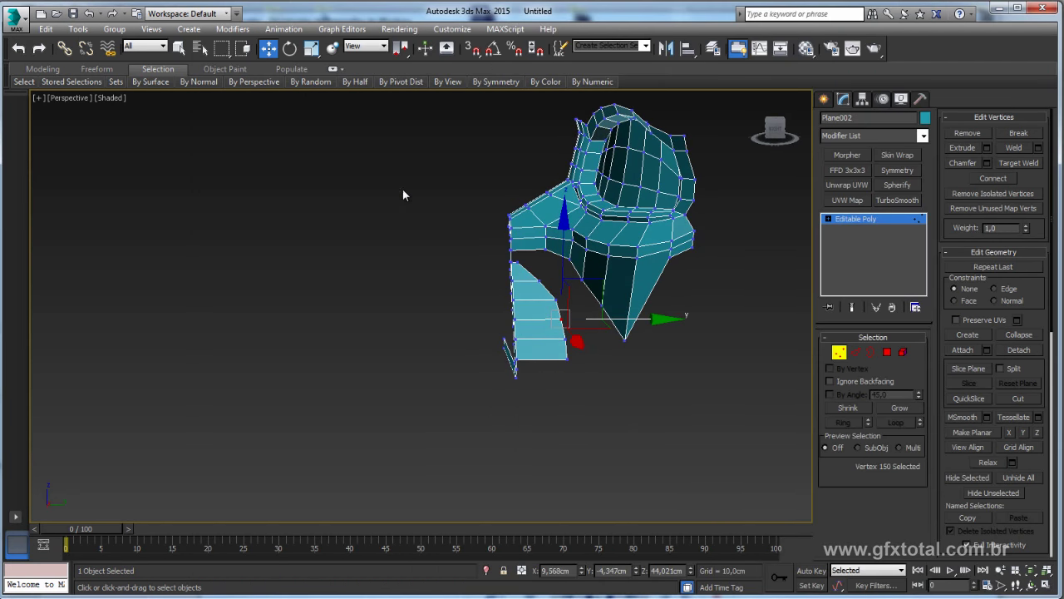
drag(515, 283, 464, 278)
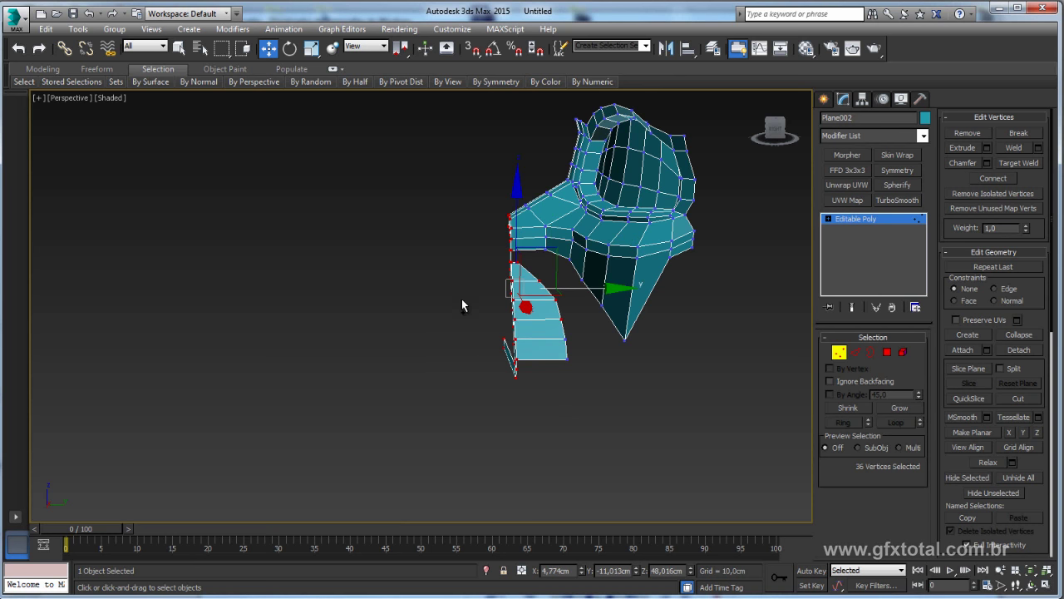
alt+middle_drag(551, 364, 563, 334)
drag(574, 385, 553, 328)
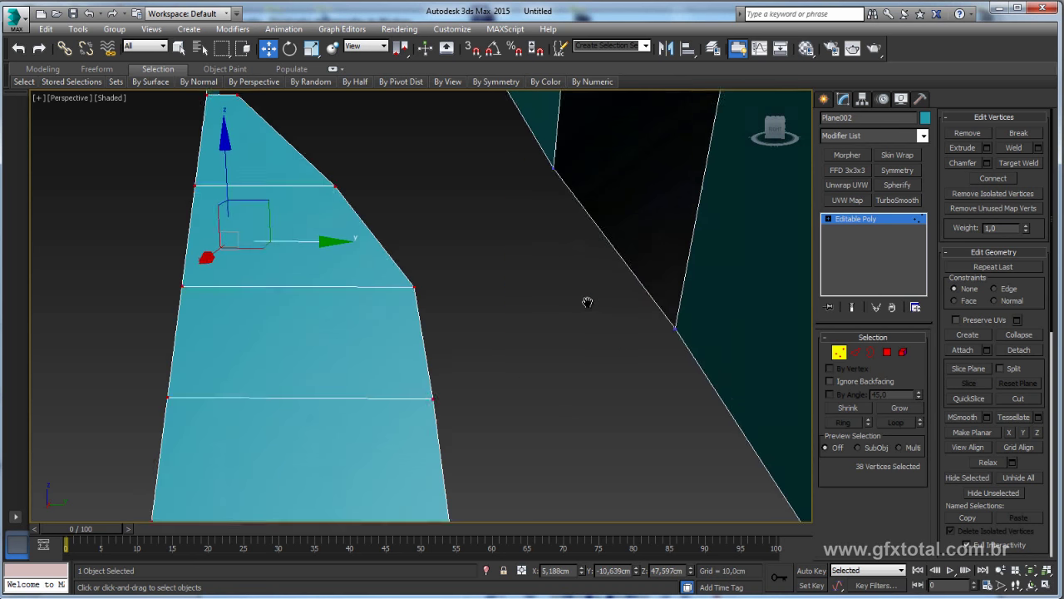
alt+middle_drag(586, 302, 547, 291)
drag(559, 287, 499, 193)
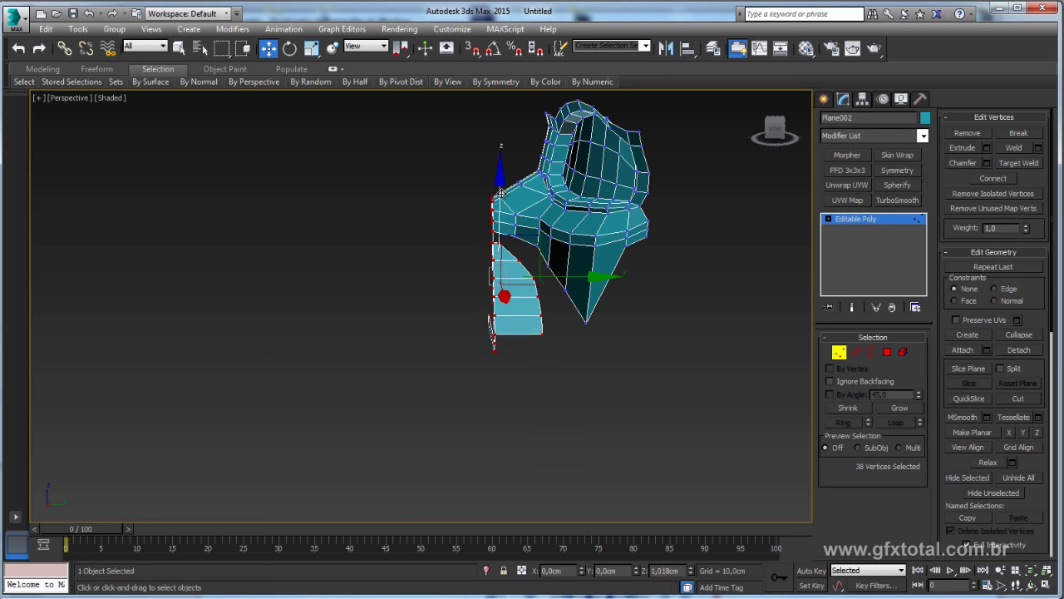
mouse_move(499, 193)
alt+middle_down()
mouse_move(627, 270)
mouse_move(570, 277)
alt+middle_up()
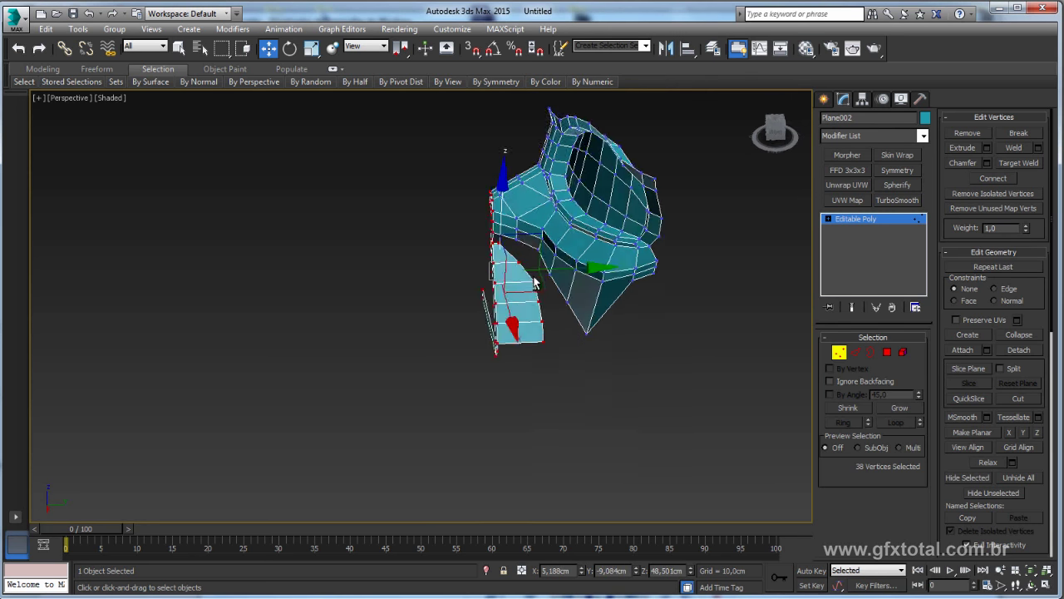
scroll(502, 227, up, 5)
- Select edges along the strip, ending on a single edge at the gap's border
mouse_move(502, 227)
alt+middle_down()
mouse_move(544, 255)
mouse_move(539, 330)
mouse_move(526, 313)
mouse_move(548, 314)
alt+middle_up()
click(850, 353)
mouse_move(525, 268)
alt+middle_down()
mouse_move(506, 247)
mouse_move(536, 271)
mouse_move(549, 249)
mouse_move(502, 250)
alt+middle_up()
click(526, 237)
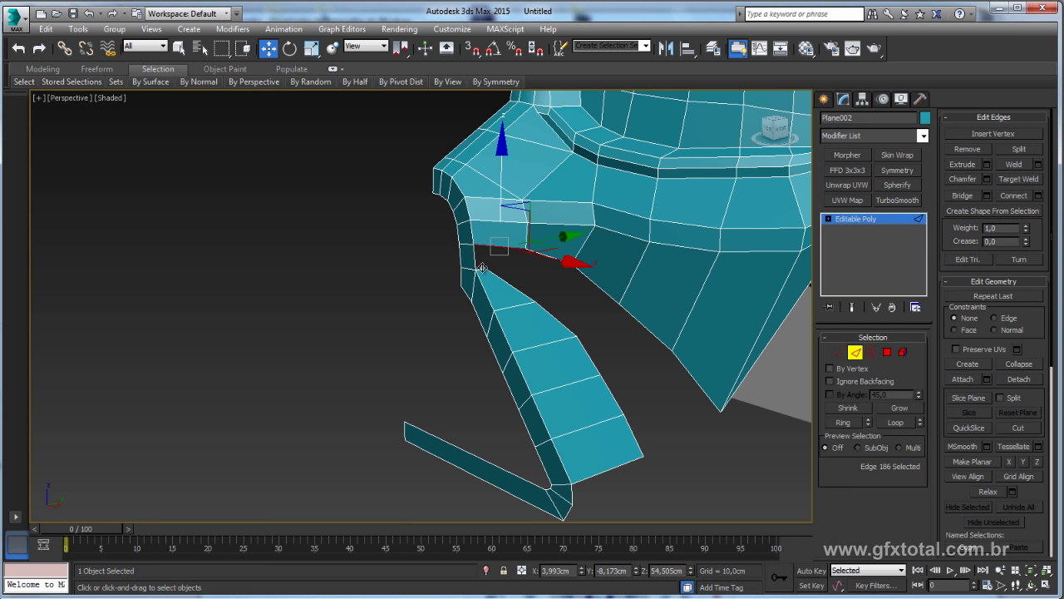
- Move the gap's corner vertex closer to the face
ctrl+click(482, 268)
mouse_move(499, 258)
alt+middle_down()
mouse_move(527, 304)
mouse_move(511, 296)
alt+middle_up()
click(839, 352)
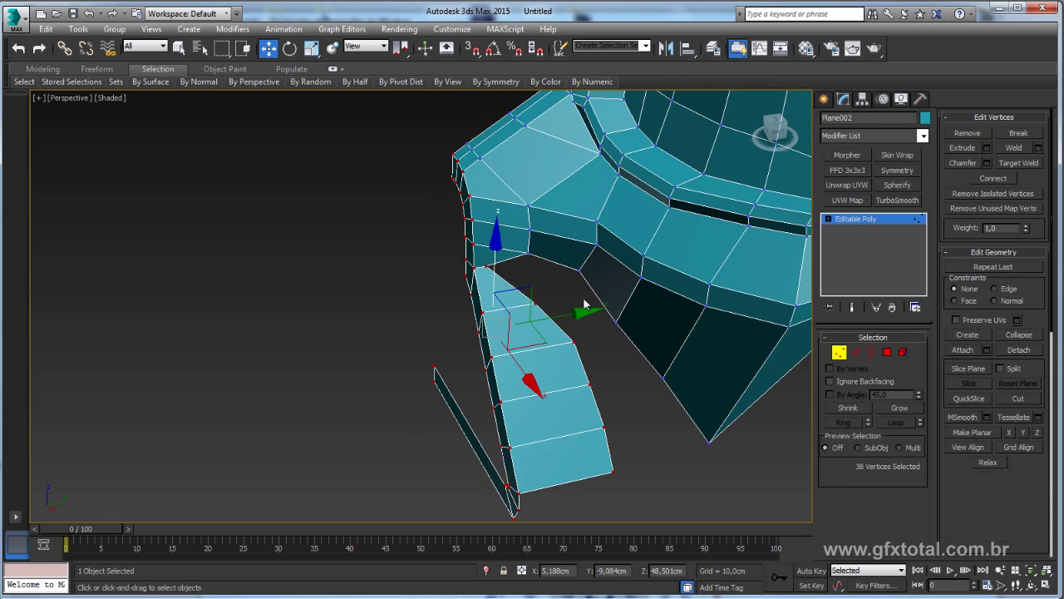
click(487, 266)
drag(538, 280, 532, 286)
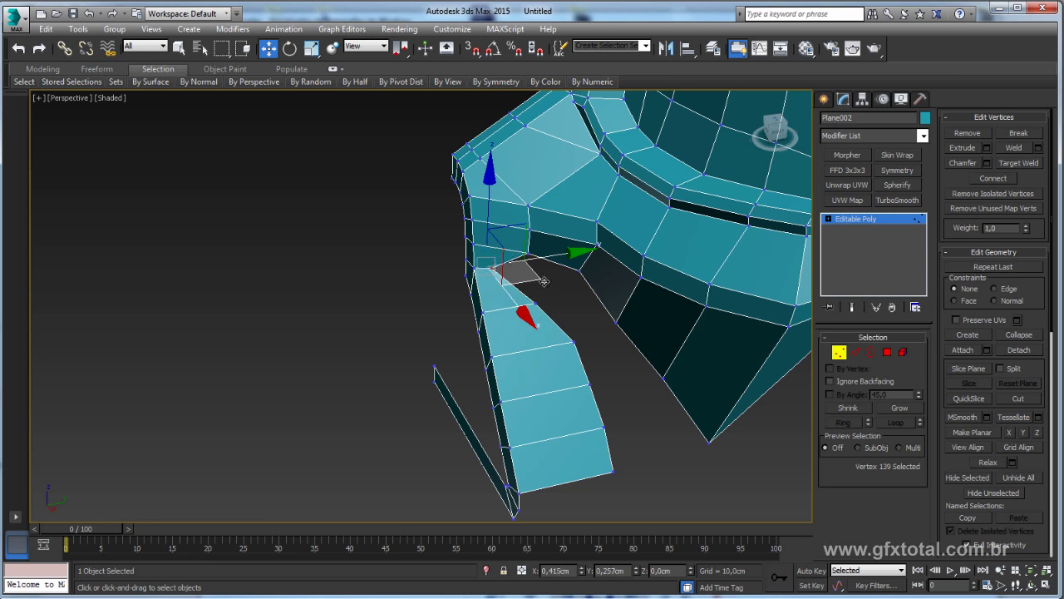
- Shift the border edges sideways along X and select the gap's upper border edges
key(shift+z)
key(shift+y)
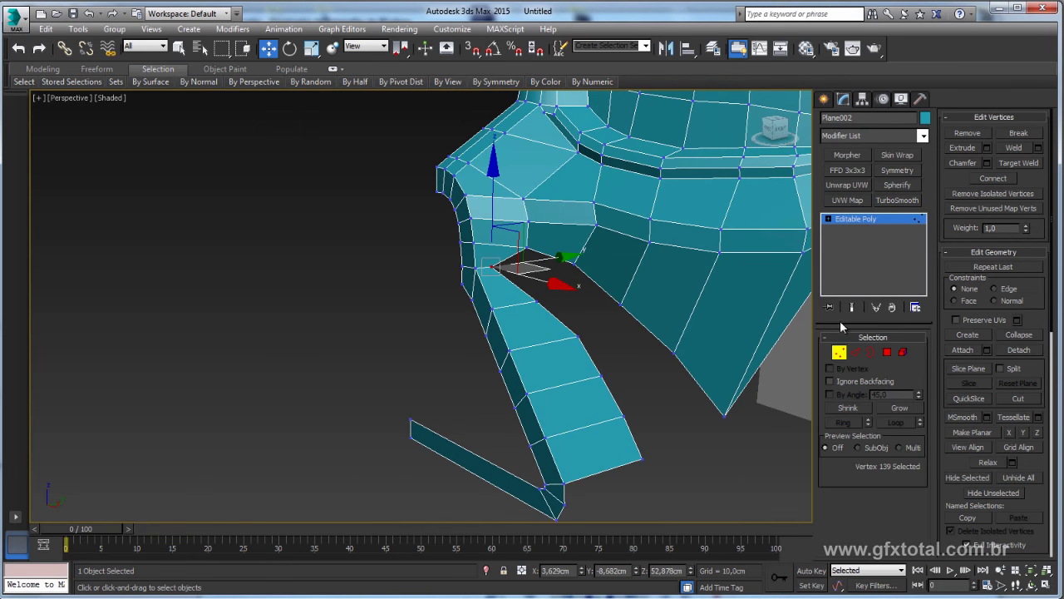
click(855, 351)
drag(563, 259, 527, 291)
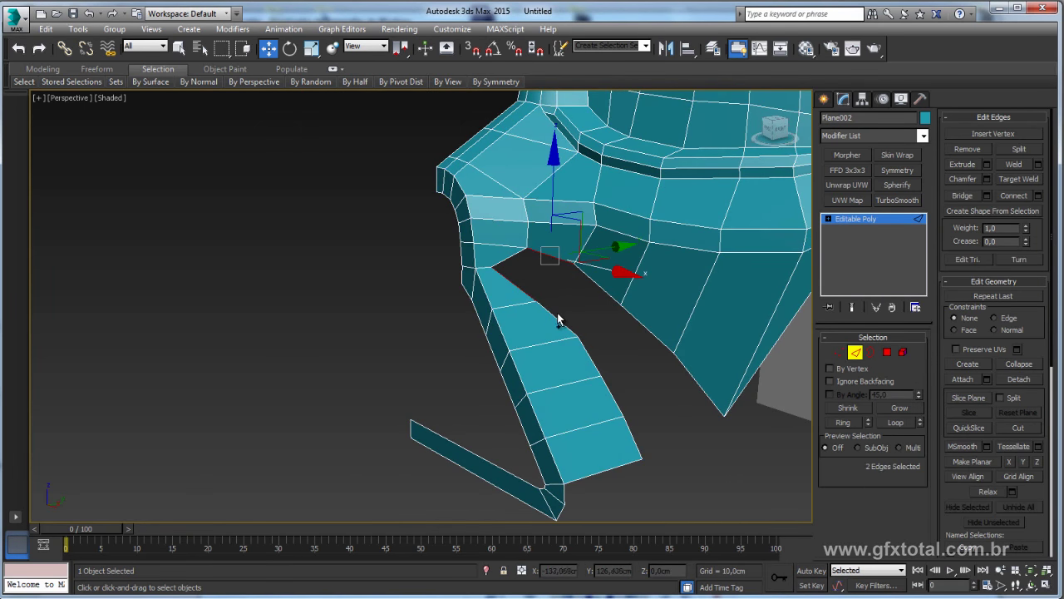
ctrl+click(600, 289)
ctrl+click(650, 327)
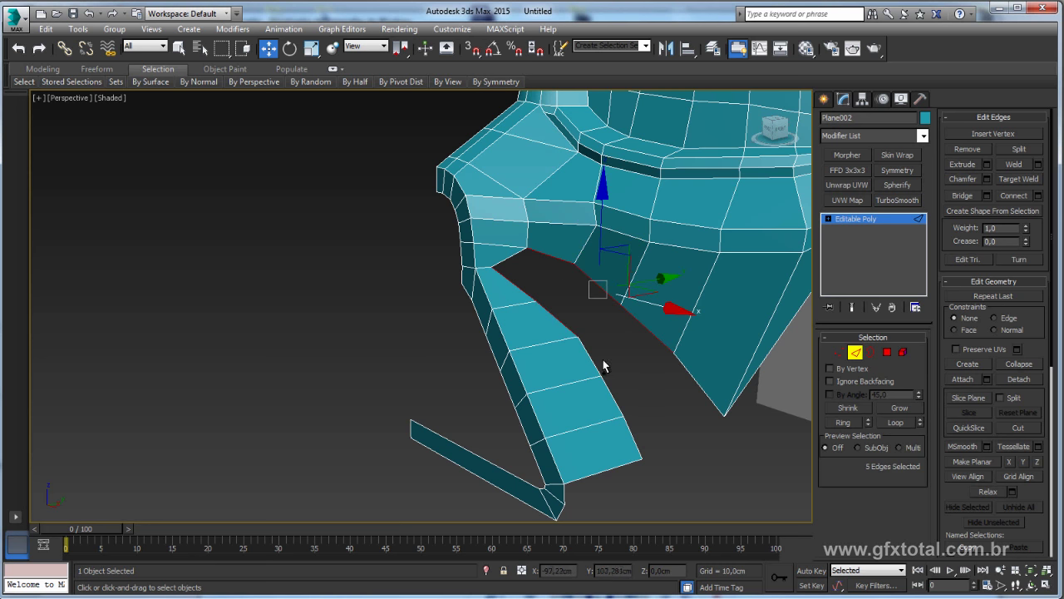
ctrl+click(695, 379)
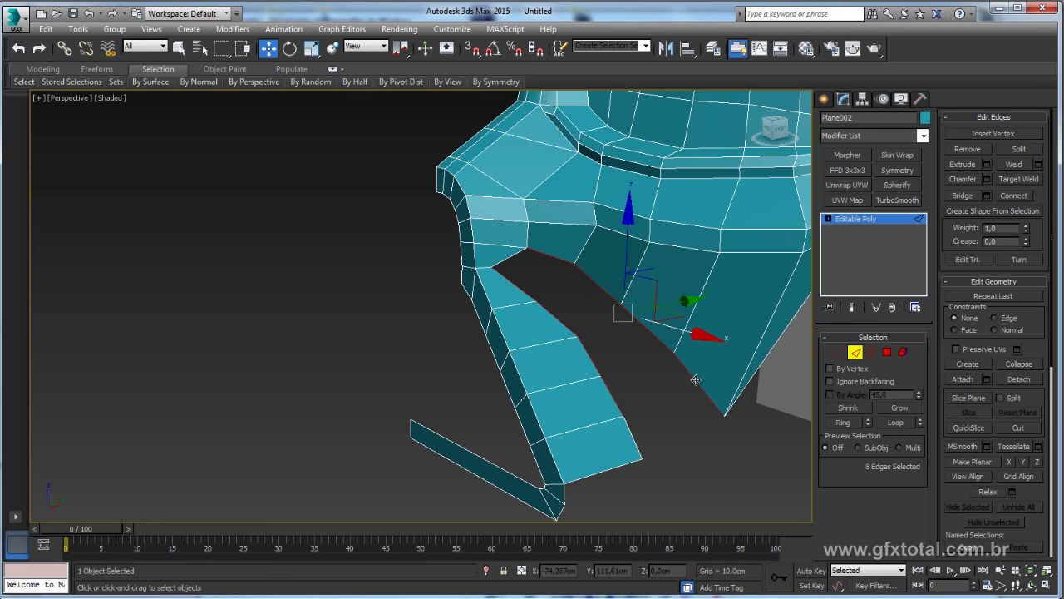
- After comparing with the reference photo, Remove the two unneeded edges from the mesh
mouse_move(652, 371)
alt+middle_down()
mouse_move(635, 385)
mouse_move(590, 350)
mouse_move(545, 336)
mouse_move(527, 288)
mouse_move(598, 314)
alt+middle_up()
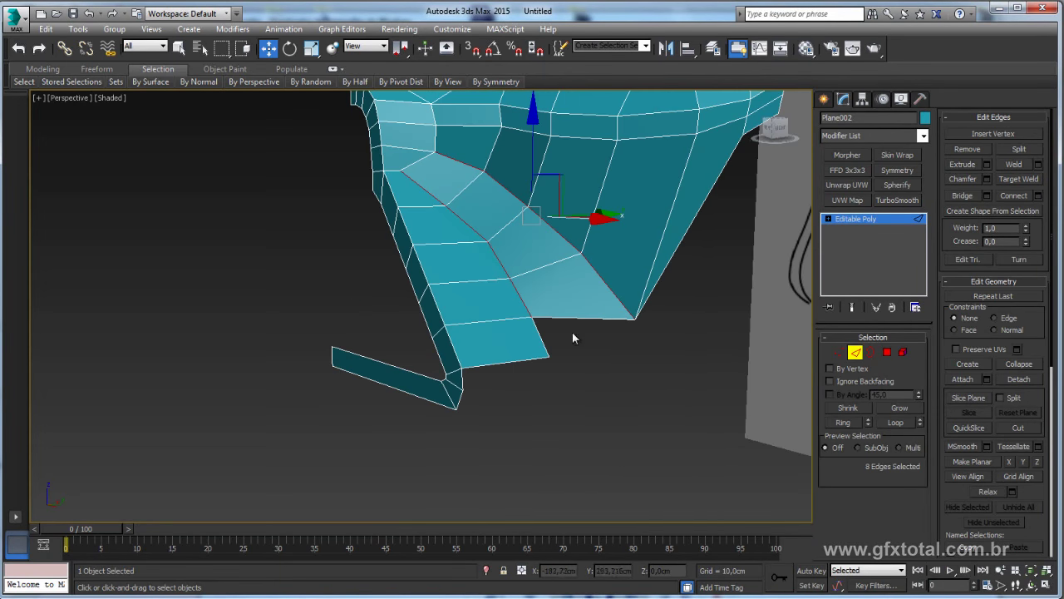
key(alt+Tab)
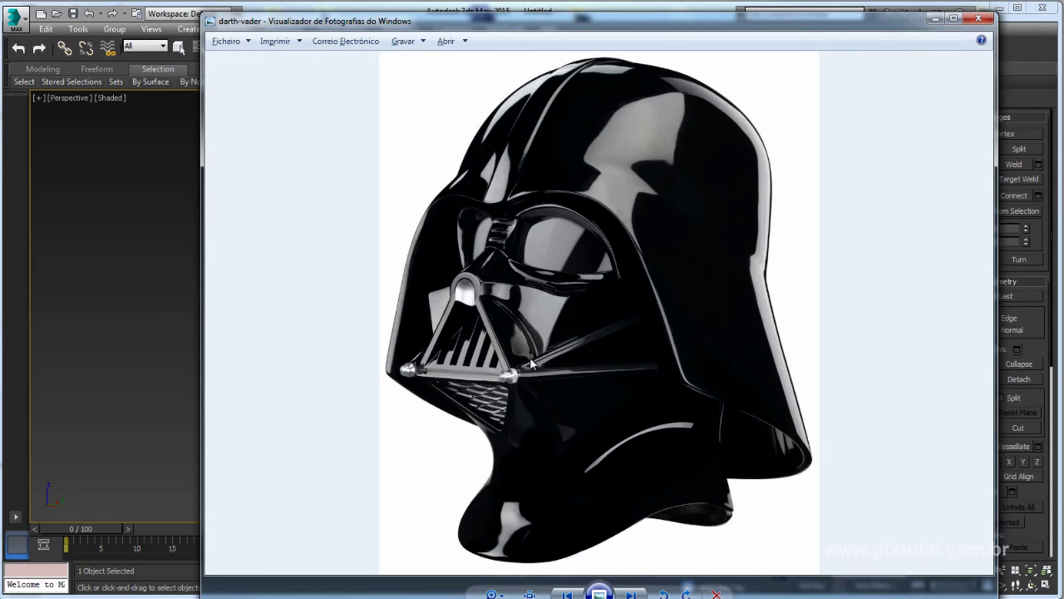
key(alt+Tab)
mouse_move(644, 332)
alt+middle_down()
mouse_move(599, 335)
mouse_move(587, 359)
mouse_move(563, 360)
mouse_move(599, 361)
alt+middle_up()
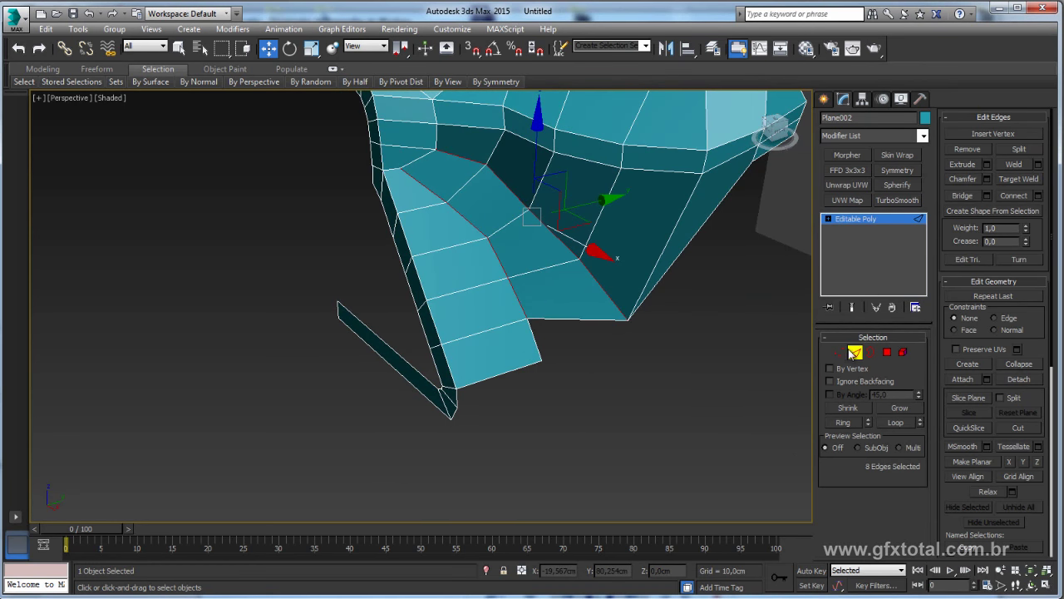
ctrl+click(887, 351)
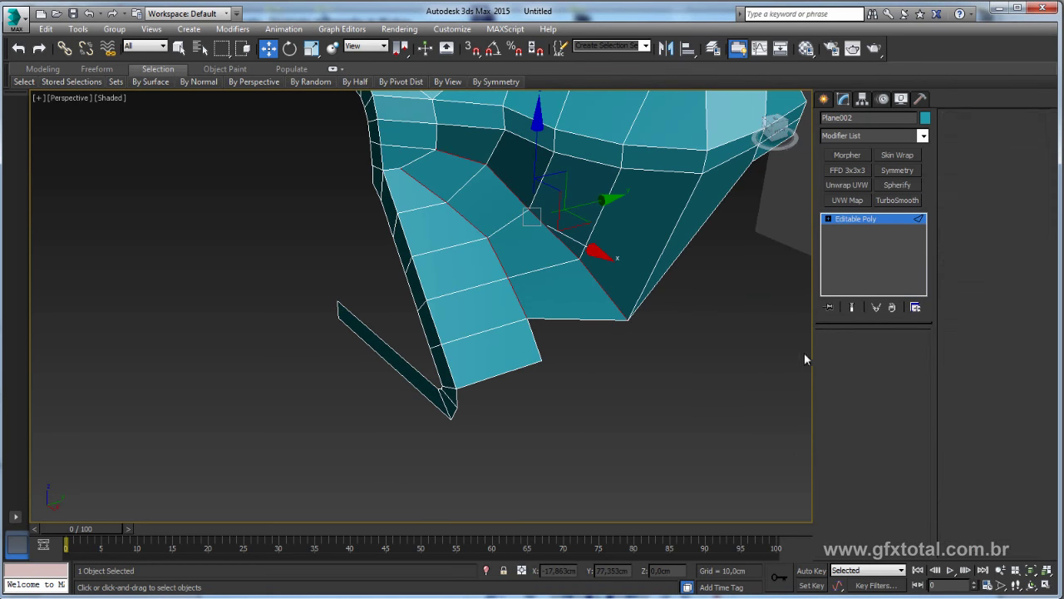
click(586, 312)
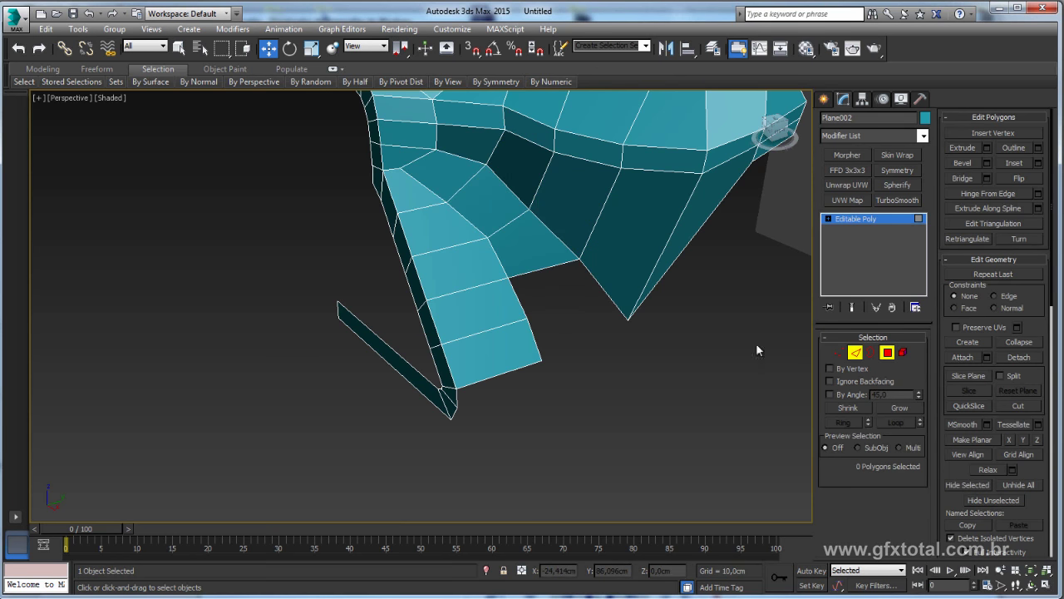
key(2)
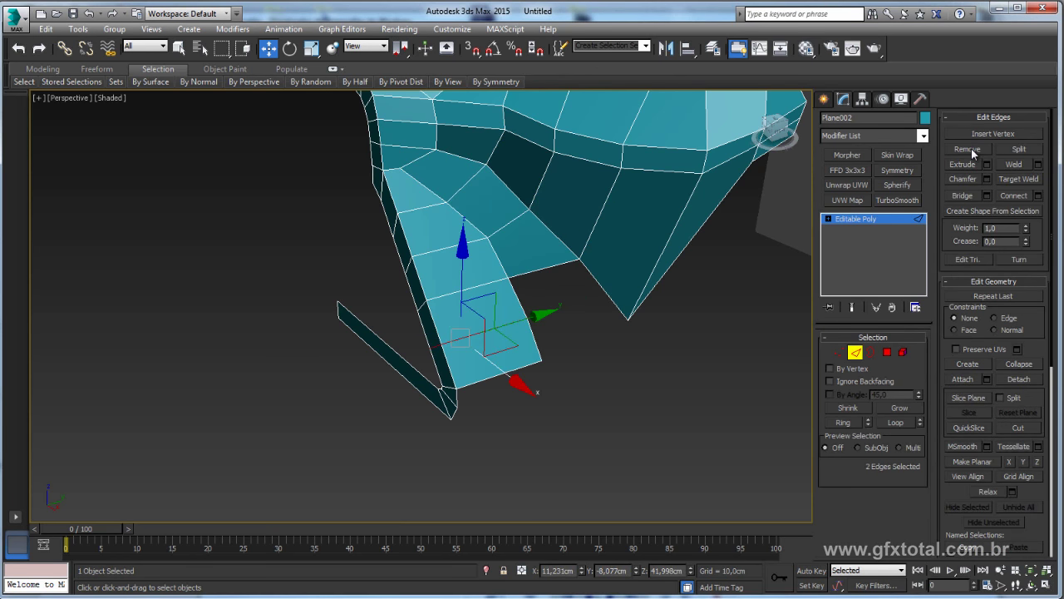
click(969, 149)
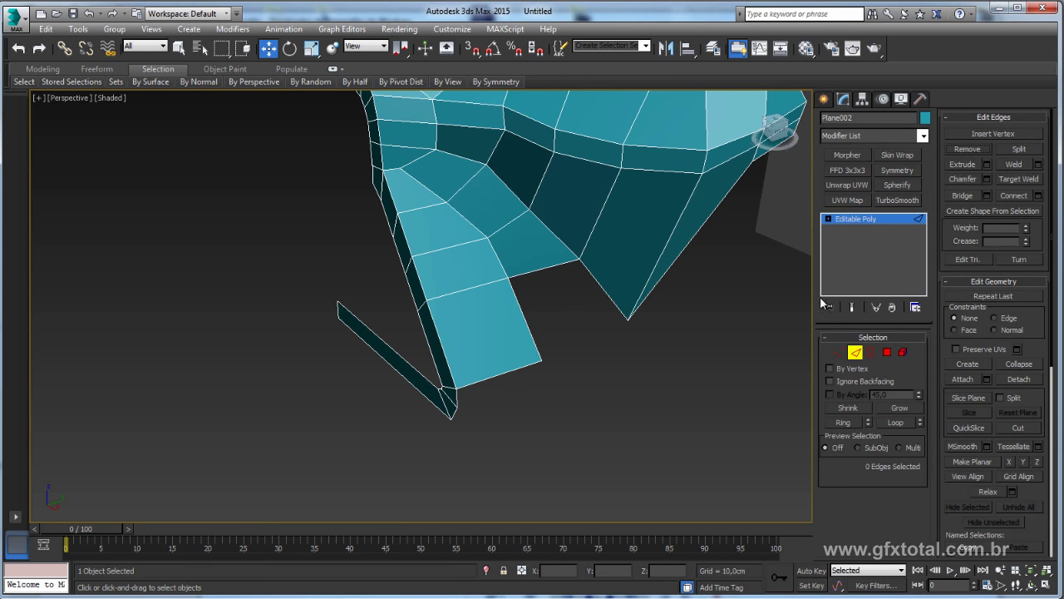
- Bridge the two edges on either side of the last opening with a polygon
click(599, 283)
ctrl+click(527, 309)
click(979, 195)
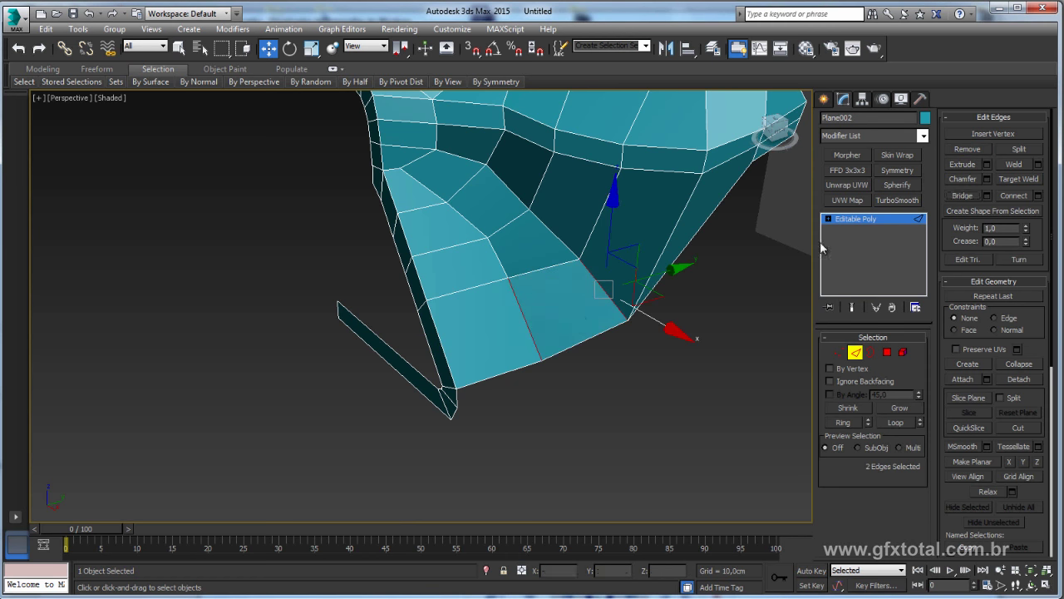
mouse_move(582, 320)
alt+middle_down()
mouse_move(605, 292)
mouse_move(501, 292)
mouse_move(573, 309)
mouse_move(540, 373)
mouse_move(451, 339)
mouse_move(532, 374)
alt+middle_up()
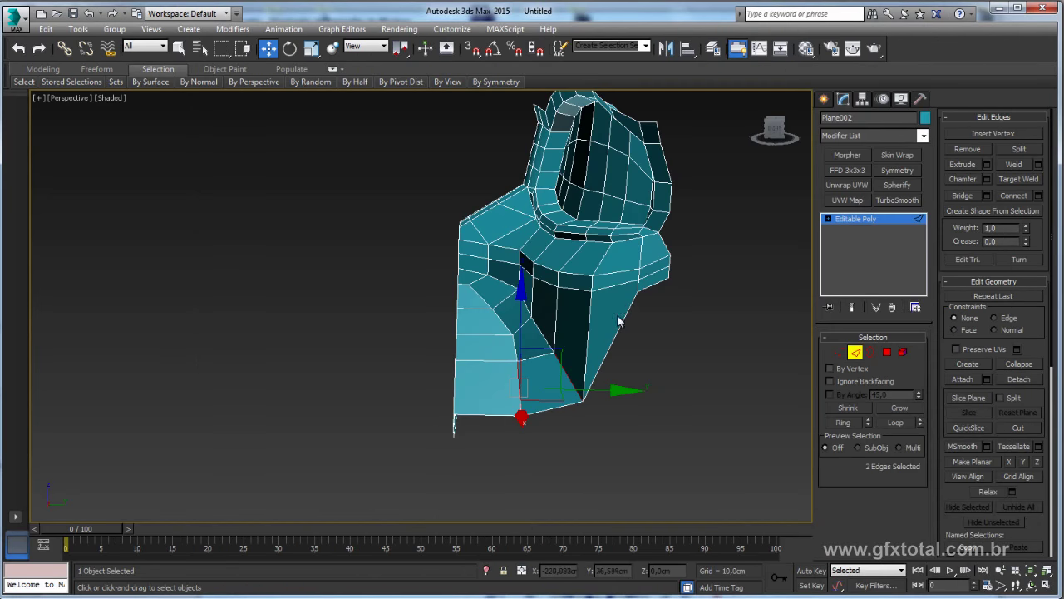
- Select six faces of the new cheek panel and move them slightly along Y
mouse_move(624, 316)
alt+middle_down()
mouse_move(626, 336)
mouse_move(646, 340)
alt+middle_up()
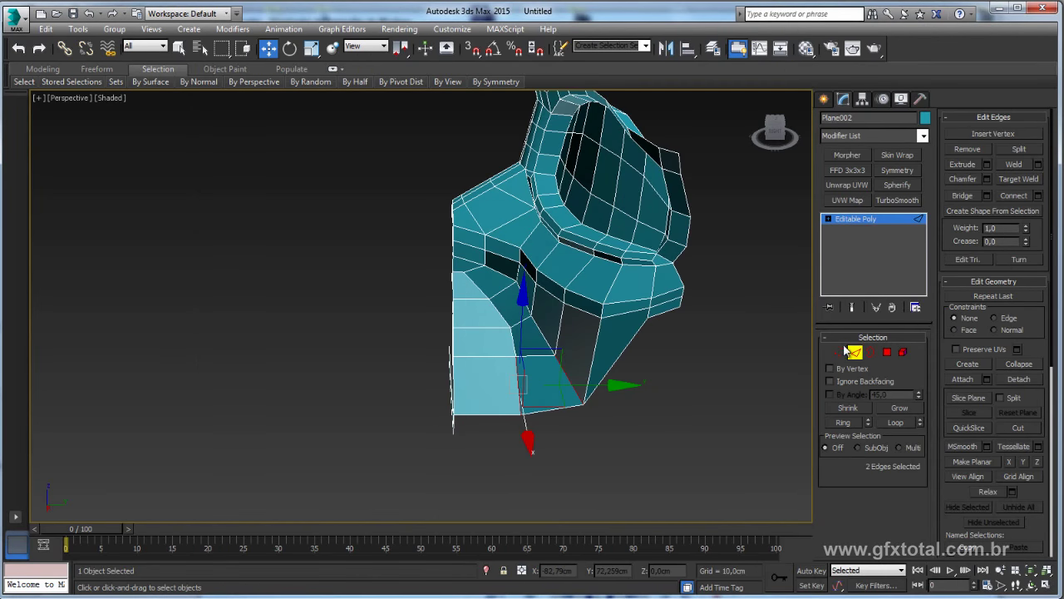
click(886, 353)
click(577, 350)
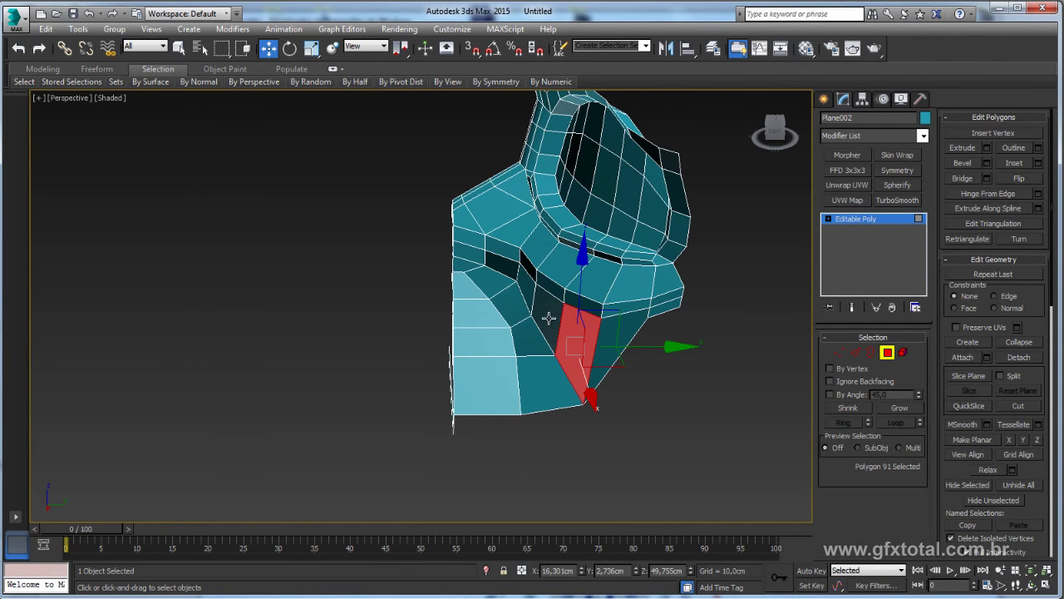
ctrl+click(542, 333)
ctrl+click(545, 306)
ctrl+click(528, 272)
ctrl+click(582, 320)
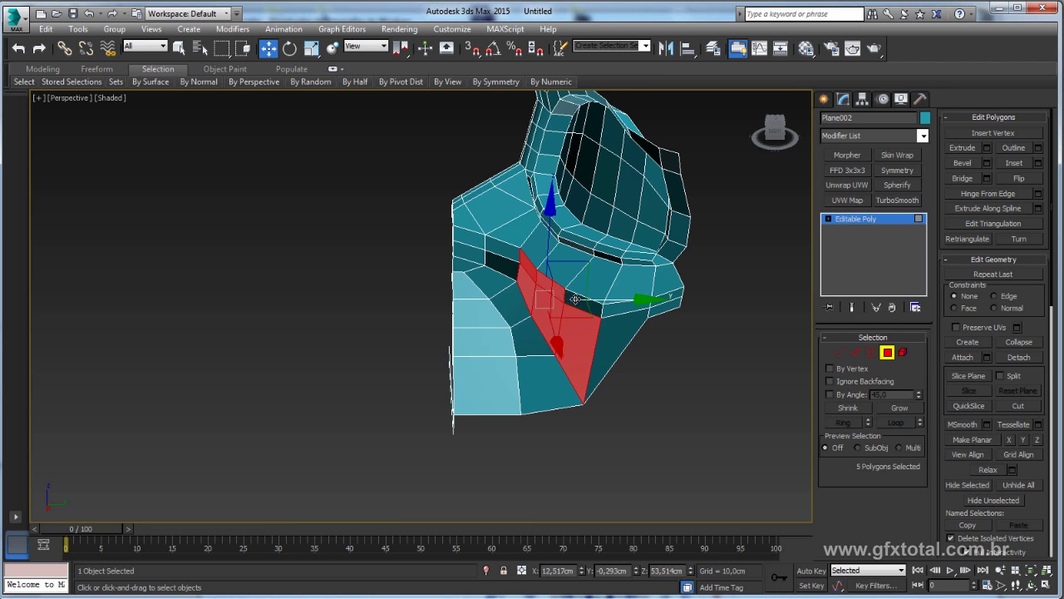
ctrl+click(575, 298)
drag(649, 300, 632, 306)
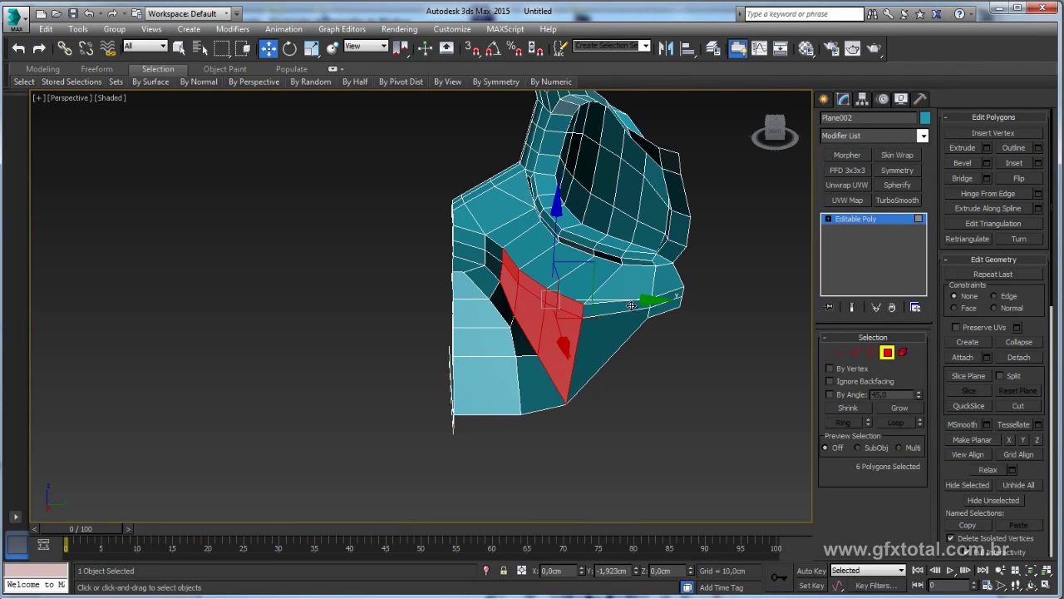
alt+middle_drag(632, 306, 533, 379)
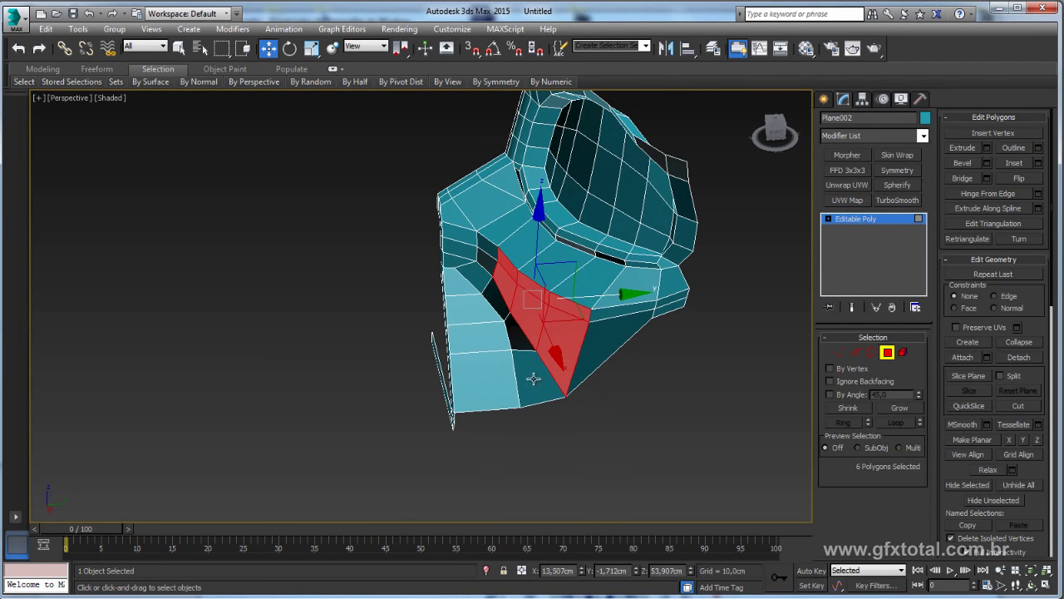
- Slide the lower cheek corner vertices along Y to line up the panel's bottom edge
click(839, 353)
click(514, 352)
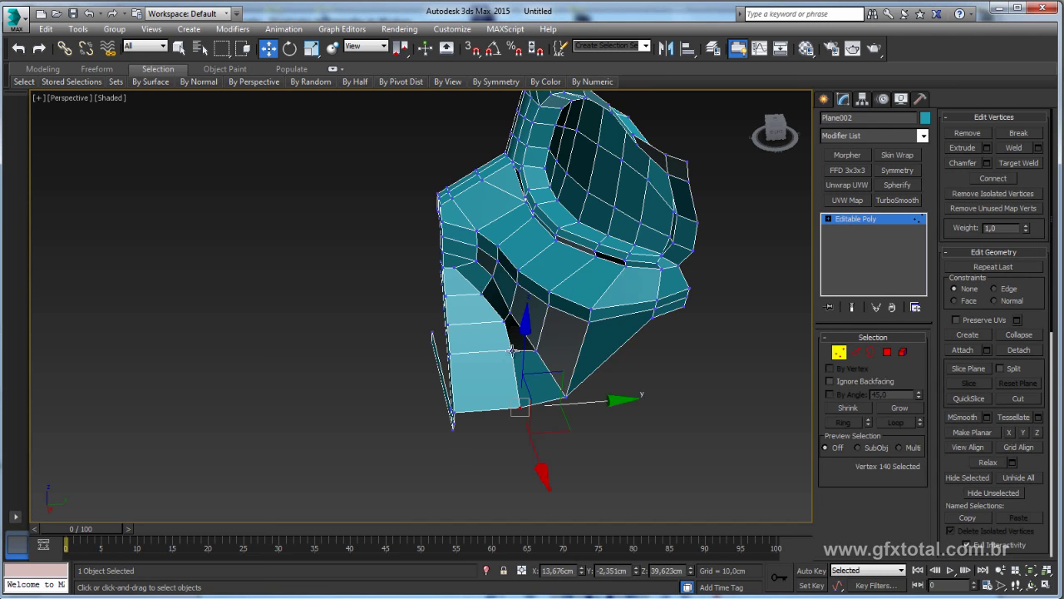
ctrl+click(519, 316)
drag(593, 374, 604, 375)
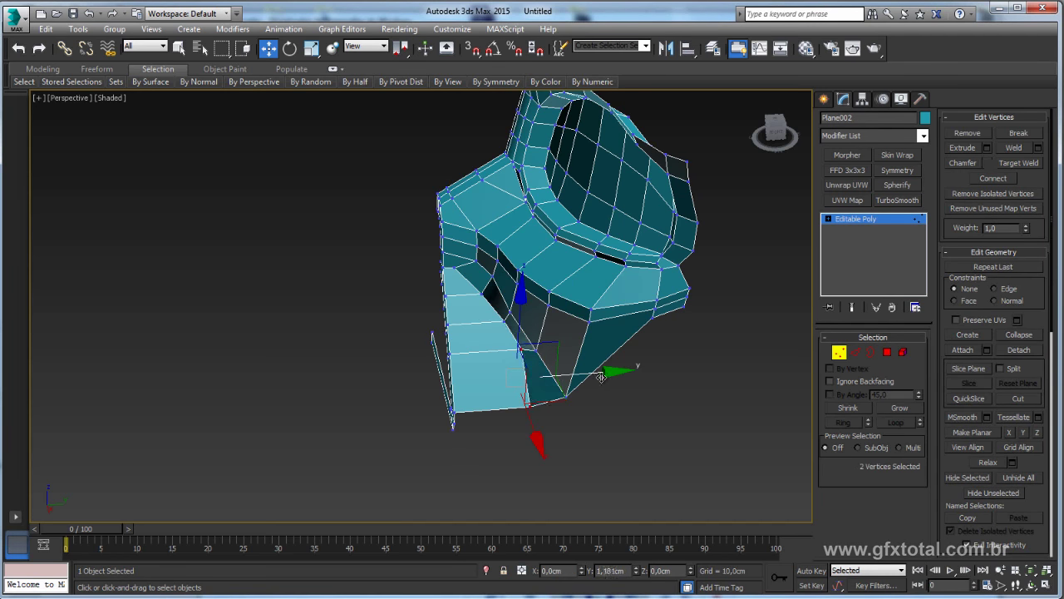
click(504, 321)
alt+middle_drag(532, 317, 553, 315)
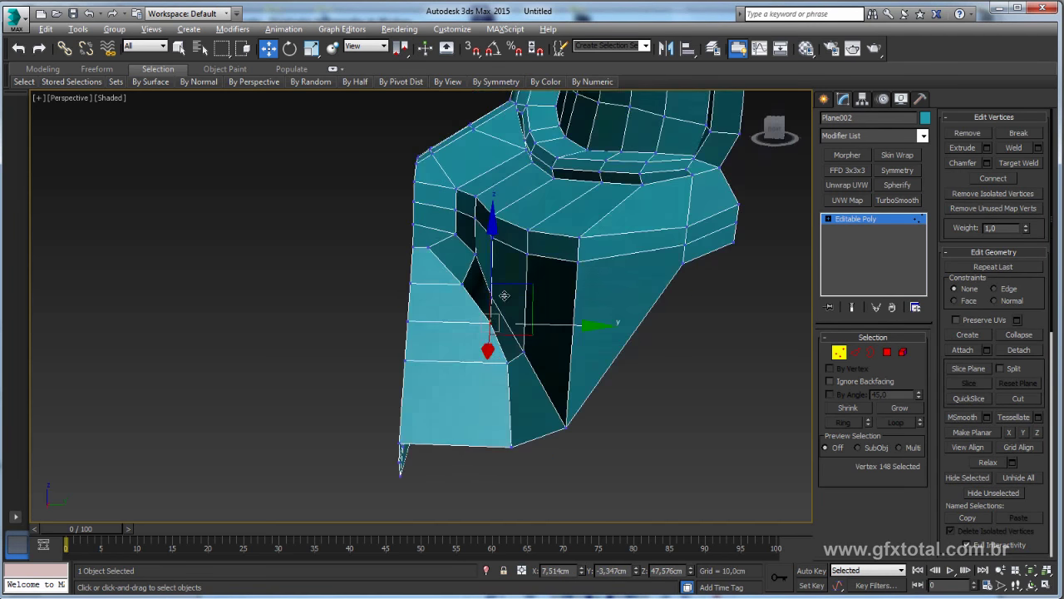
ctrl+click(486, 309)
mouse_move(562, 311)
mouse_down()
mouse_move(536, 290)
mouse_move(545, 289)
mouse_up()
click(466, 288)
click(507, 439)
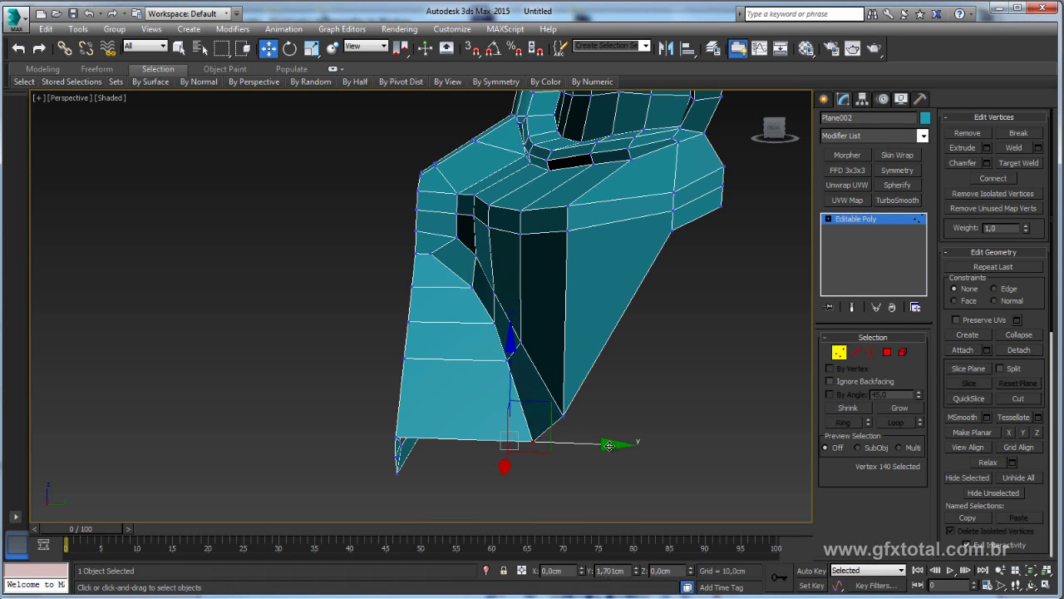
drag(537, 414, 564, 416)
- In Front view, pull three cheek vertices up and right to match the sketch line
key(f)
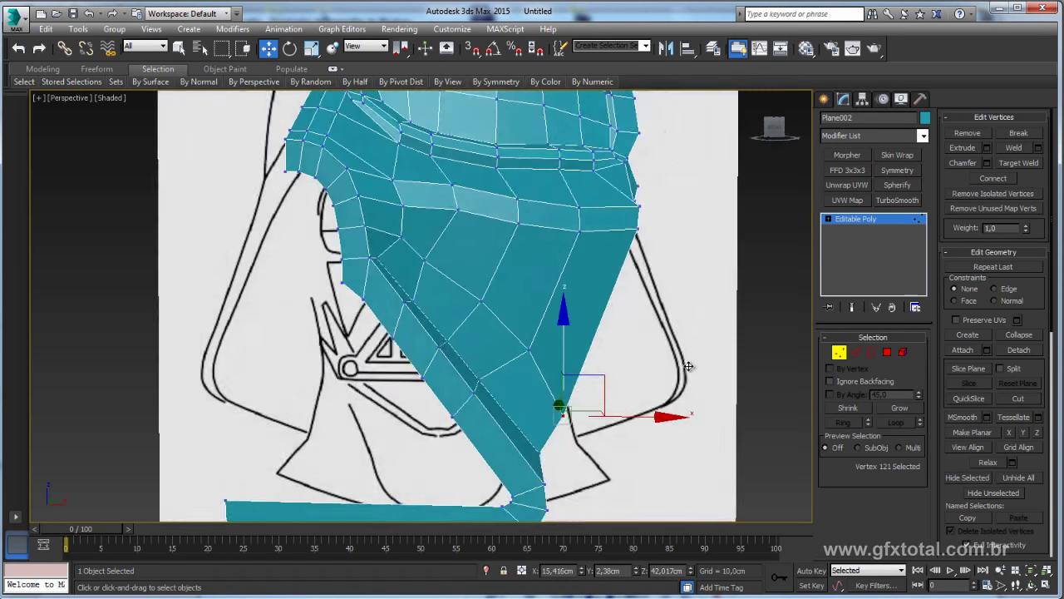
scroll(672, 368, down, 3)
scroll(640, 307, up, 5)
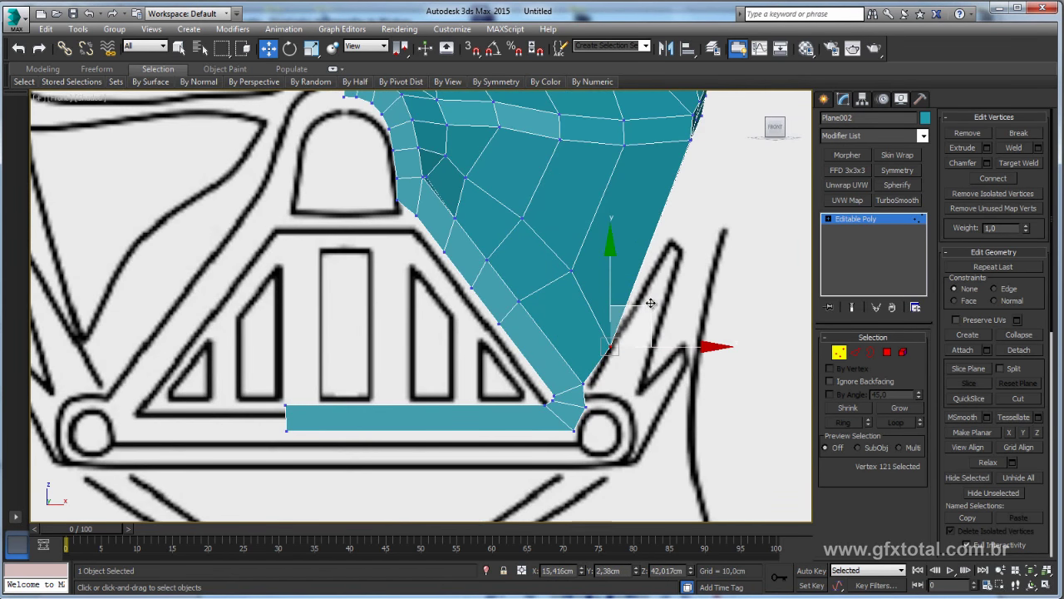
click(572, 270)
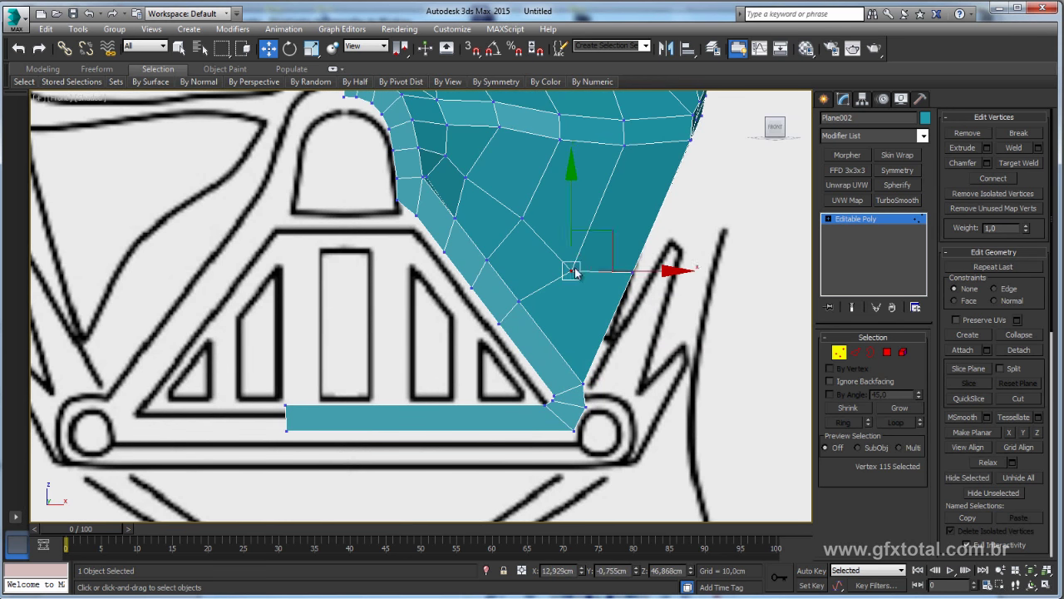
drag(573, 271, 590, 232)
click(521, 218)
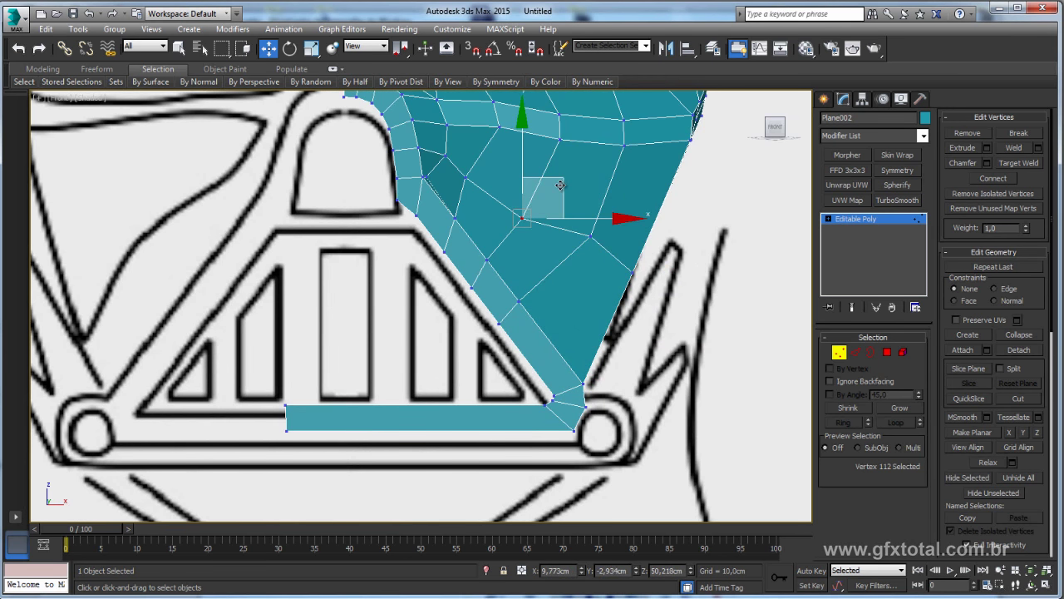
drag(524, 215, 540, 194)
click(466, 177)
drag(494, 157, 507, 145)
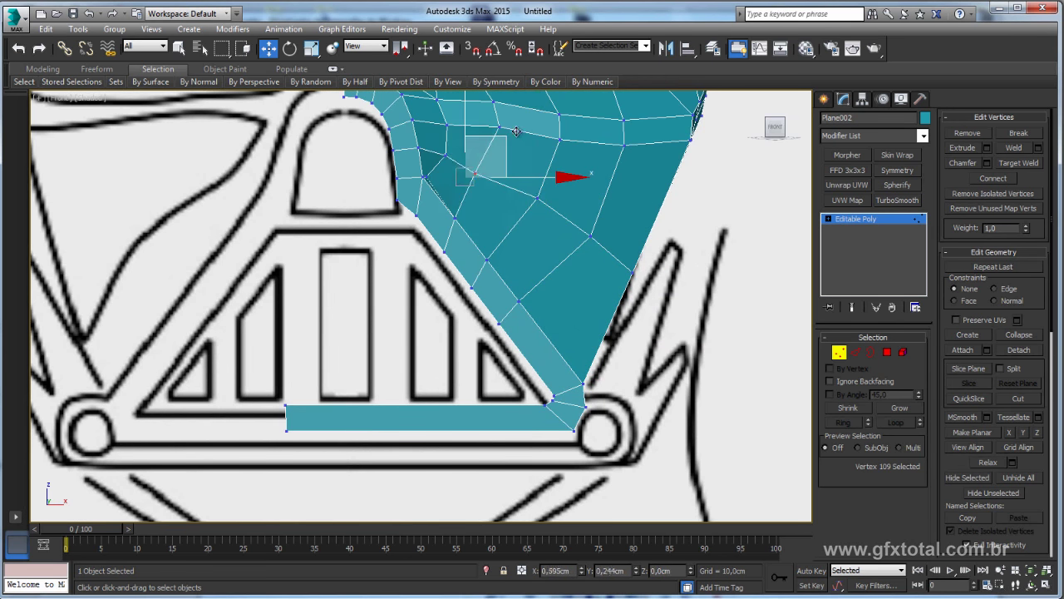
middle_drag(568, 187, 560, 193)
scroll(559, 192, down, 5)
- Inspect the cheek in Perspective against the reference photo, then select its outer border edge
key(p)
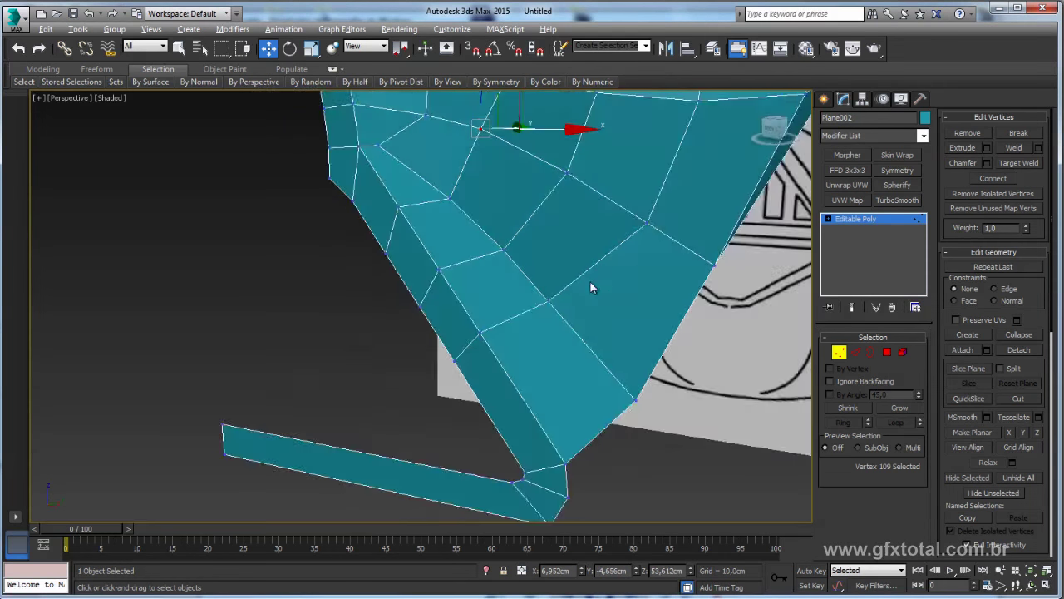
mouse_move(589, 281)
alt+middle_down()
mouse_move(551, 291)
mouse_move(541, 316)
mouse_move(655, 314)
mouse_move(594, 254)
mouse_move(799, 221)
alt+middle_up()
scroll(575, 305, up, 3)
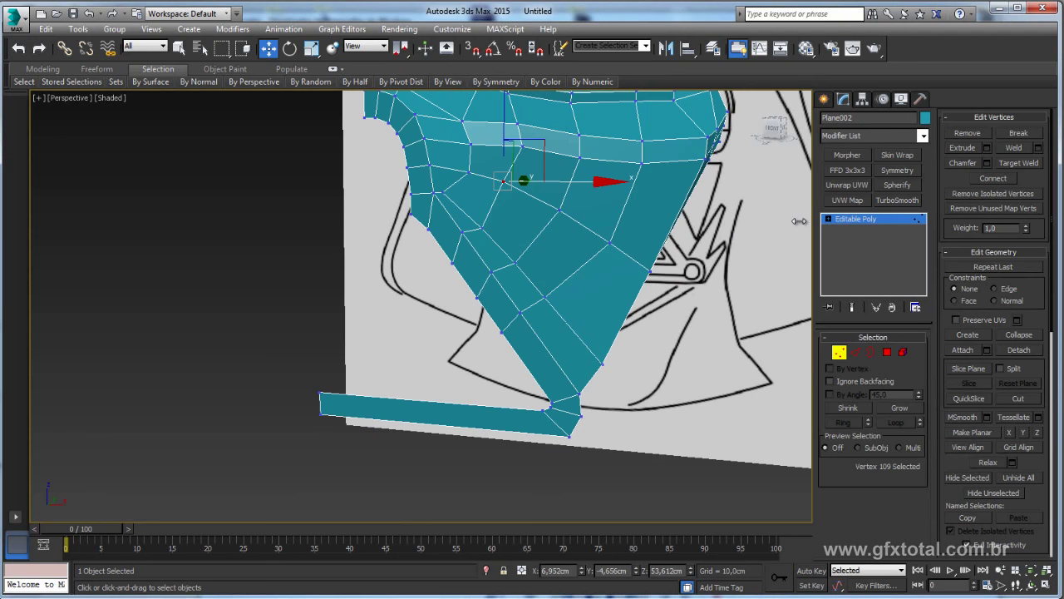
click(848, 217)
scroll(499, 275, down, 3)
mouse_move(499, 275)
alt+middle_down()
mouse_move(465, 300)
mouse_move(481, 311)
mouse_move(461, 261)
alt+middle_up()
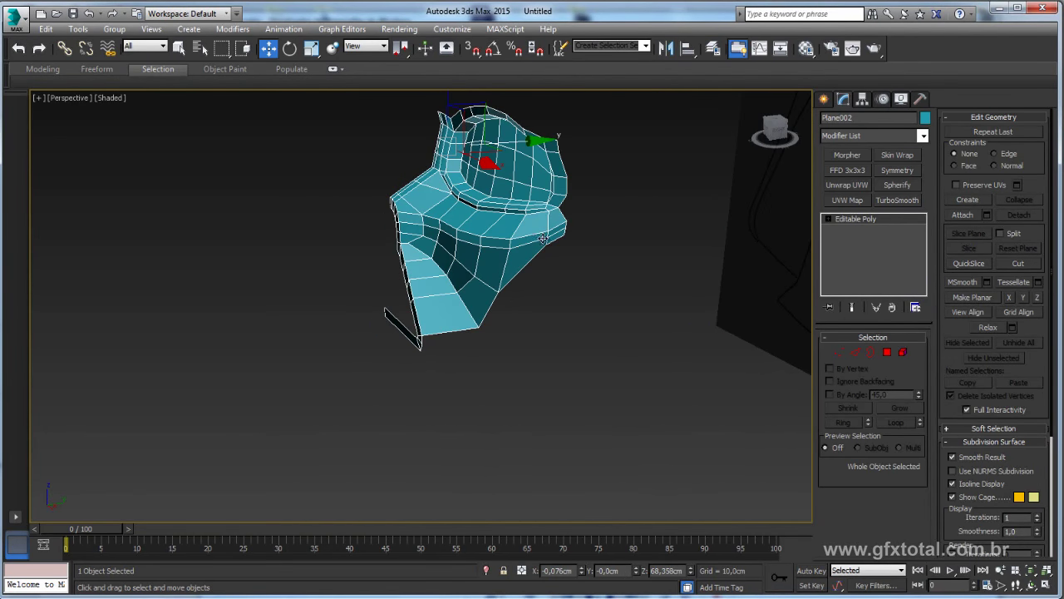
alt+middle_drag(542, 239, 541, 268)
key(alt+Tab)
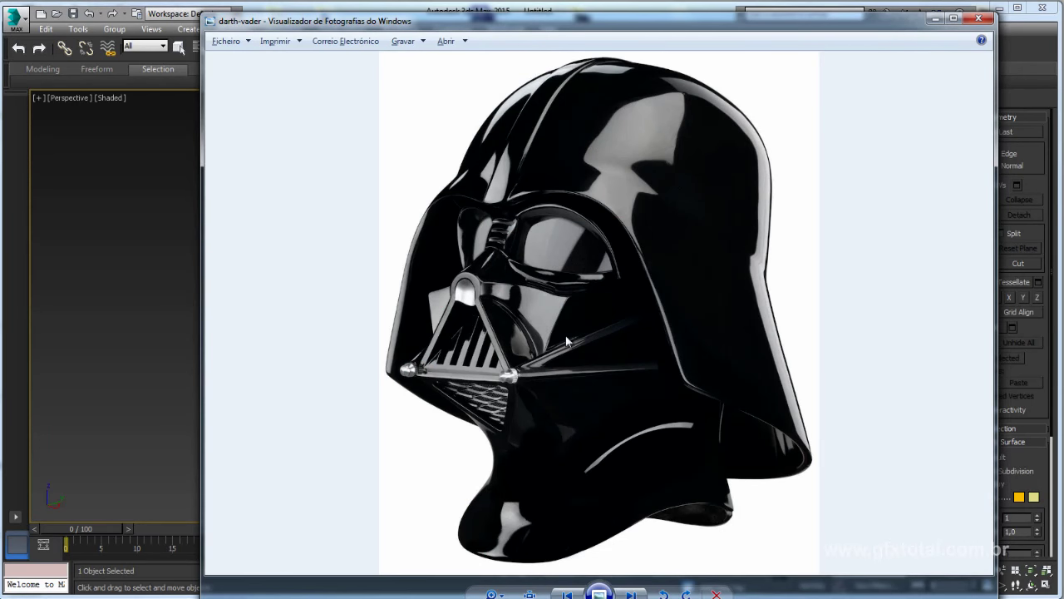
key(alt+Tab)
mouse_move(625, 340)
alt+middle_down()
mouse_move(587, 327)
mouse_move(592, 274)
alt+middle_up()
key(2)
click(551, 233)
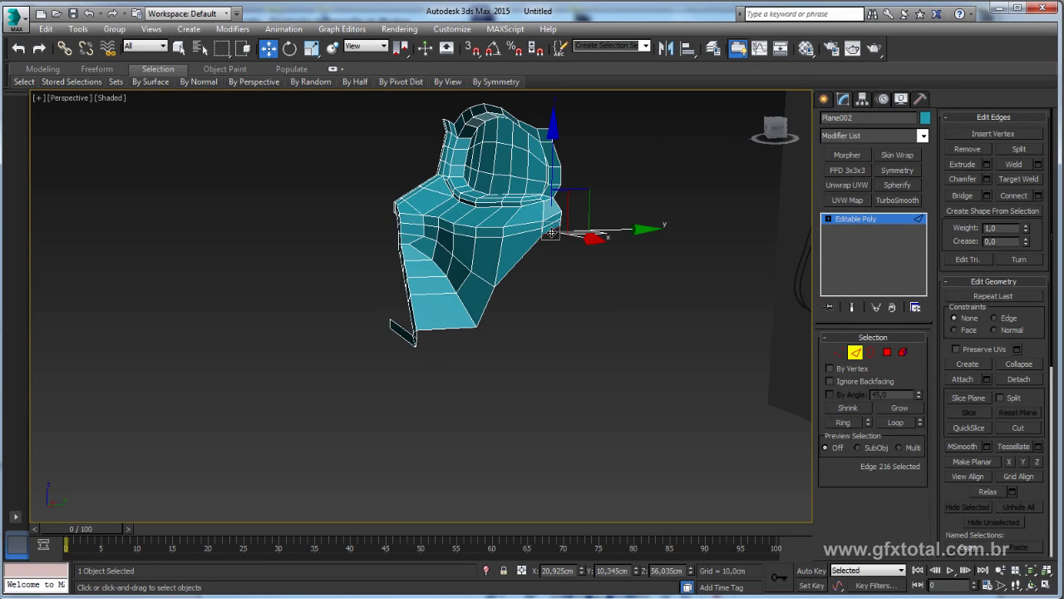
- In Front view, Shift-drag the border edge down along the cheek line toward the grille's end
key(f)
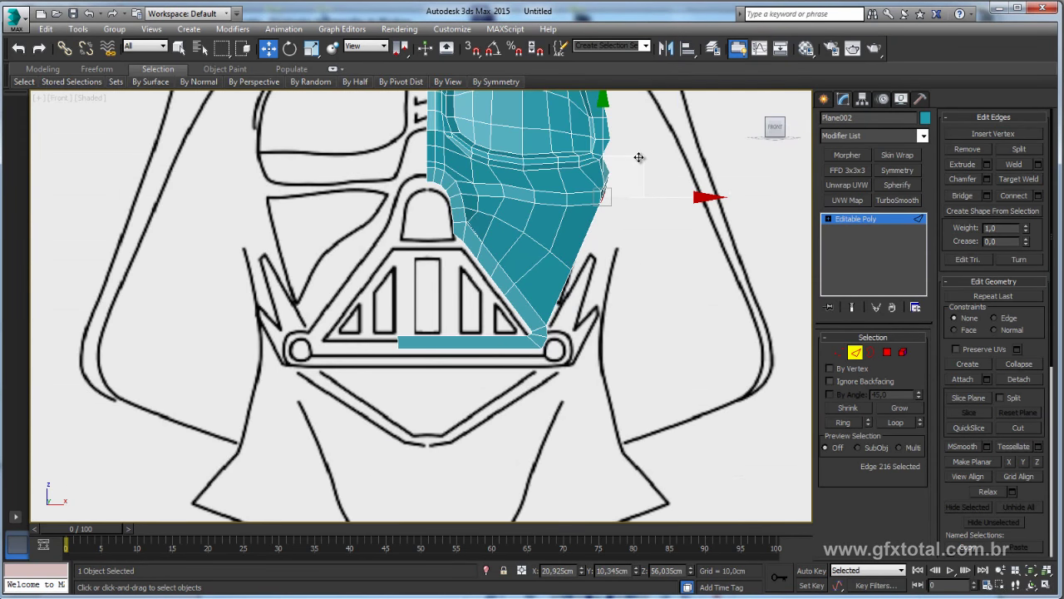
shift+drag(638, 157, 613, 260)
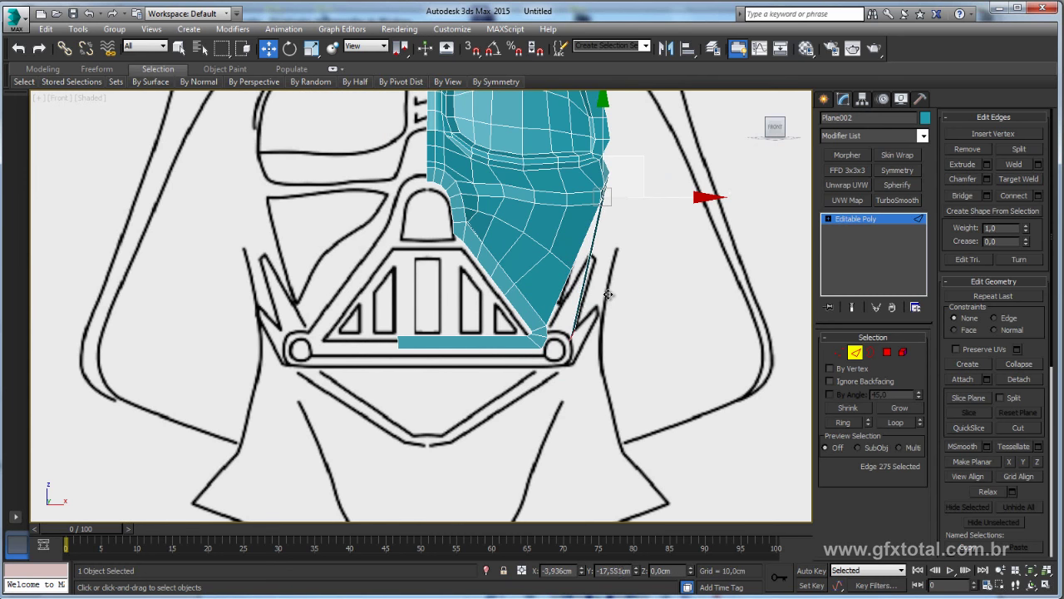
shift+drag(608, 294, 582, 296)
key(e)
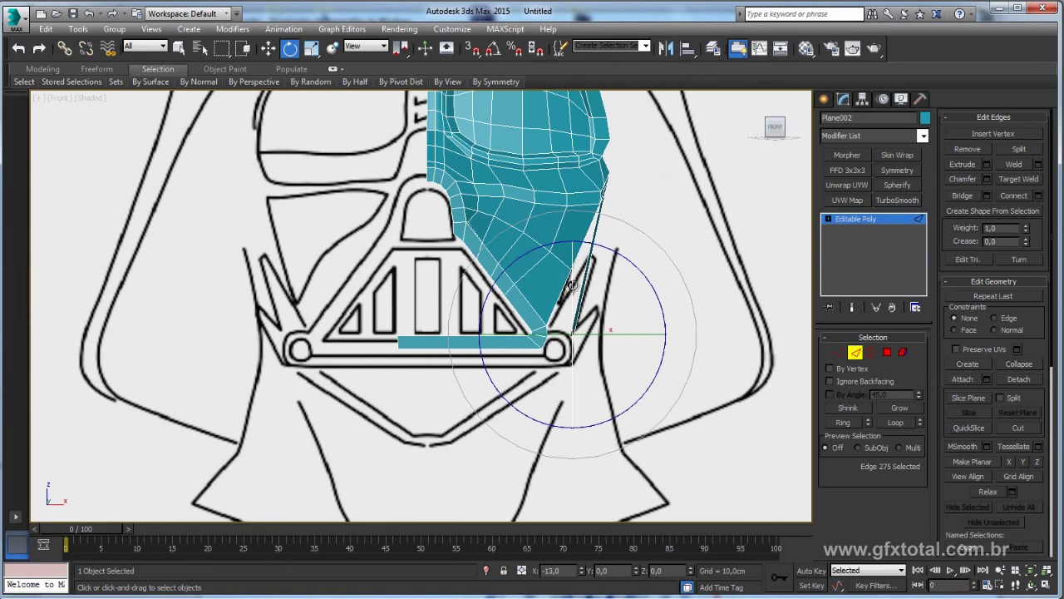
key(w)
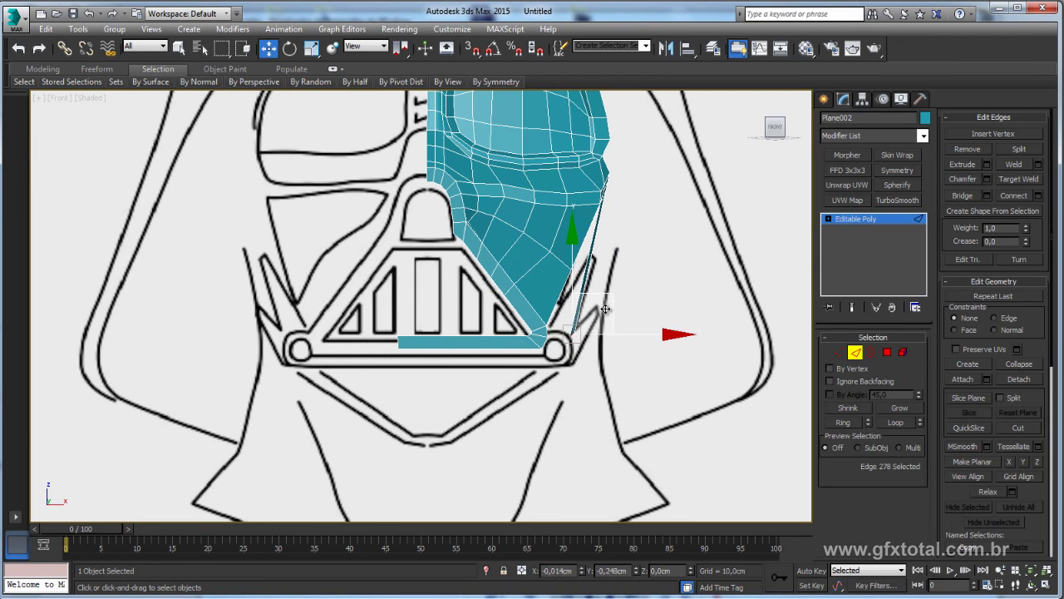
- Bridge the new strip's bottom edge to the grille strip's end edge, then view the reference photo
key(p)
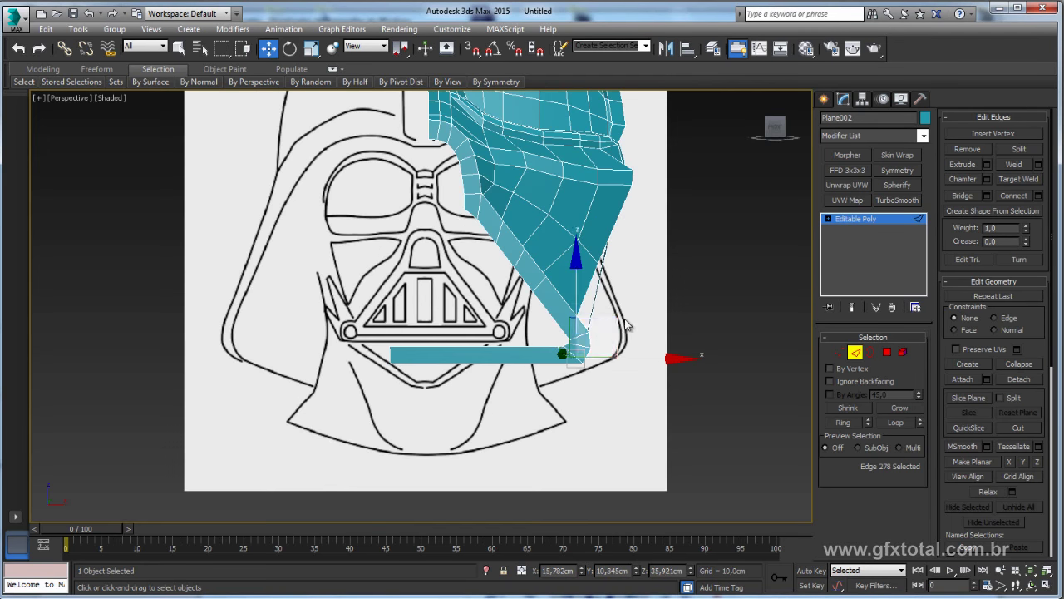
alt+middle_drag(525, 331, 582, 349)
ctrl+click(589, 362)
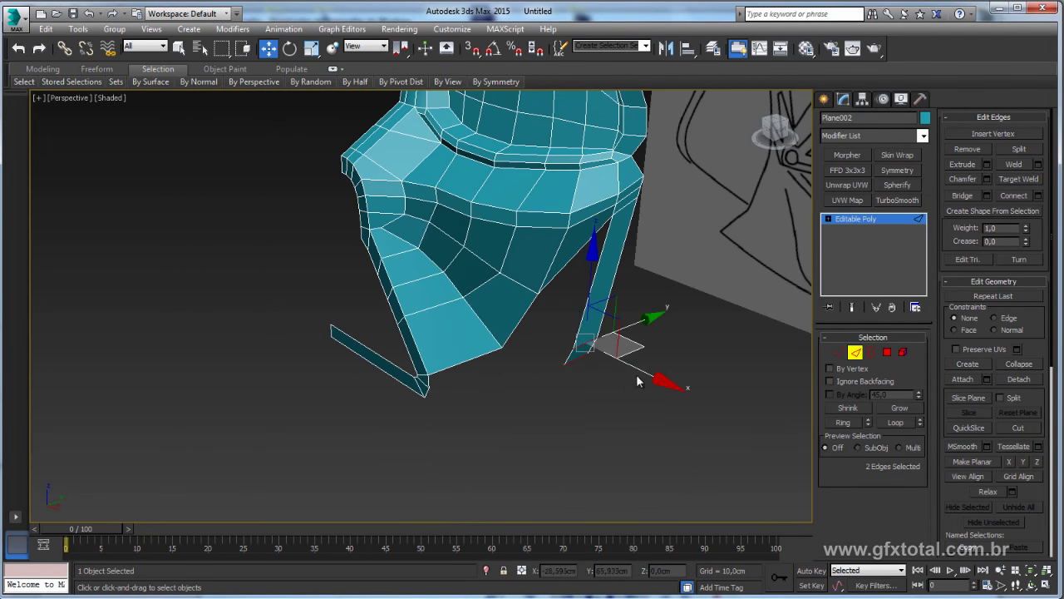
click(587, 366)
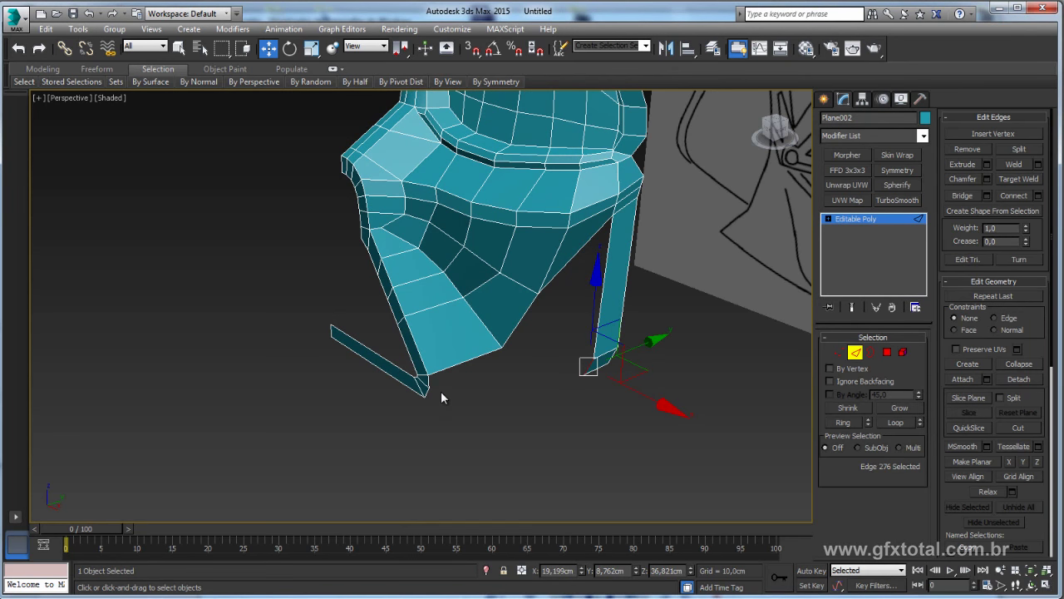
mouse_move(442, 398)
alt+middle_down()
mouse_move(494, 408)
mouse_move(431, 388)
alt+middle_up()
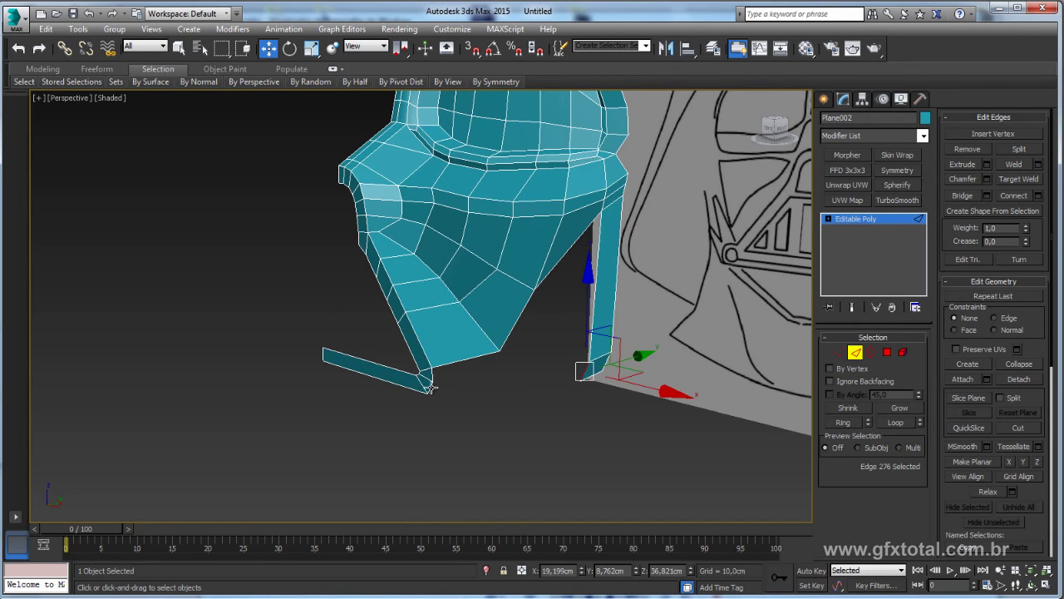
click(430, 388)
click(963, 197)
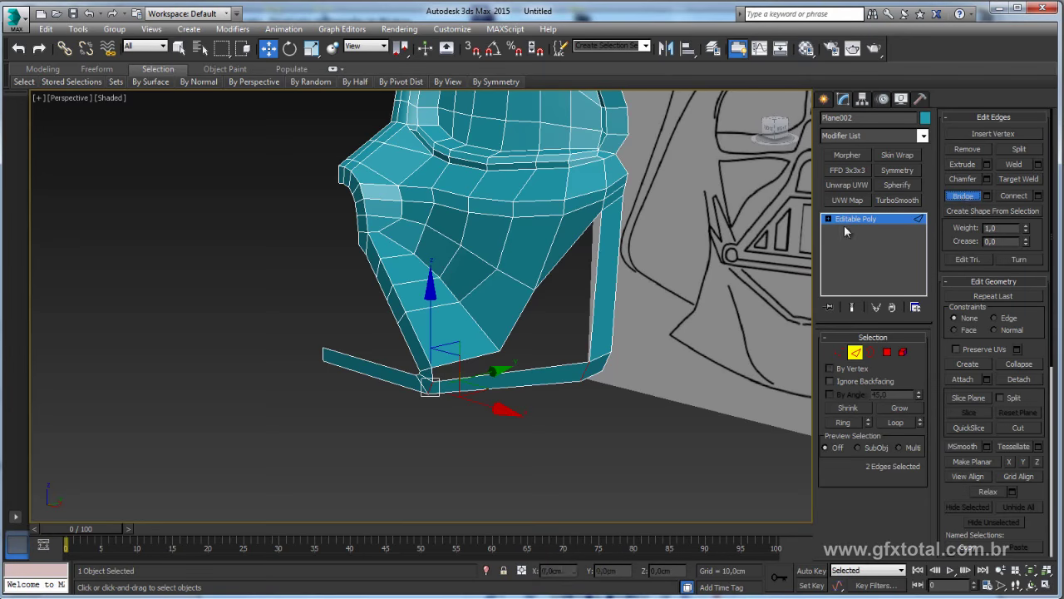
mouse_move(564, 331)
alt+middle_down()
mouse_move(487, 350)
mouse_move(532, 389)
alt+middle_up()
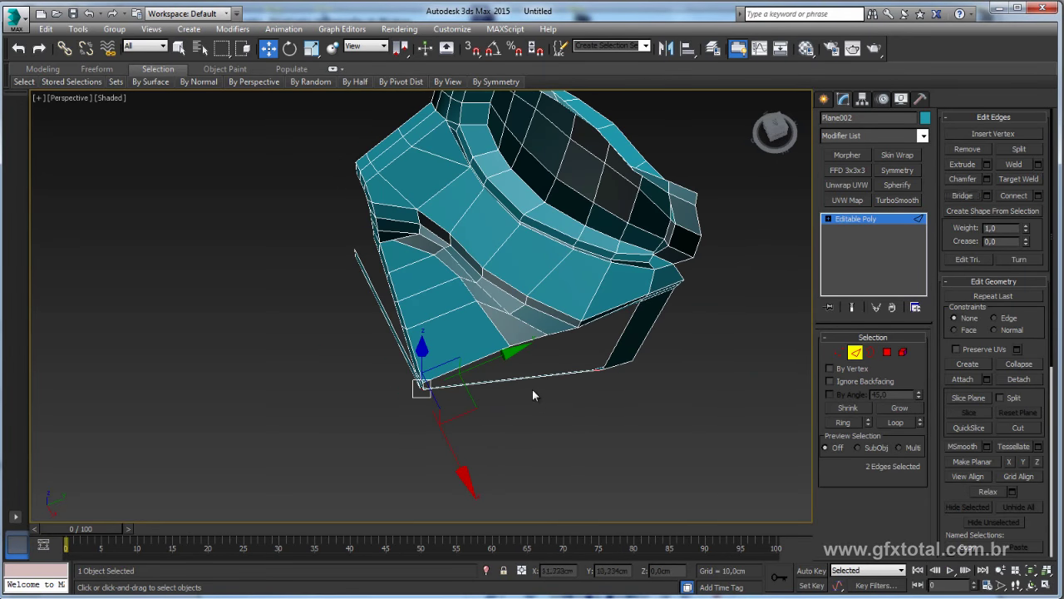
key(alt+Tab)
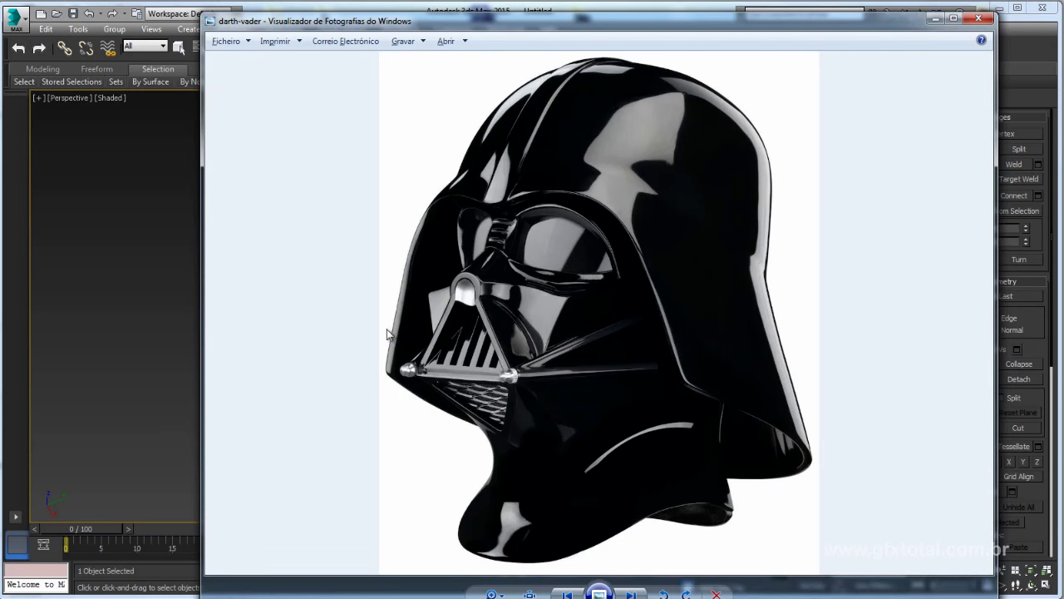
- Add crossing edges across the lower strip's edge pair using Connect with adjusted edge count settings
key(alt+Tab)
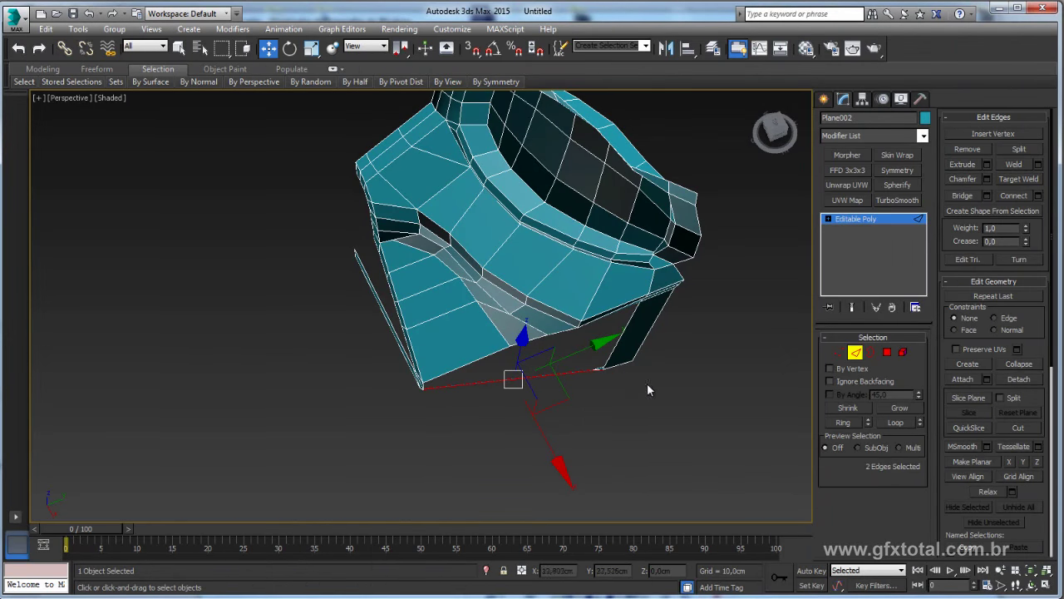
mouse_move(649, 390)
alt+middle_down()
mouse_move(656, 339)
mouse_move(681, 341)
alt+middle_up()
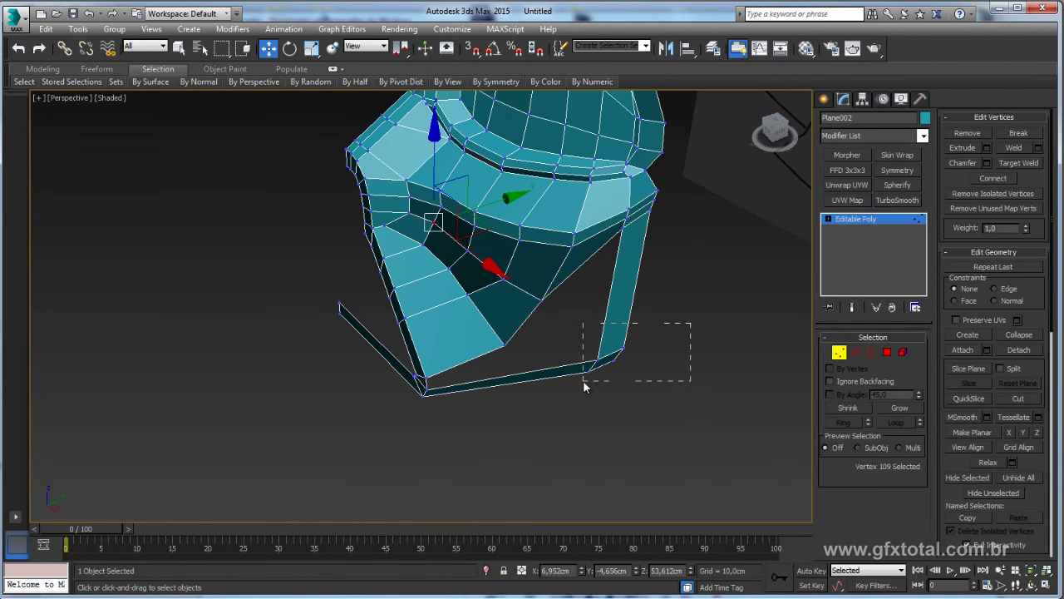
drag(583, 383, 584, 384)
mouse_move(653, 401)
alt+middle_down()
mouse_move(579, 384)
mouse_move(510, 347)
mouse_move(865, 322)
alt+middle_up()
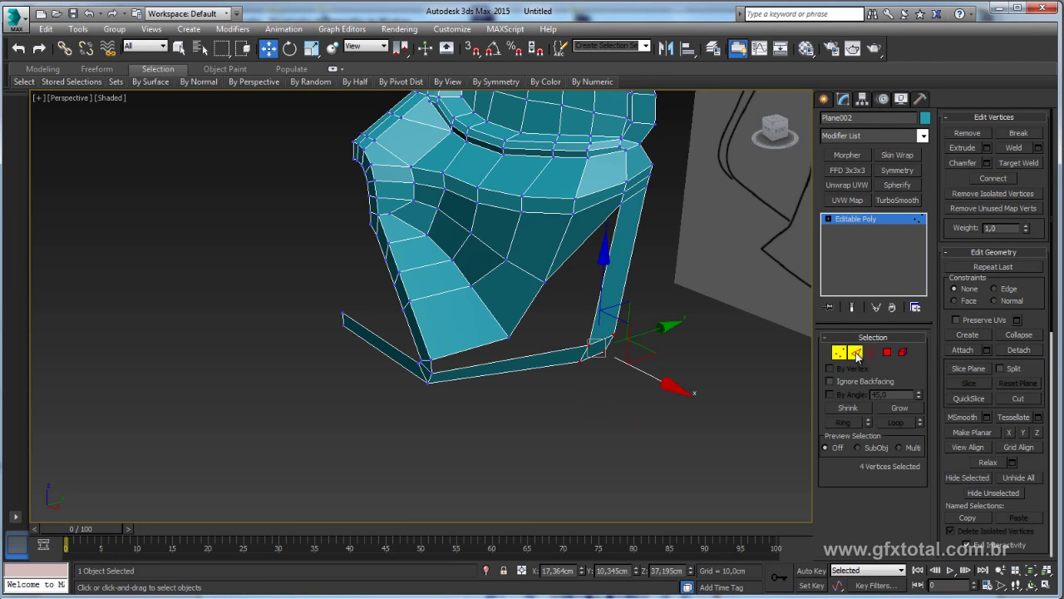
click(856, 352)
scroll(504, 351, up, 8)
scroll(462, 346, down, 3)
click(387, 333)
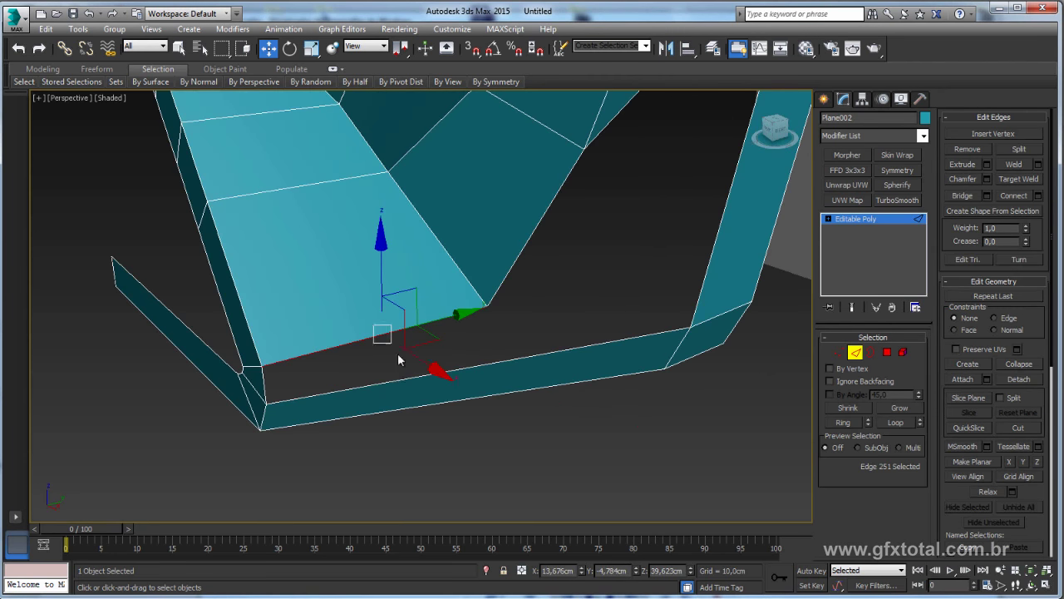
double_click(532, 354)
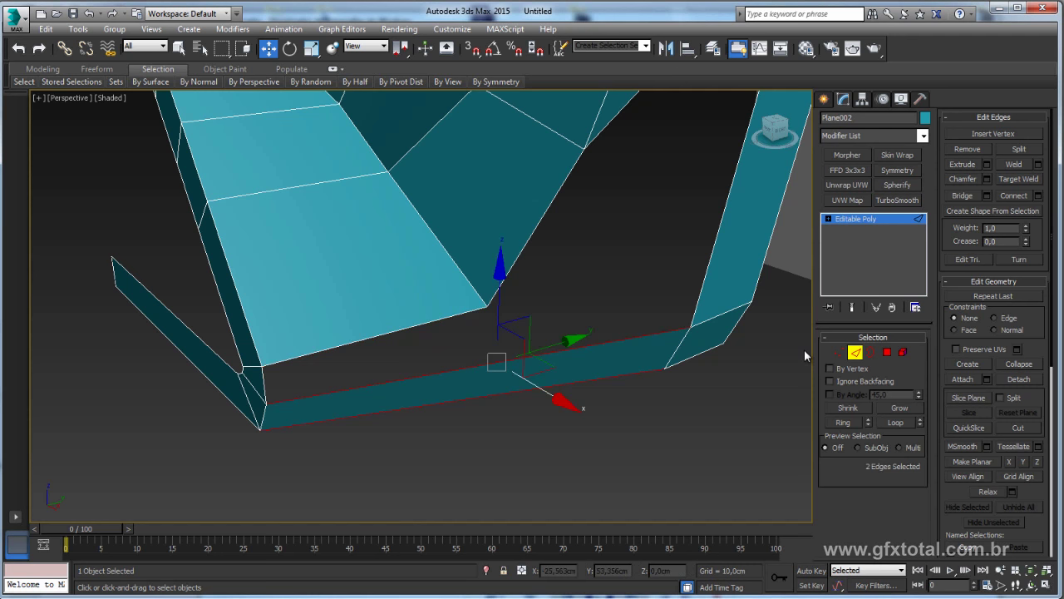
click(1014, 195)
key(ctrl+z)
click(1038, 196)
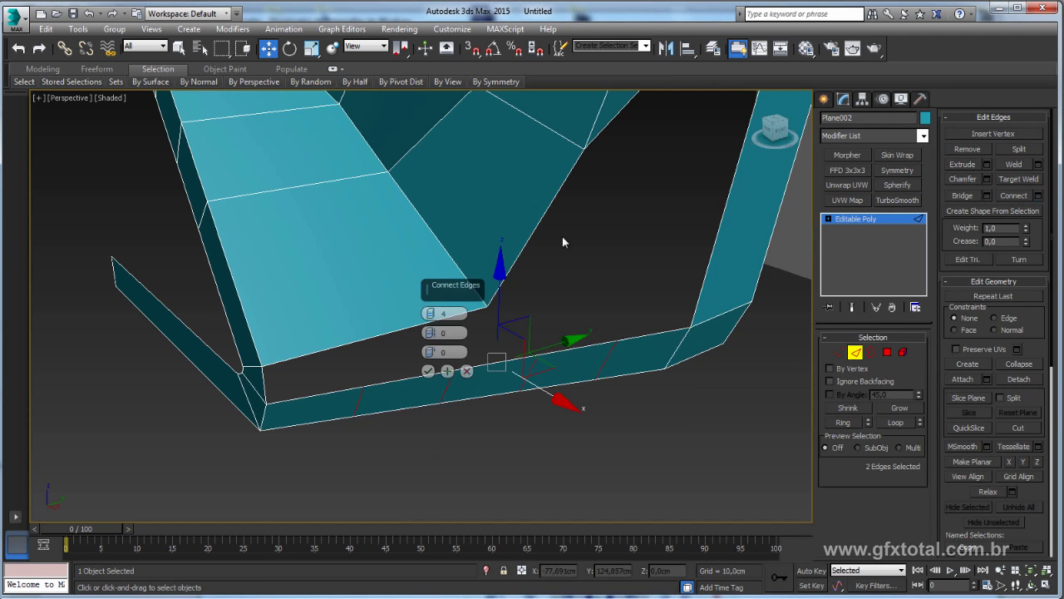
click(427, 370)
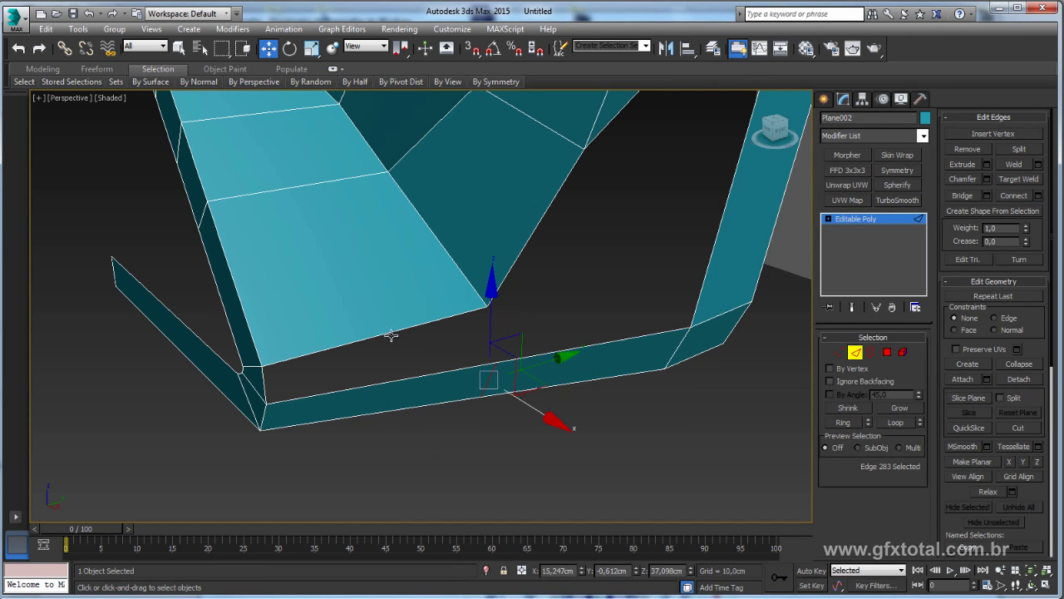
- Bridge the face's bottom edge to the strip's facing edge with a new polygon
click(388, 333)
ctrl+click(382, 385)
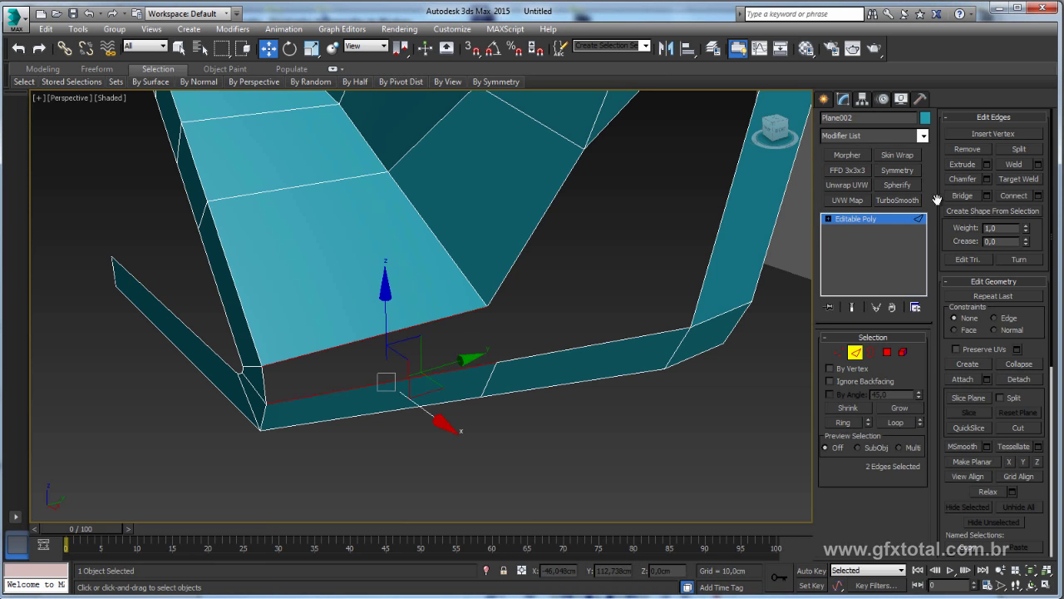
click(962, 196)
scroll(528, 238, down, 3)
- Connect the right strip's two opposite edges with a new edge and lower it slightly
scroll(528, 239, down, 4)
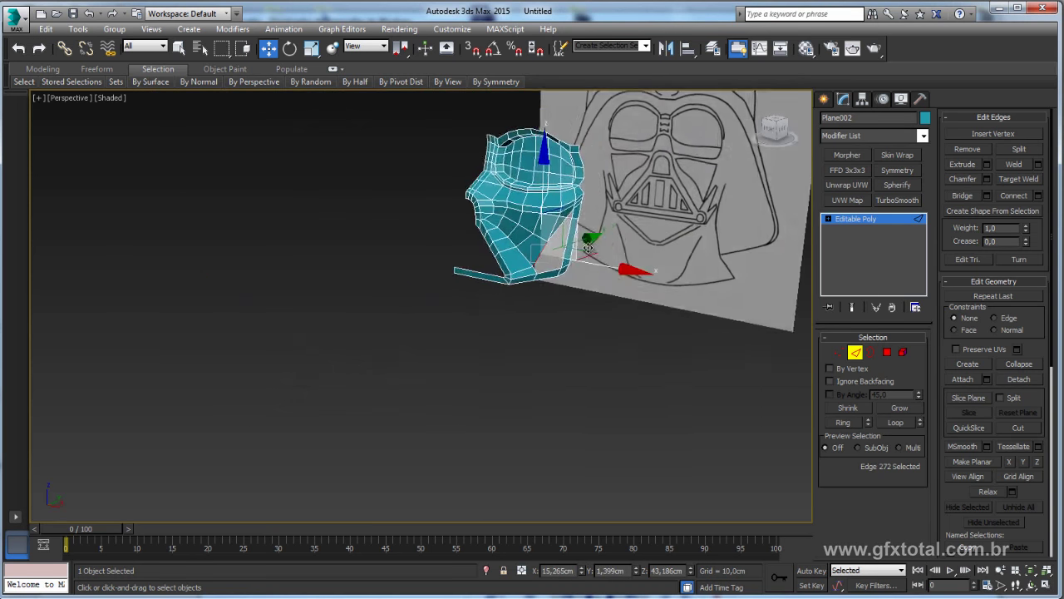
scroll(541, 254, up, 4)
click(540, 253)
alt+middle_drag(622, 247, 662, 236)
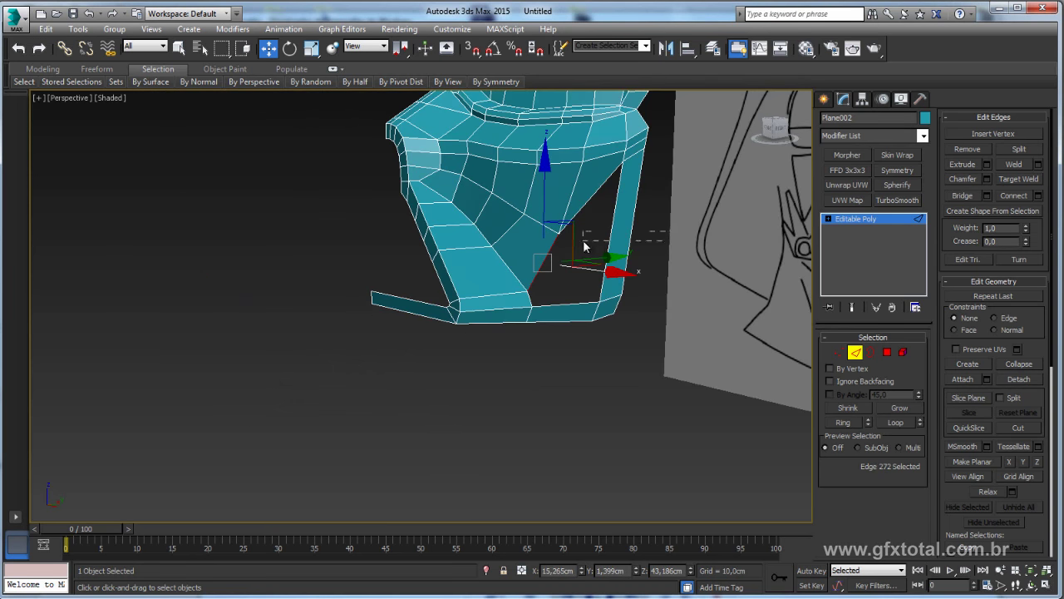
click(608, 259)
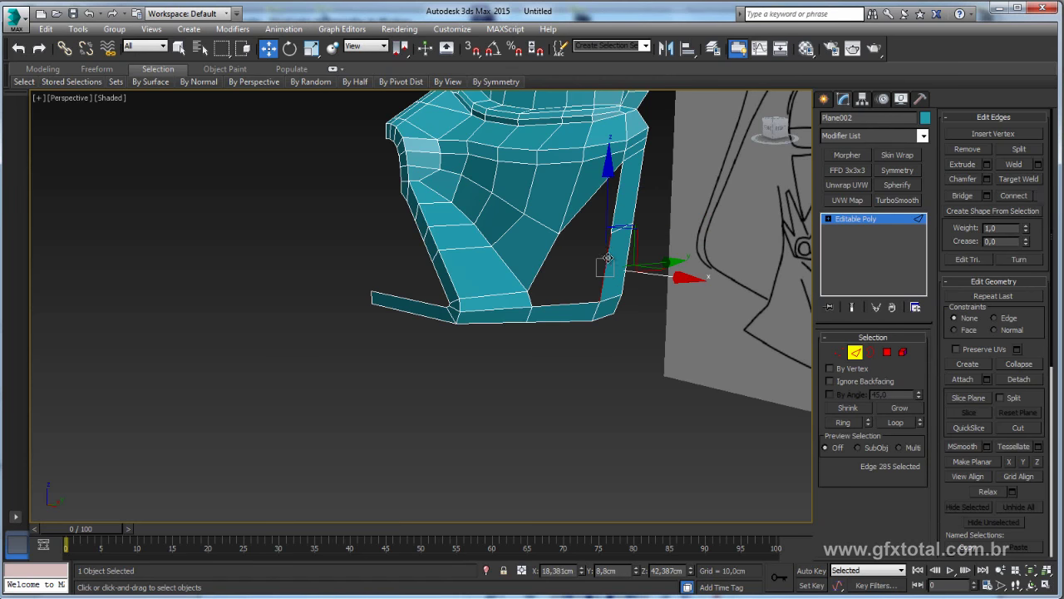
mouse_move(557, 260)
alt+middle_down()
mouse_move(558, 301)
mouse_move(697, 303)
alt+middle_up()
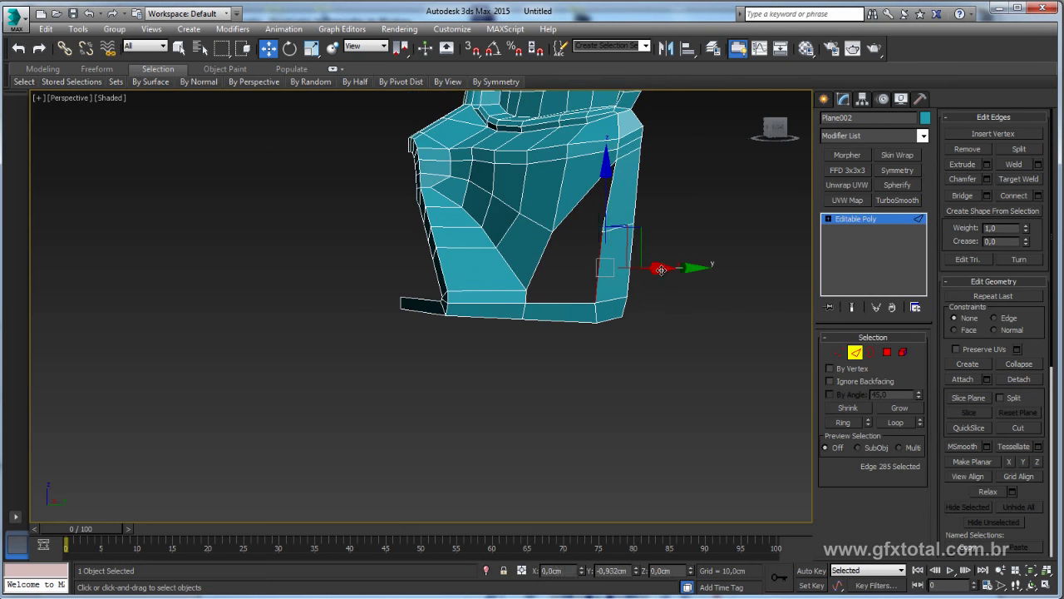
ctrl+click(626, 266)
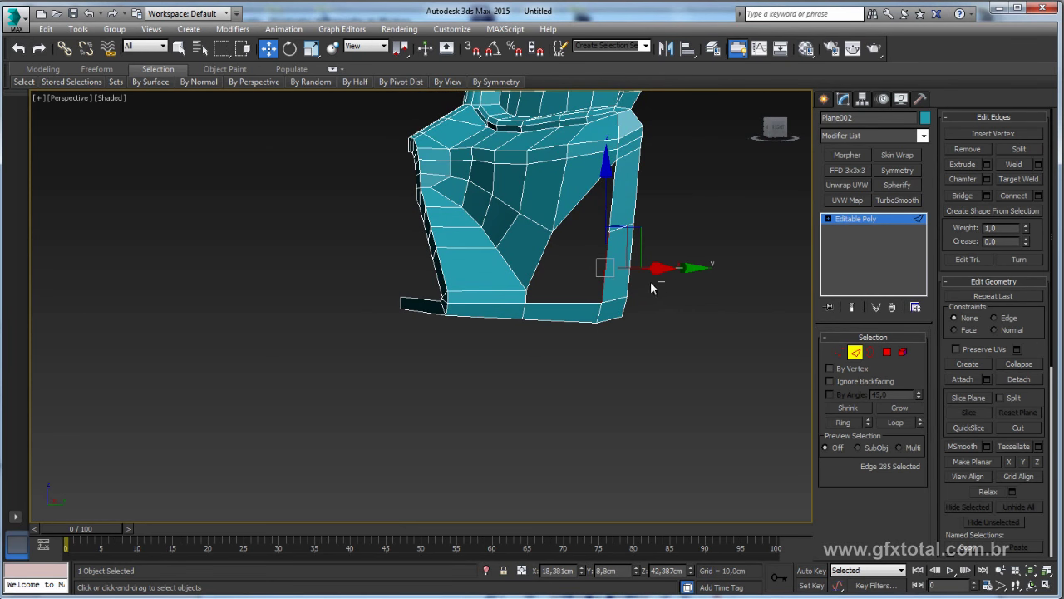
click(1021, 195)
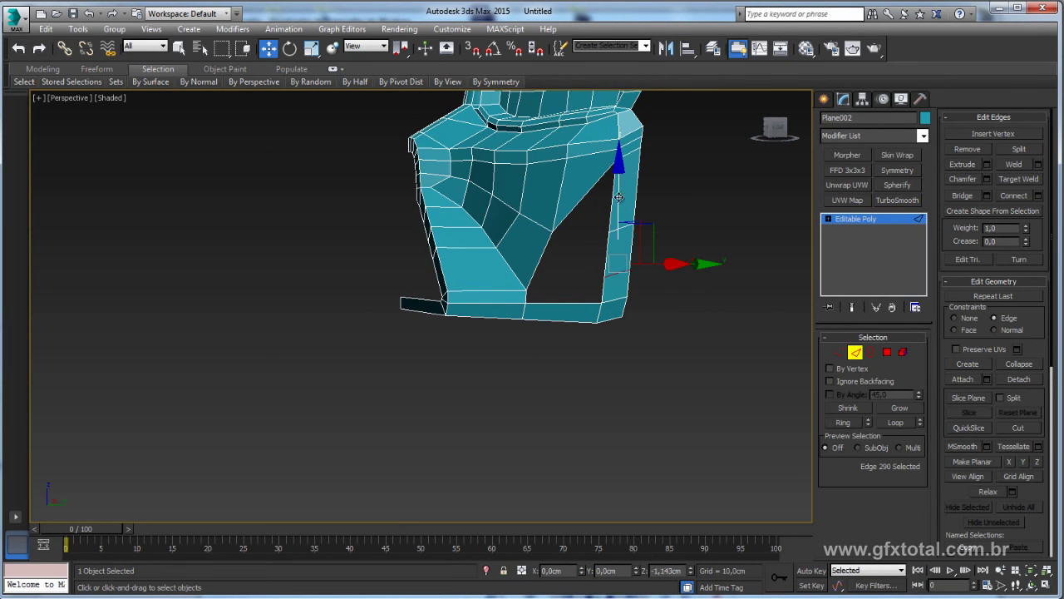
drag(618, 208, 619, 227)
- Bridge the two gaps between the side strip and the lower cheek with new faces
ctrl+click(524, 293)
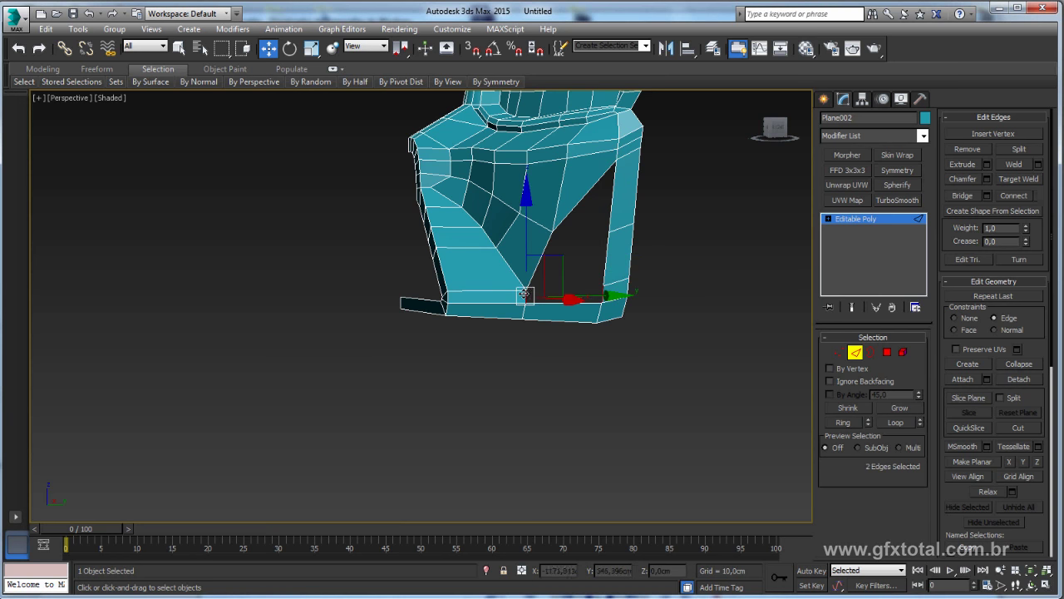
click(962, 198)
alt+middle_drag(582, 275, 594, 261)
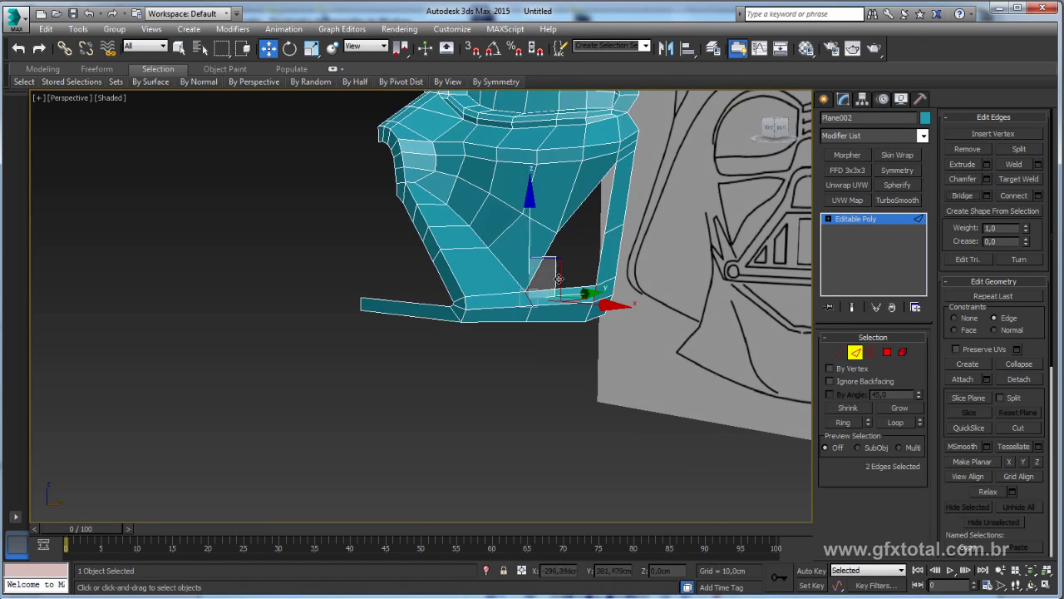
click(594, 261)
ctrl+click(605, 228)
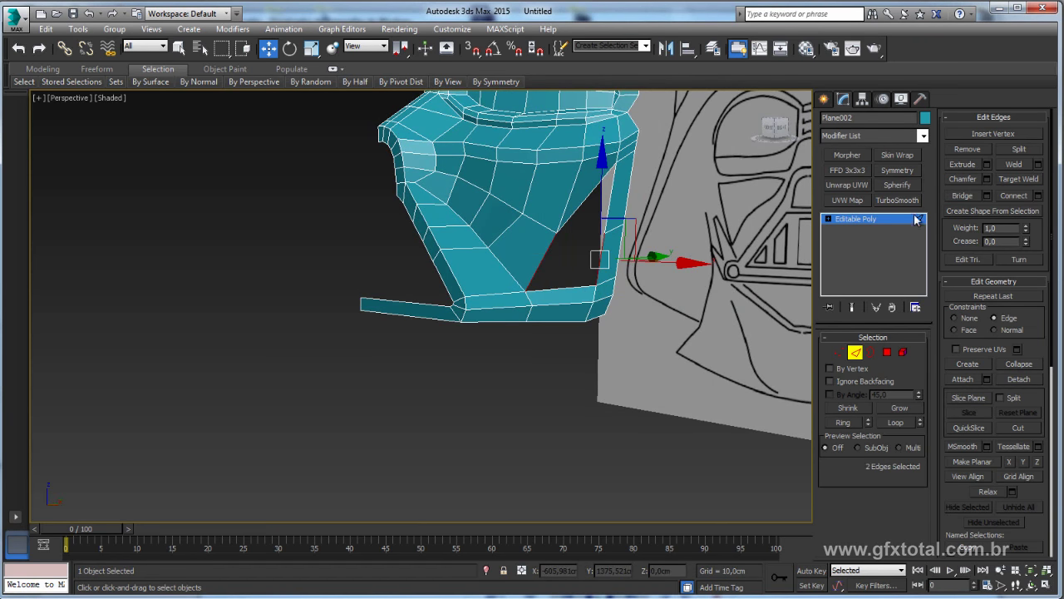
click(963, 194)
- Inspect the edges around the cheek opening, then clear the edge selection
alt+middle_drag(604, 218, 582, 204)
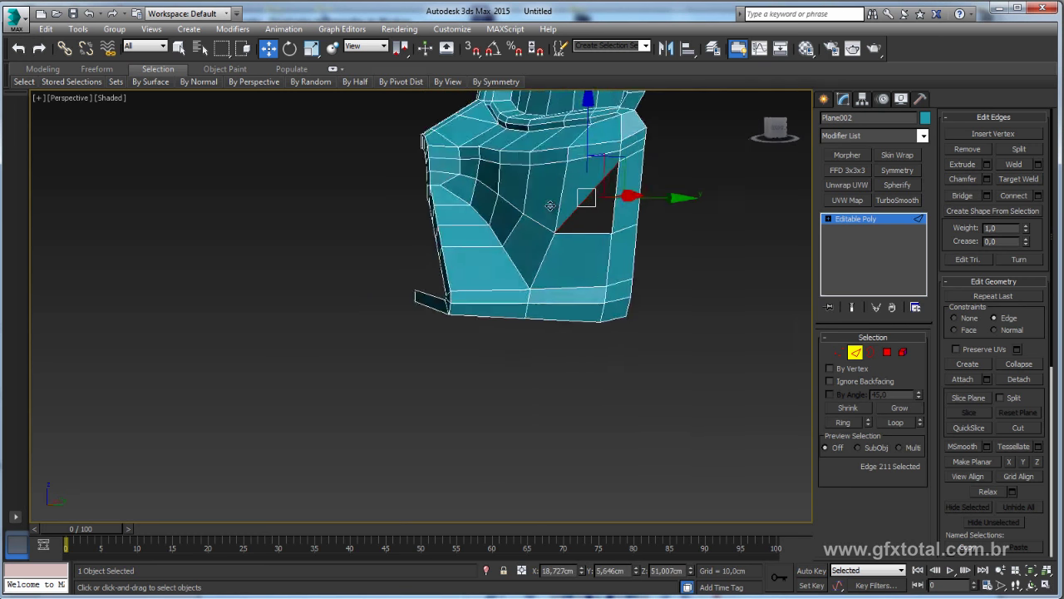
click(576, 209)
scroll(579, 208, up, 2)
scroll(597, 207, up, 3)
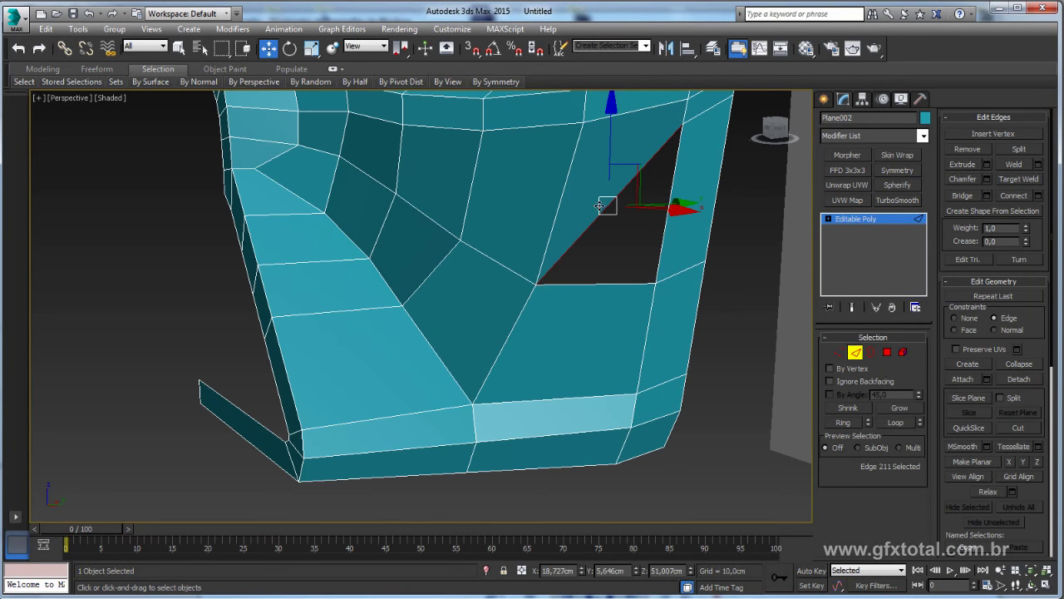
scroll(701, 160, down, 3)
mouse_move(638, 242)
alt+middle_down()
mouse_move(595, 231)
mouse_move(499, 255)
mouse_move(584, 250)
mouse_move(630, 213)
alt+middle_up()
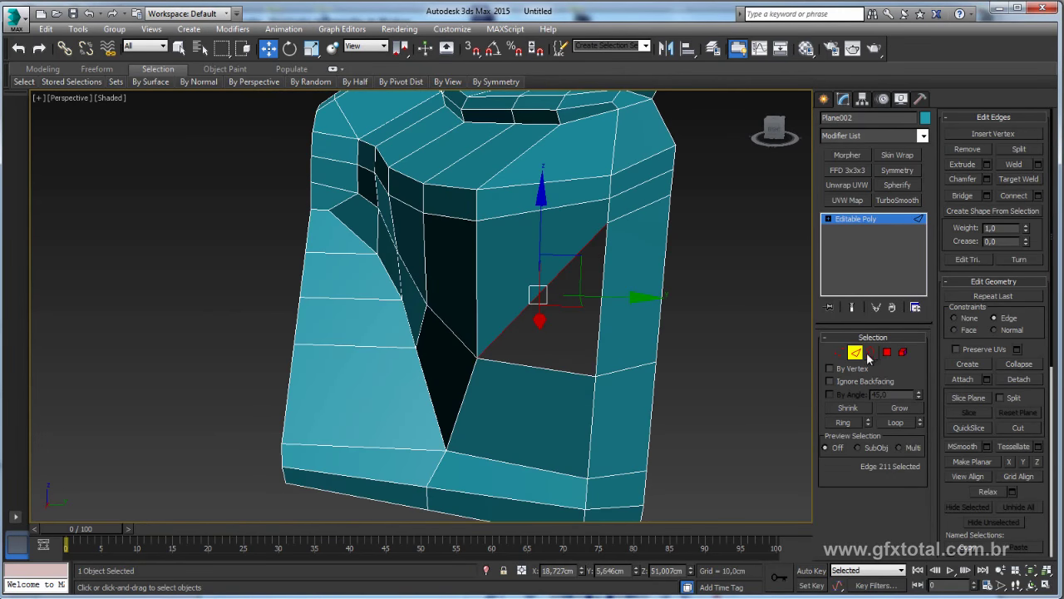
ctrl+click(656, 207)
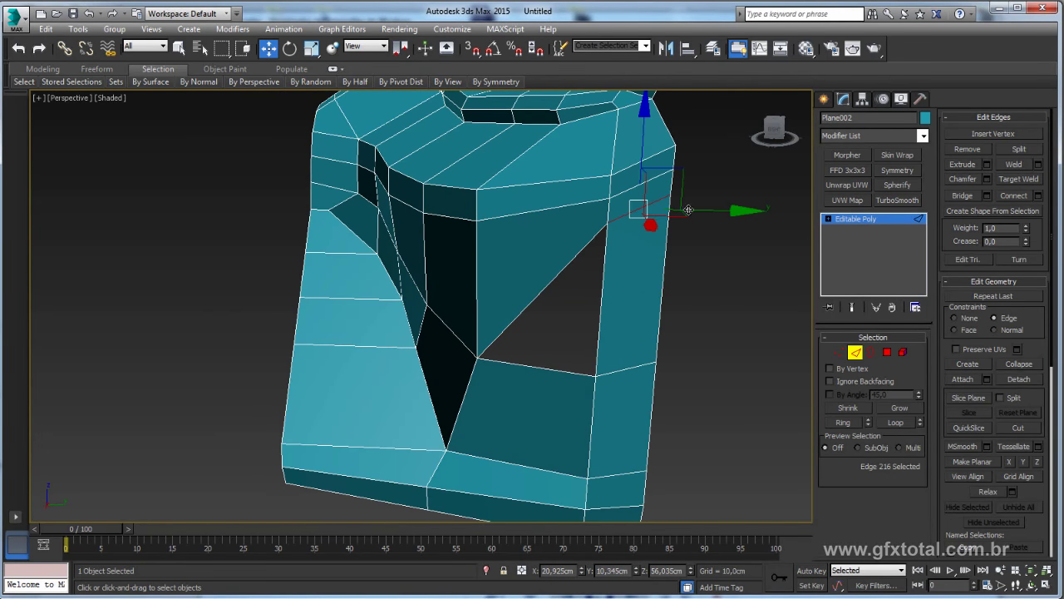
click(957, 152)
- Delete the cheek's triangular face and remove the stray vertex on the hole's right side
click(887, 352)
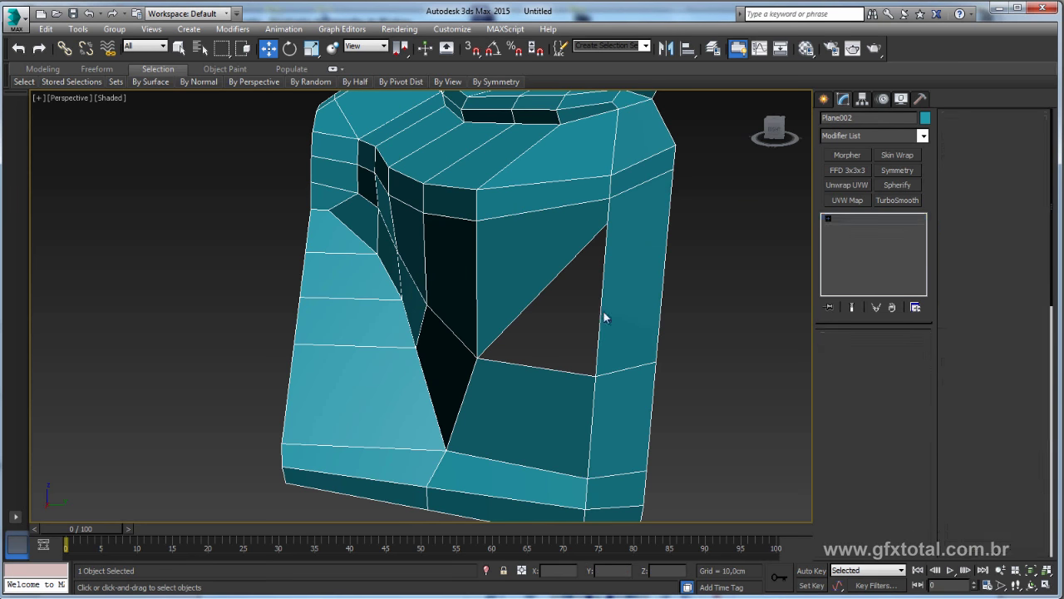
click(603, 310)
key(Delete)
click(840, 352)
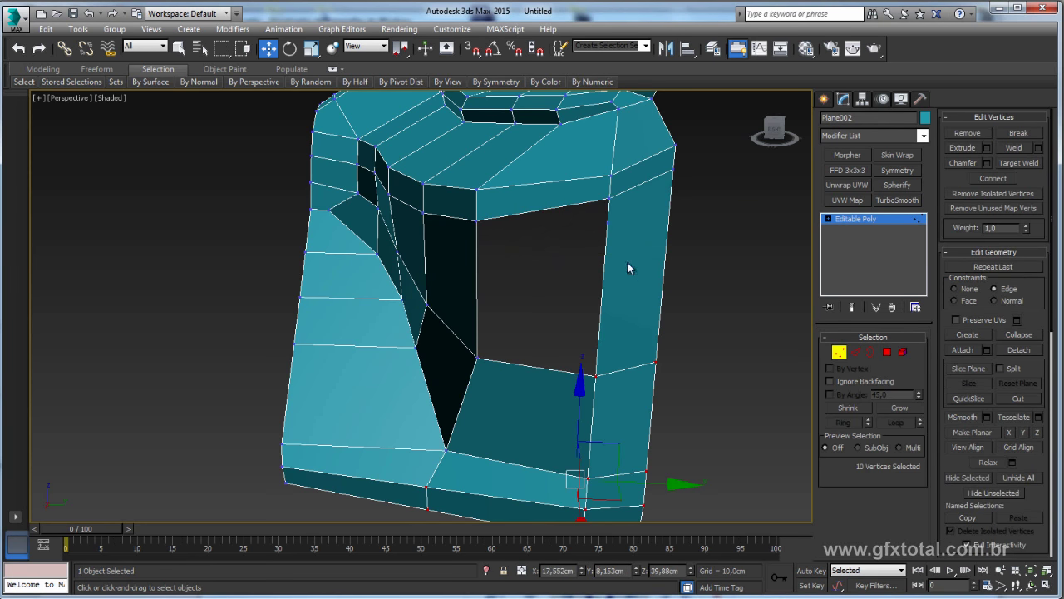
click(609, 225)
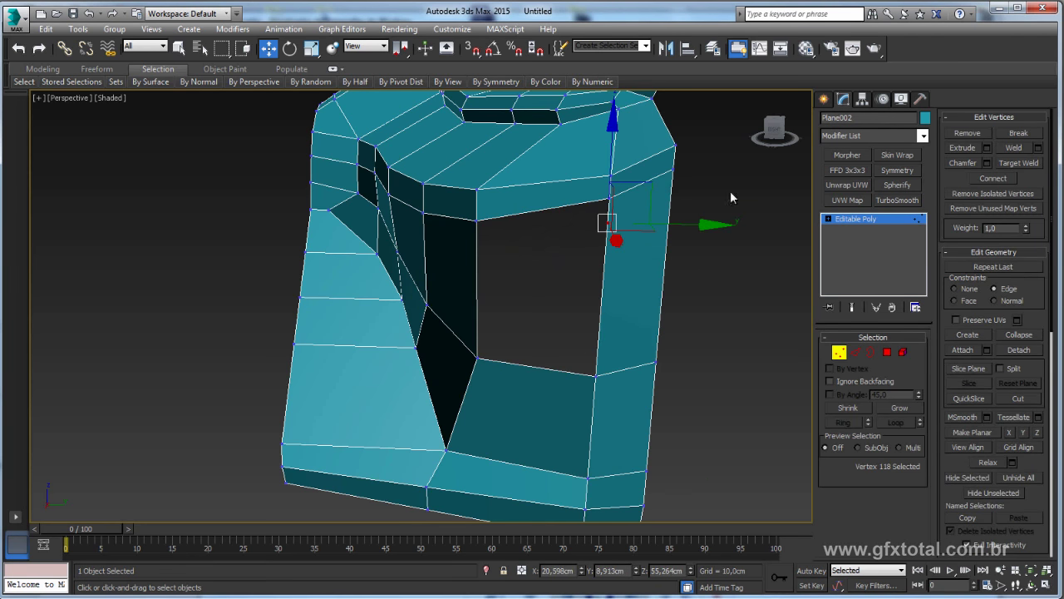
click(968, 134)
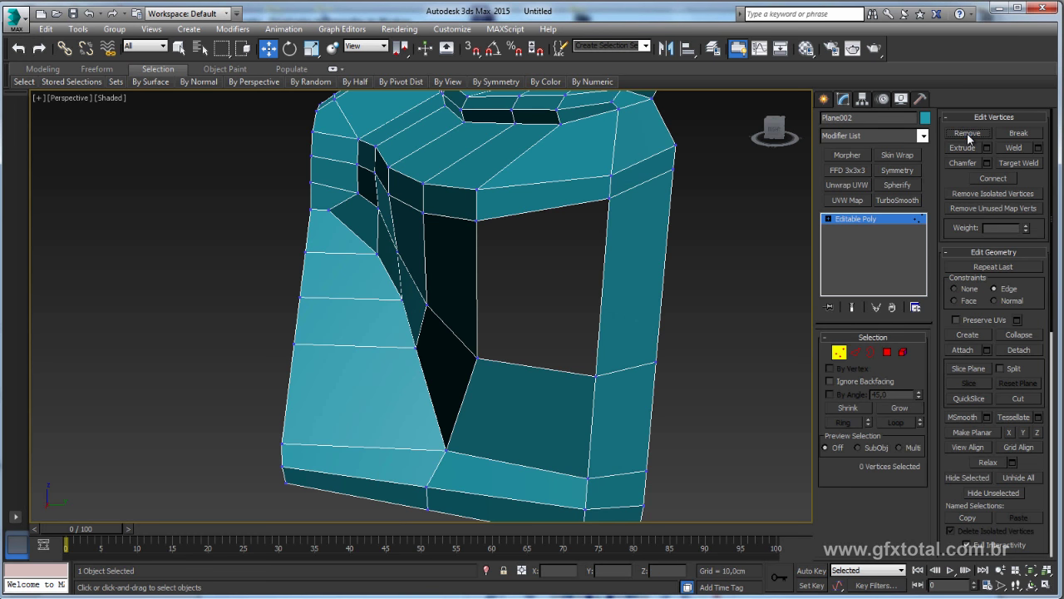
- Cap the cheek hole's open border with a new polygon
click(870, 350)
click(602, 298)
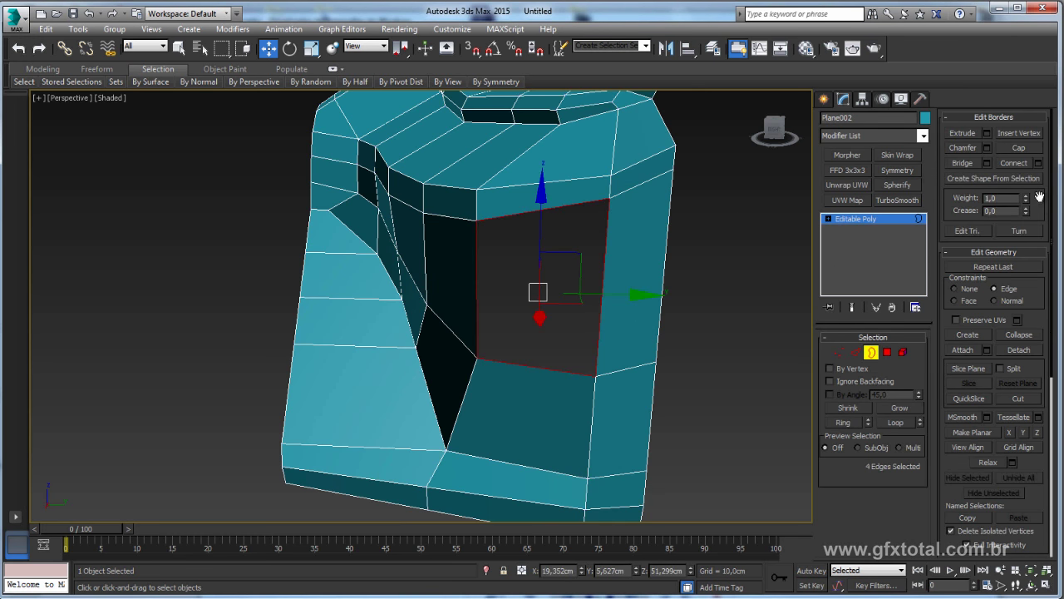
click(1019, 148)
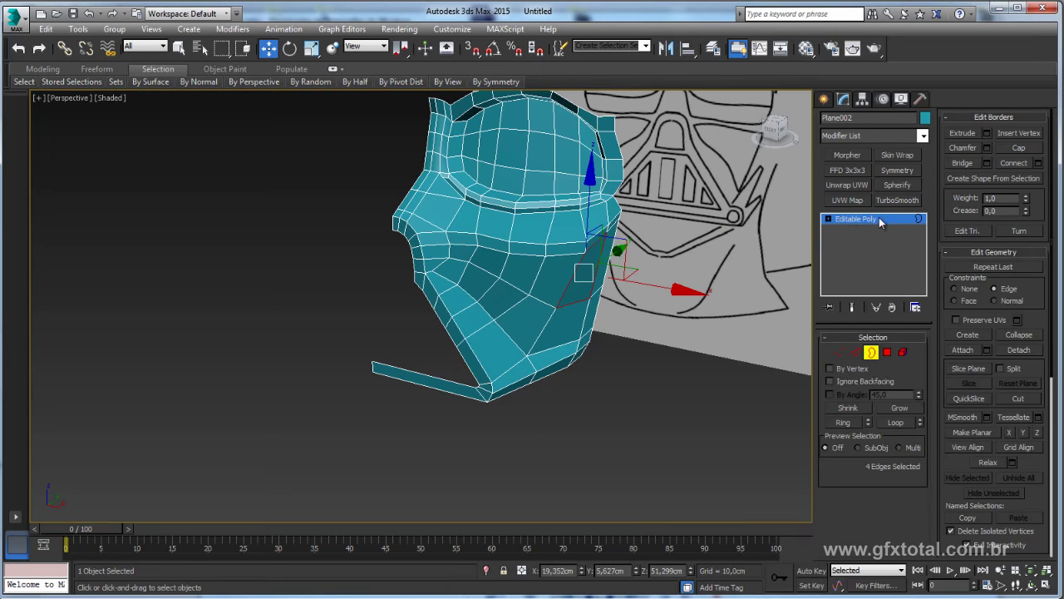
- Return to object level and compare the closed cheek panel against the helmet reference photo
click(879, 219)
mouse_move(582, 324)
alt+middle_down()
mouse_move(449, 303)
mouse_move(606, 305)
mouse_move(455, 298)
alt+middle_up()
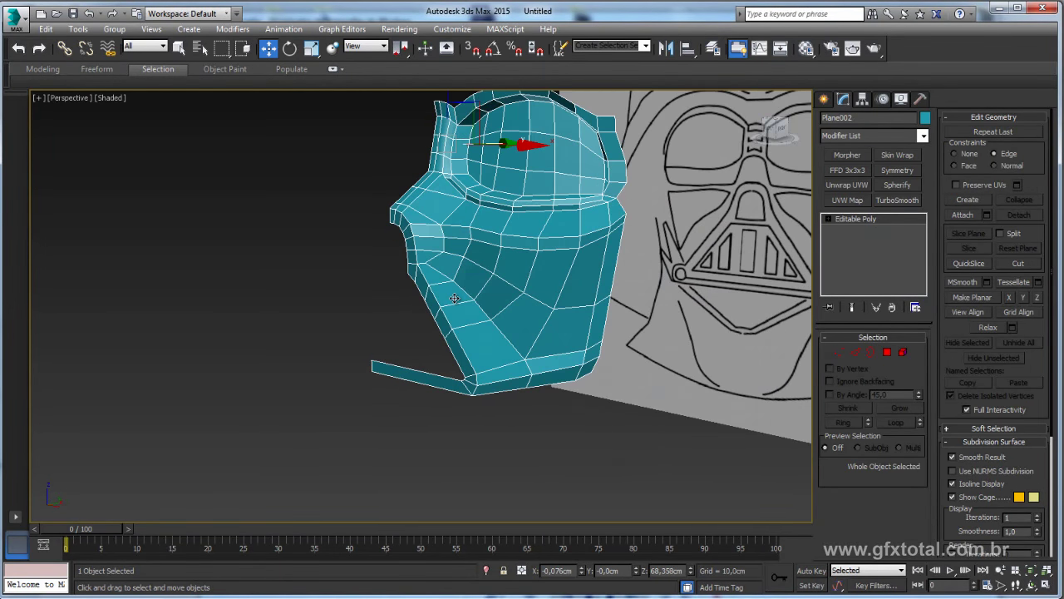
key(alt+Tab)
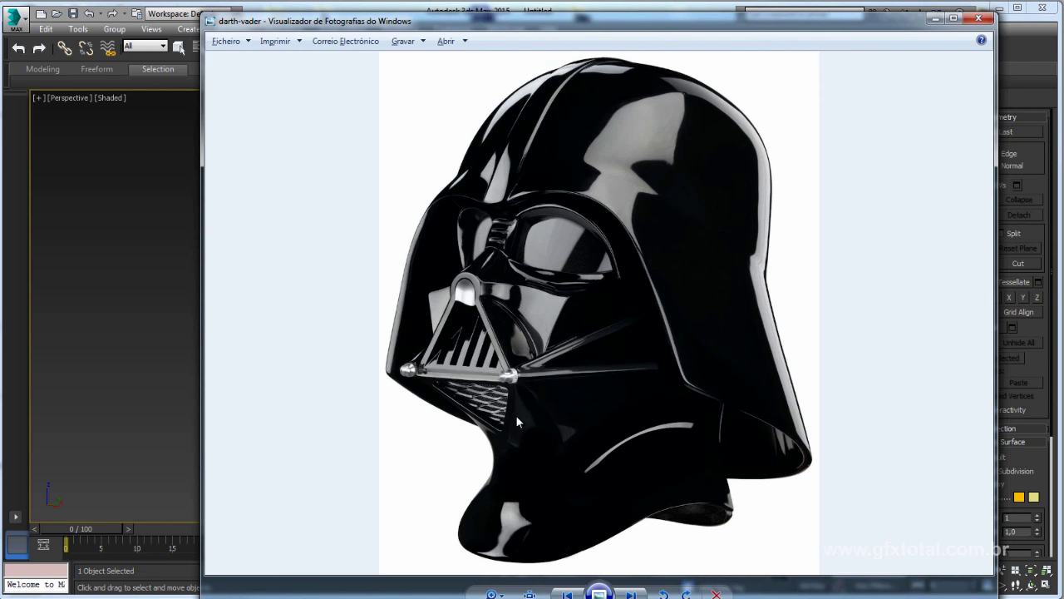
key(alt+Tab)
mouse_move(520, 349)
alt+middle_down()
mouse_move(540, 353)
mouse_move(529, 353)
alt+middle_up()
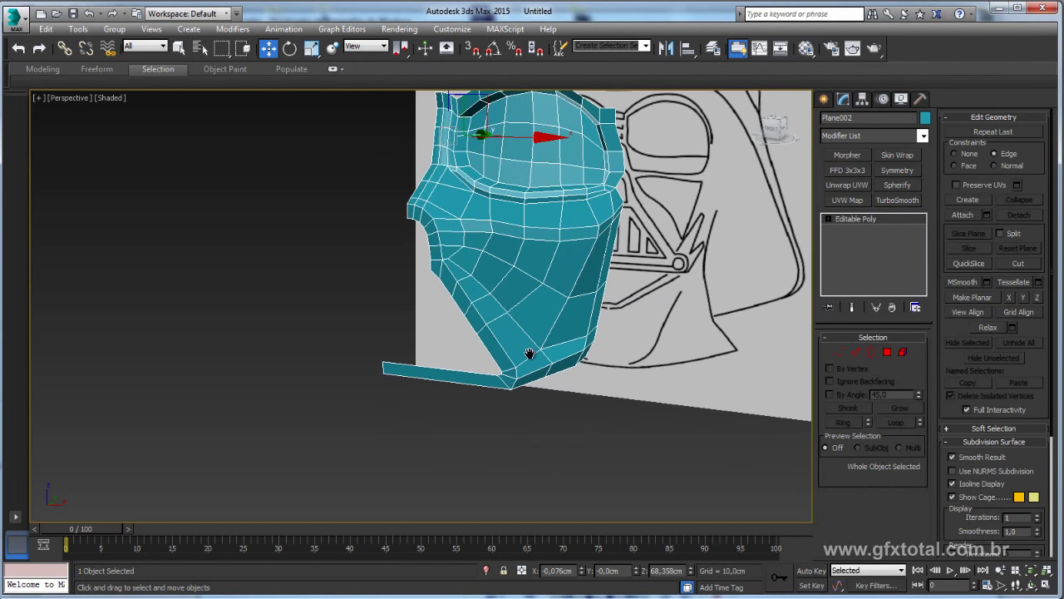
scroll(530, 353, up, 2)
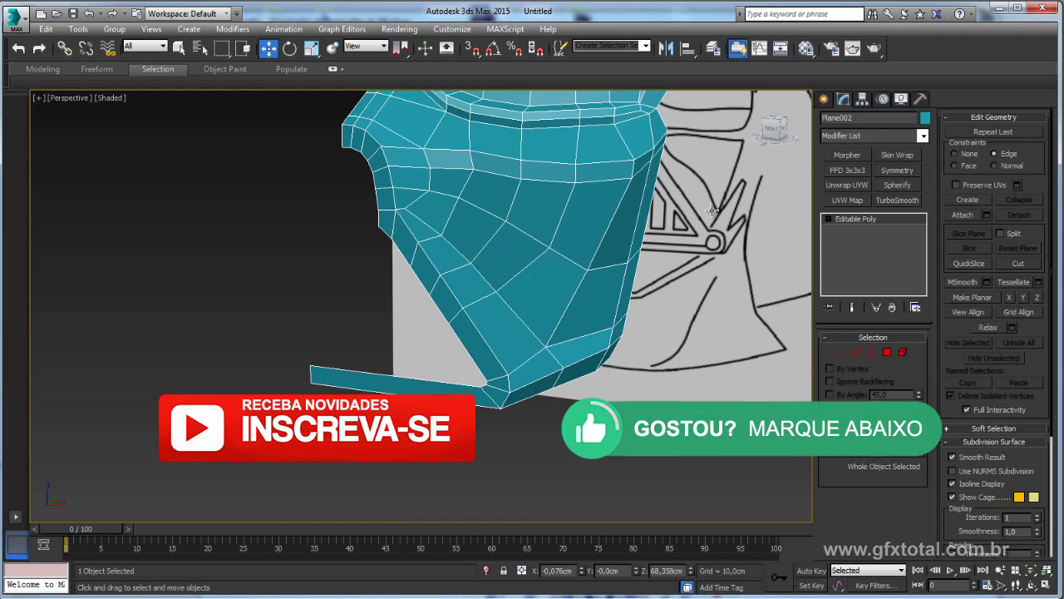
scroll(571, 188, down, 2)
scroll(449, 301, down, 3)
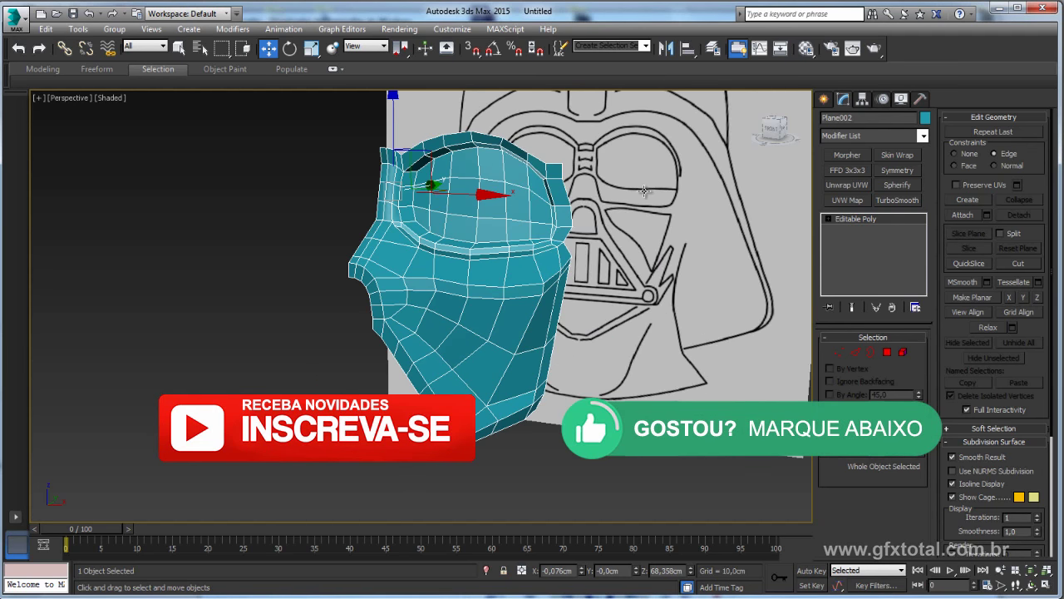